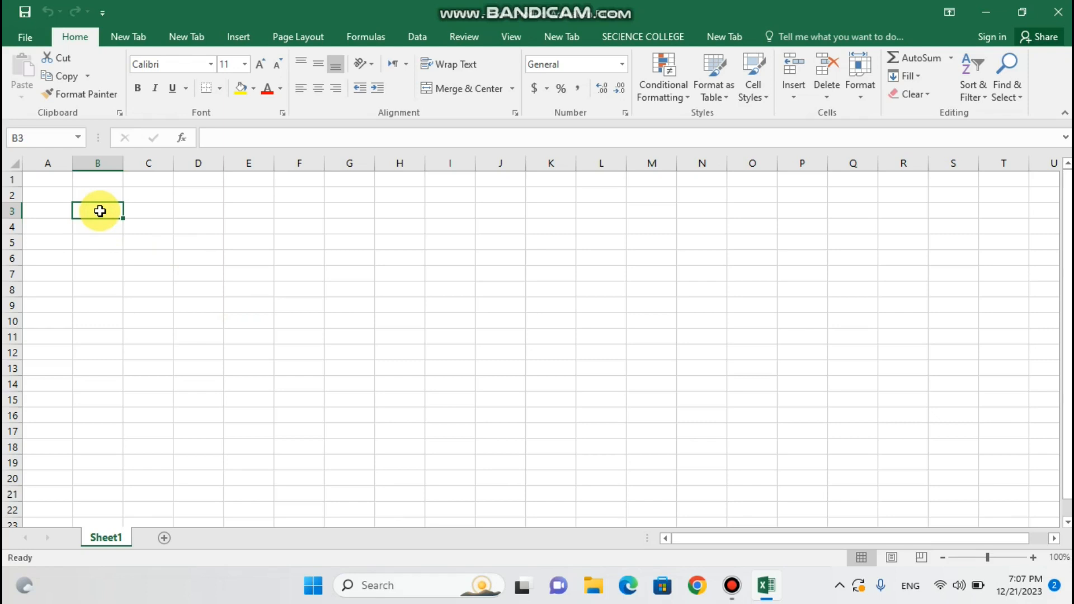
Enter the column heading "S.no" in cell B3.
double_click(101, 211)
type("S.no")
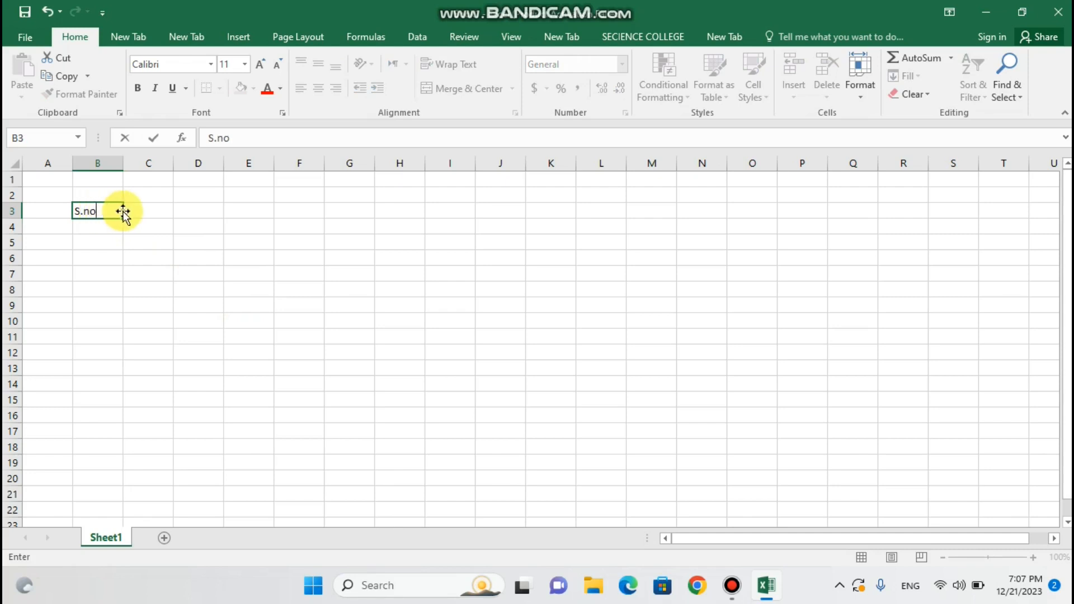
left_click(99, 226)
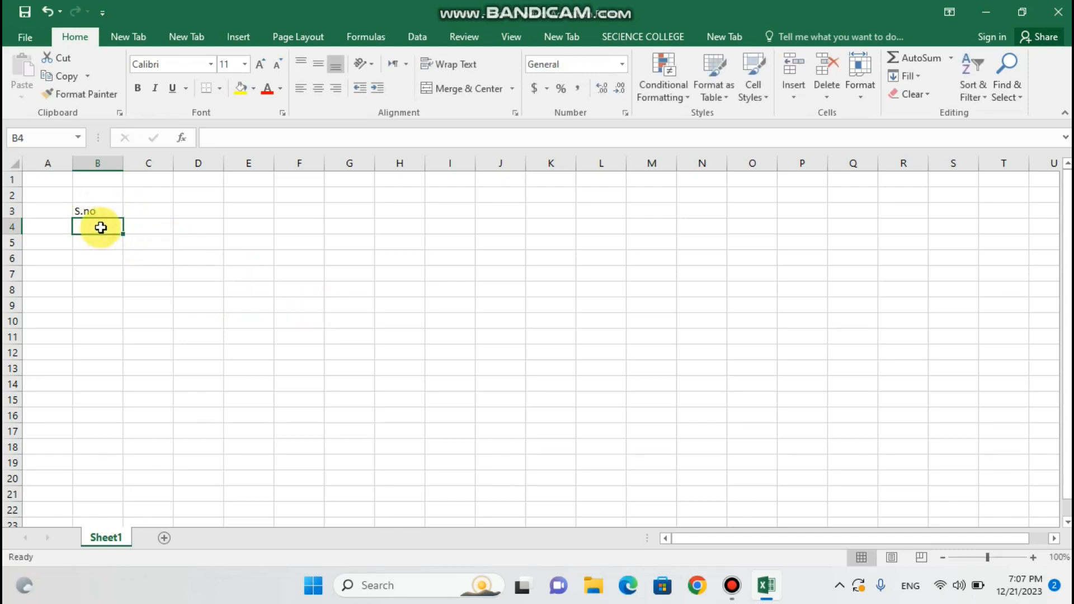
left_click(107, 210)
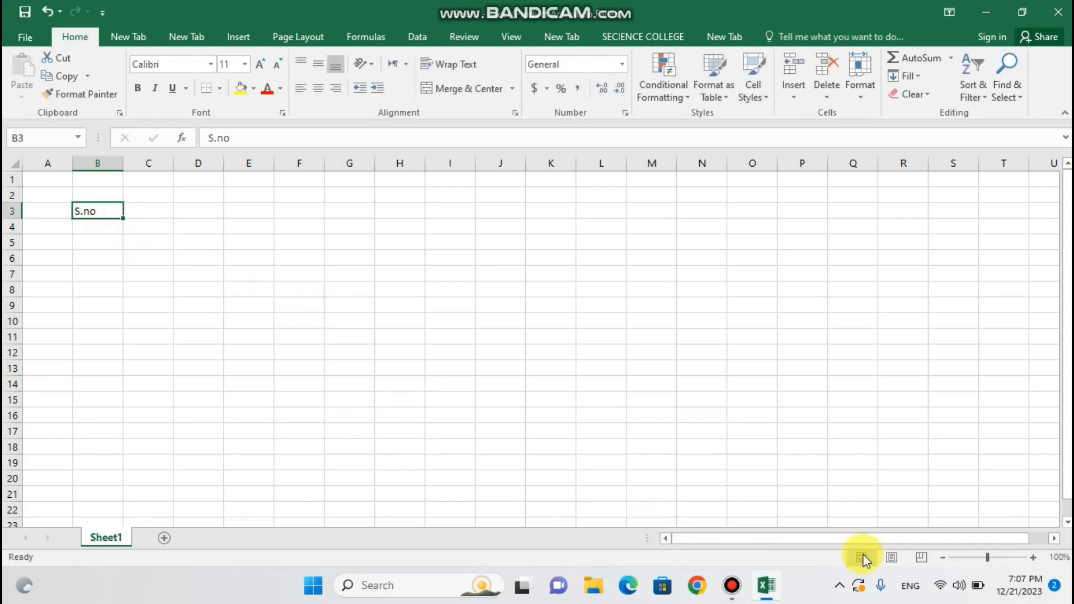
Enter the heading "Name" in cell C3, beside the S.no heading.
left_click(1033, 558)
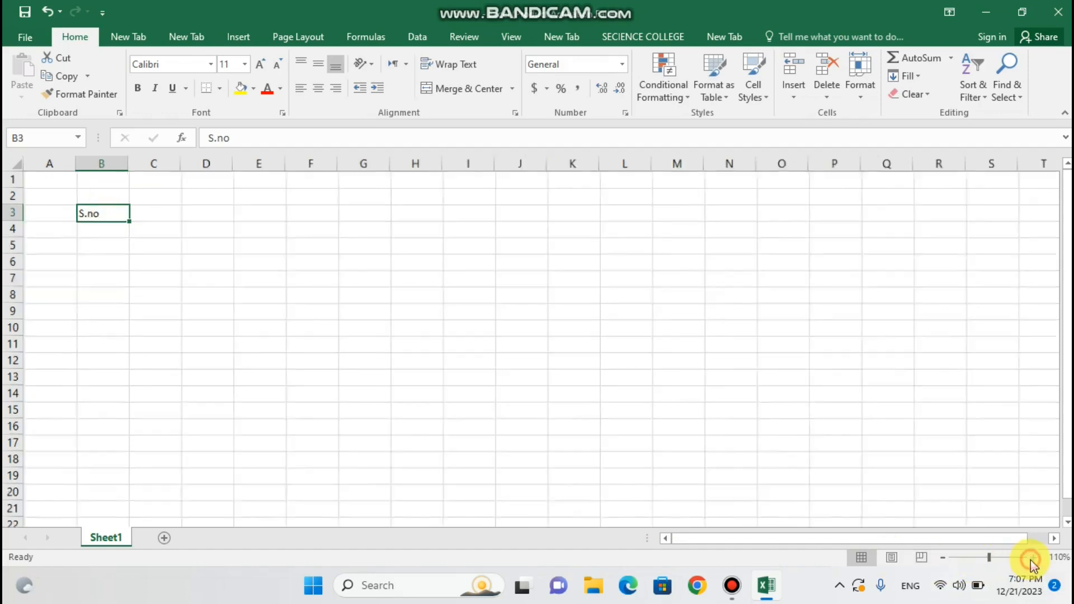
left_click(1033, 558)
left_click(1032, 558)
left_click(1033, 557)
left_click(1033, 558)
left_click(1033, 558)
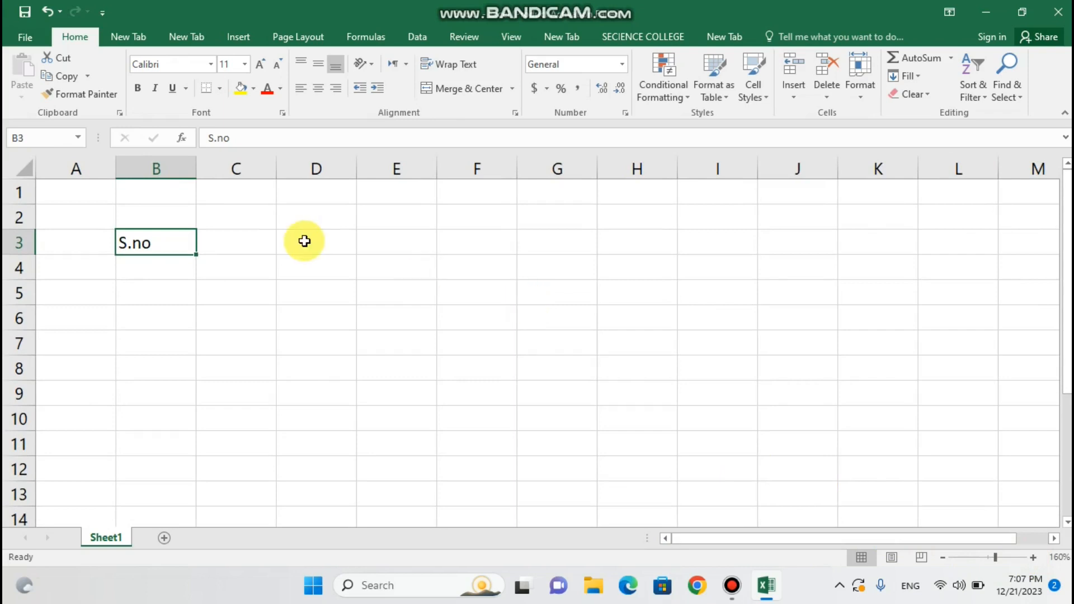
left_click(236, 246)
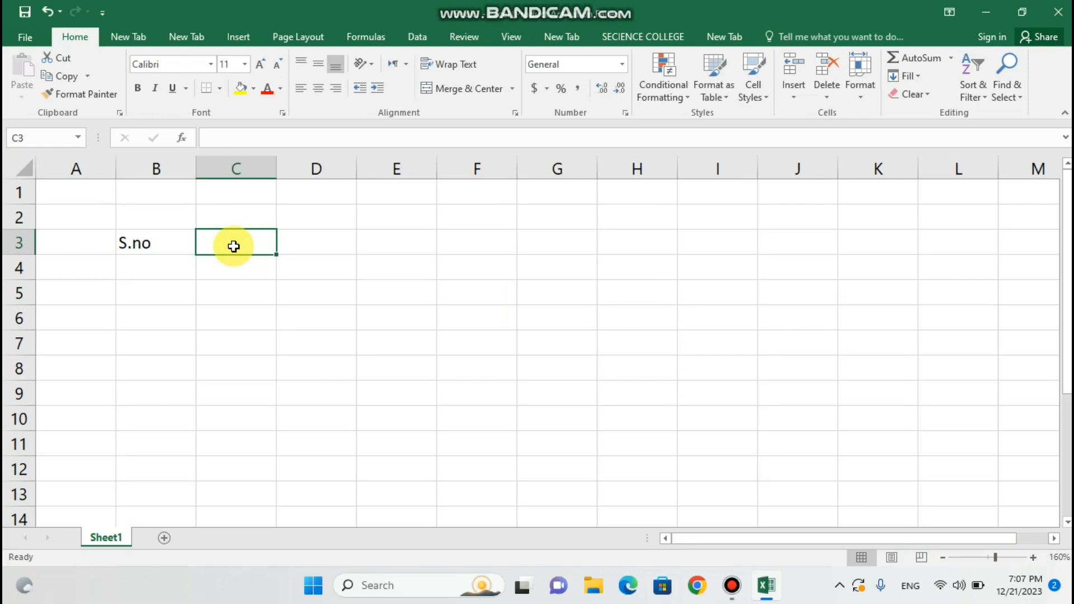
left_click(167, 233)
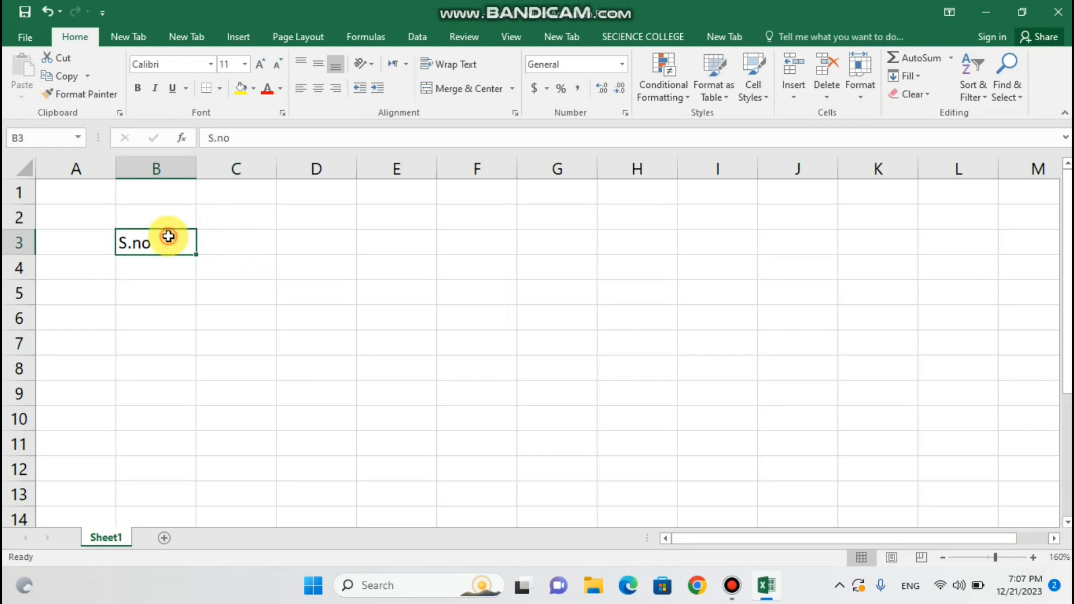
left_click(212, 242)
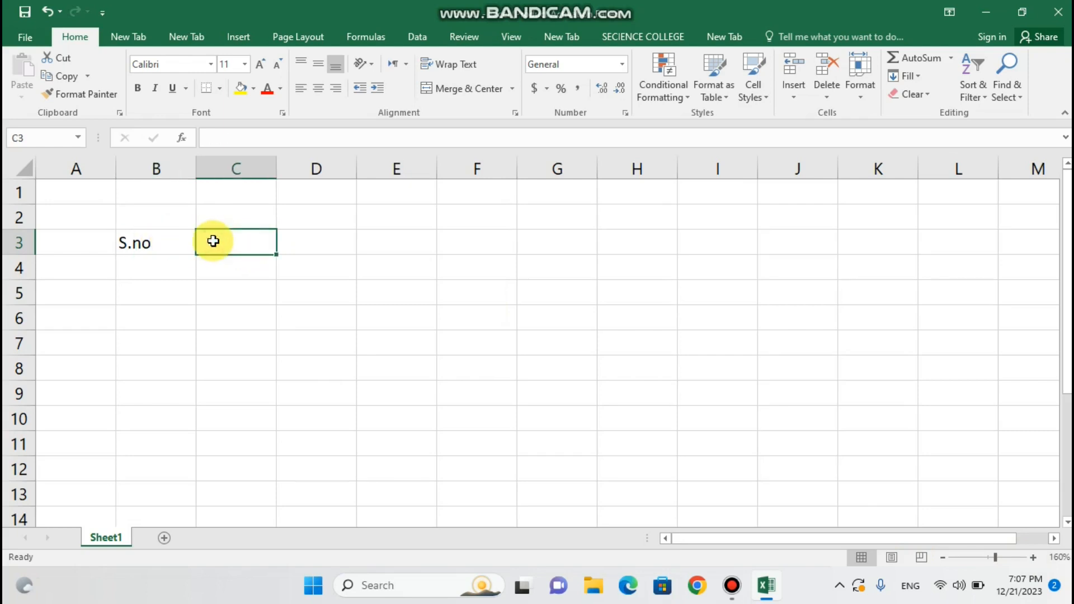
type("N")
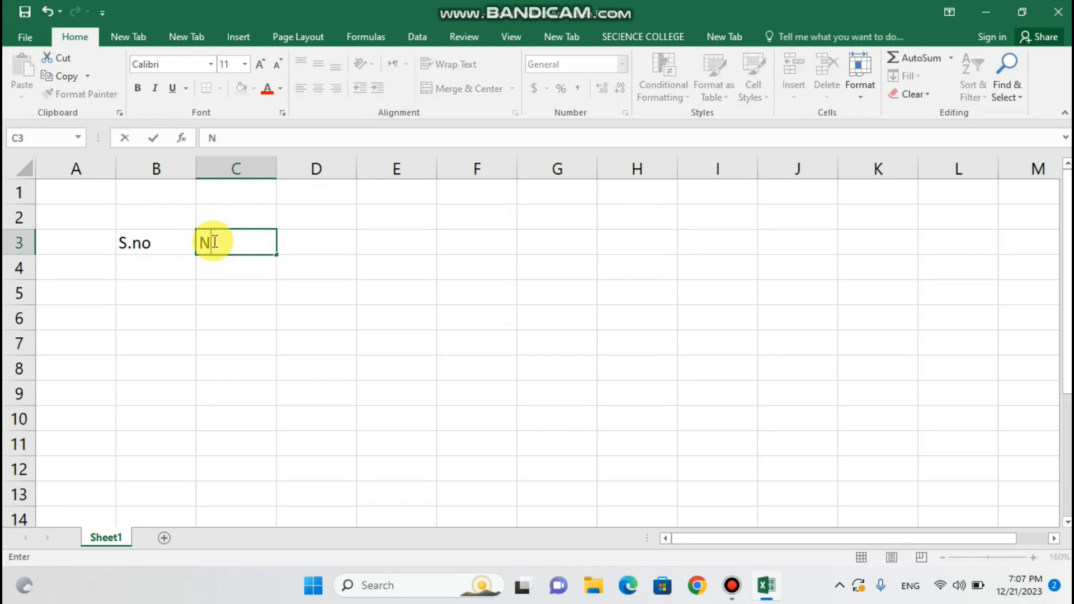
type("ame")
key("Tab")
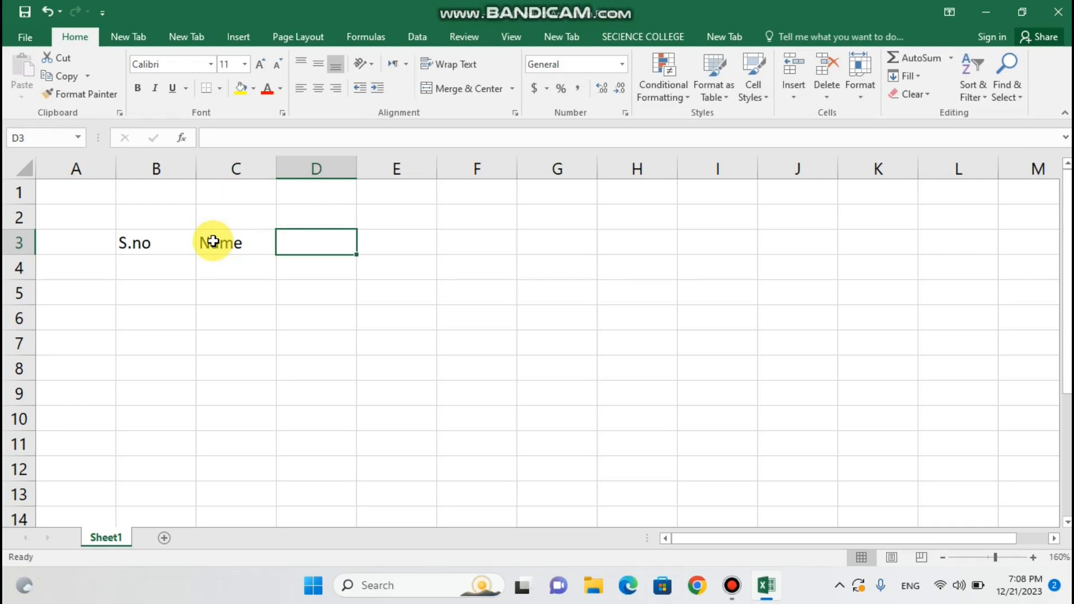
Add the subject headings "Eng" in cell D3 and "Maths" in cell E3.
type("Eng")
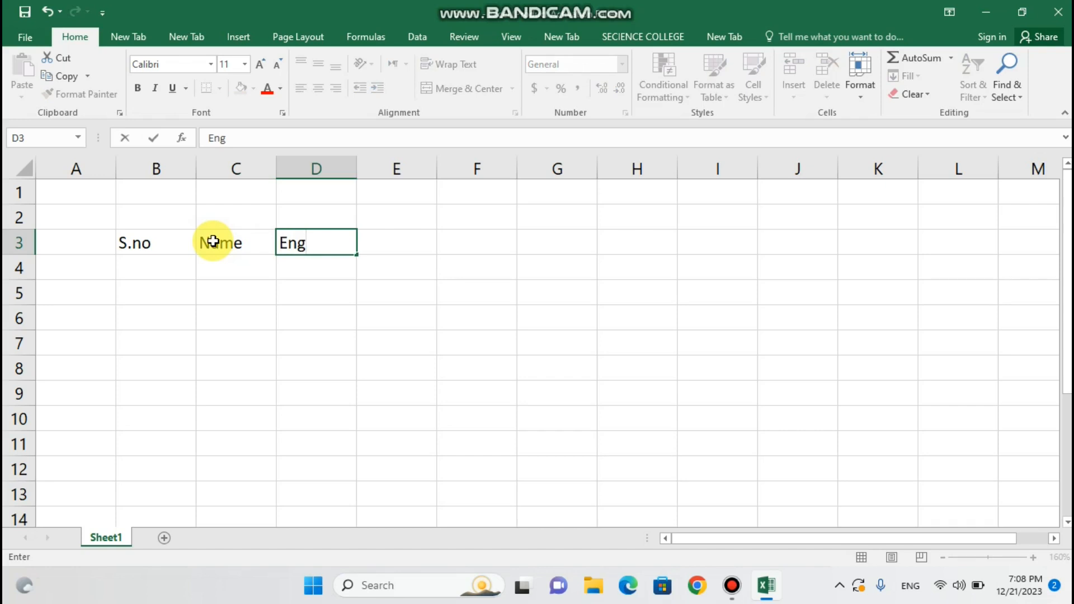
key("Tab")
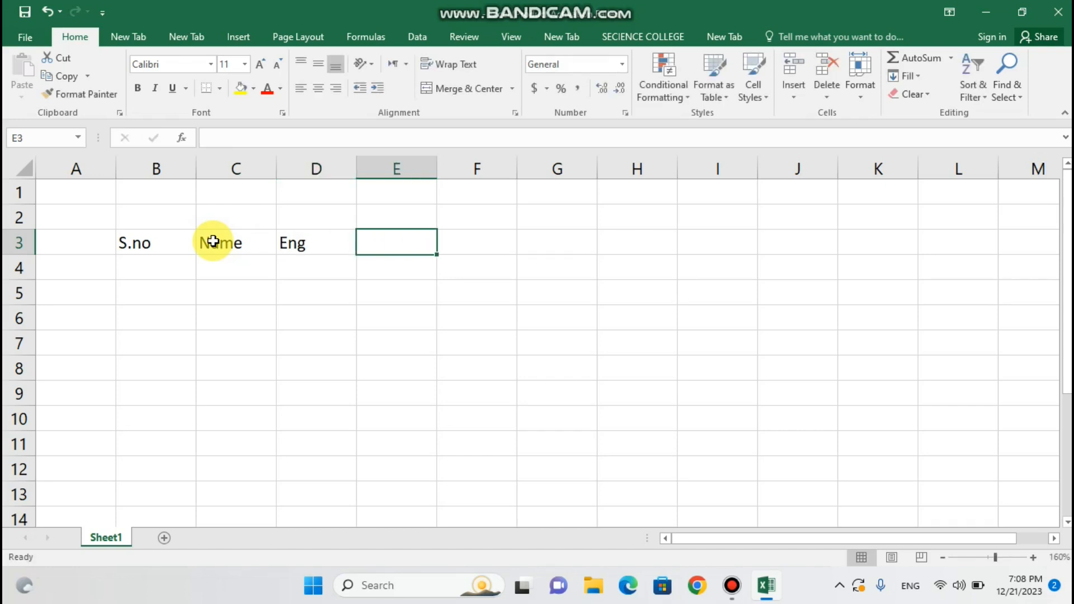
type("Maths")
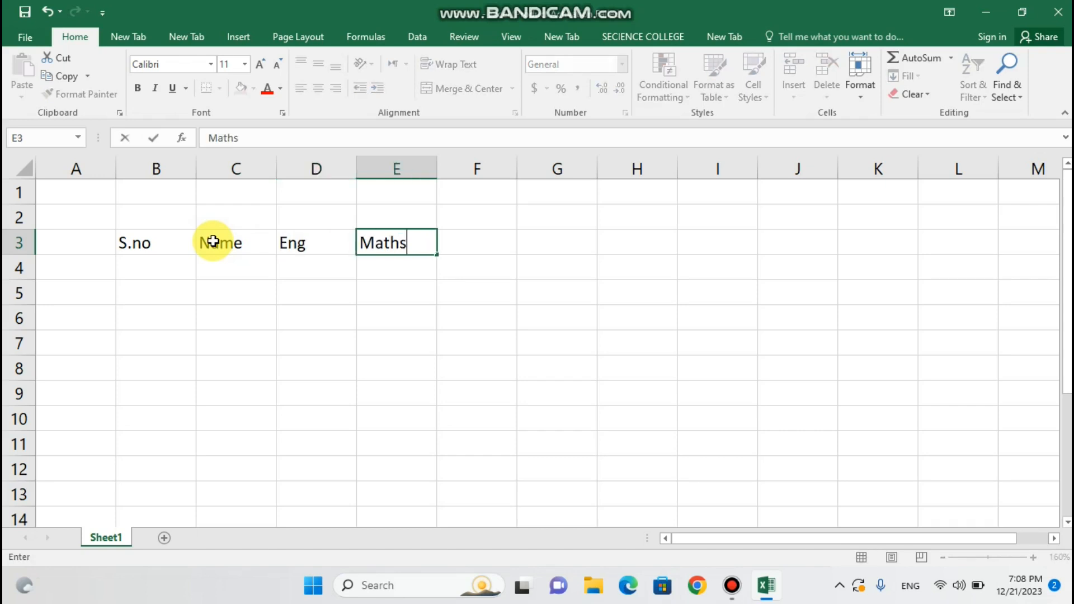
key("Tab")
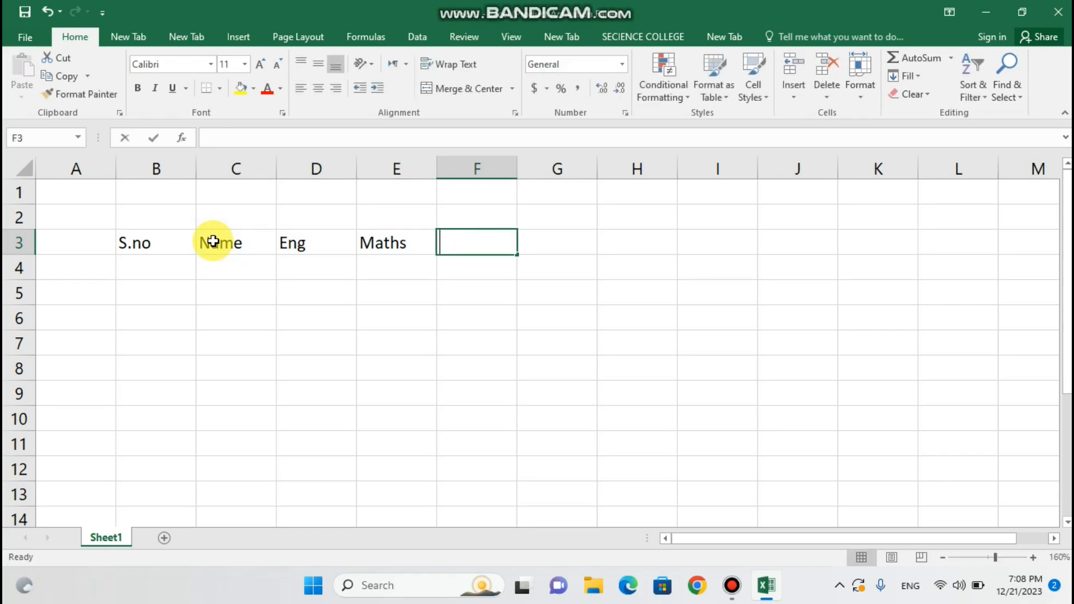
Enter the subject heading "Urdu" in cell F3, with only the first letter capitalized.
type("URDU")
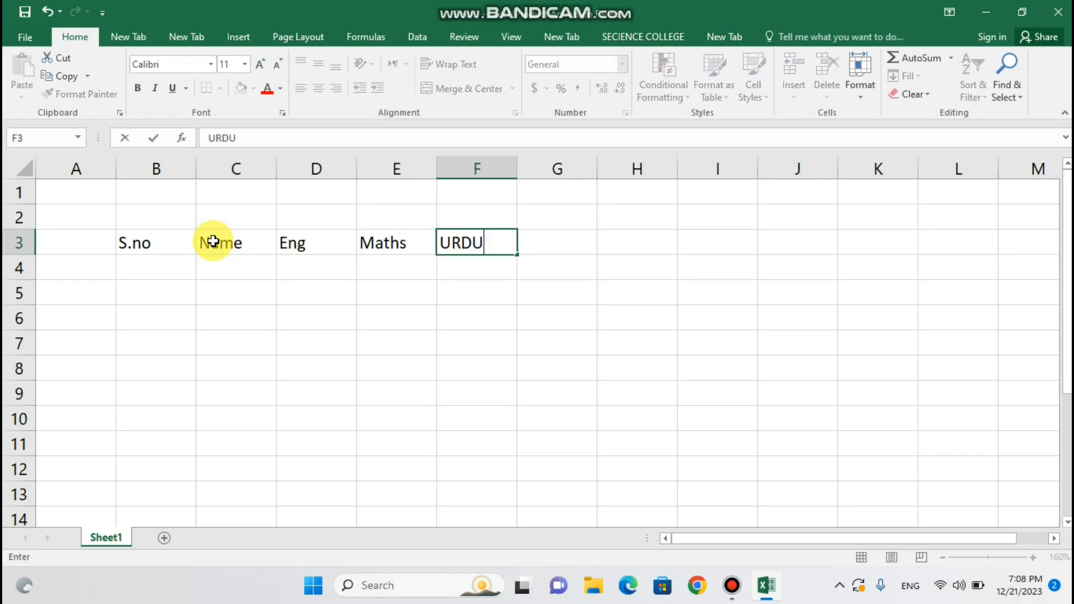
key("BackSpace")
key("BackSpace")
key("BackSpace")
type("rdu")
key("Tab")
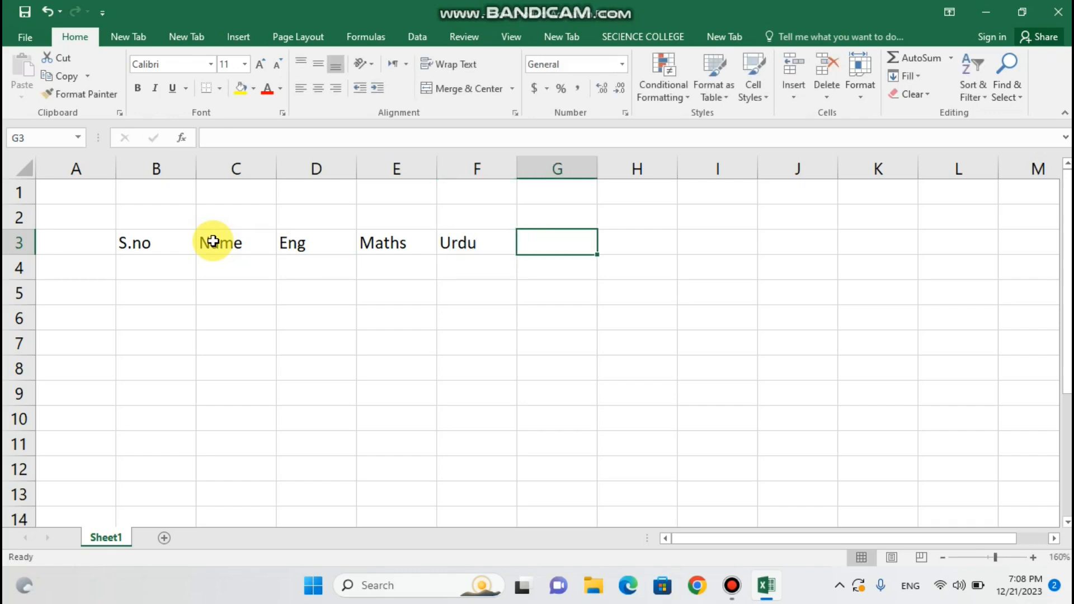
Enter the subject heading "Isl" in cell G3.
key("F2")
type("ia")
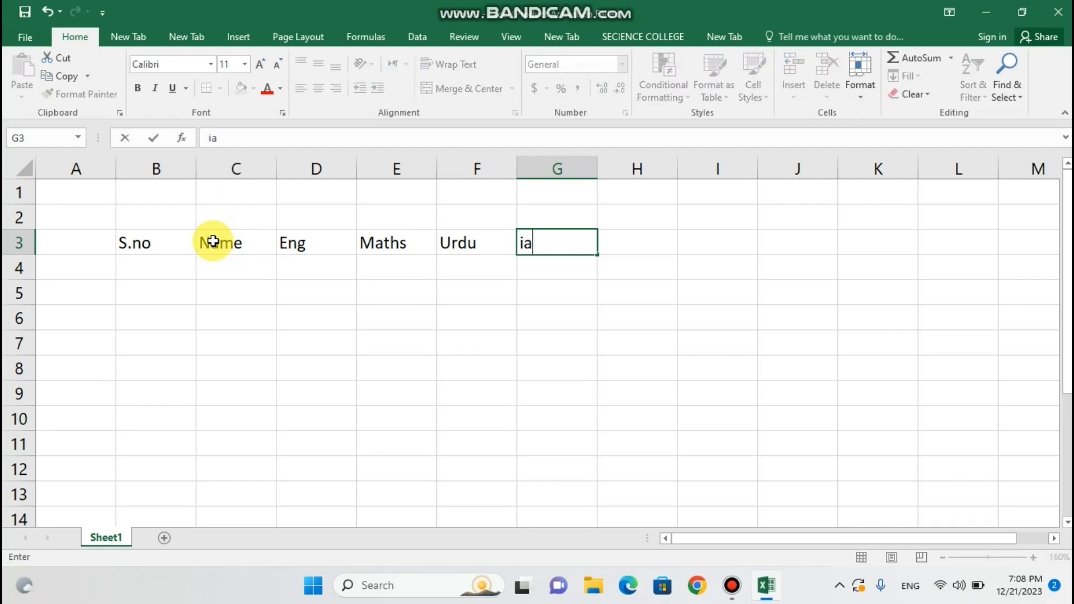
key("BackSpace")
key("BackSpace")
type("I")
type("sj")
key("BackSpace")
type("l")
key("Tab")
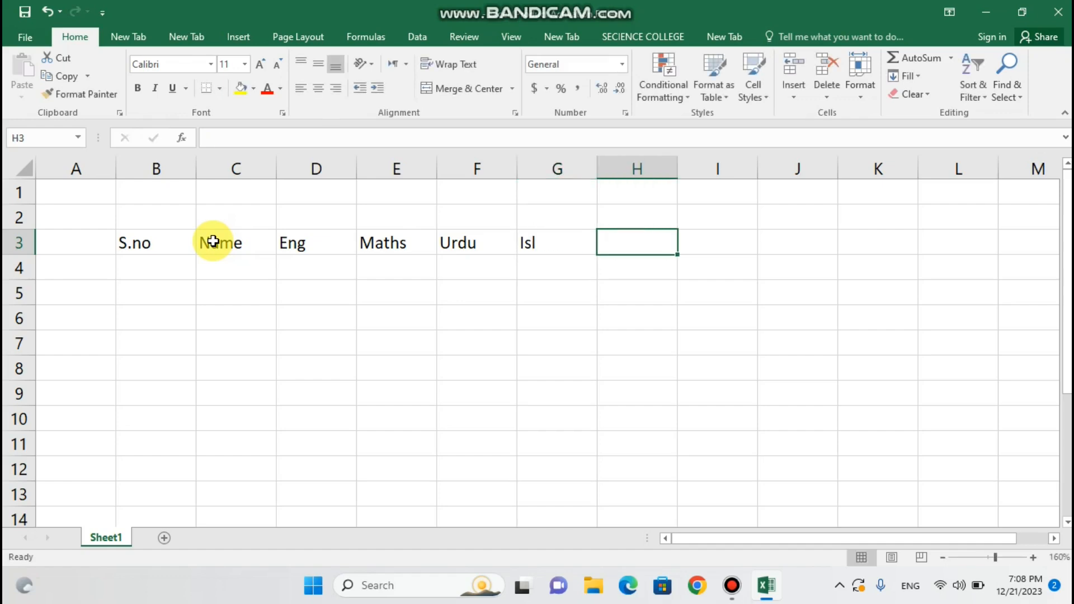
Add the subject headings "Phy" in cell H3 and "Pak Study" in cell I3.
type("Phy")
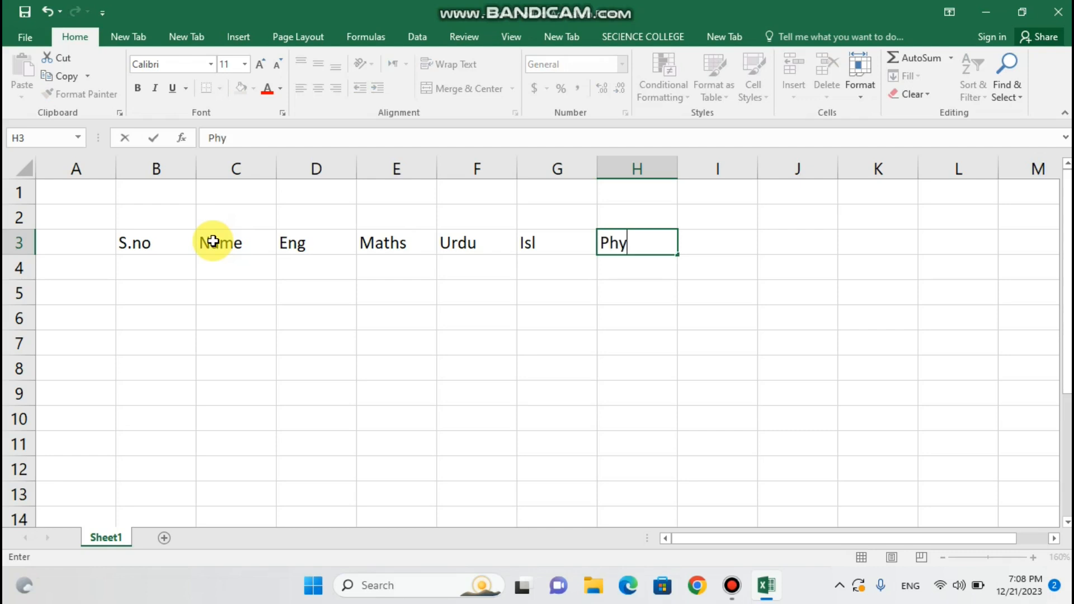
key("Tab")
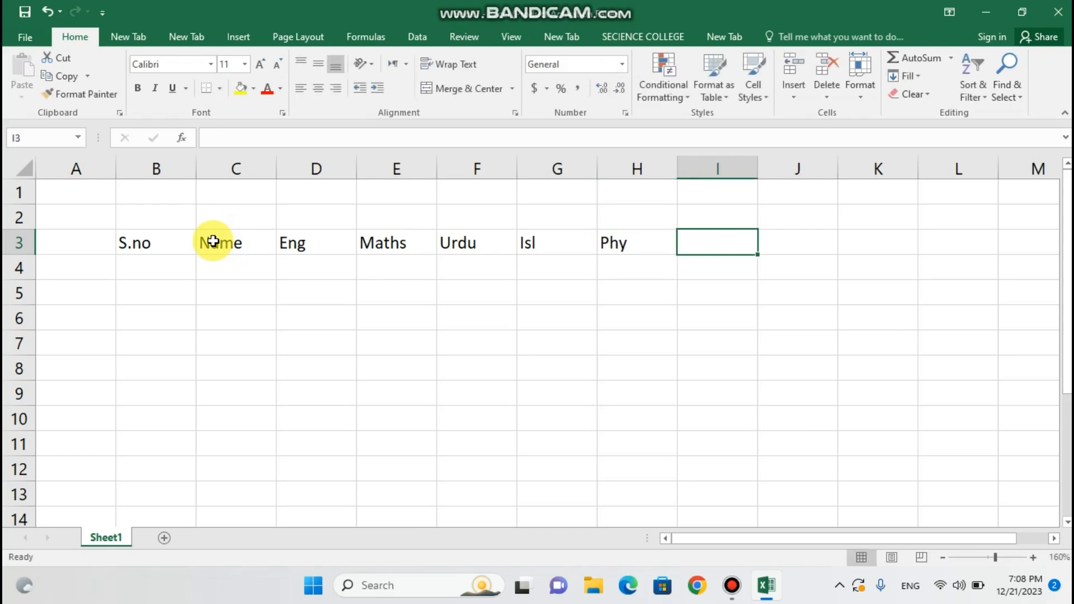
type("p")
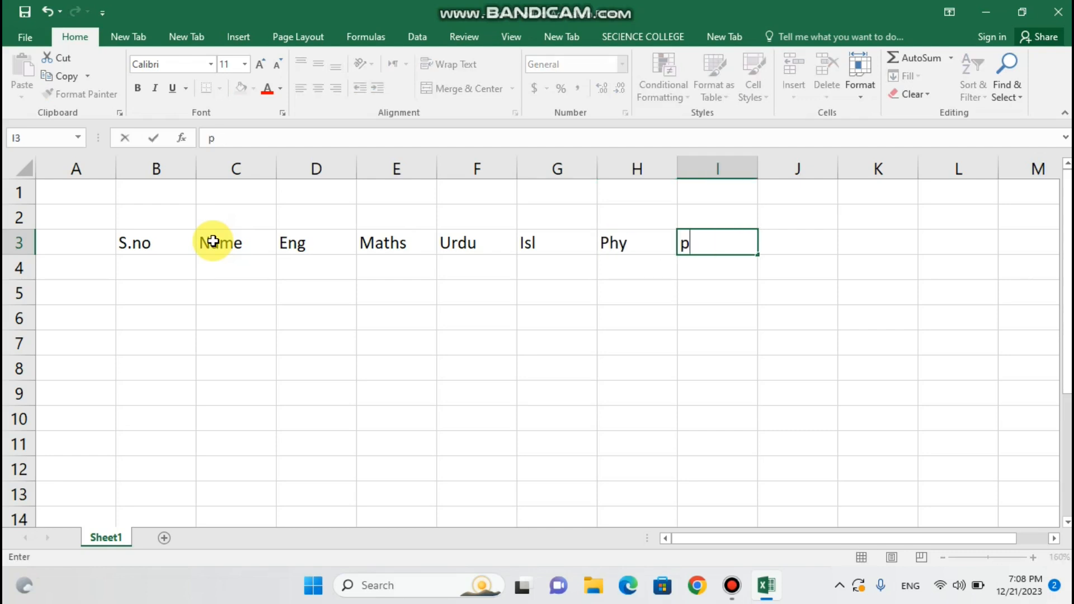
type("A")
key("BackSpace")
key("BackSpace")
type("Pak Study")
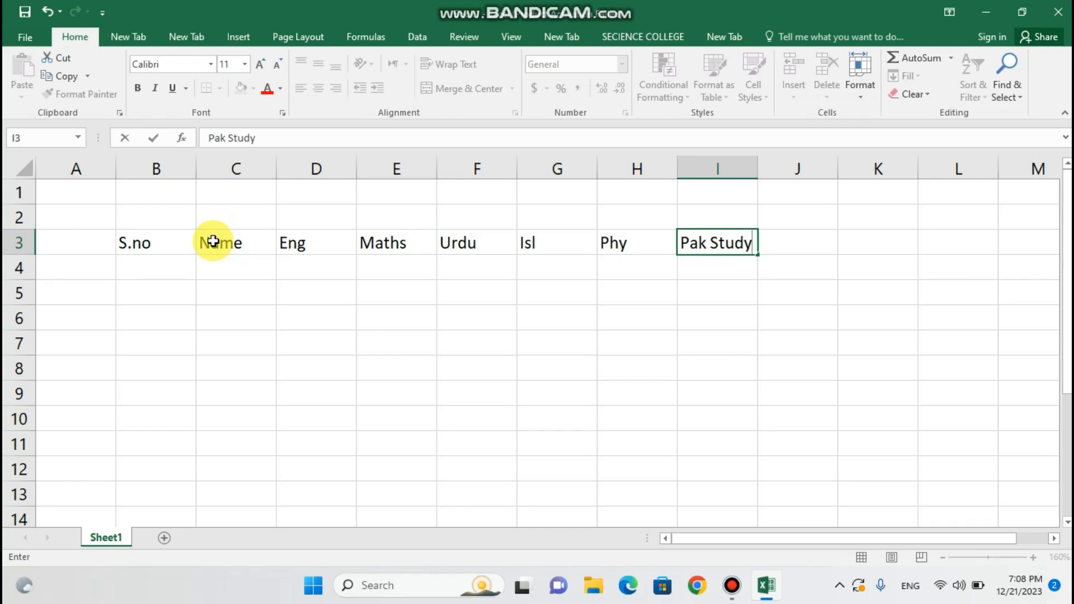
left_click(289, 244)
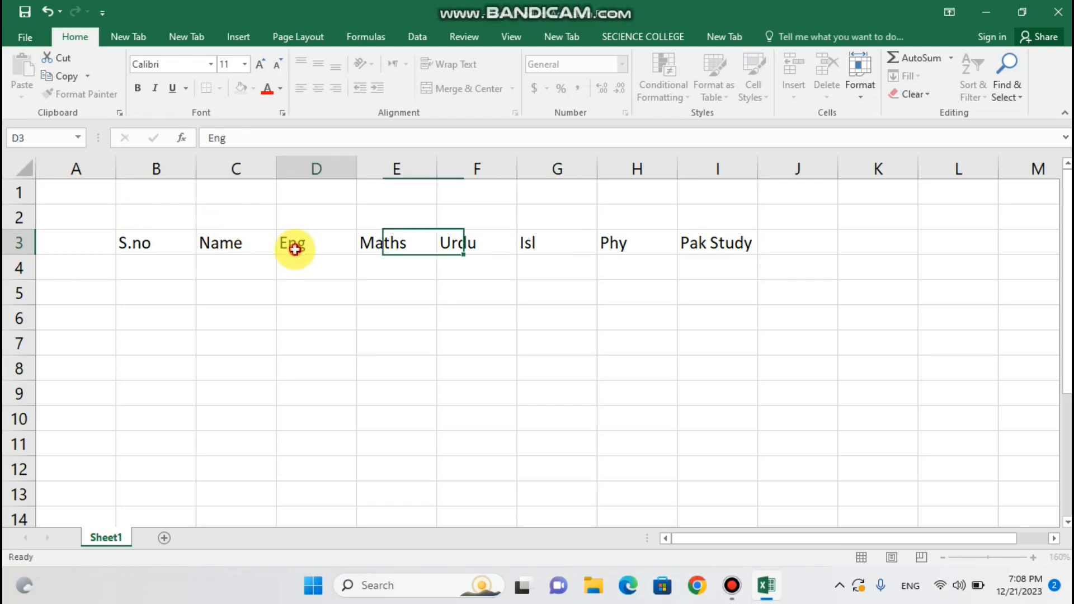
left_click(474, 250)
left_click(533, 254)
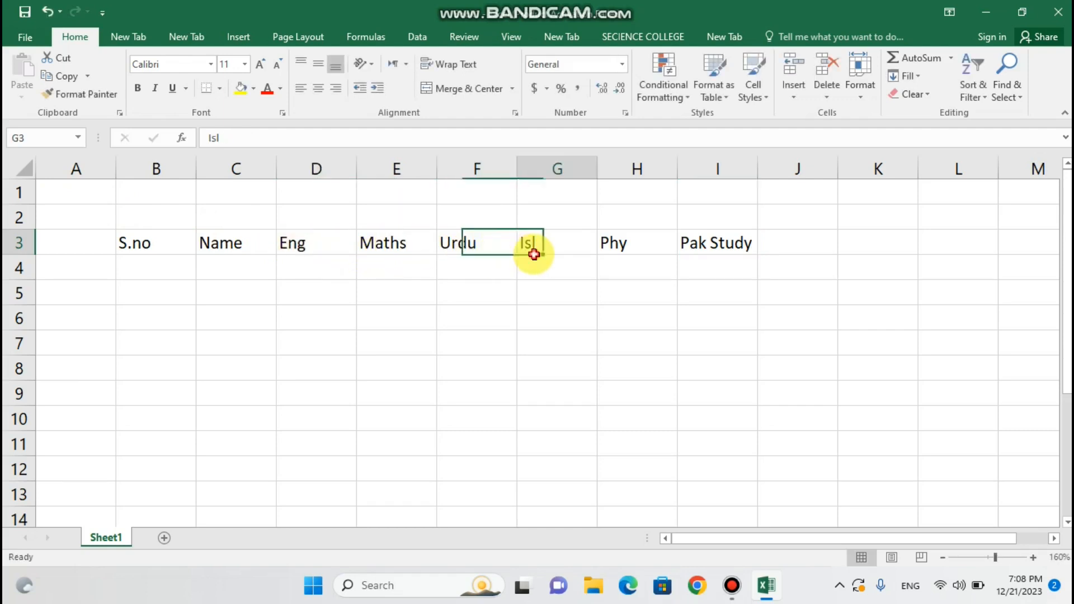
left_click(617, 260)
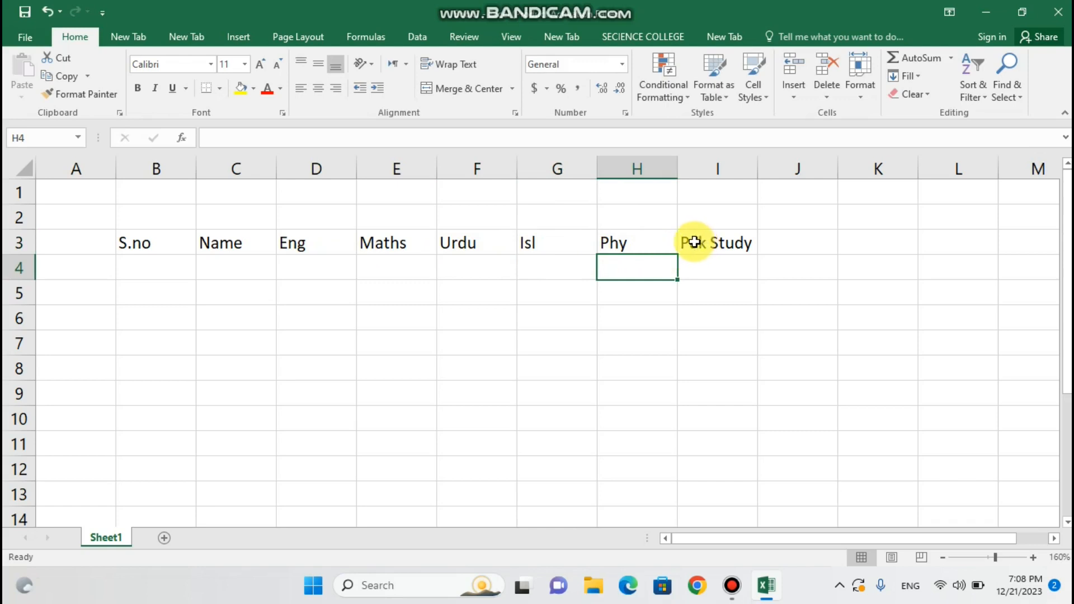
left_click(333, 242)
left_click(392, 243)
left_click(454, 243)
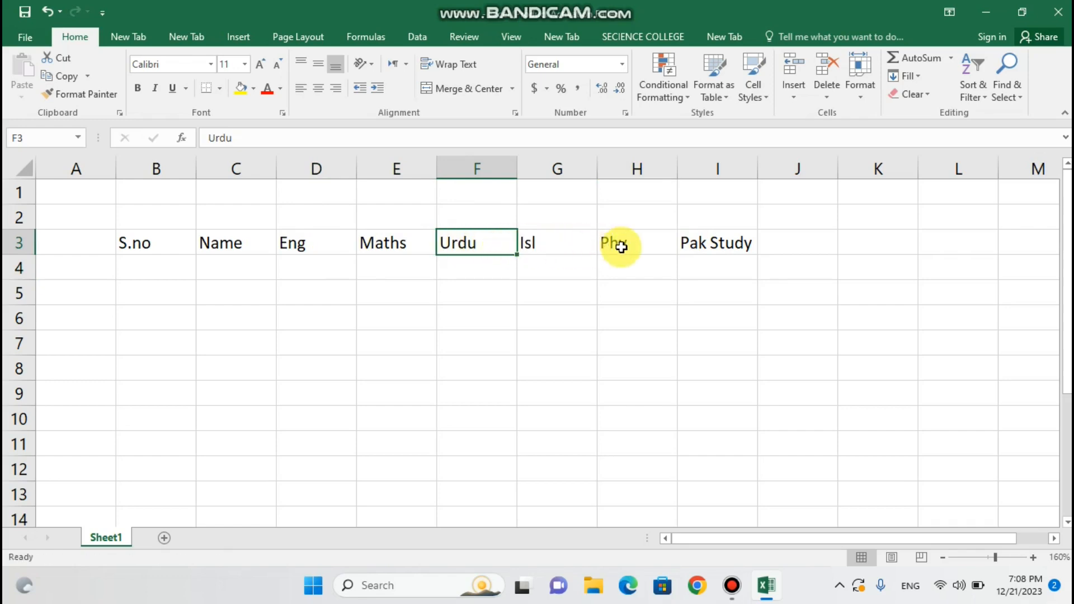
Enter the subject heading "computer" in cell J3, after Pak Study.
left_click(777, 243)
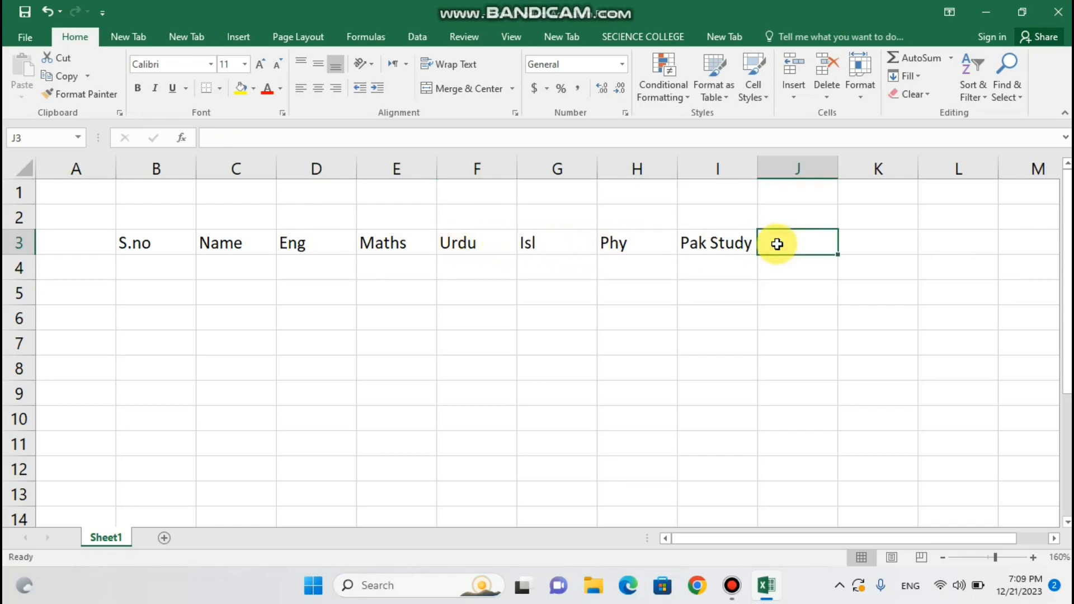
type("com")
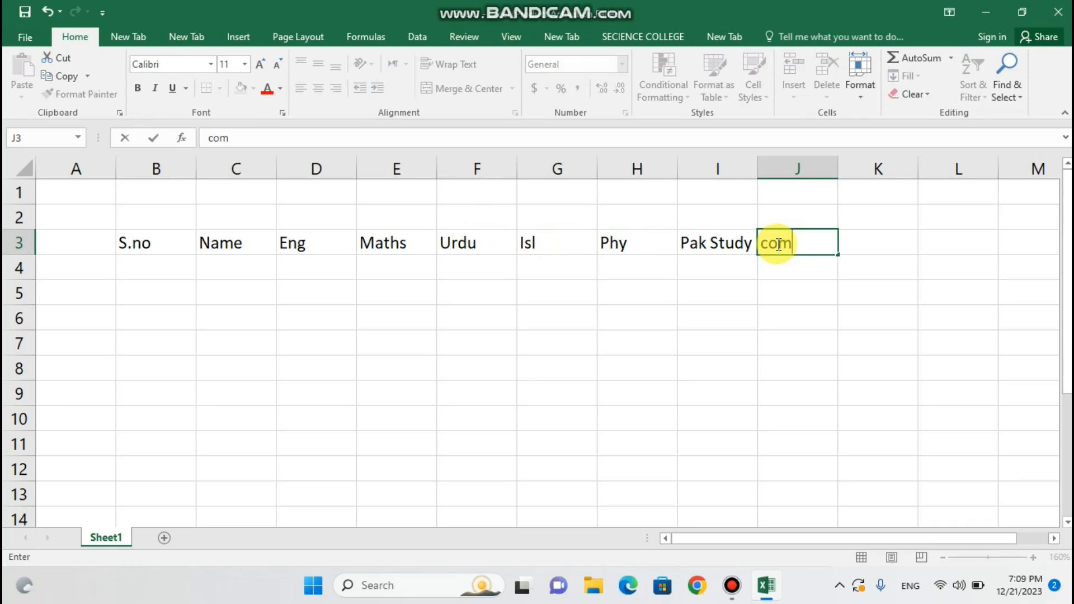
type("puter")
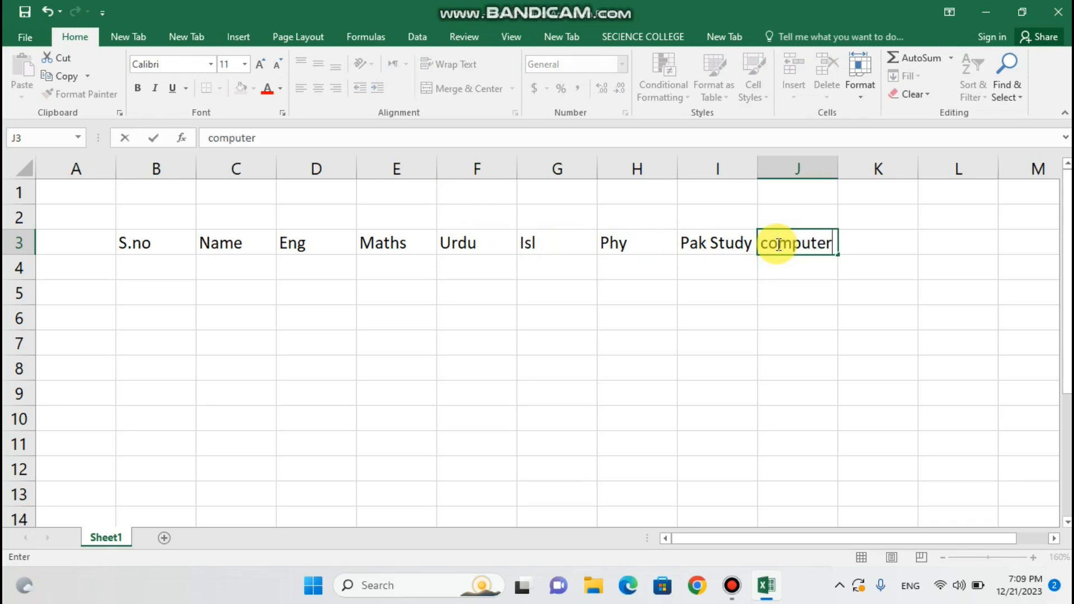
left_click(735, 268)
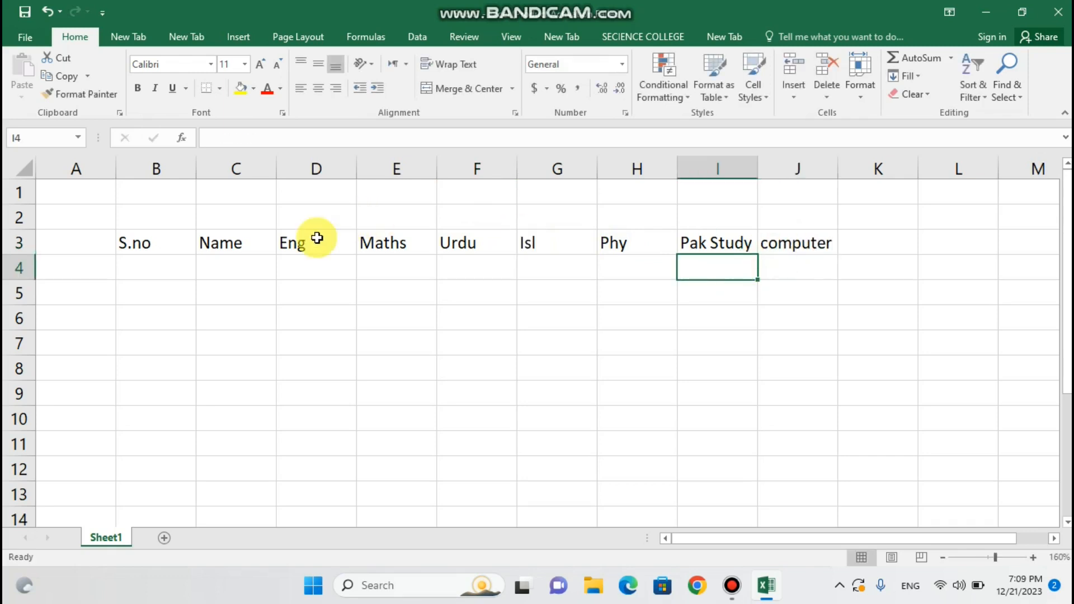
Enter the serial numbers 1 in cell B4 and 2 in cell B6 under the S.no heading.
left_click(168, 249)
left_click(179, 273)
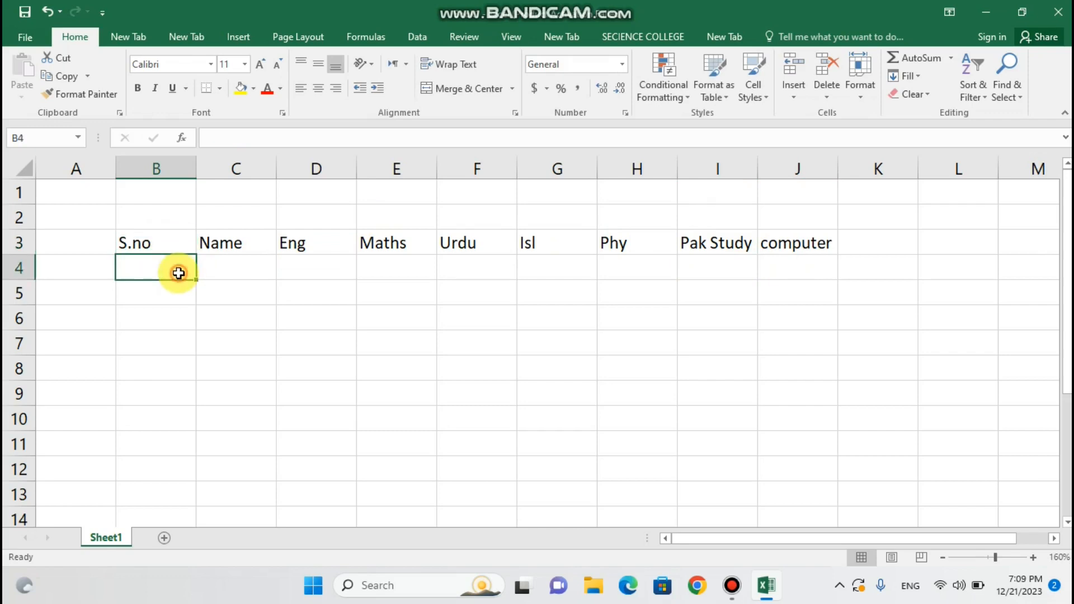
type("1")
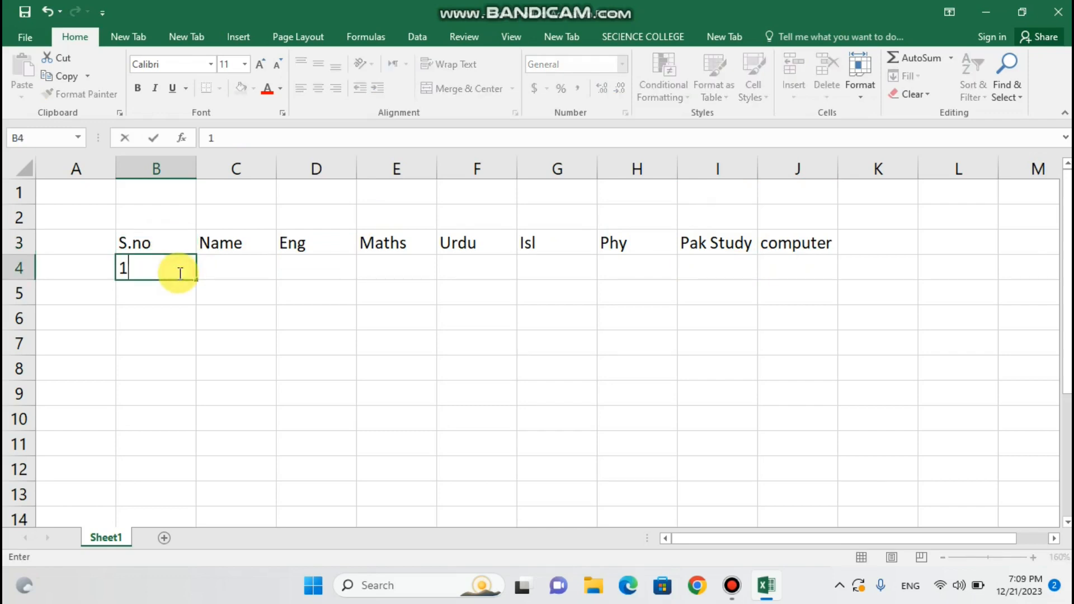
left_click(173, 307)
type("2")
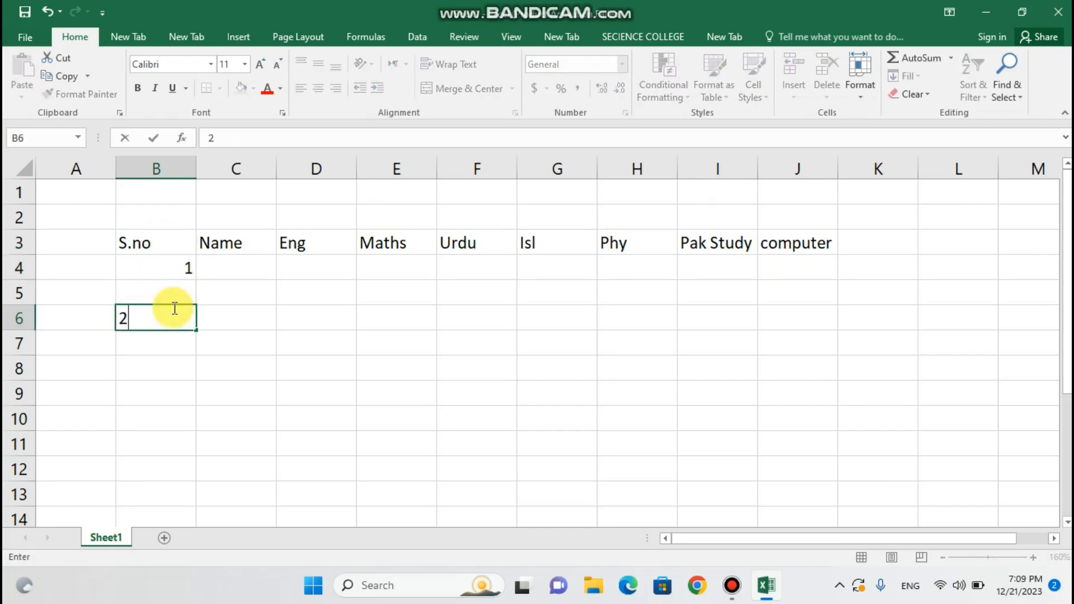
left_click(163, 267)
left_click_drag(175, 264, 176, 326)
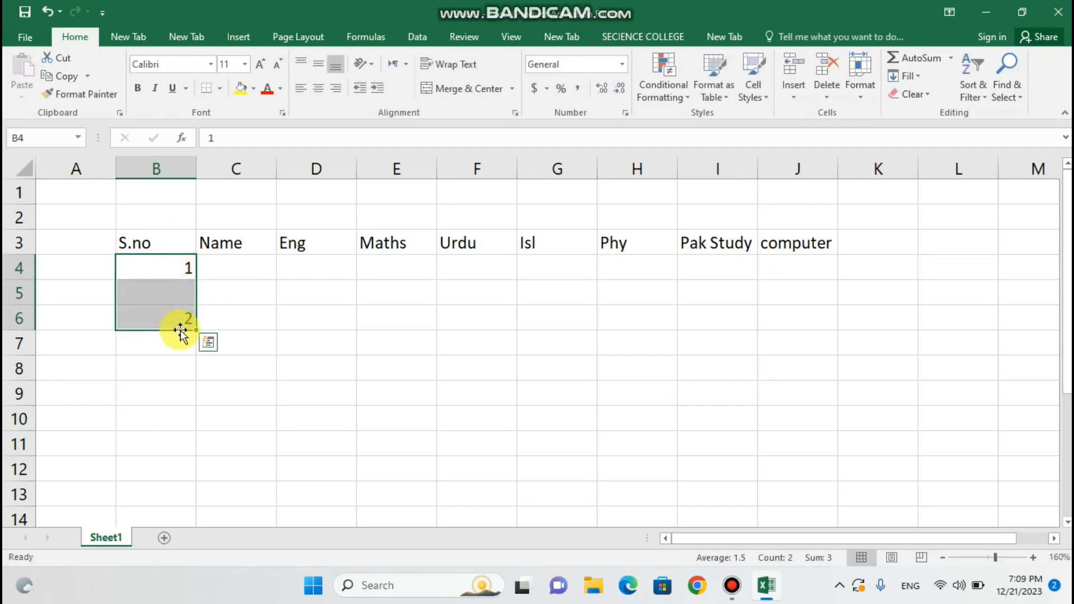
left_click(175, 303)
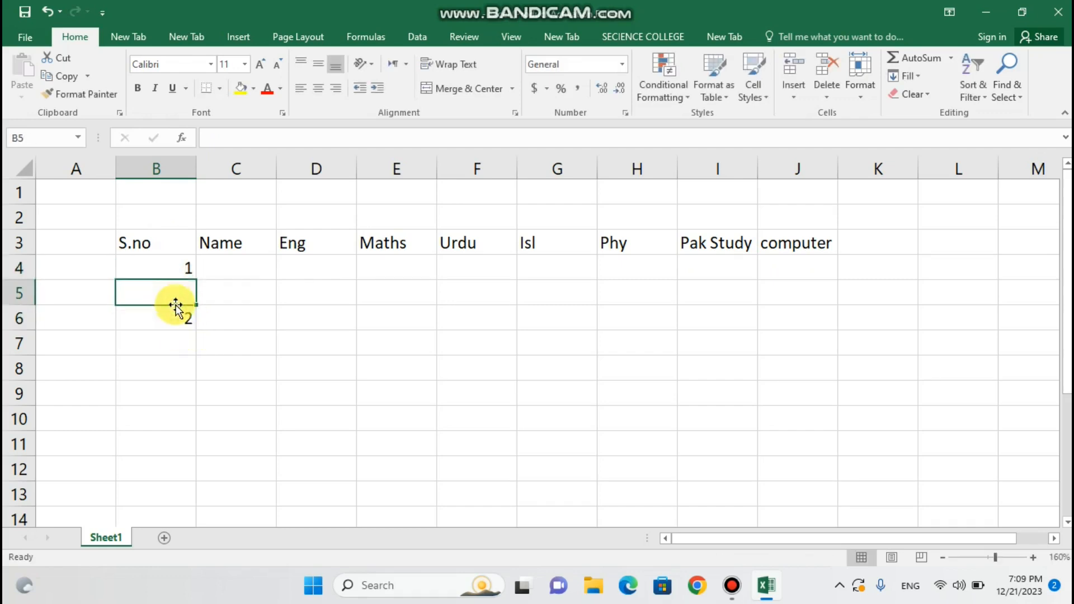
Move the serial number 2 from cell B6 to B5 and fill the series down to 7 in cell B10.
left_click(178, 324)
key("Delete")
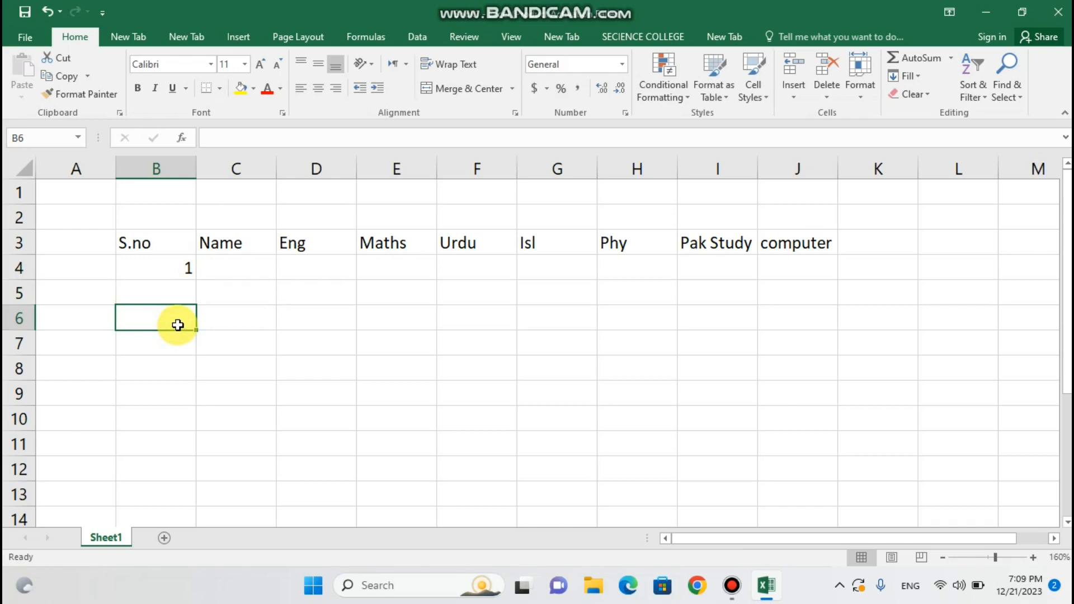
left_click(166, 292)
type("2")
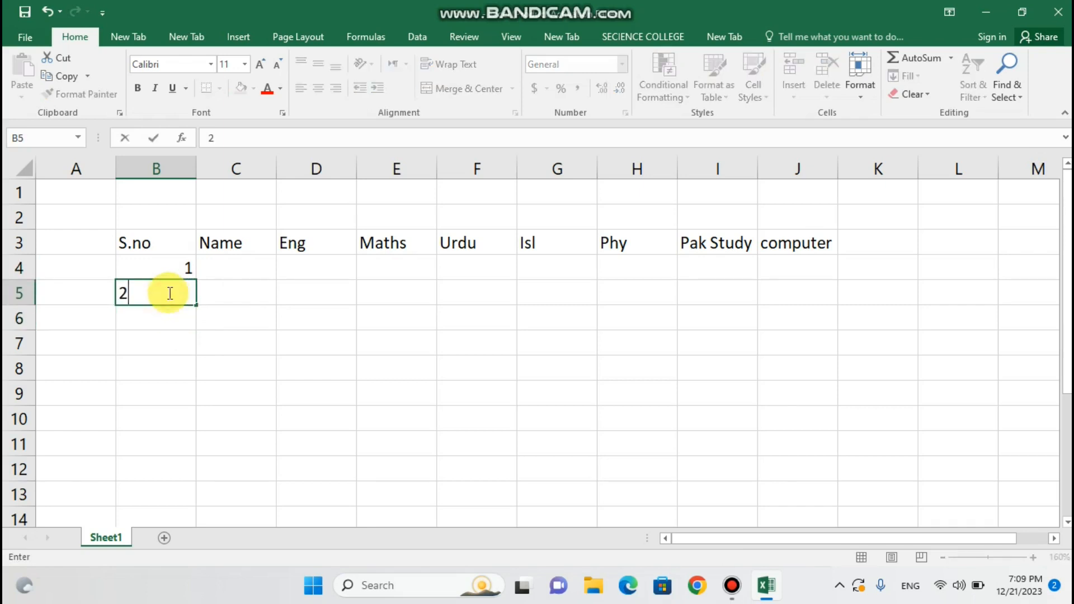
left_click_drag(163, 270, 199, 427)
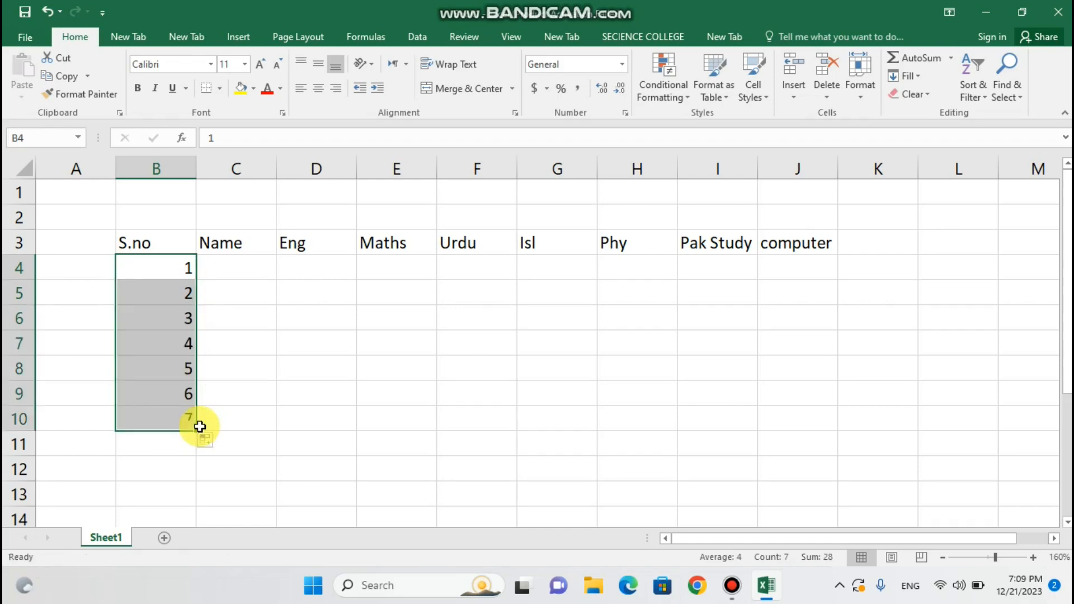
Enter the first two students' names in cells C4 and C5, dismissing the OneDrive backup notification.
left_click(226, 264)
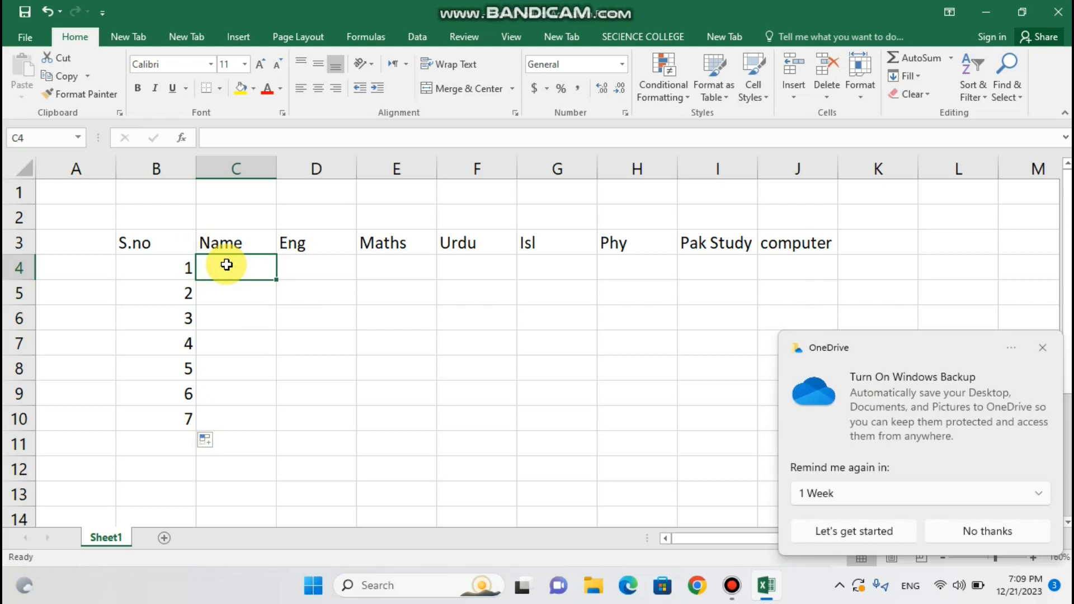
left_click(1041, 351)
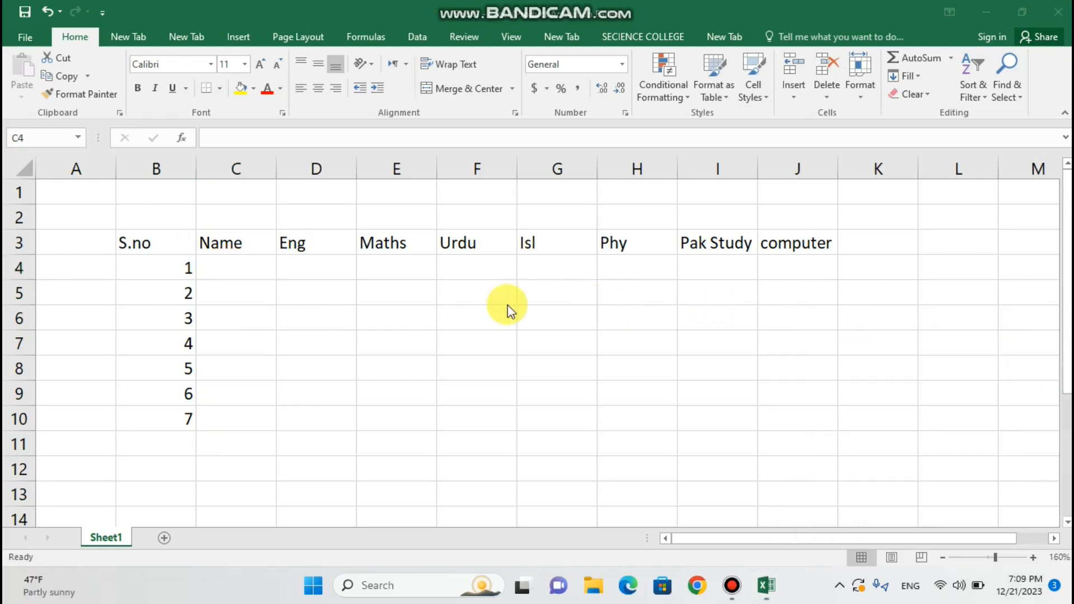
double_click(256, 270)
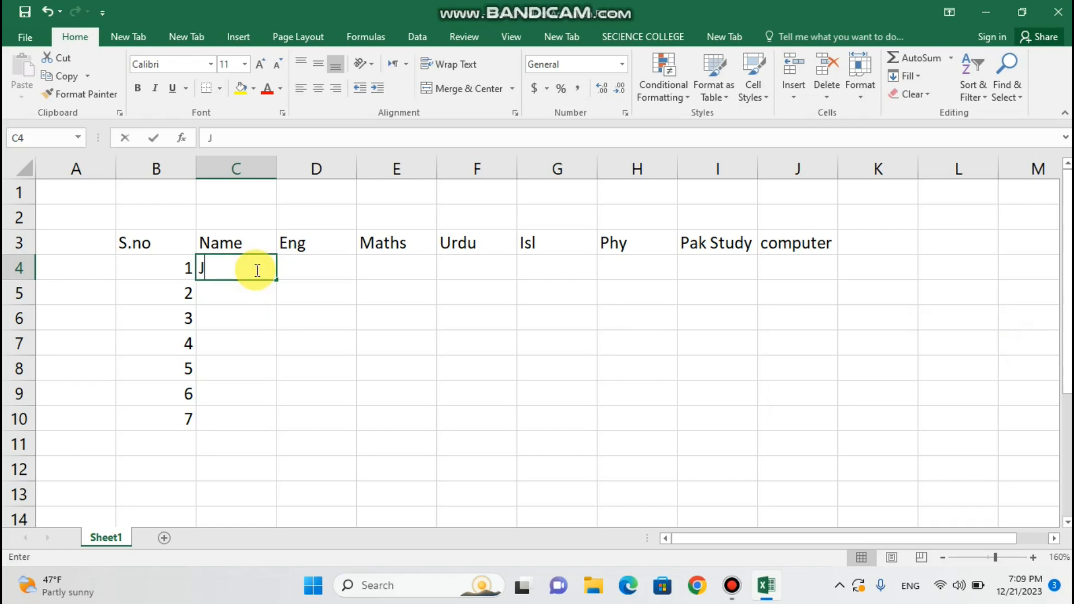
type("Ja")
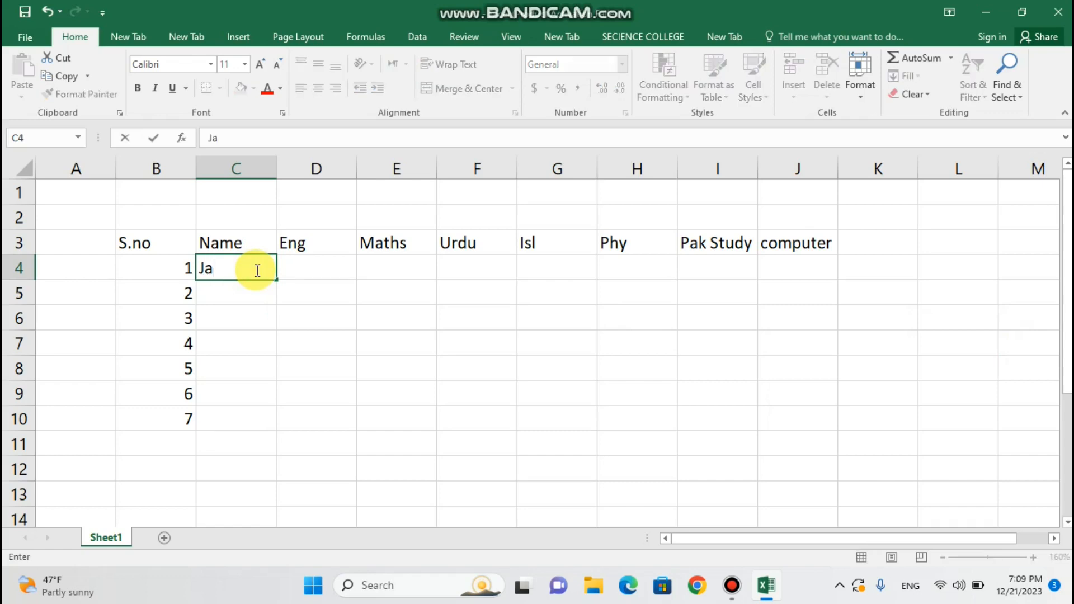
type("veria")
key("Return")
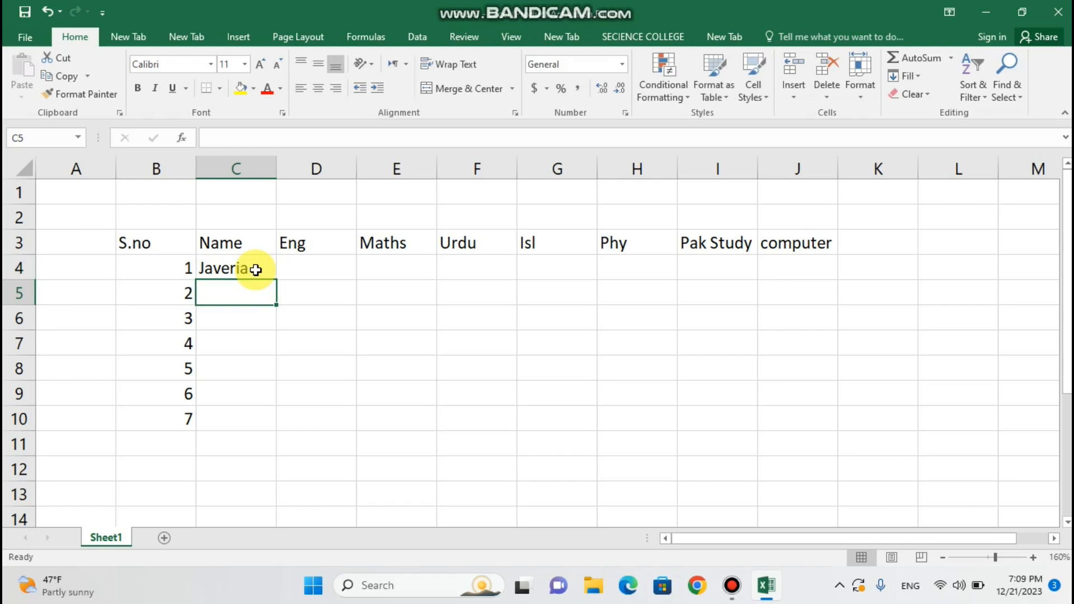
type("K")
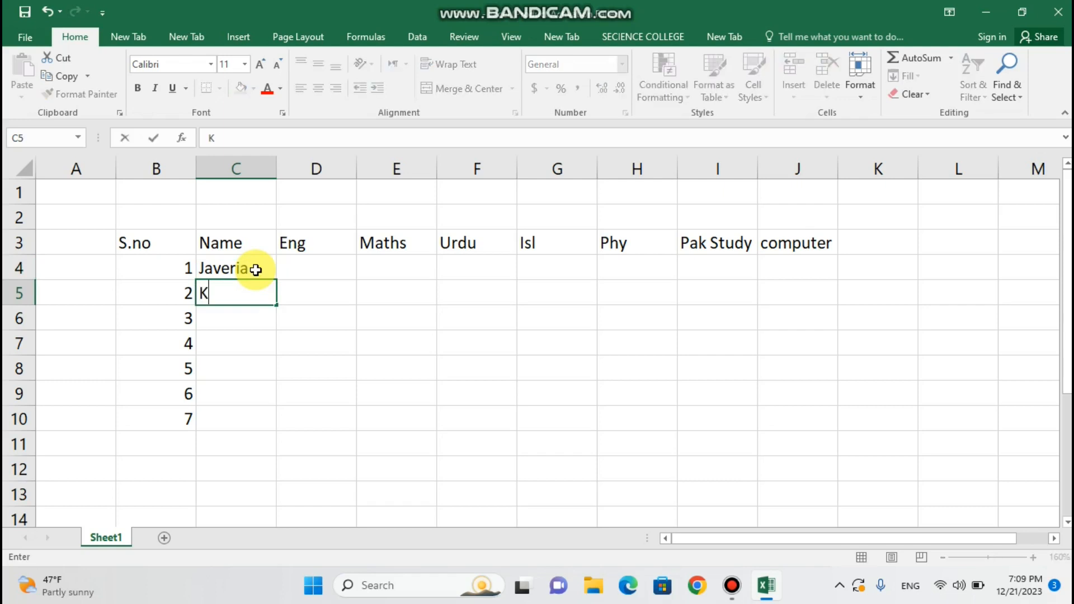
type("inza")
key("Return")
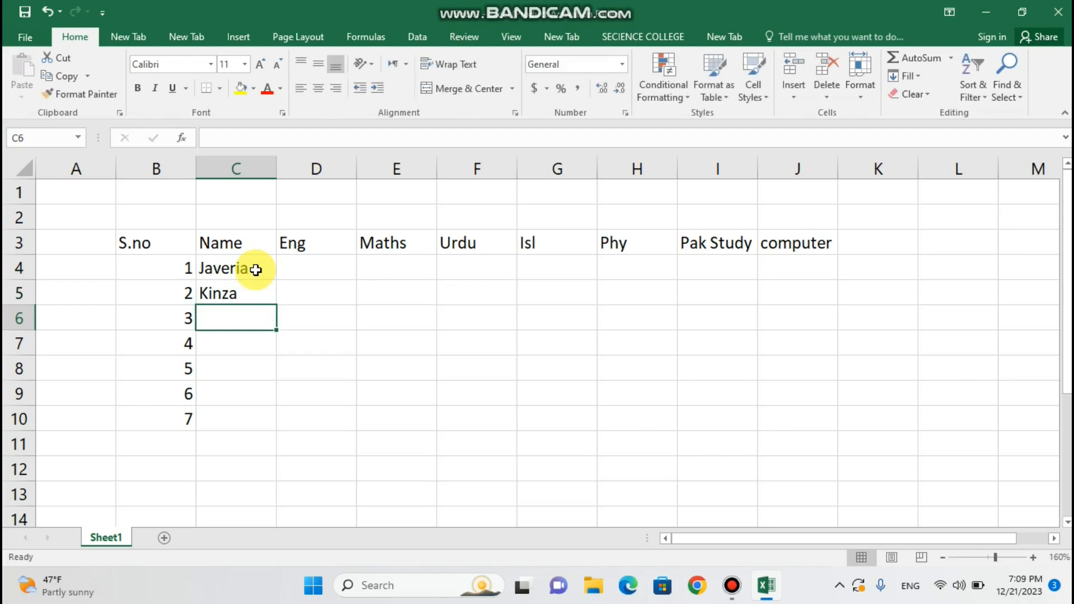
Enter the third and fourth students' names in cells C6 and C7.
type("SH")
key("BackSpace")
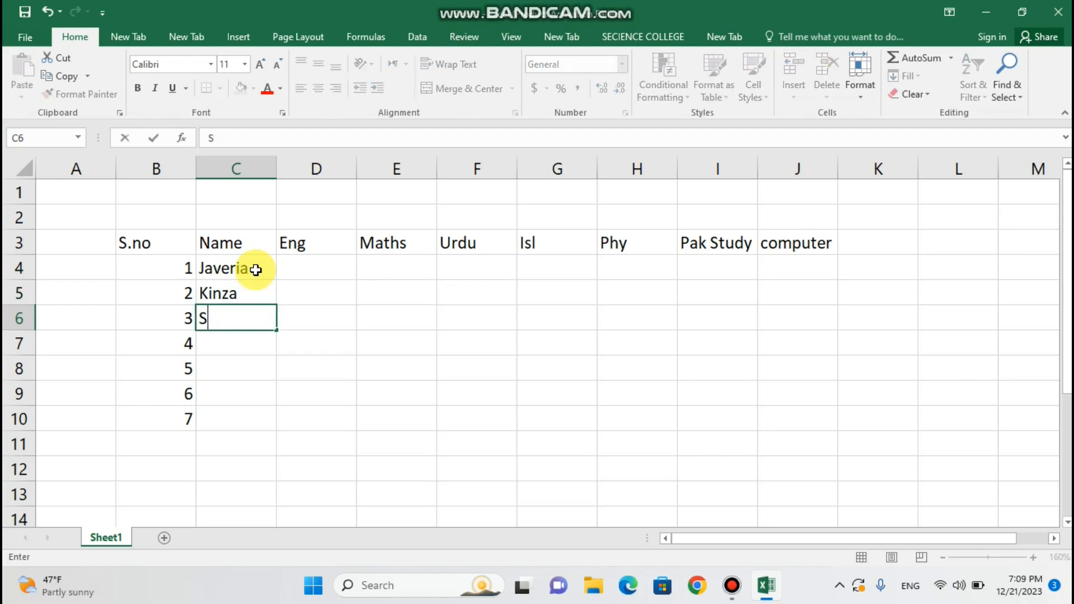
type("haki")
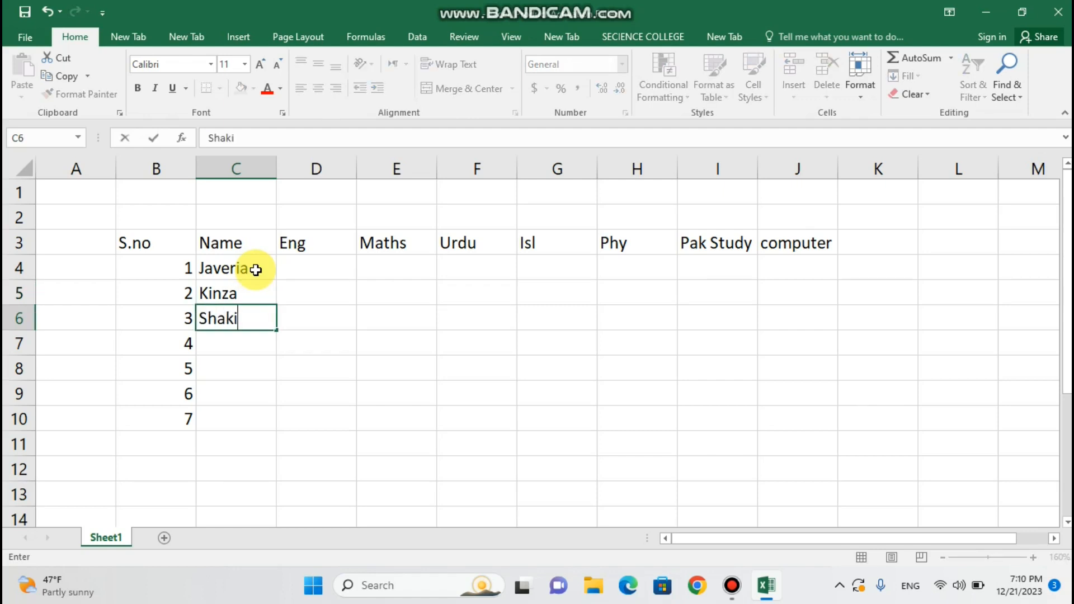
type("r")
key("Return")
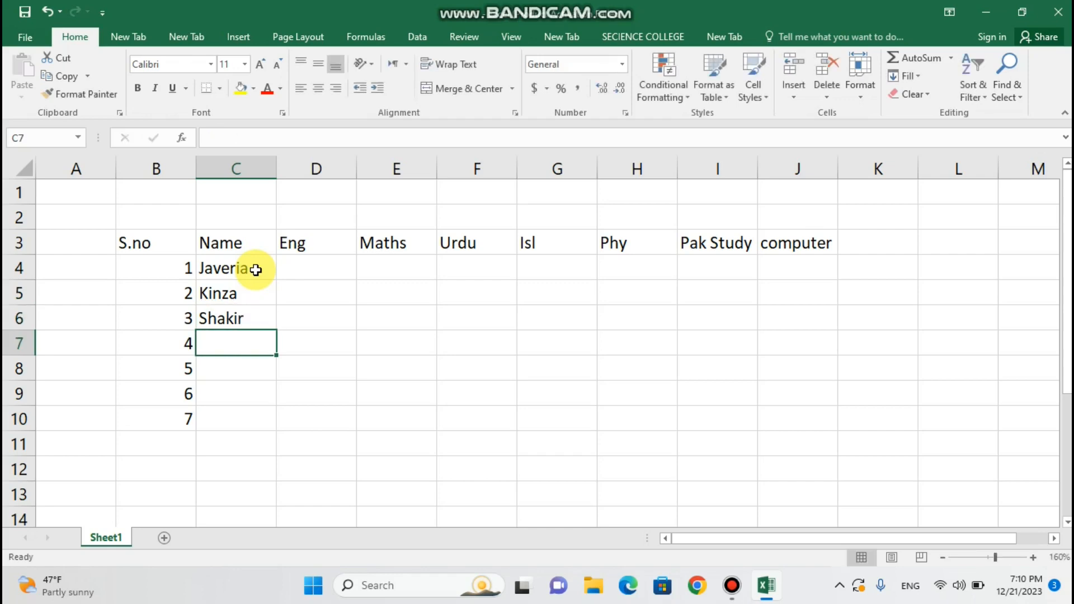
type("Sanw")
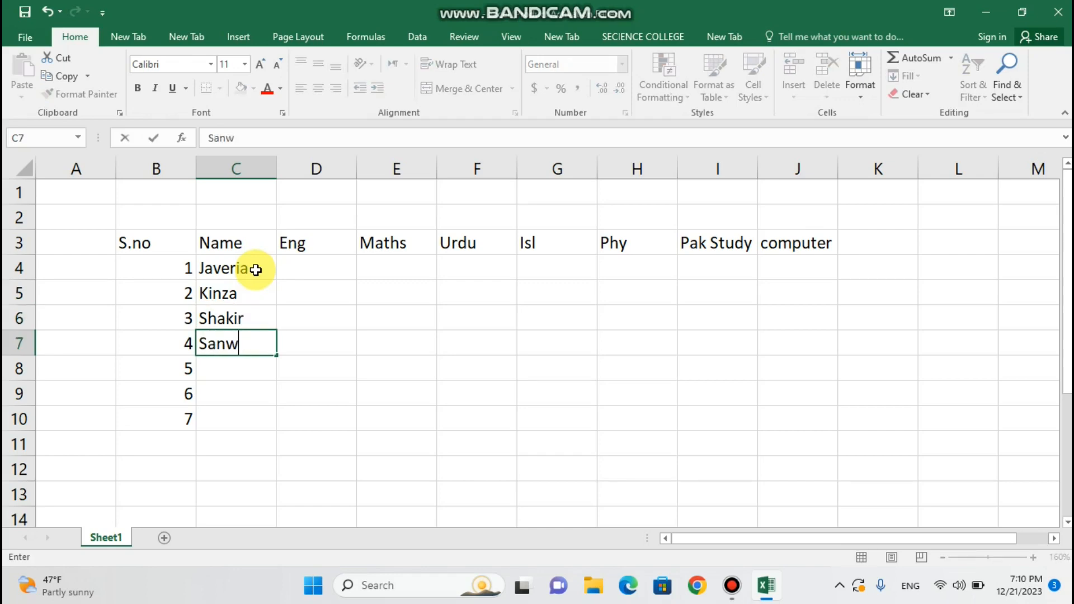
type("al")
key("Return")
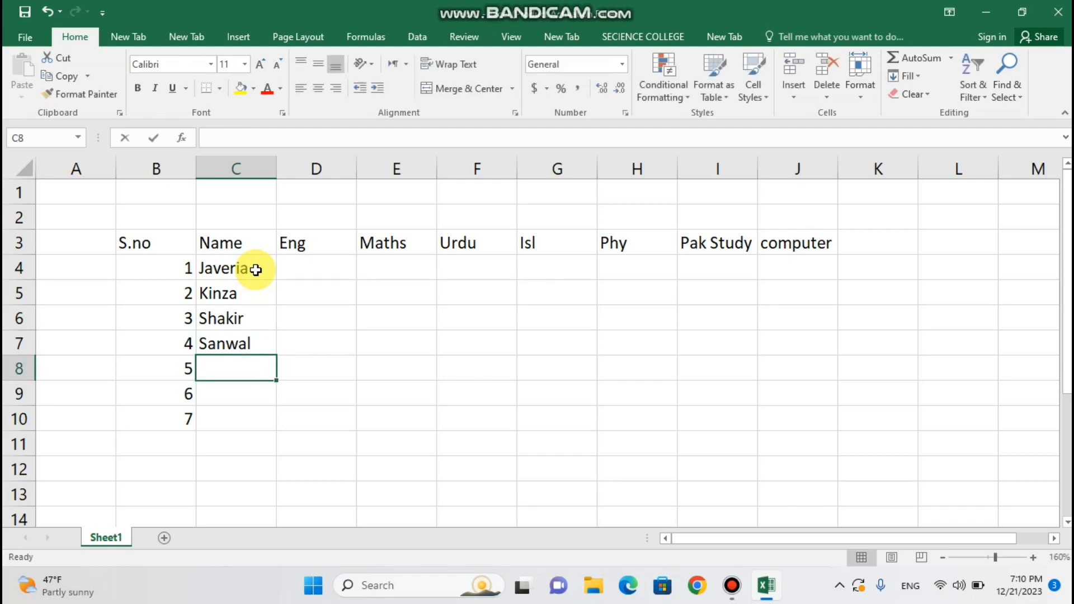
Enter the remaining three students' names in cells C8, C9 and C10.
type("Ali")
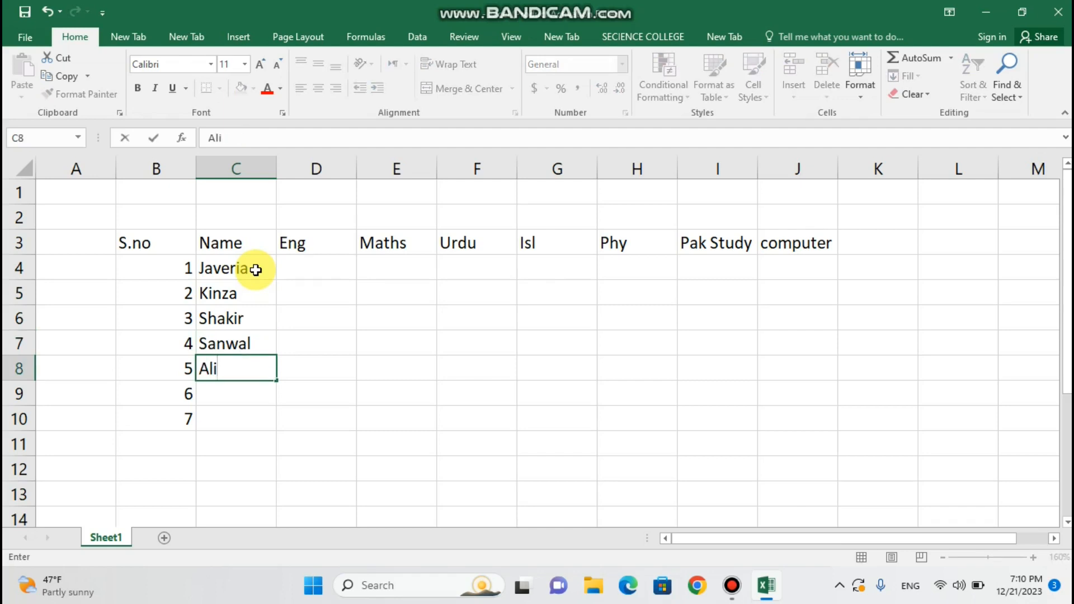
key("Return")
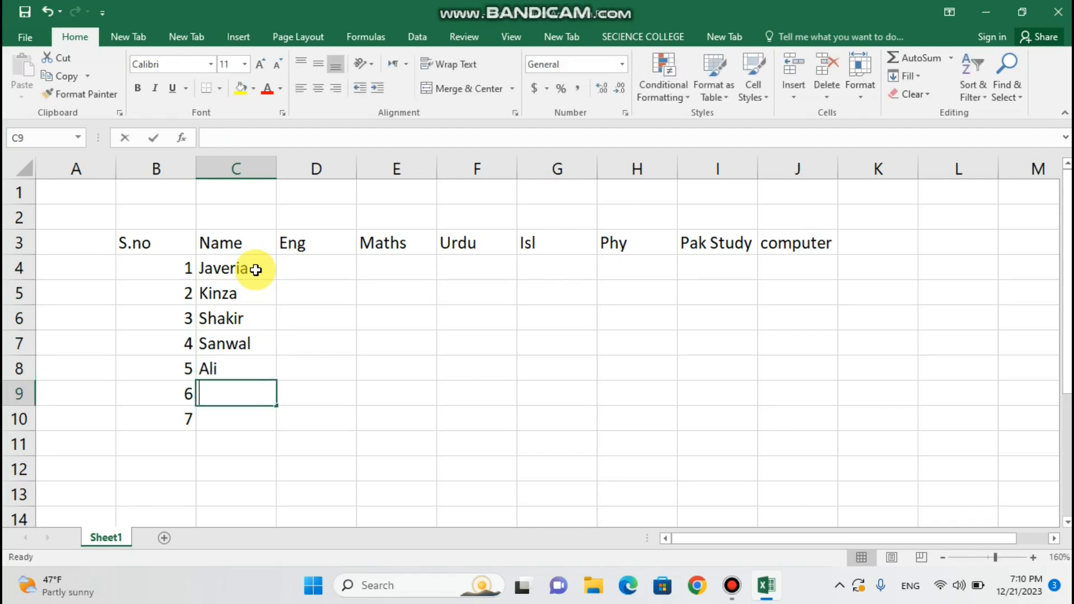
type("Hai")
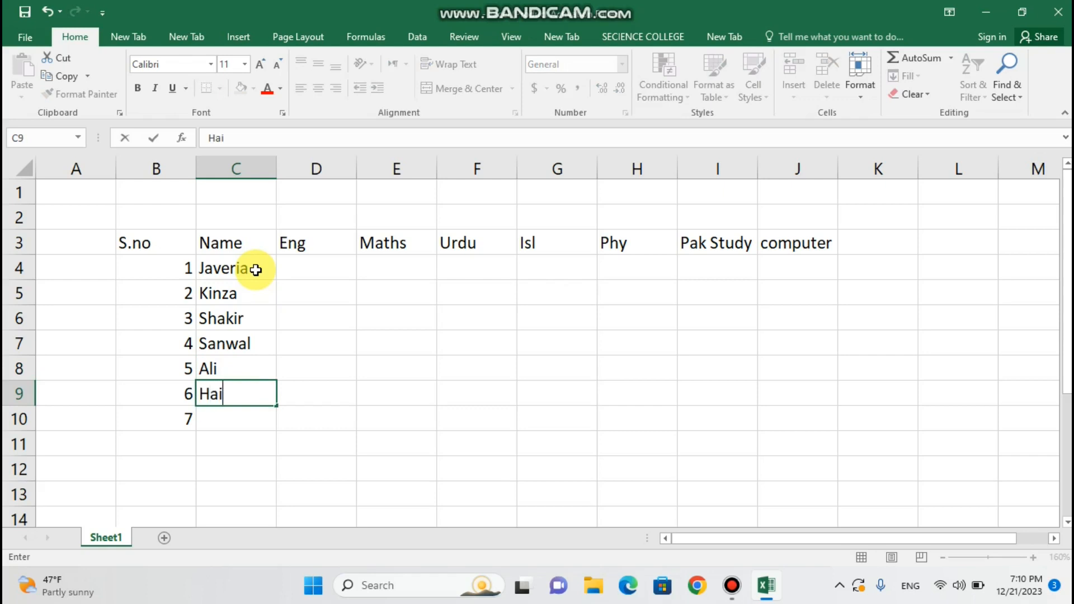
type("der")
key("Return")
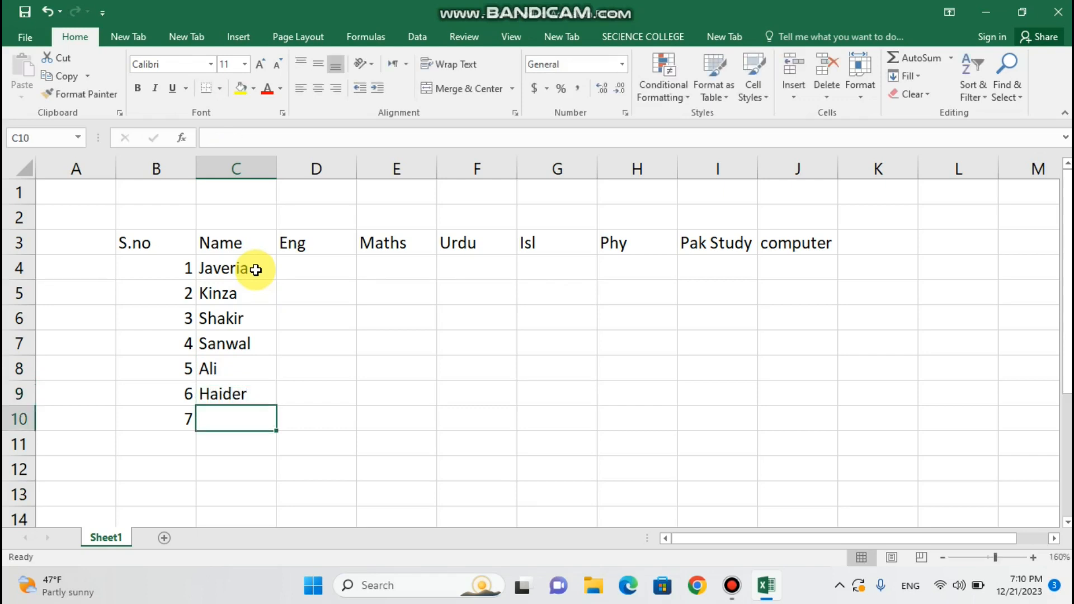
type("E")
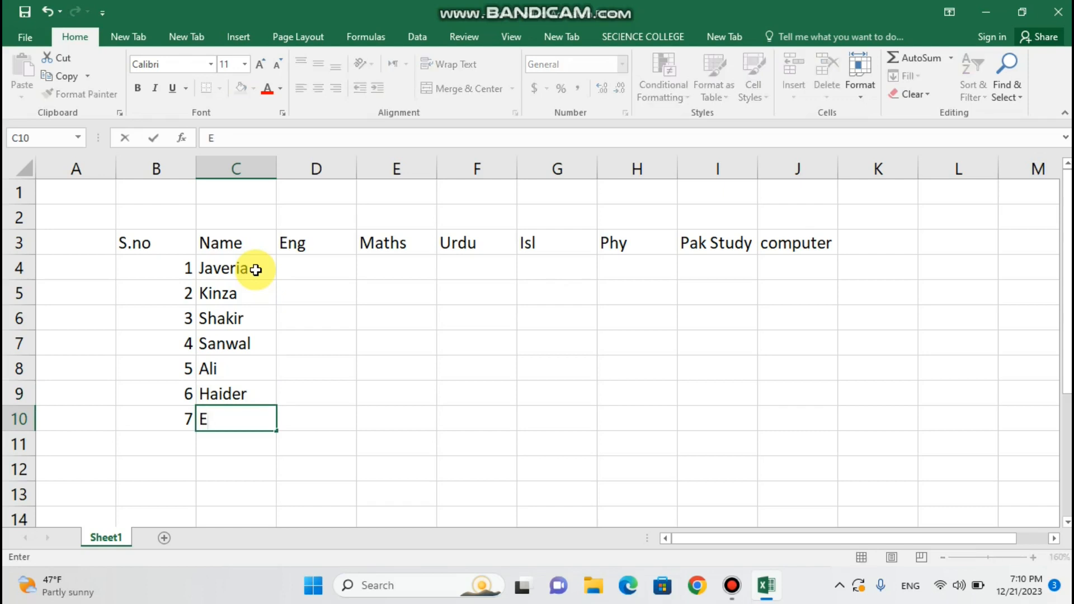
type("man")
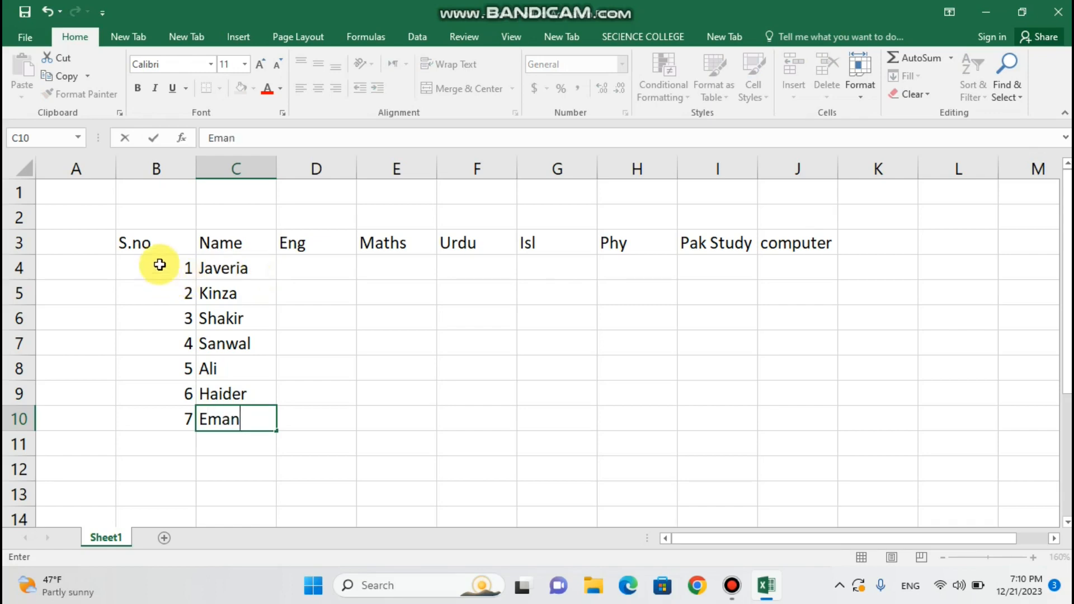
Center the S.no heading and serial numbers horizontally in cells B3:B10.
left_click_drag(171, 246, 172, 395)
left_click(172, 396)
left_click_drag(168, 238, 167, 415)
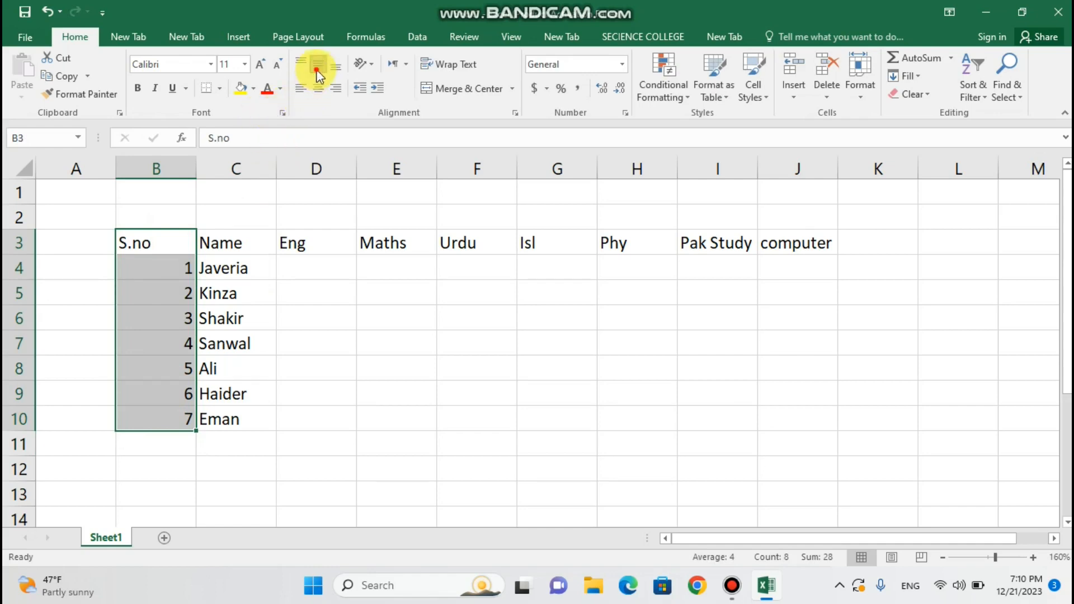
left_click(317, 86)
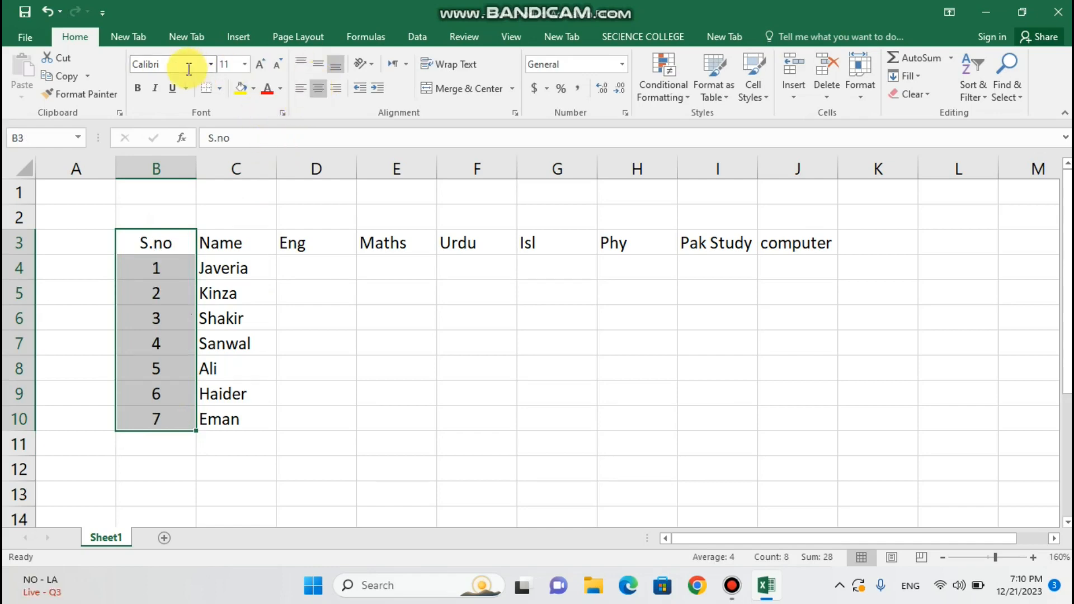
Apply Thick Outside Borders to the S.no cells B3:B10, and replace them with All Borders.
left_click(220, 89)
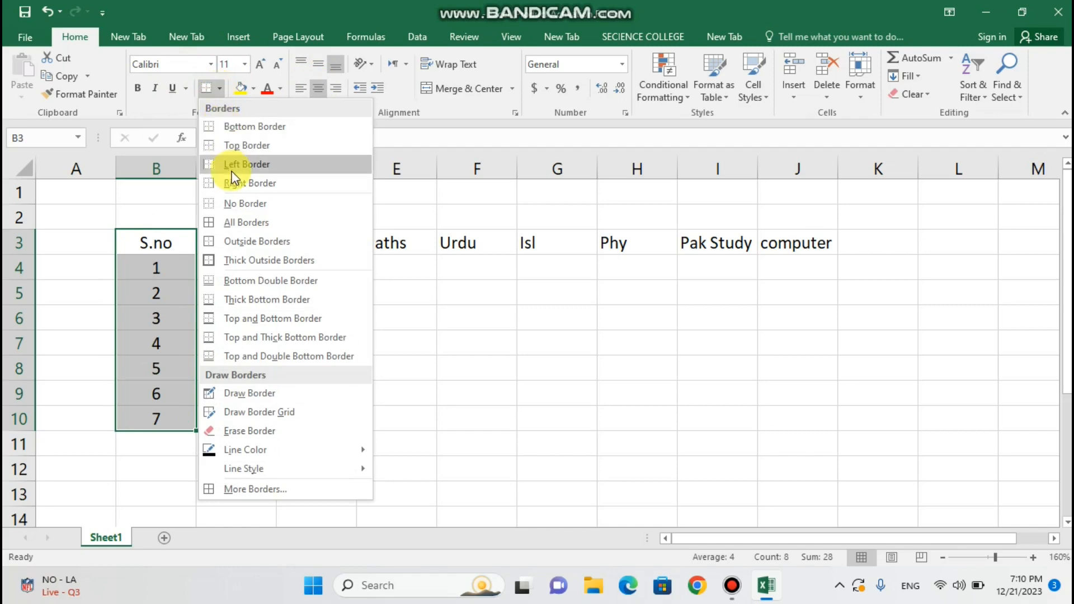
left_click(237, 261)
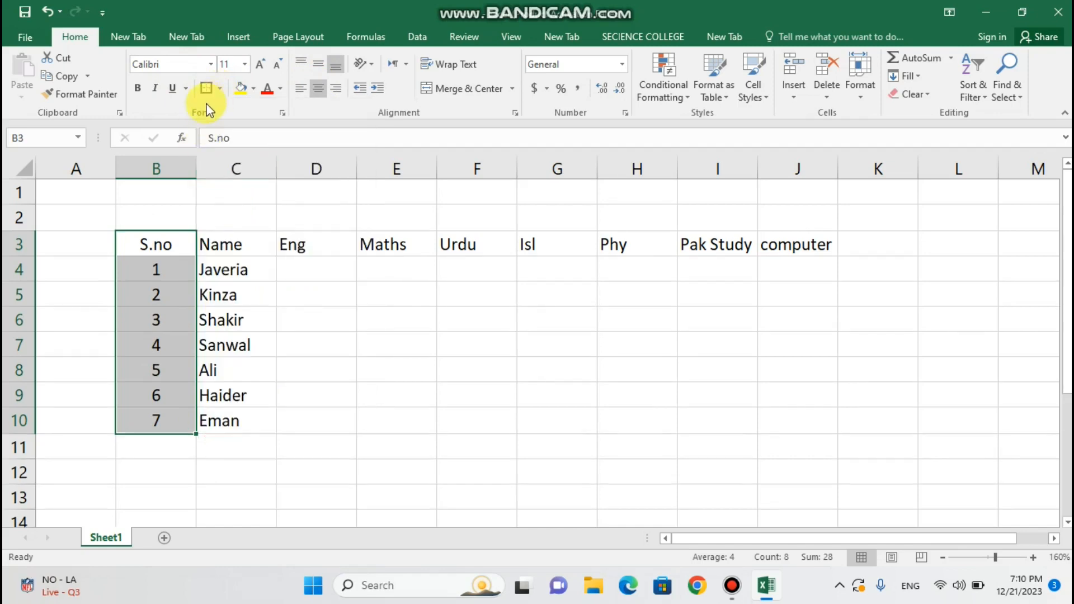
left_click(217, 93)
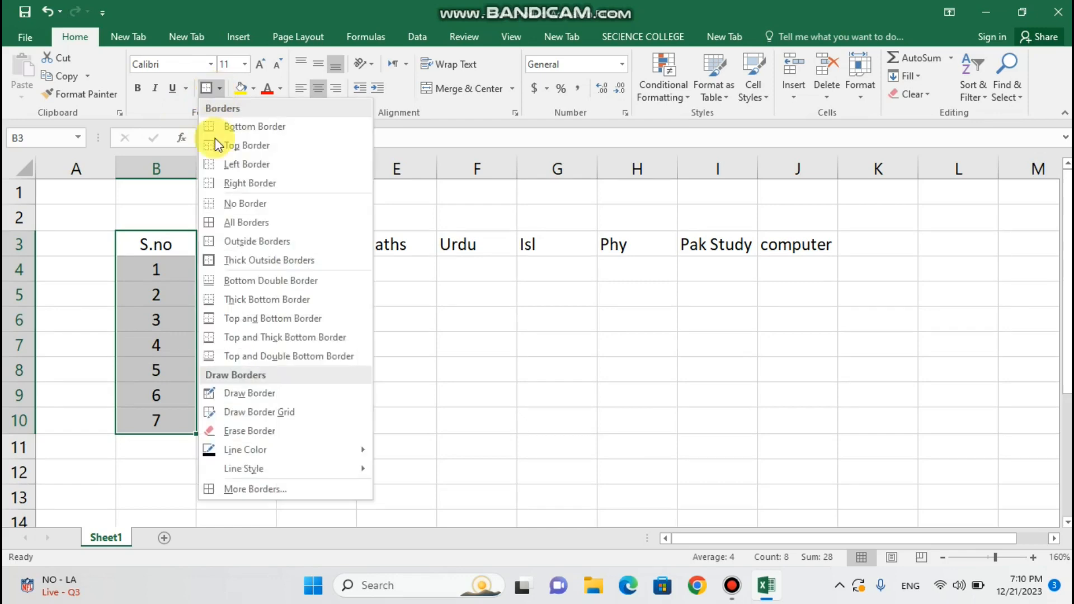
left_click(221, 223)
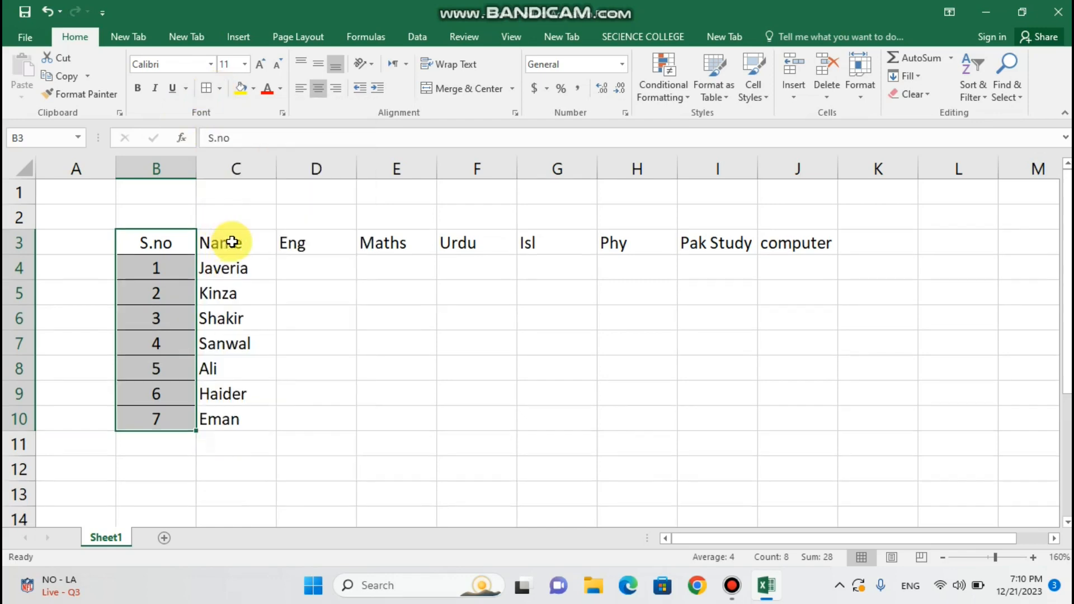
Center the Name heading and student names in cells C3:C10 and apply All Borders to them.
left_click_drag(232, 241, 240, 413)
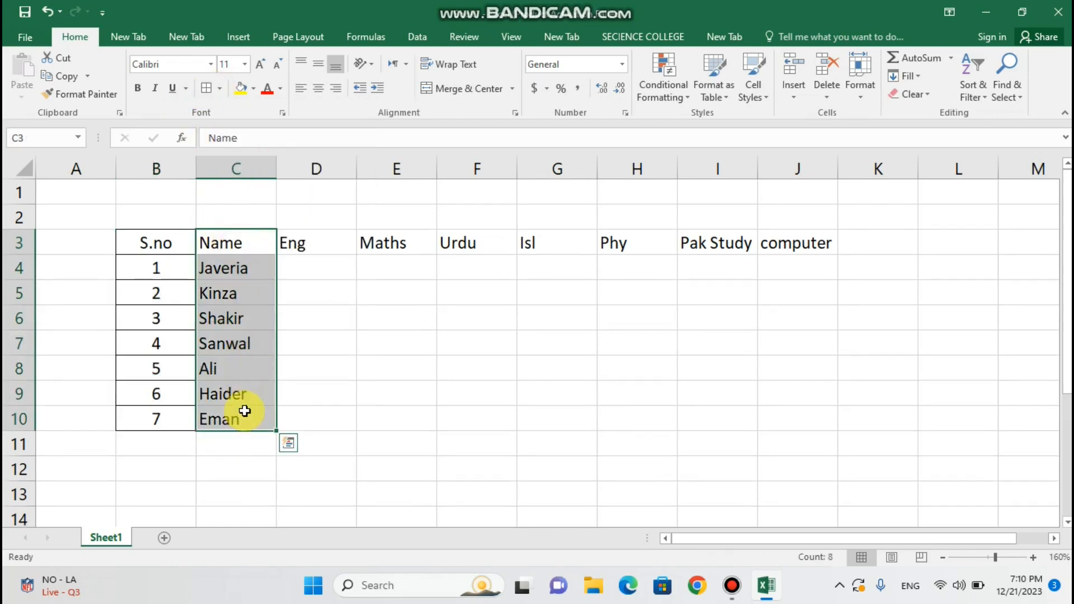
left_click(320, 92)
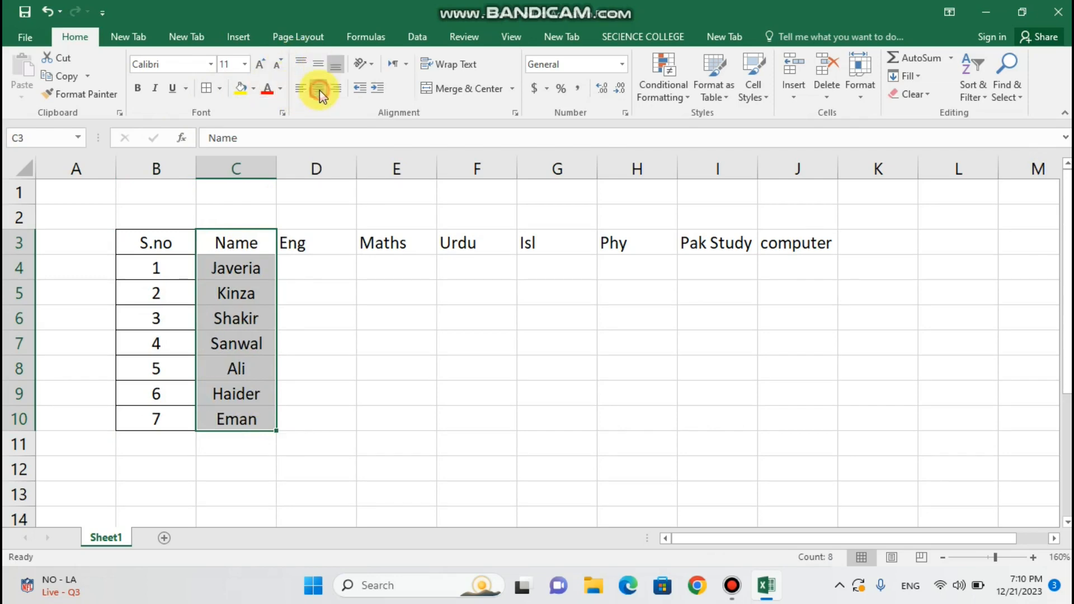
left_click(210, 89)
Apply All Borders to the subject headings from Eng to computer in cells D3:J3.
left_click(300, 269)
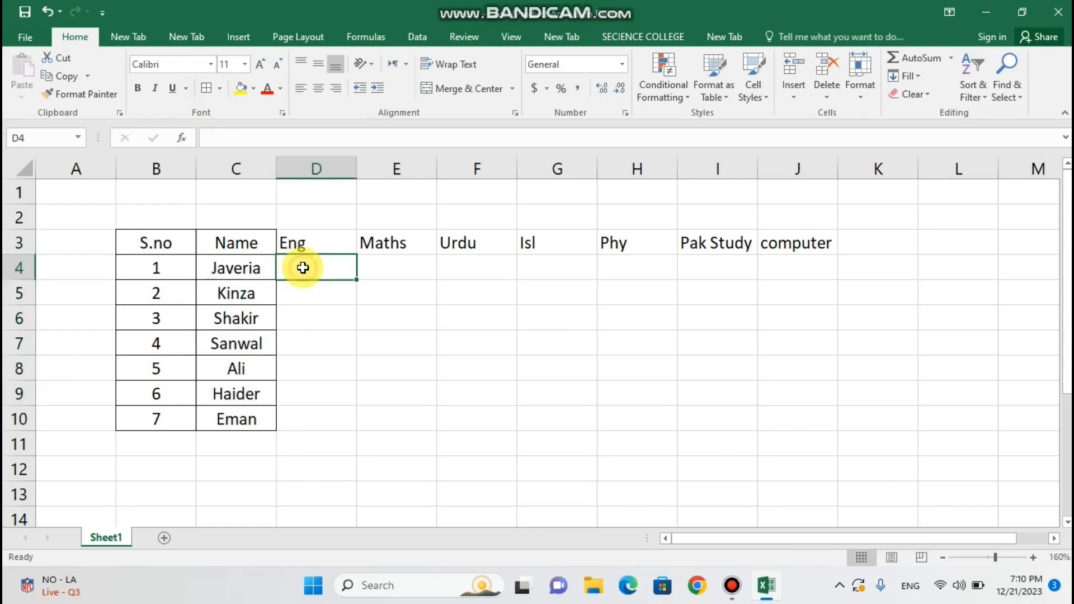
left_click(305, 247)
left_click_drag(305, 247, 806, 244)
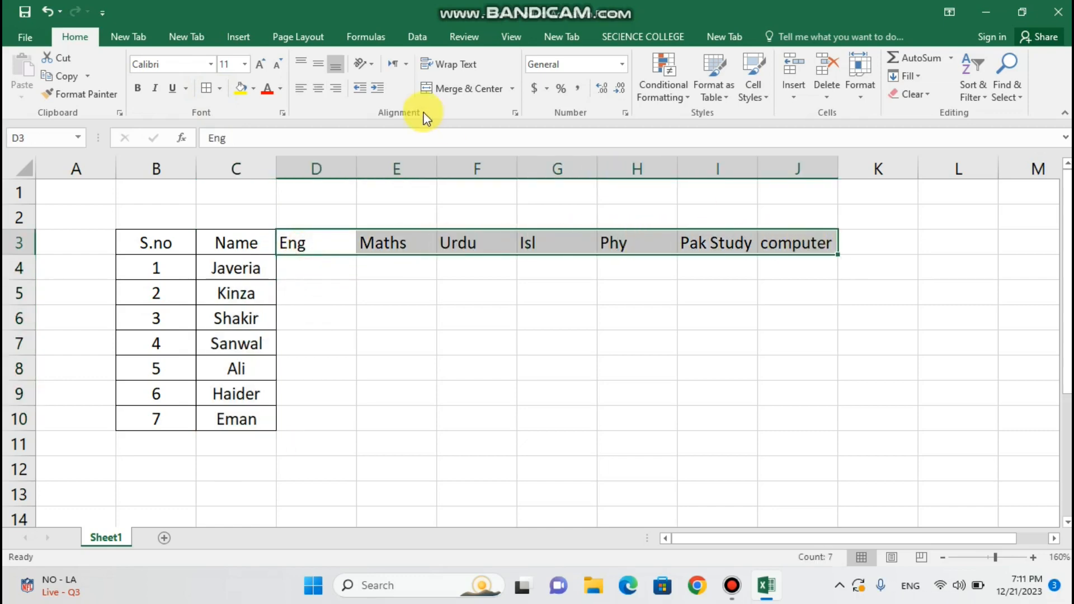
left_click(211, 88)
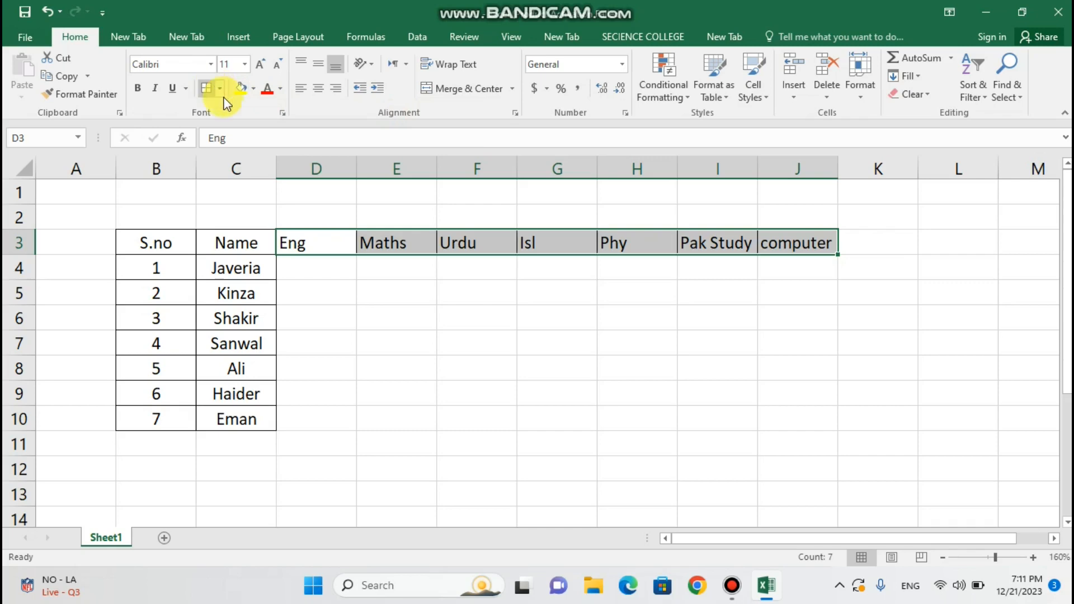
left_click(332, 271)
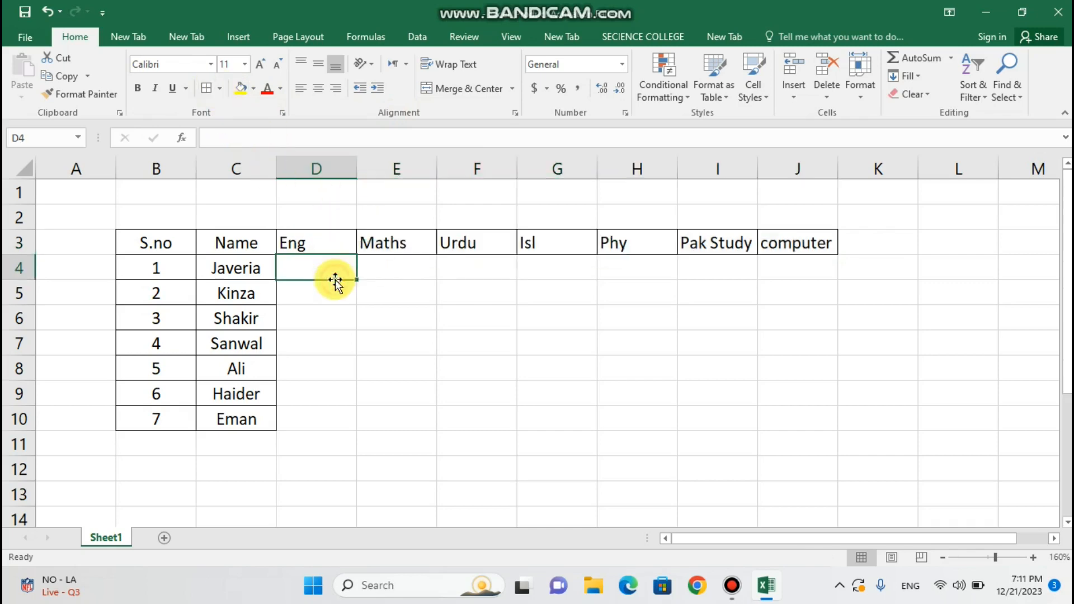
AutoFit the widths of columns D through H to the Eng, Maths, Urdu, Isl and Phy headings.
double_click(436, 168)
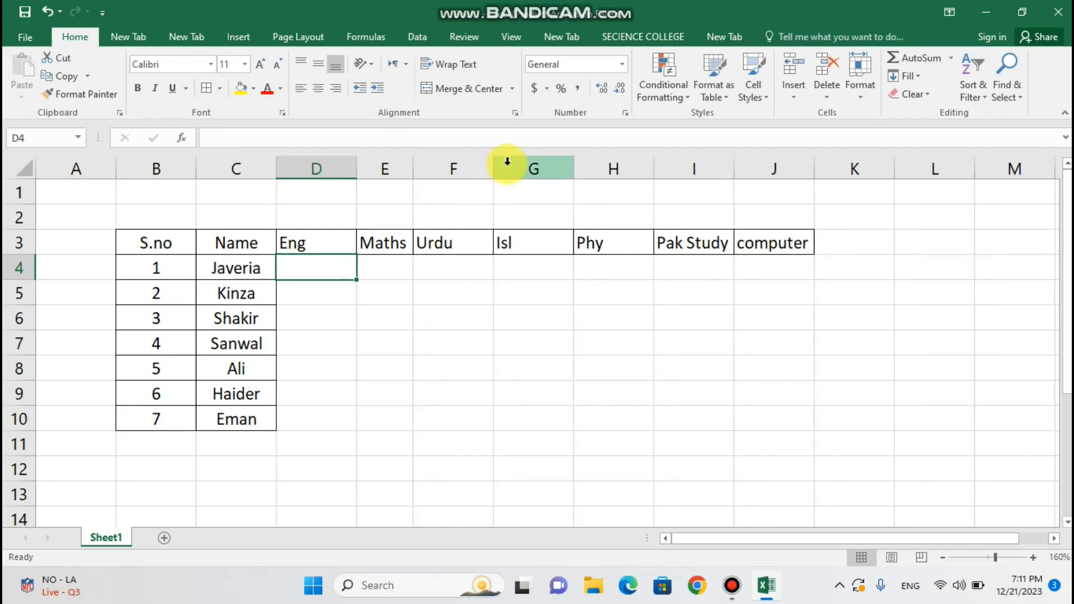
double_click(356, 168)
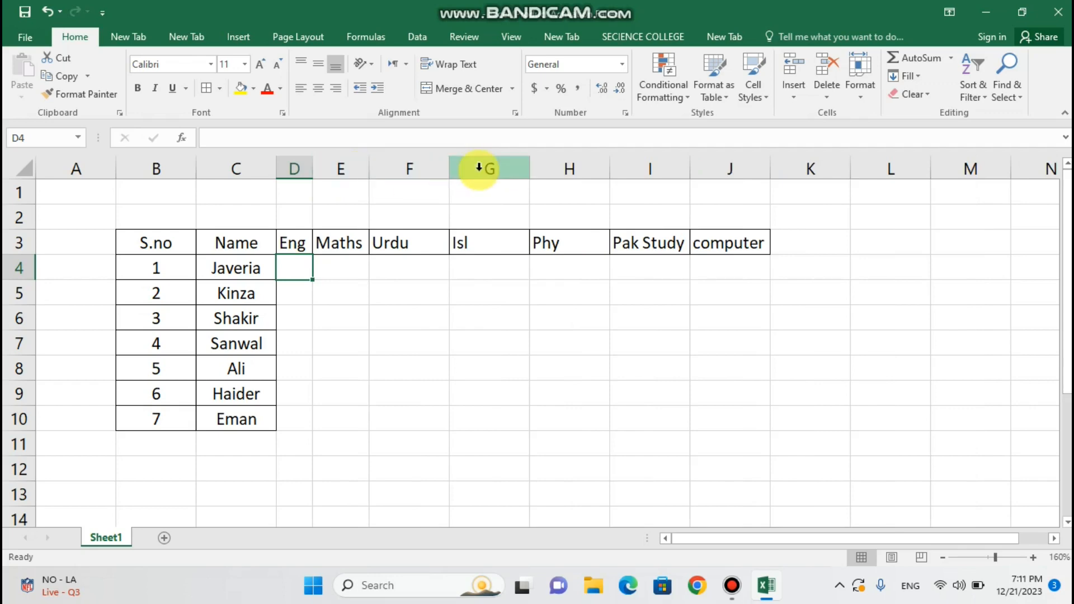
double_click(449, 169)
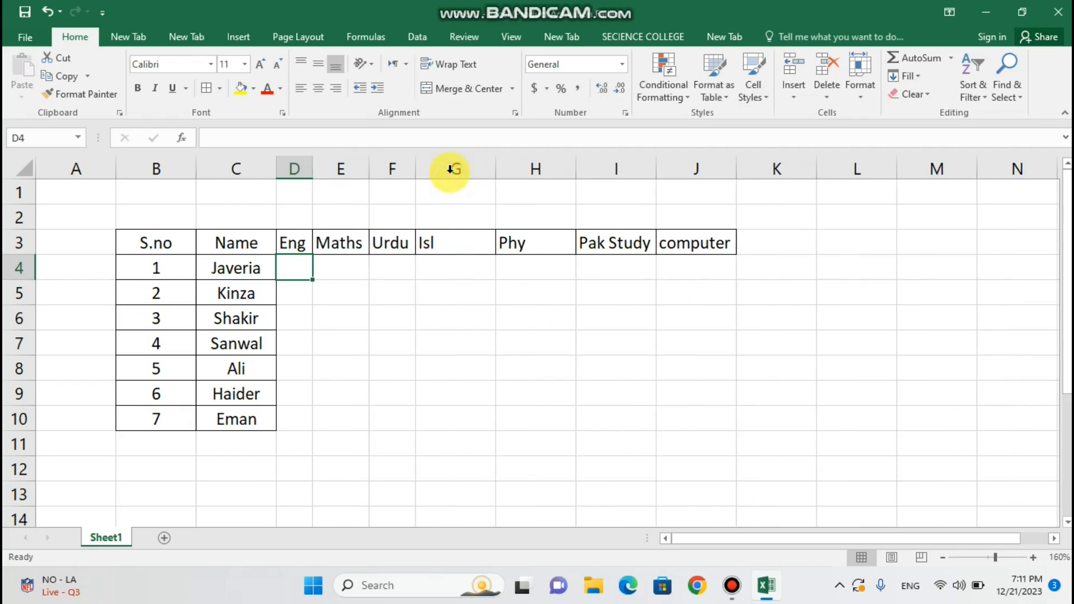
double_click(496, 167)
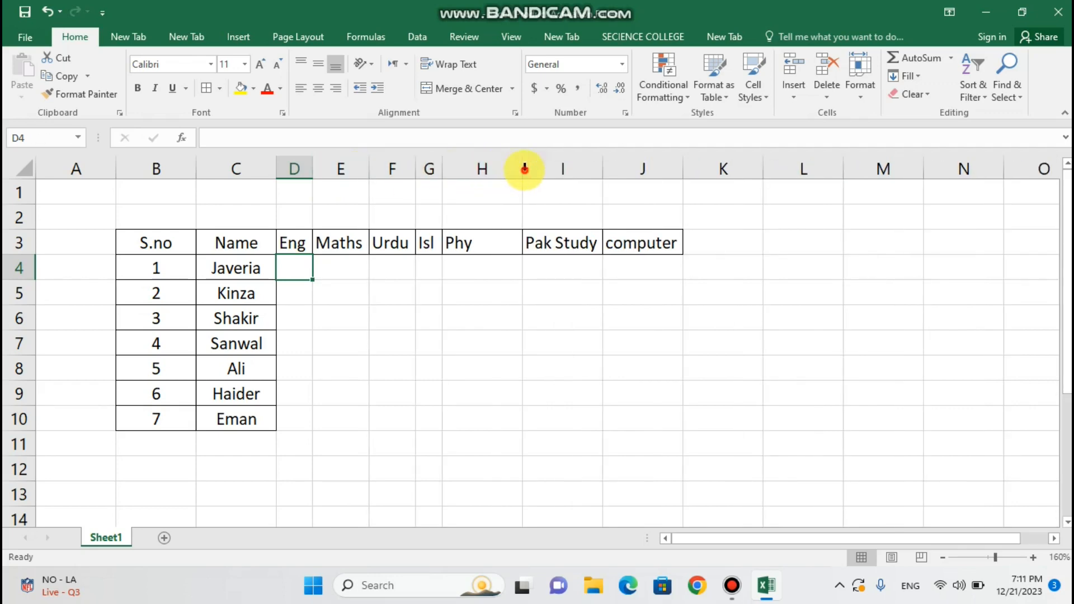
double_click(523, 168)
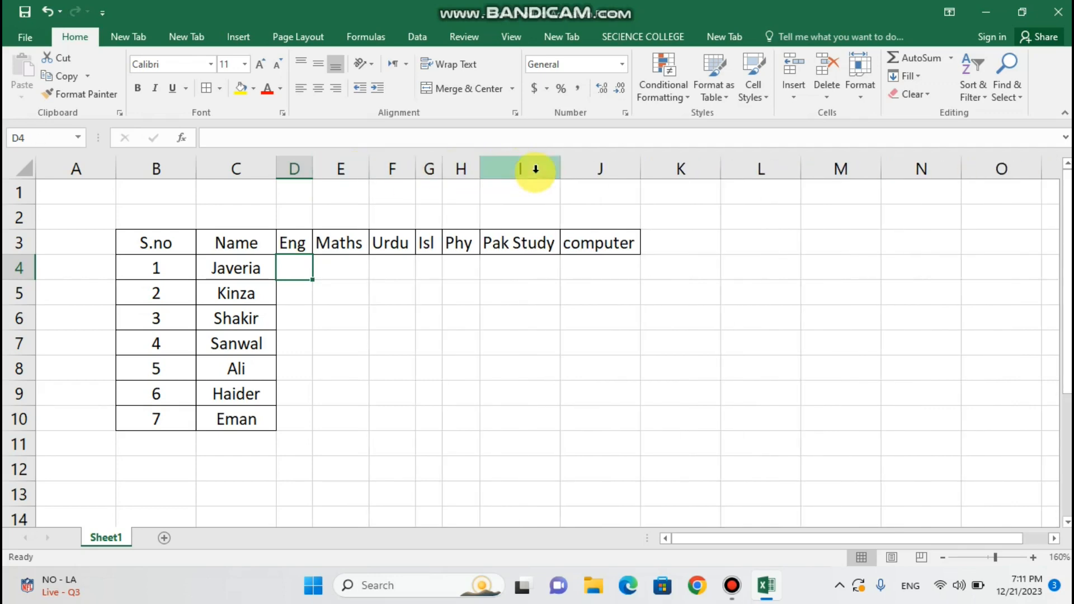
Split the Pak Study heading in I3 onto two lines and AutoFit columns I and J to their headings.
left_click(510, 245)
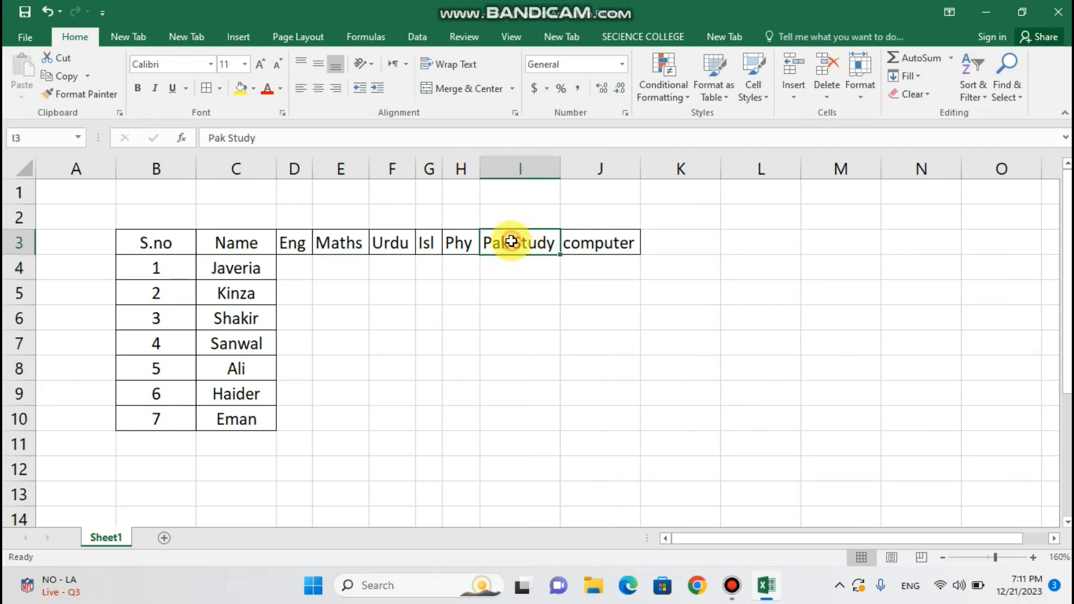
double_click(511, 242)
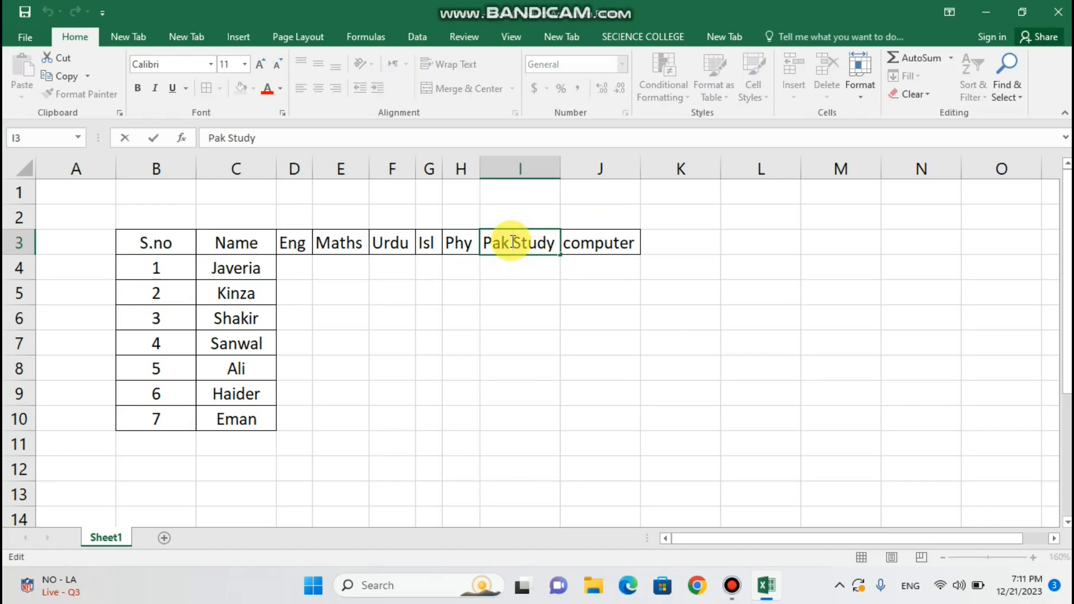
key("alt+Return")
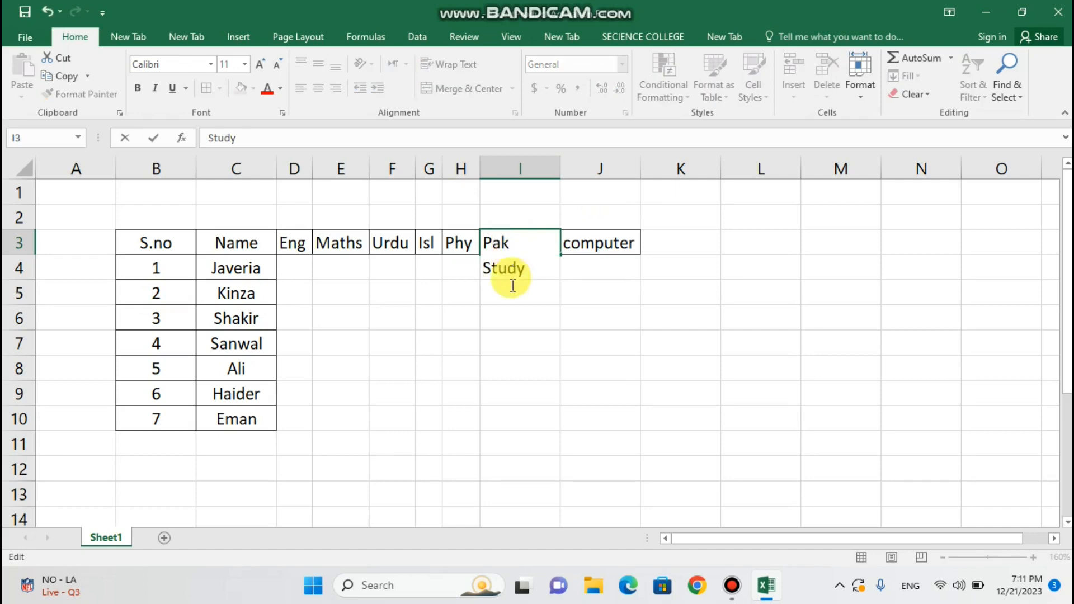
left_click_drag(509, 317, 508, 319)
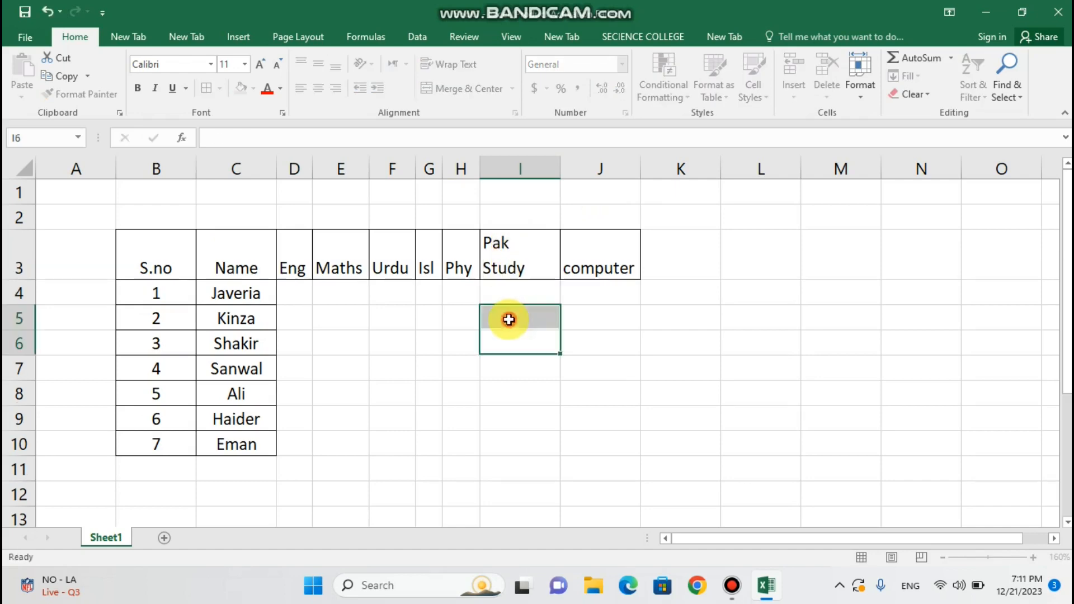
left_click(561, 168)
double_click(561, 166)
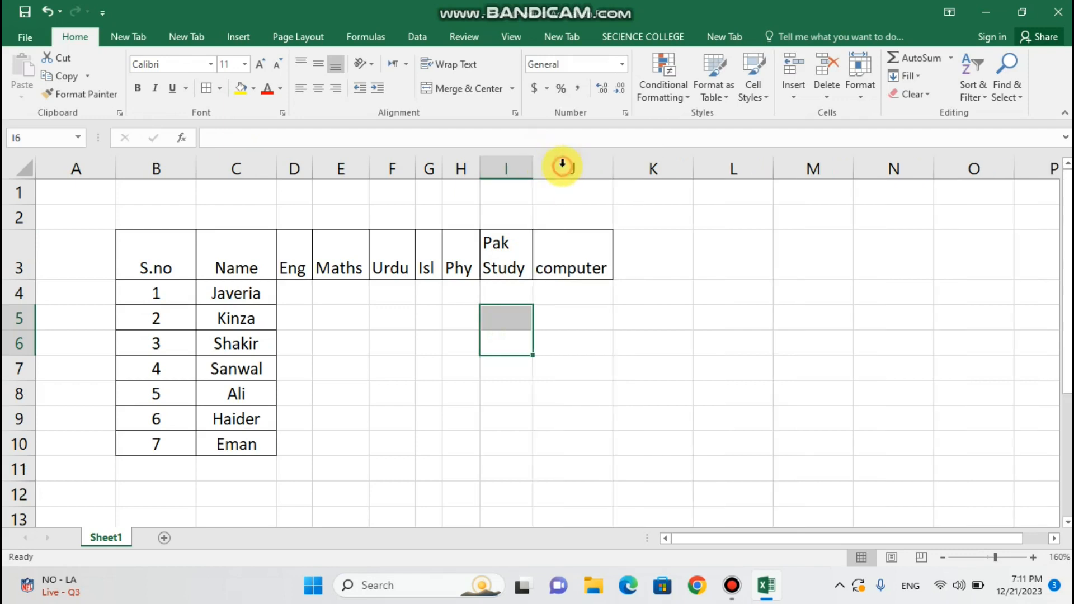
double_click(613, 166)
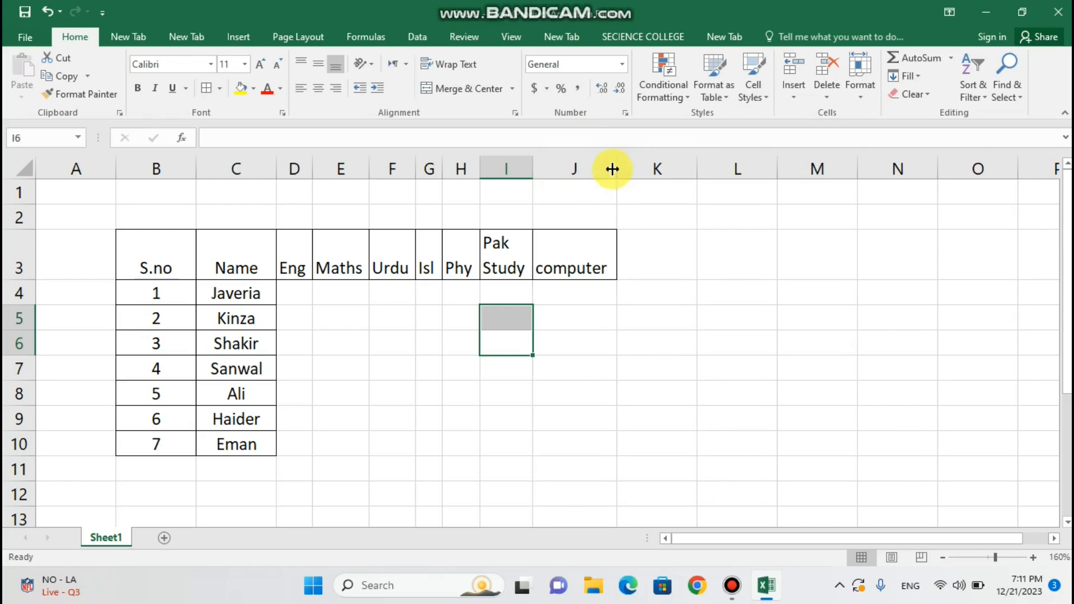
left_click(310, 290)
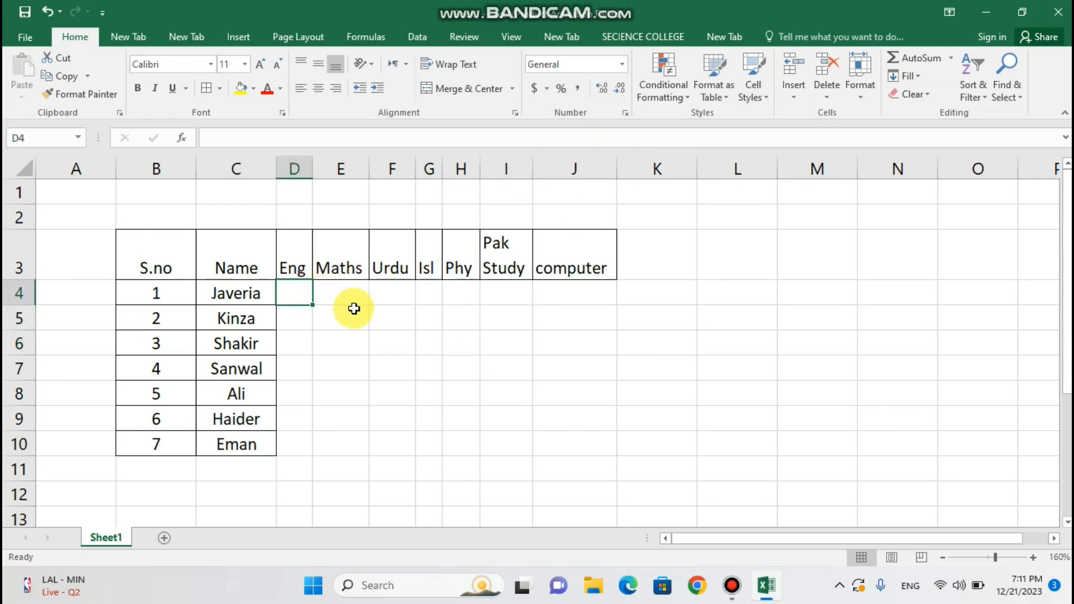
left_click(289, 252)
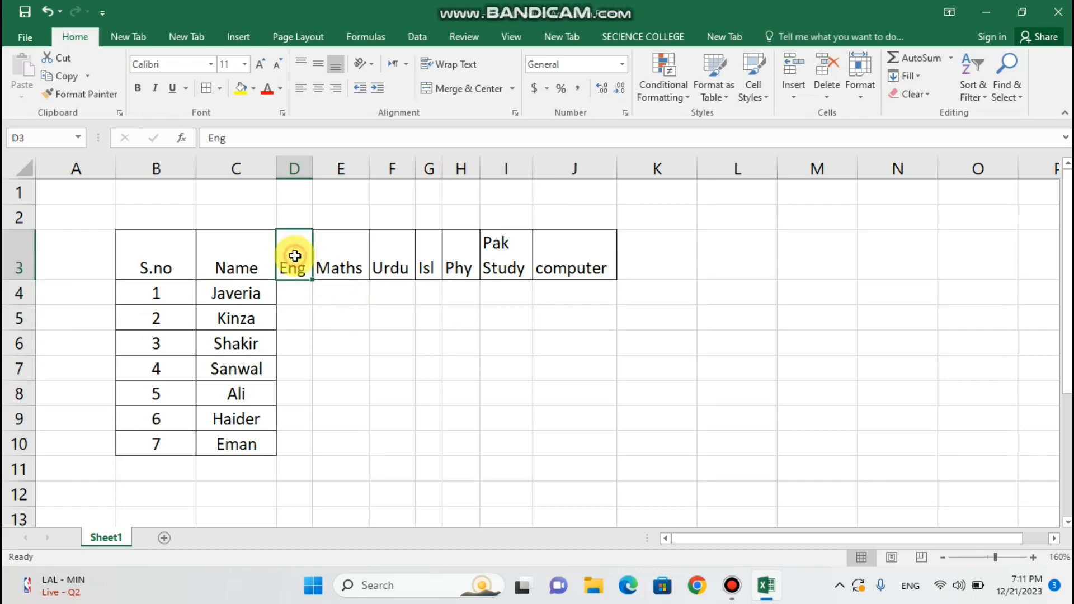
left_click(341, 257)
left_click(389, 266)
left_click(428, 264)
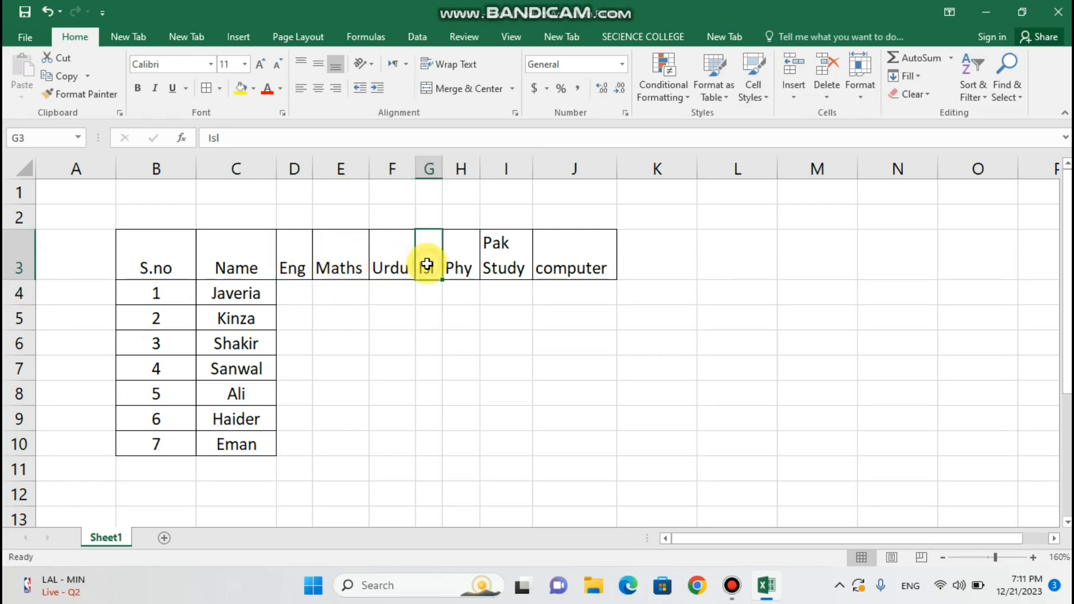
left_click(454, 252)
left_click(492, 255)
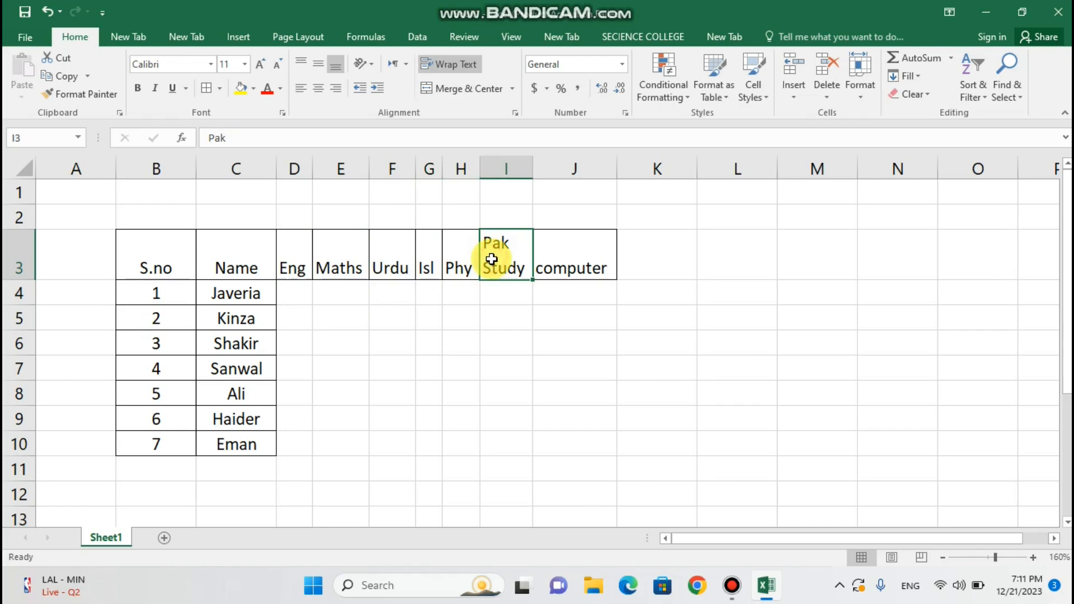
left_click(548, 258)
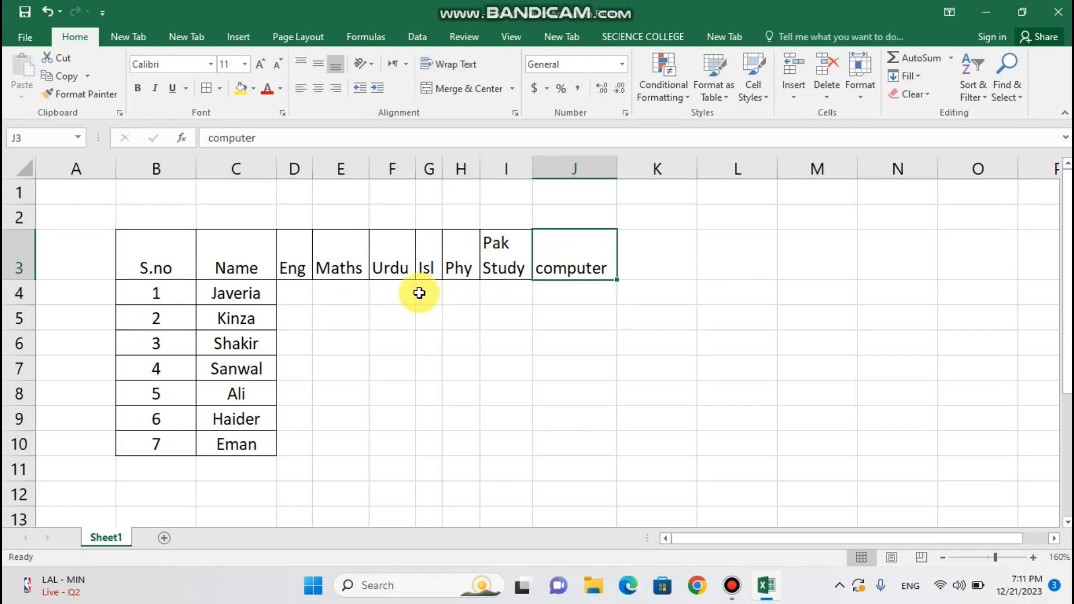
Fill the S.no and Name headings in B3:C3 with dark gold and center them vertically and horizontally.
left_click_drag(183, 249, 225, 253)
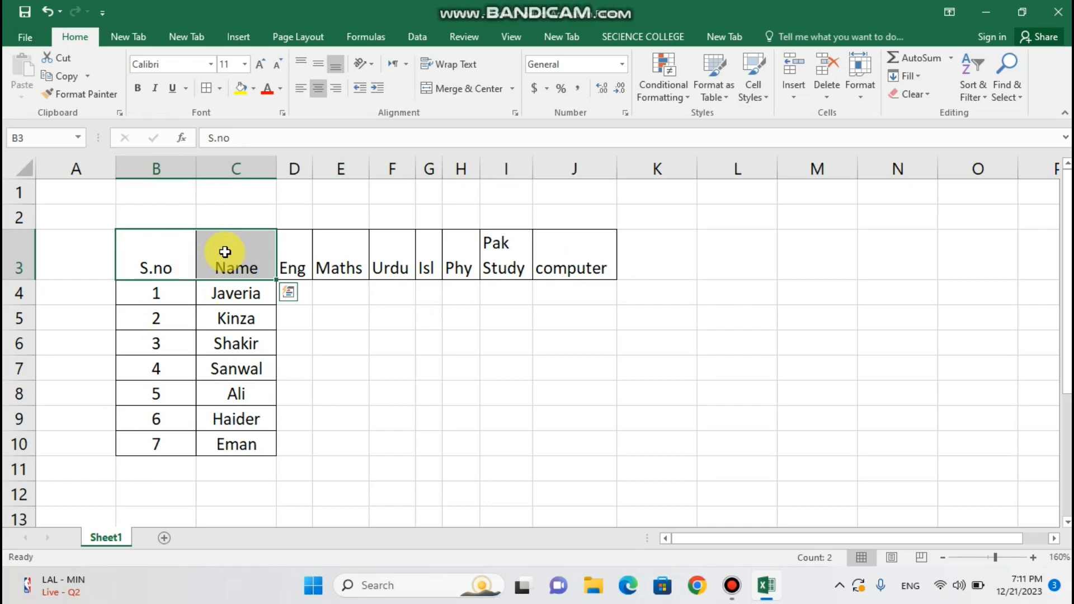
left_click(253, 88)
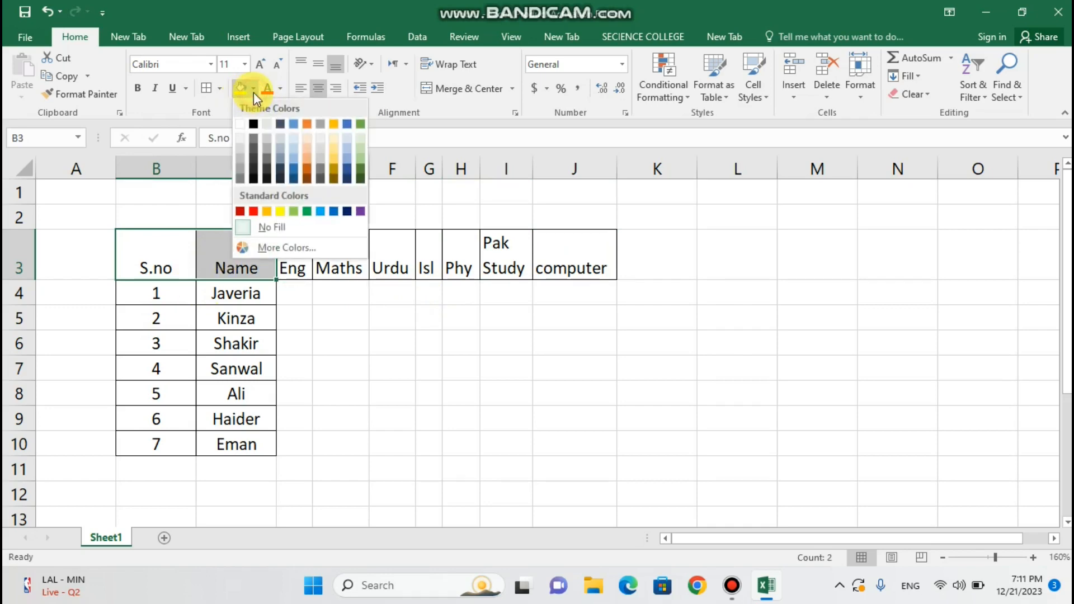
left_click(330, 166)
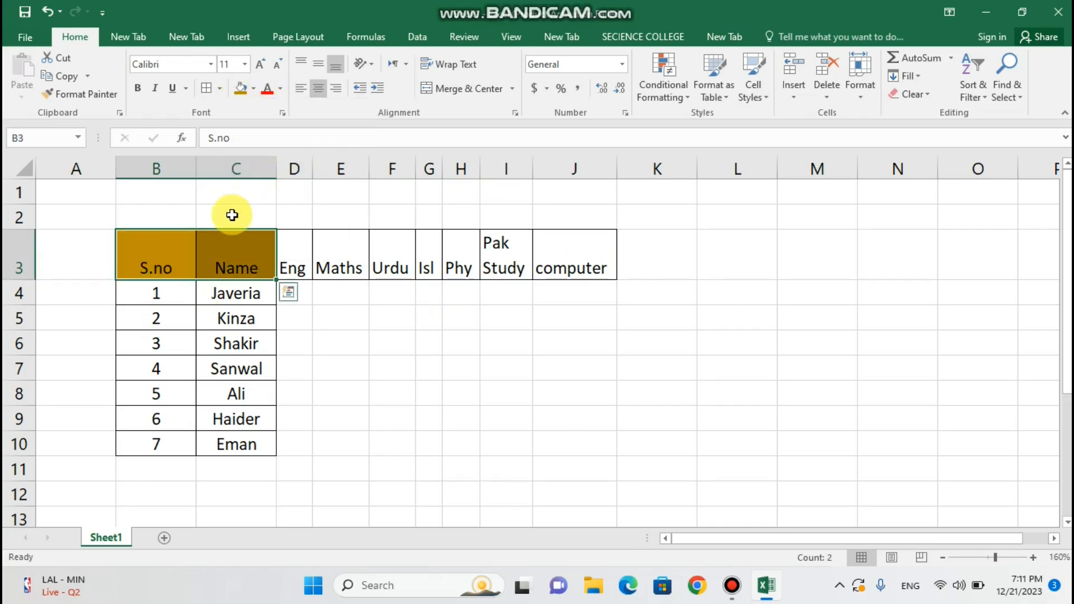
left_click(318, 88)
left_click(323, 66)
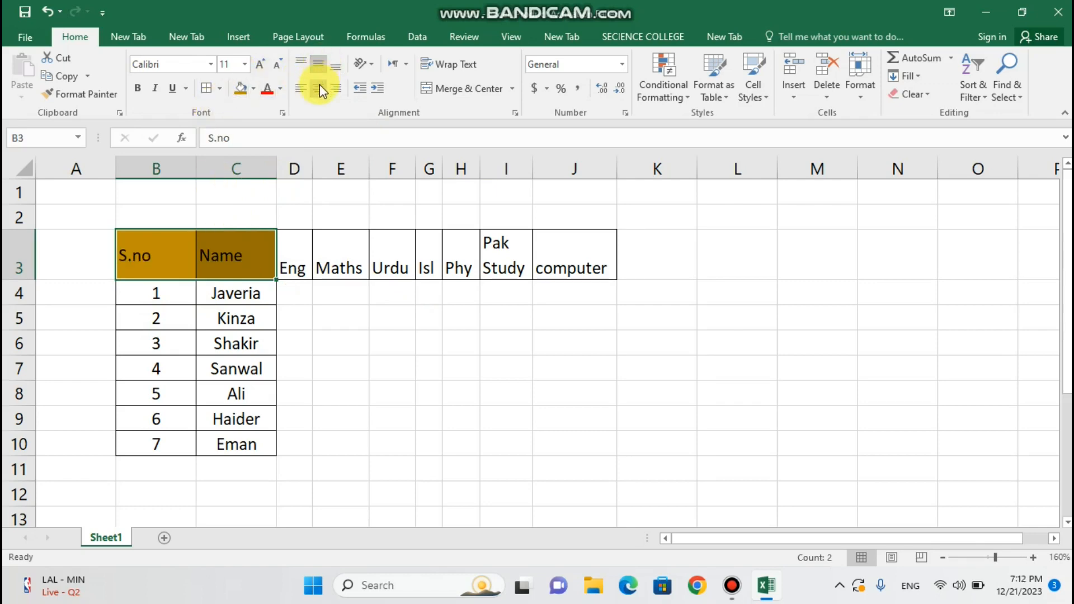
left_click(318, 89)
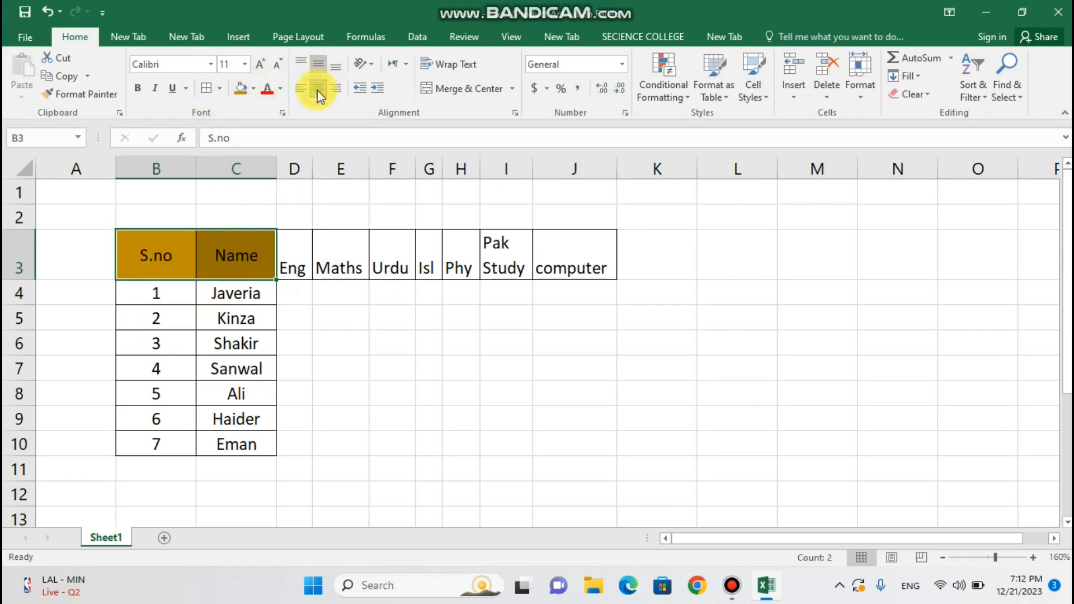
left_click(316, 329)
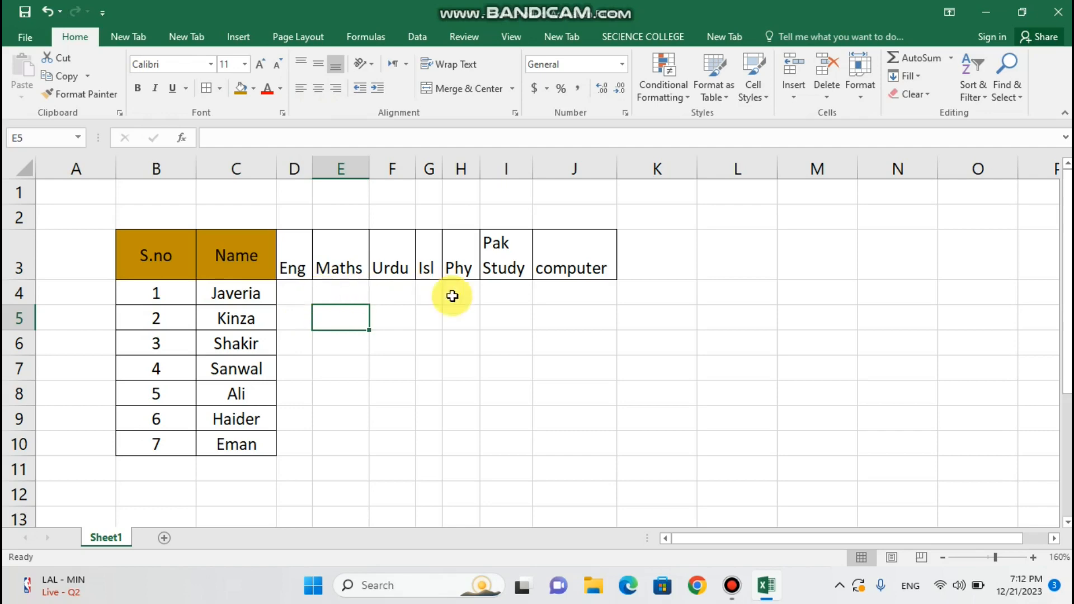
Enter the heading Total marks on two lines in cell K3 and AutoFit column K to it.
left_click(647, 260)
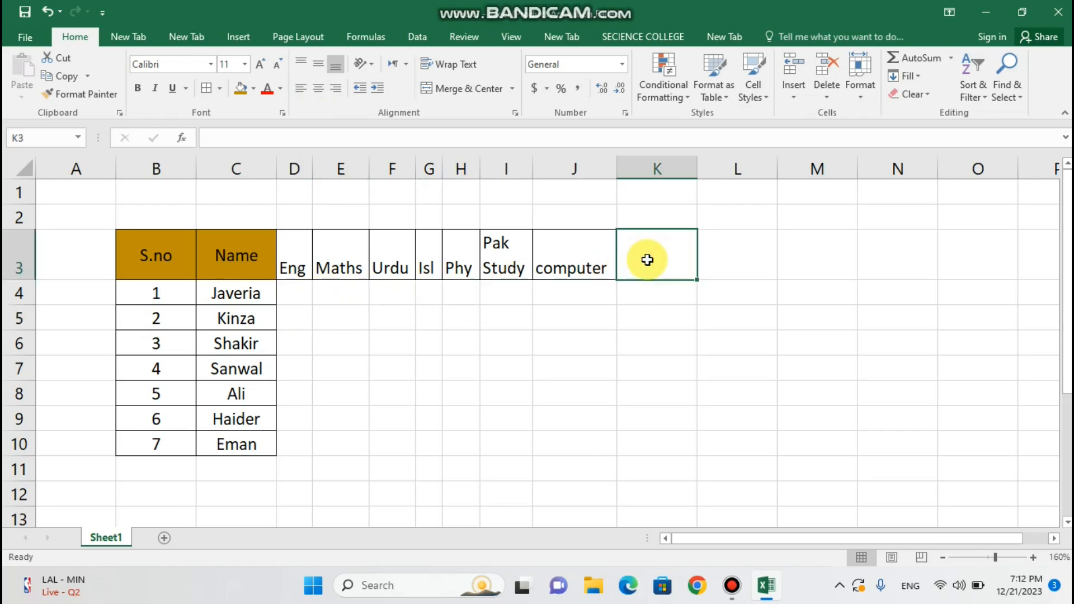
type("Total")
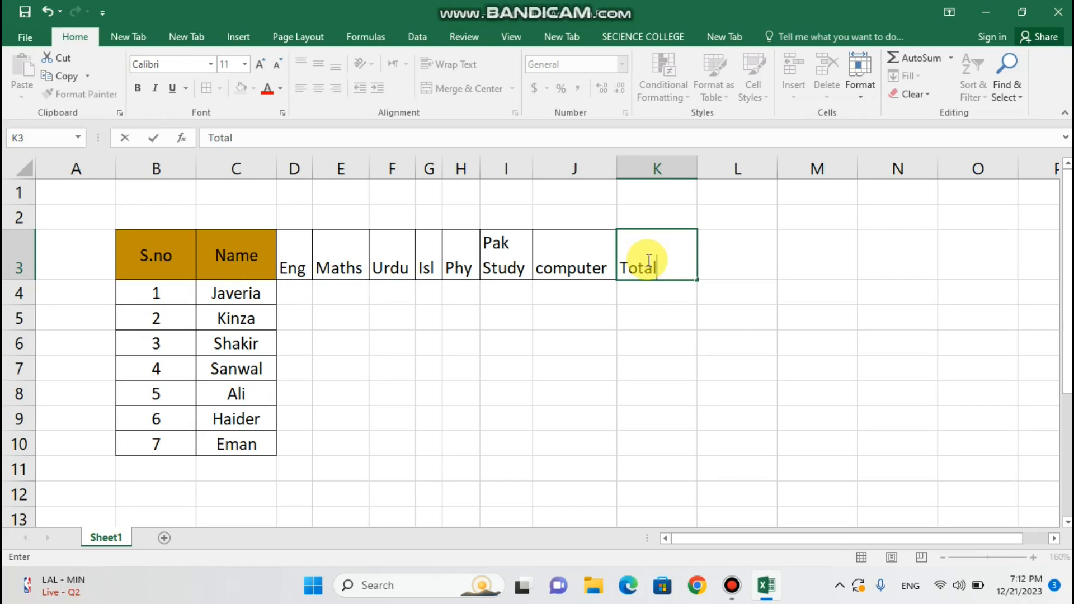
type("marks")
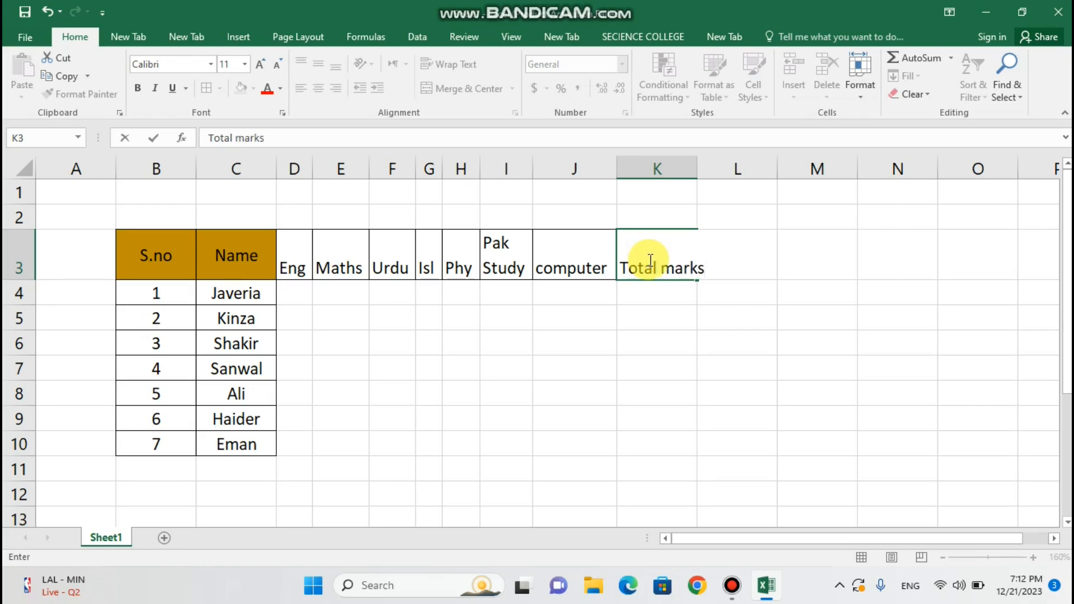
left_click(658, 266)
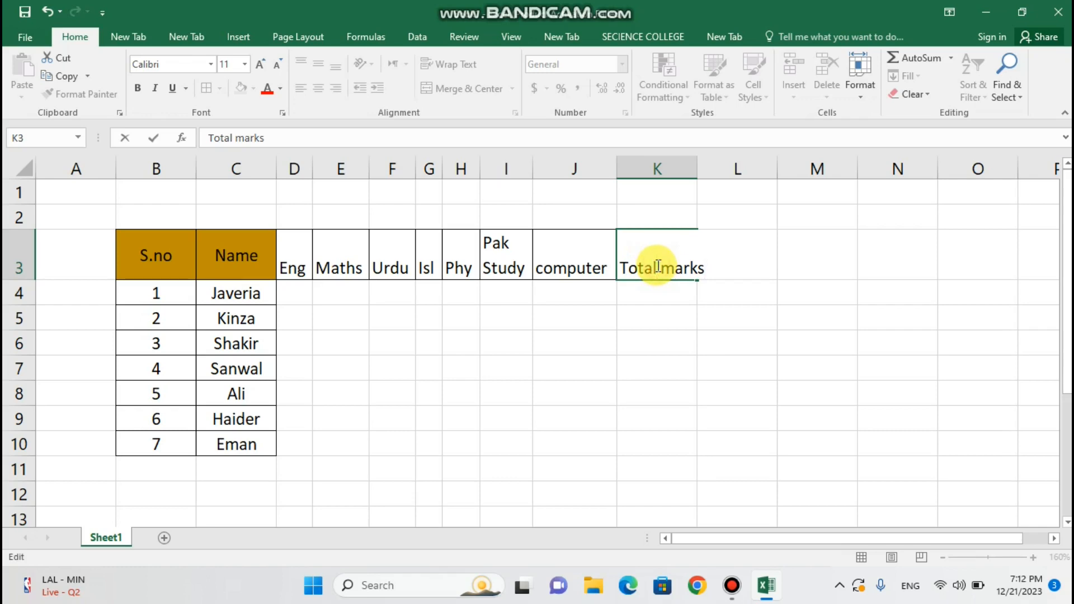
key("alt+Return")
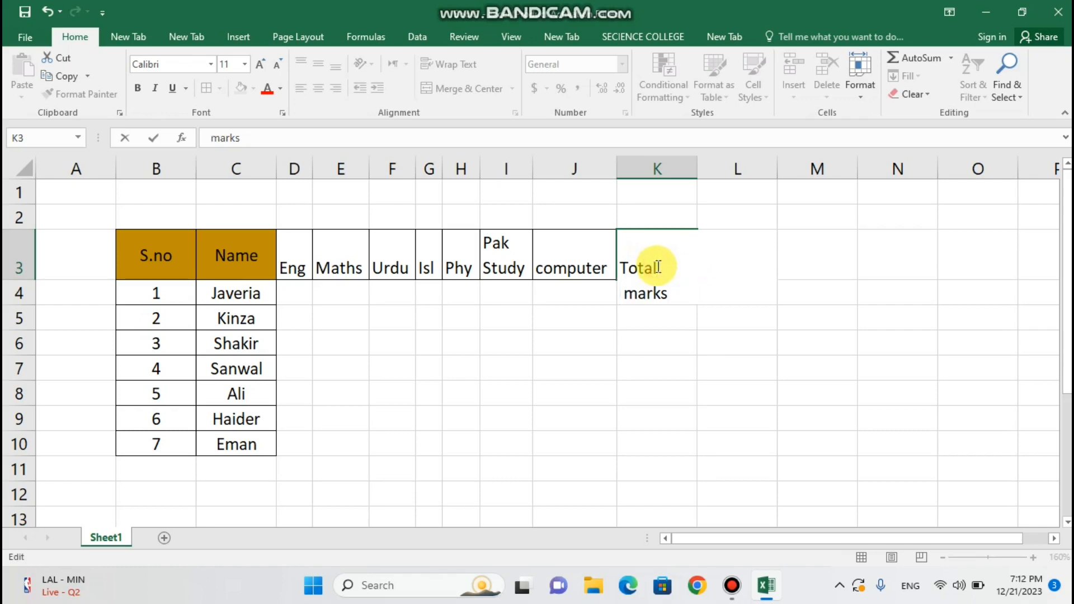
left_click(643, 341)
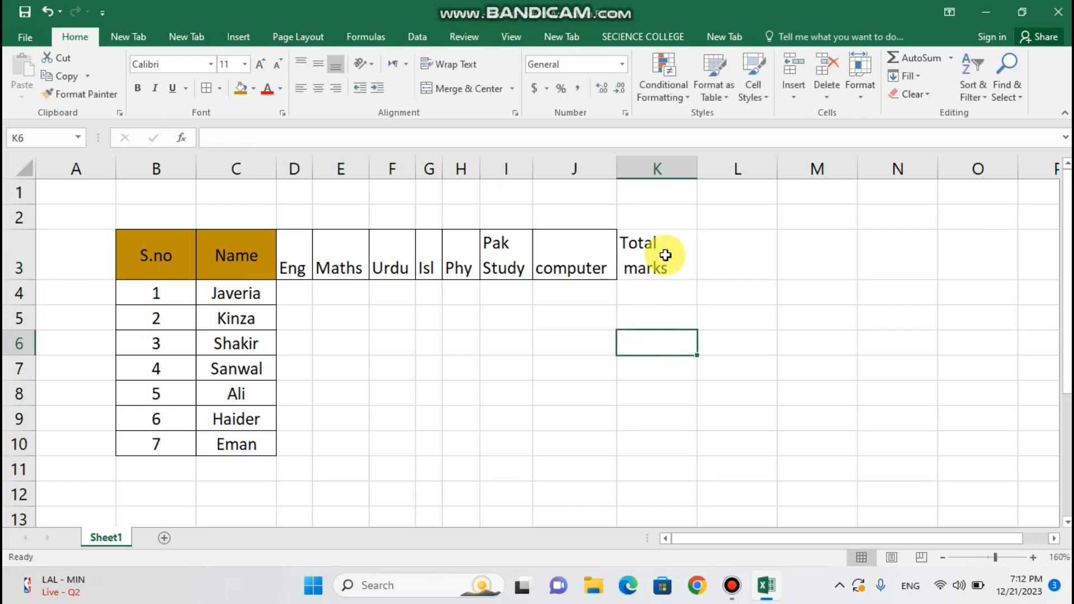
double_click(698, 169)
left_click(646, 252)
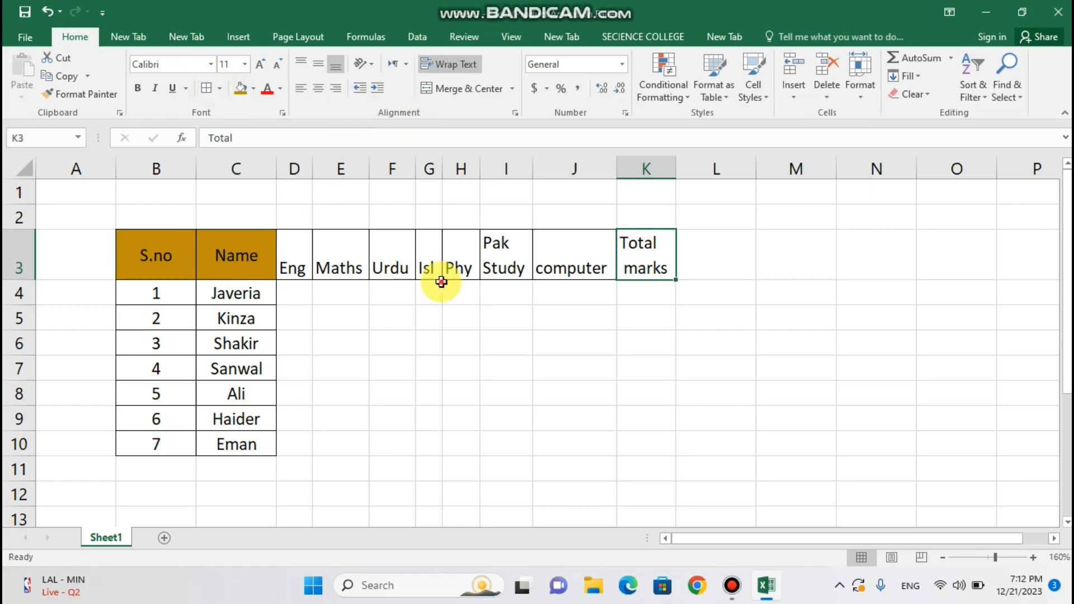
Fill the headings from Eng to Total marks in cells D3:K3 with light blue.
left_click_drag(287, 255, 647, 267)
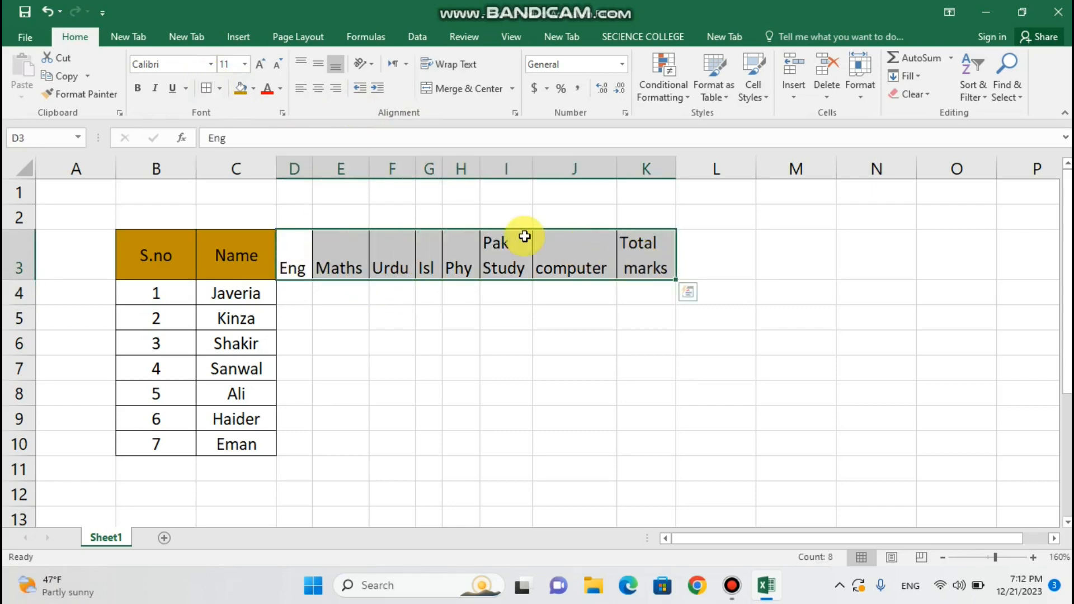
left_click(255, 88)
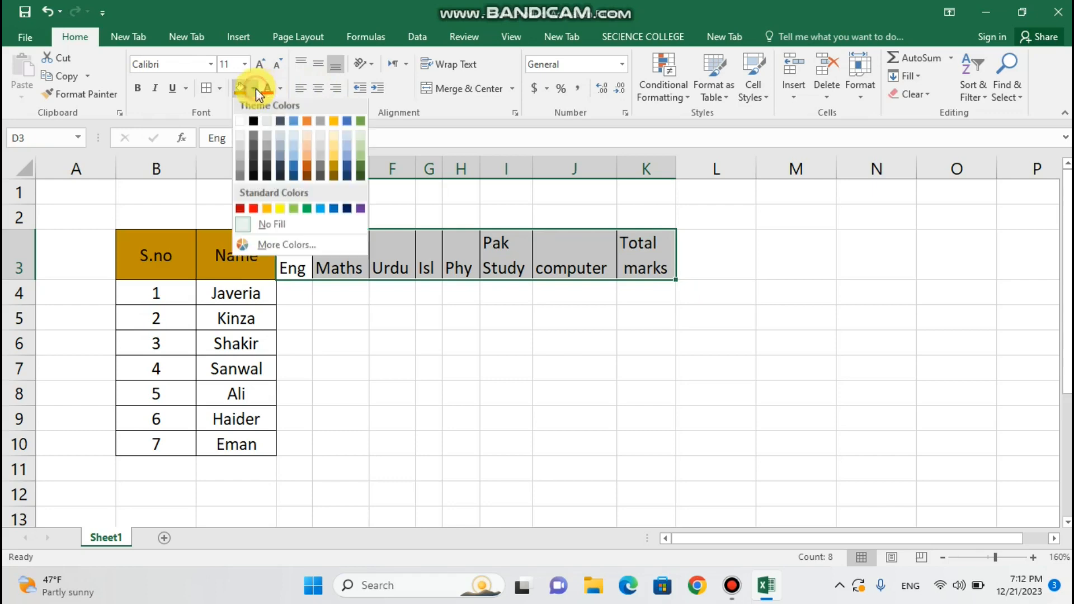
left_click(296, 163)
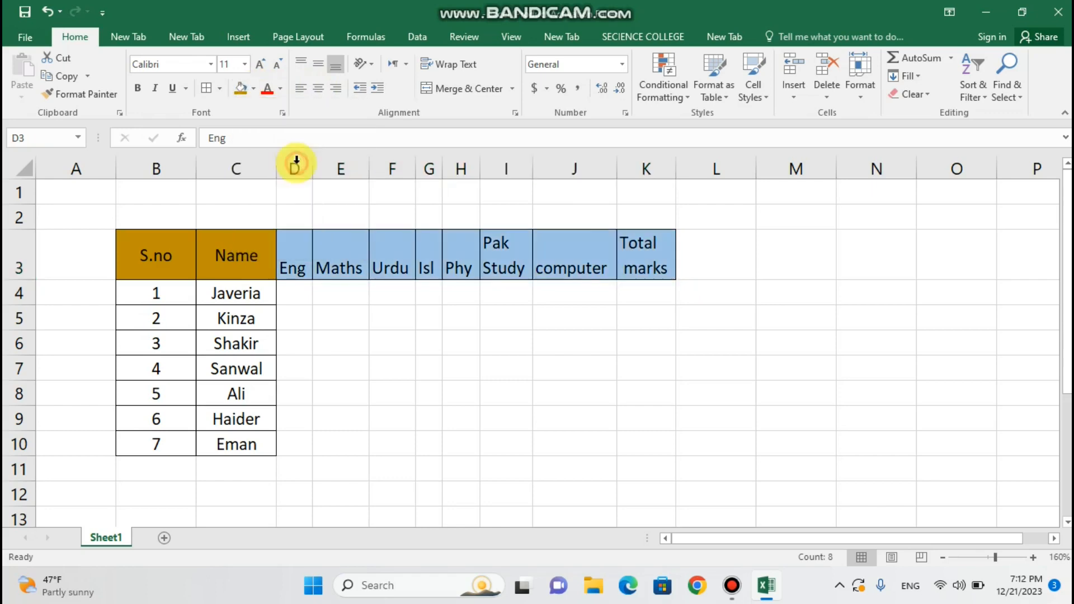
left_click(362, 334)
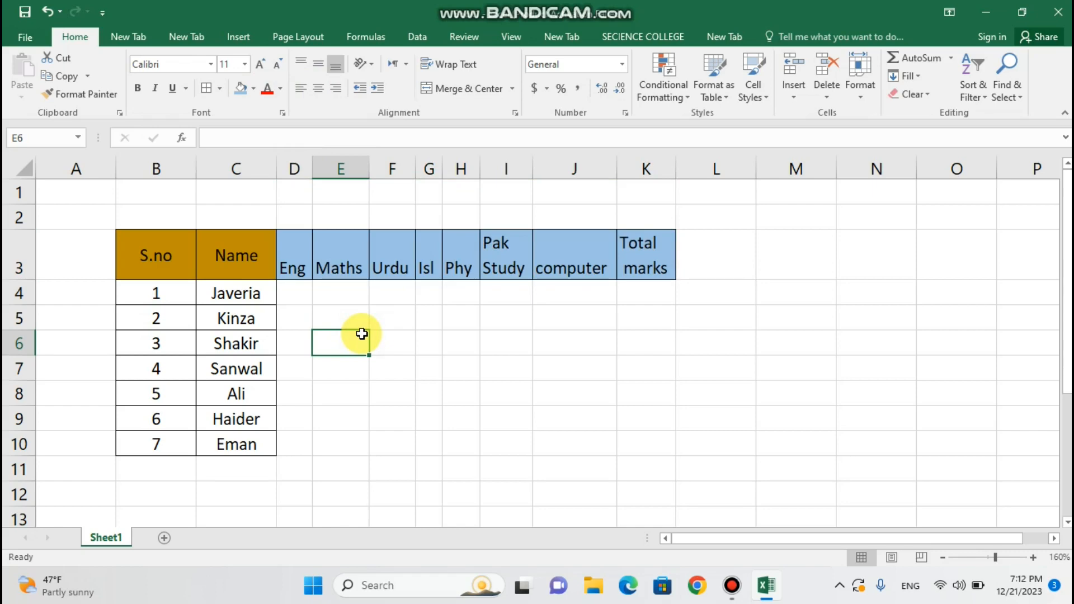
left_click(305, 301)
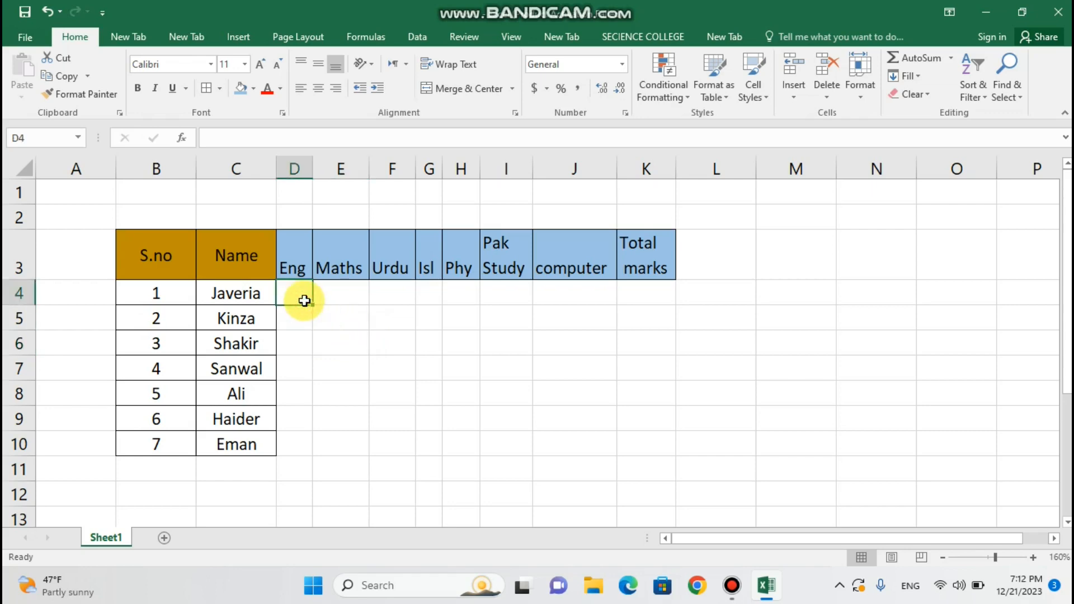
left_click(297, 271)
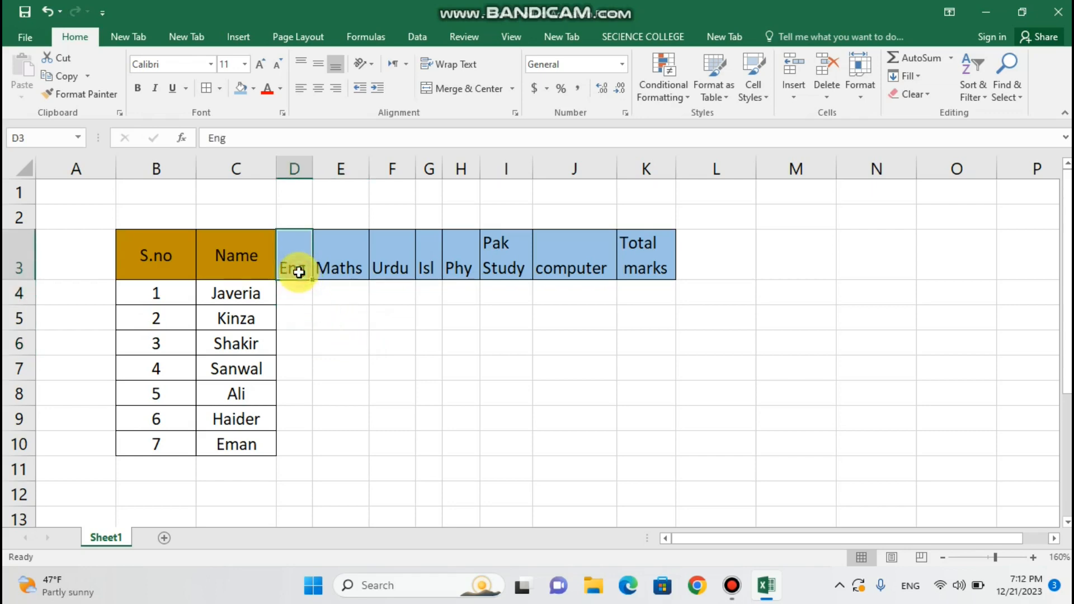
left_click(343, 266)
left_click(395, 268)
left_click(425, 268)
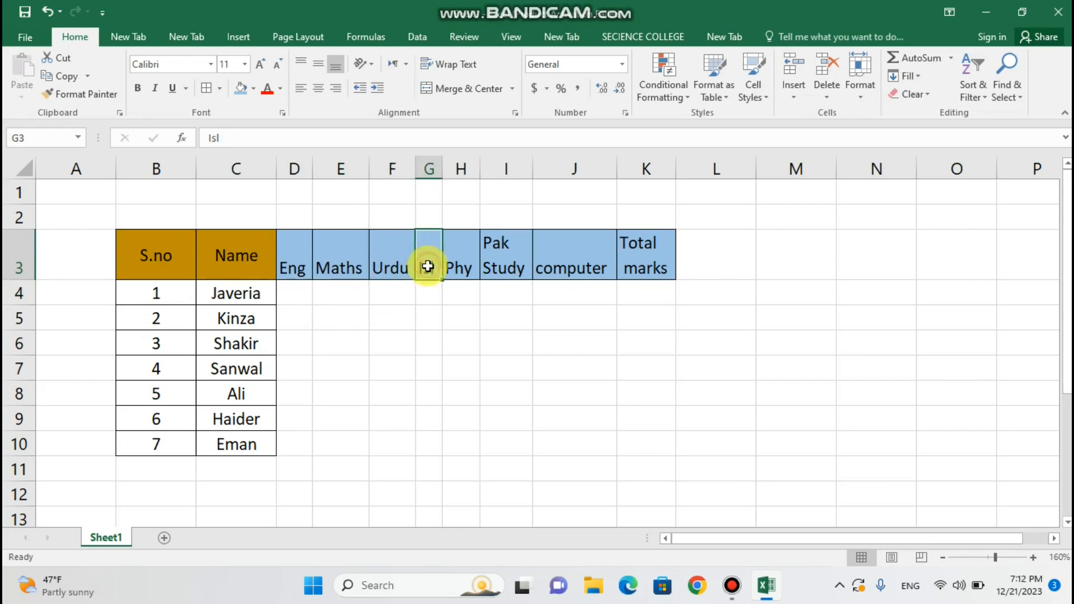
left_click(454, 266)
left_click(500, 266)
left_click(549, 267)
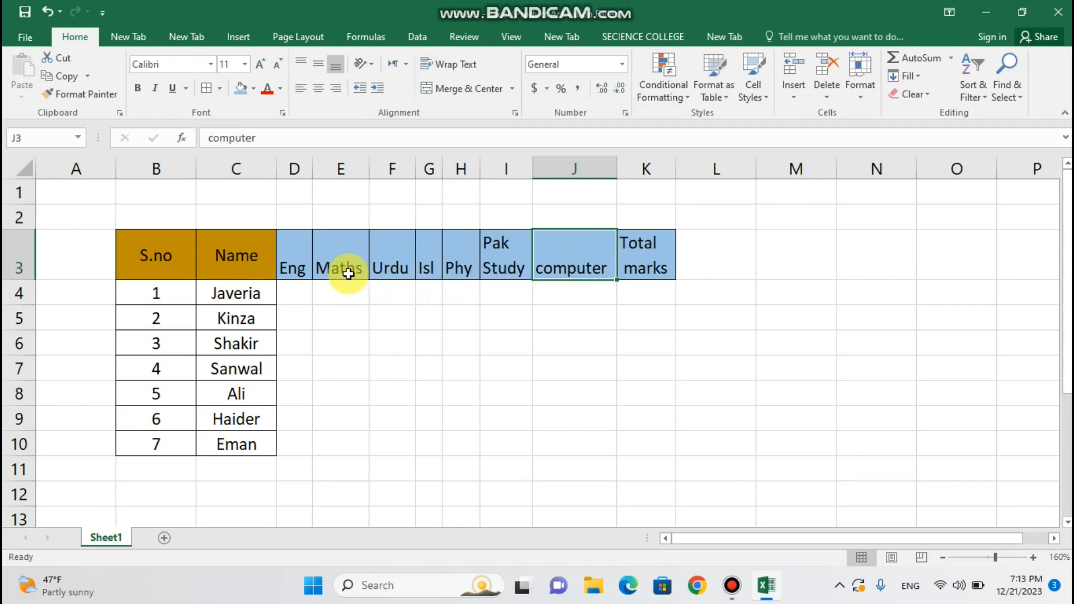
Enter 700 as the total marks in K4 and fill it down to K10 for all students.
left_click(646, 300)
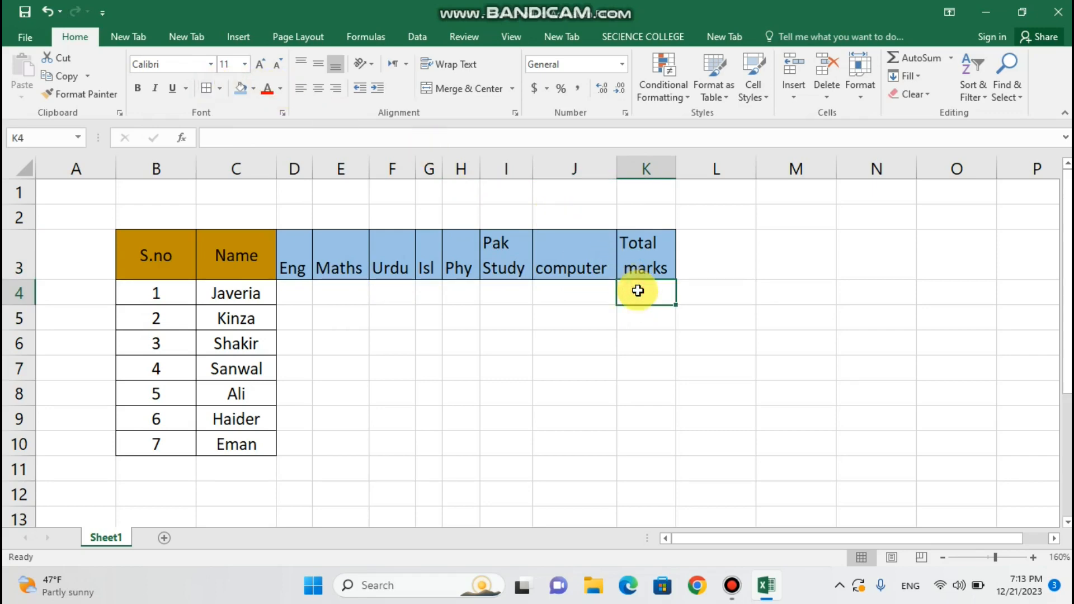
type("700")
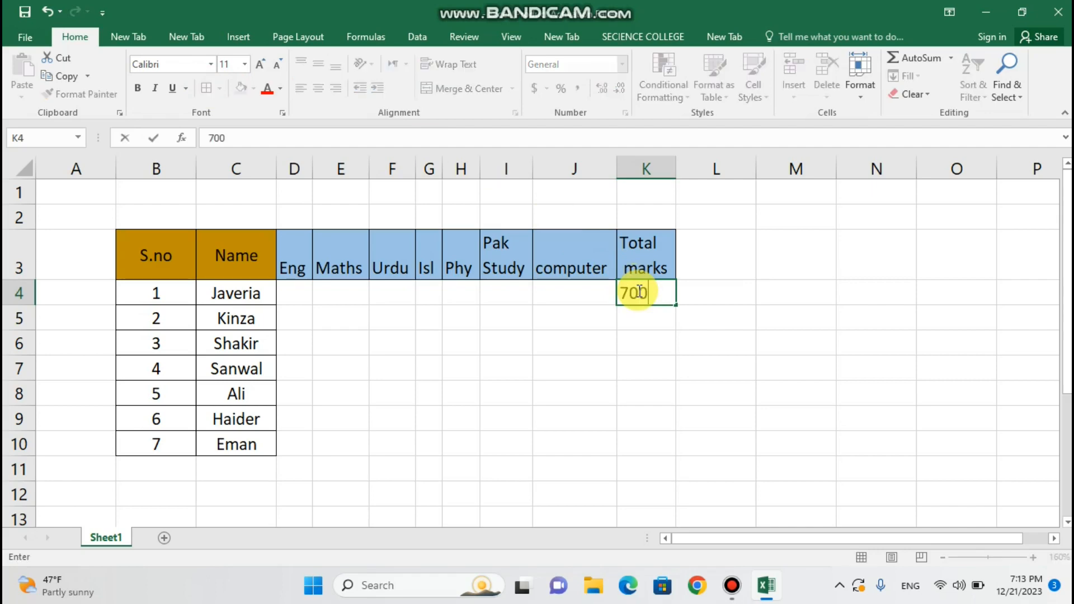
left_click(647, 338)
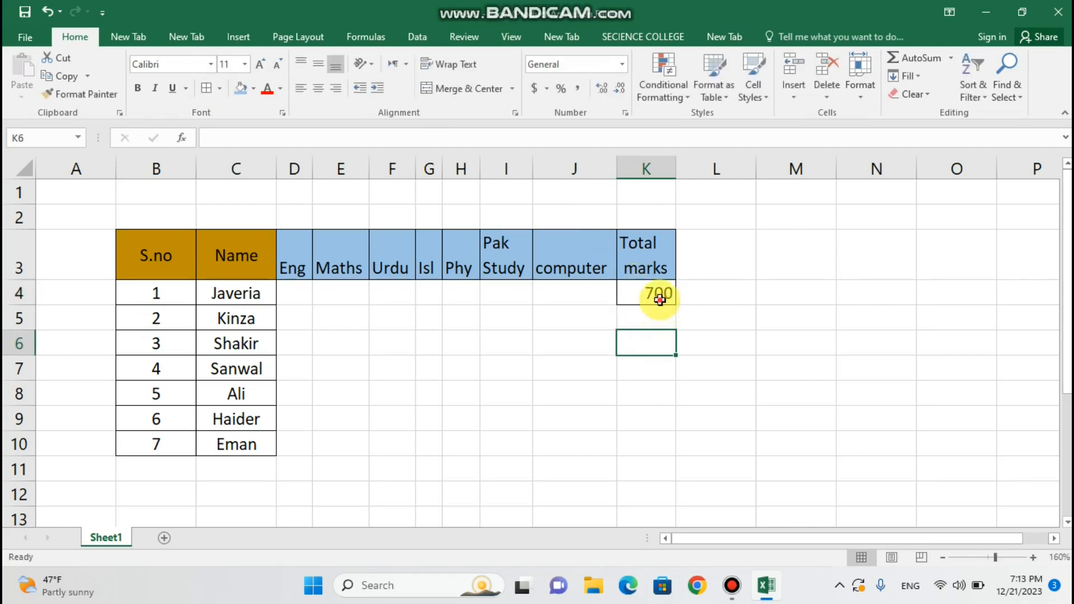
left_click(660, 300)
left_click_drag(676, 304, 683, 455)
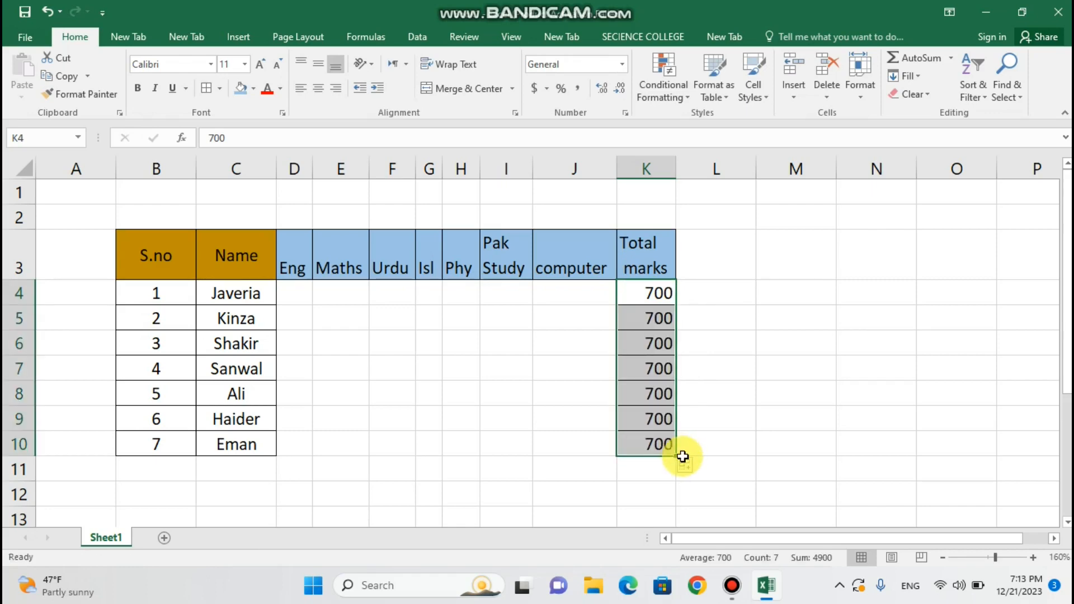
left_click(513, 370)
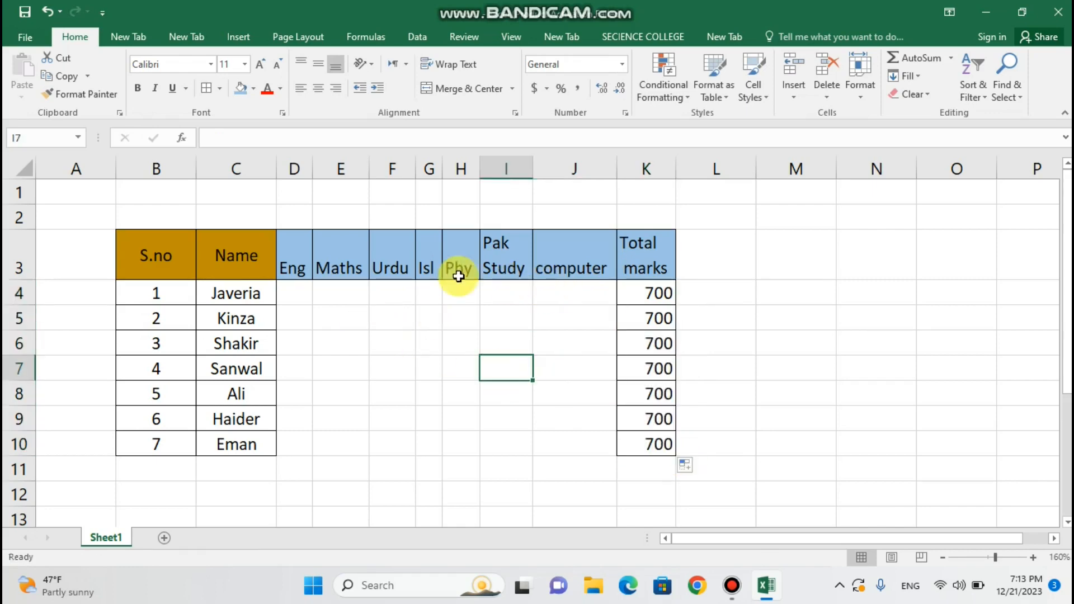
Enter the first student's subject marks 55, 65, 23, 50, 70, 40 and 90 in cells D4:J4.
left_click(300, 295)
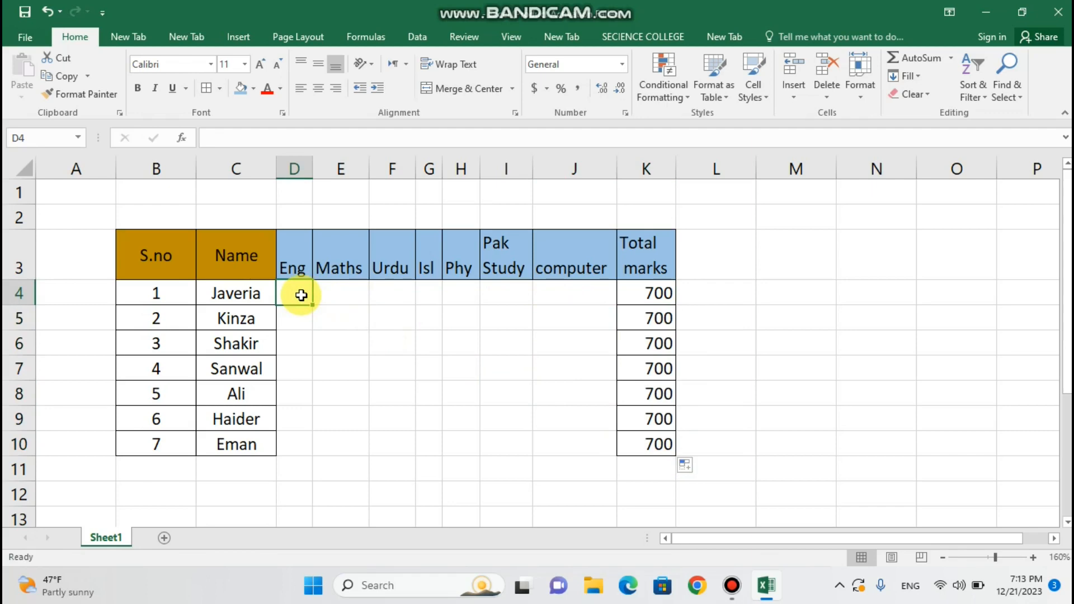
type("55")
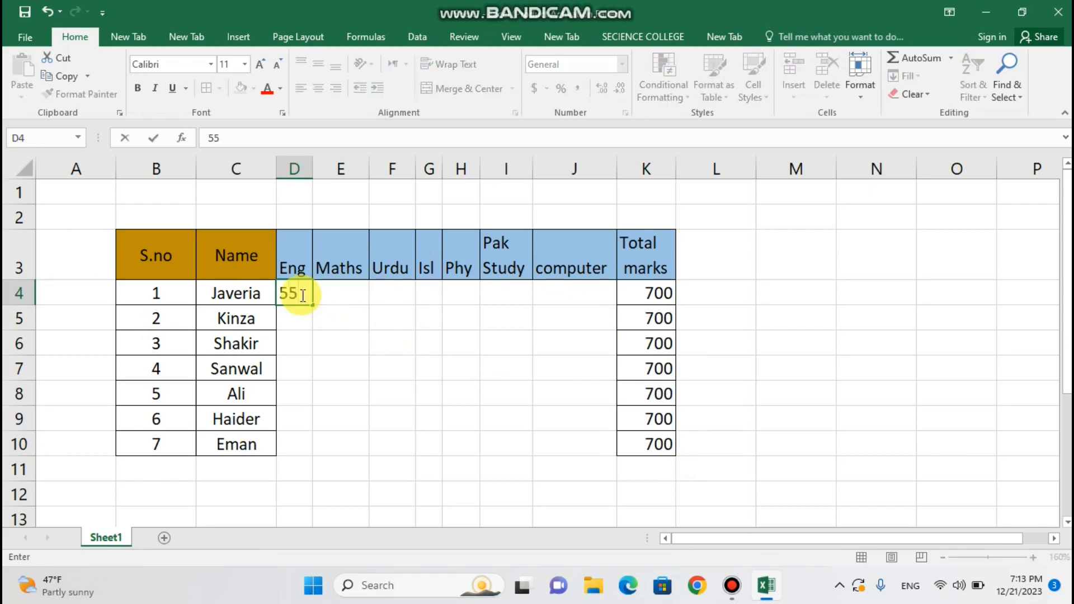
key("Tab")
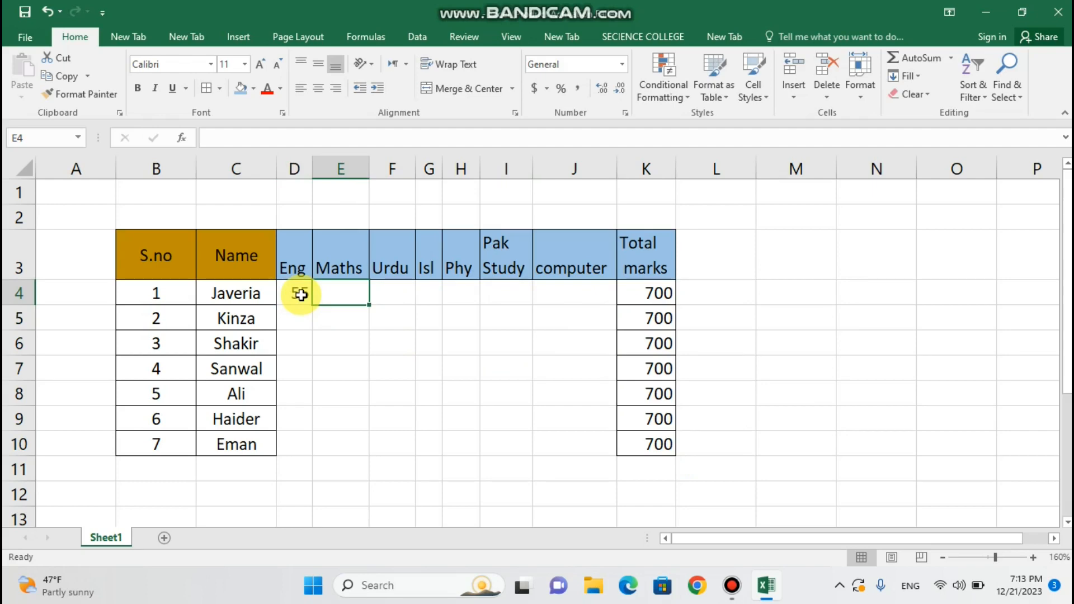
type("65")
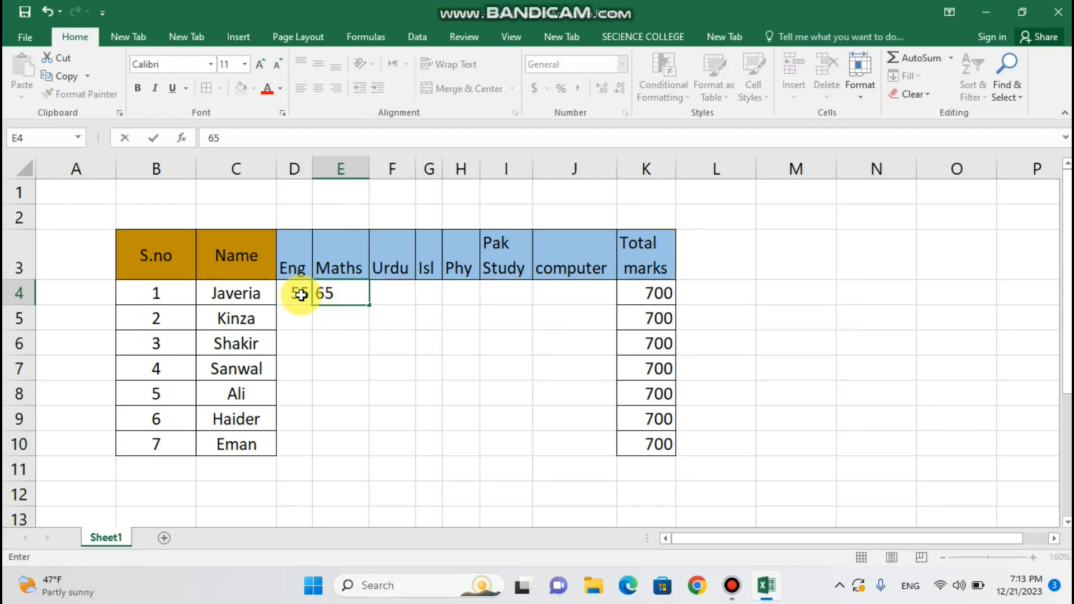
key("Tab")
type("23")
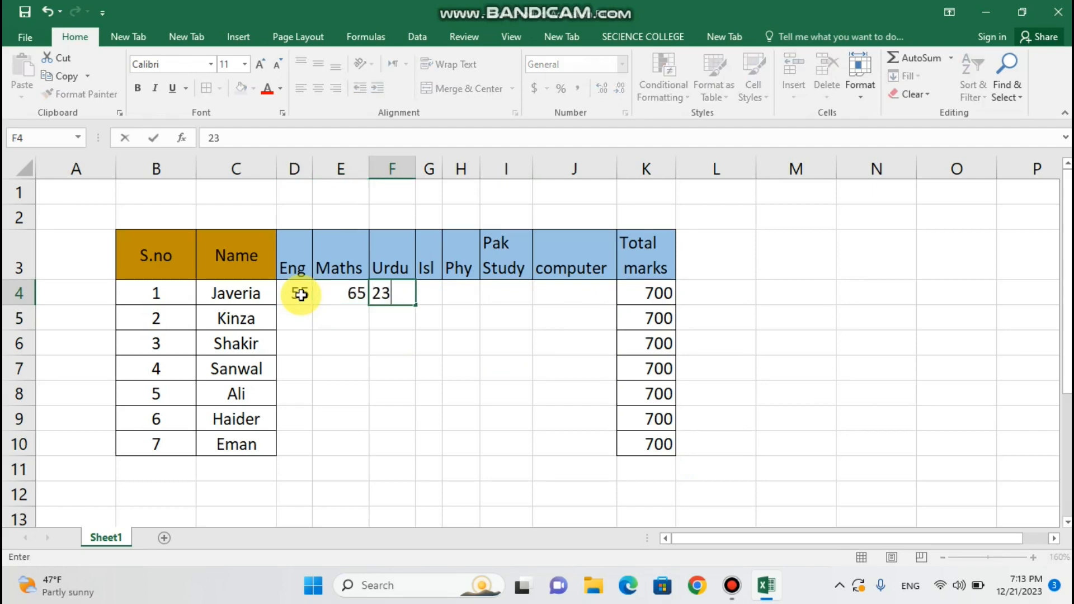
key("Tab")
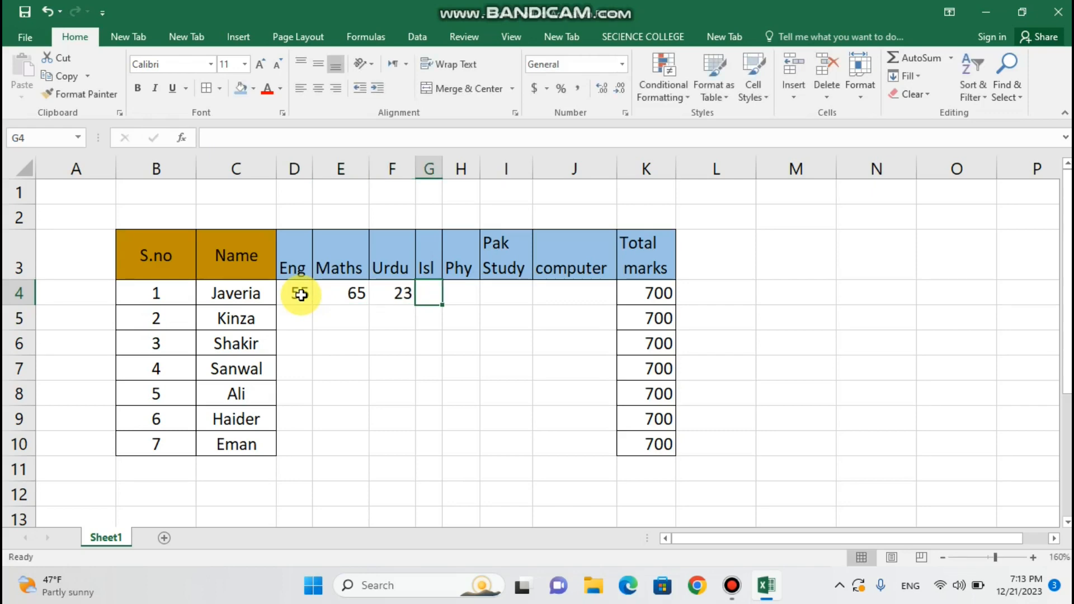
type("50")
key("Tab")
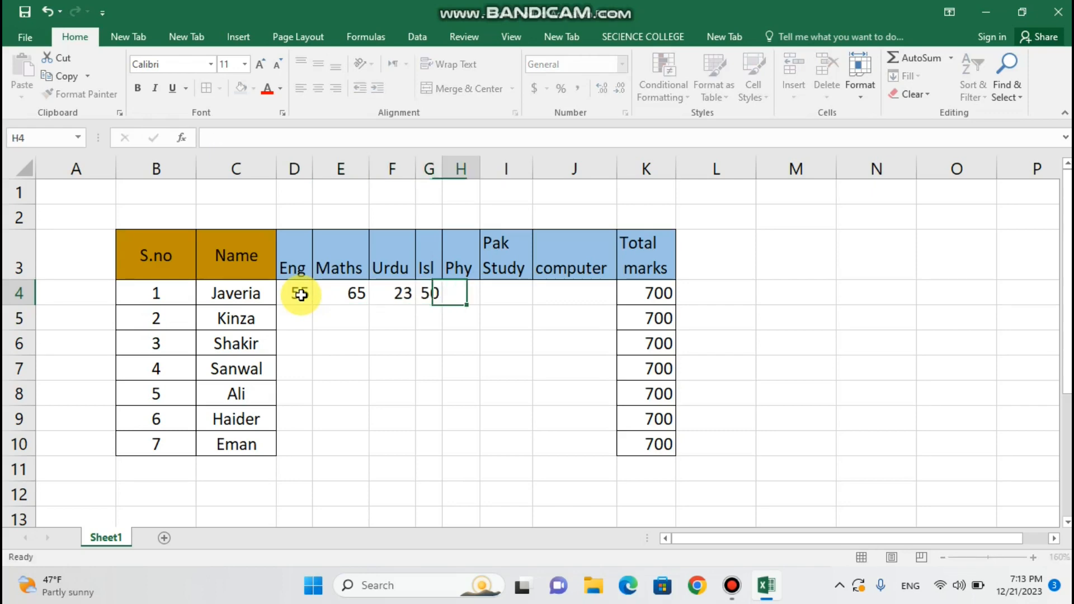
type("70")
key("Tab")
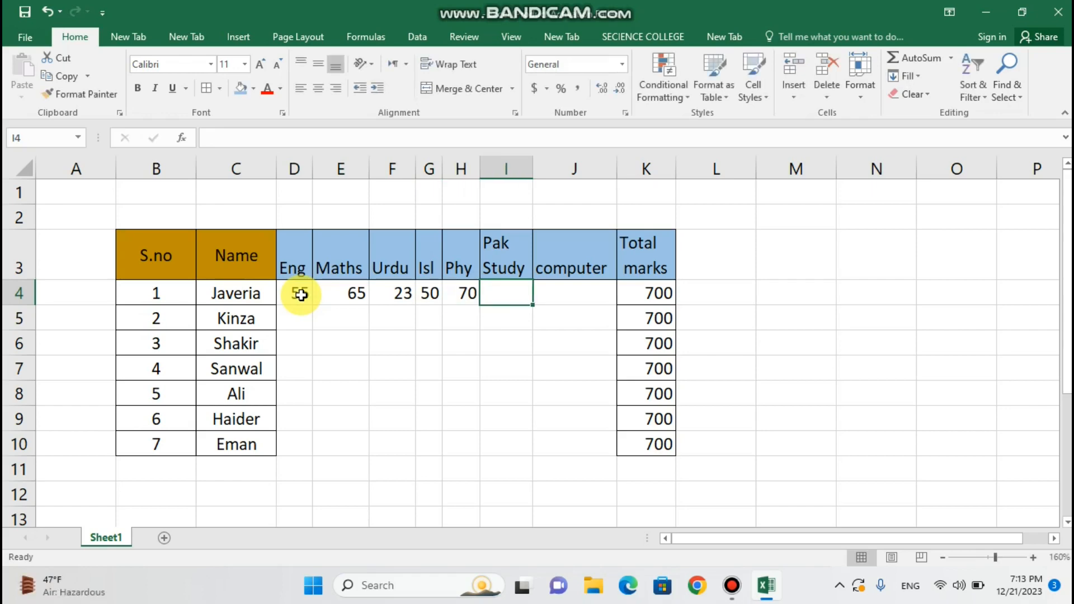
type("40")
key("Tab")
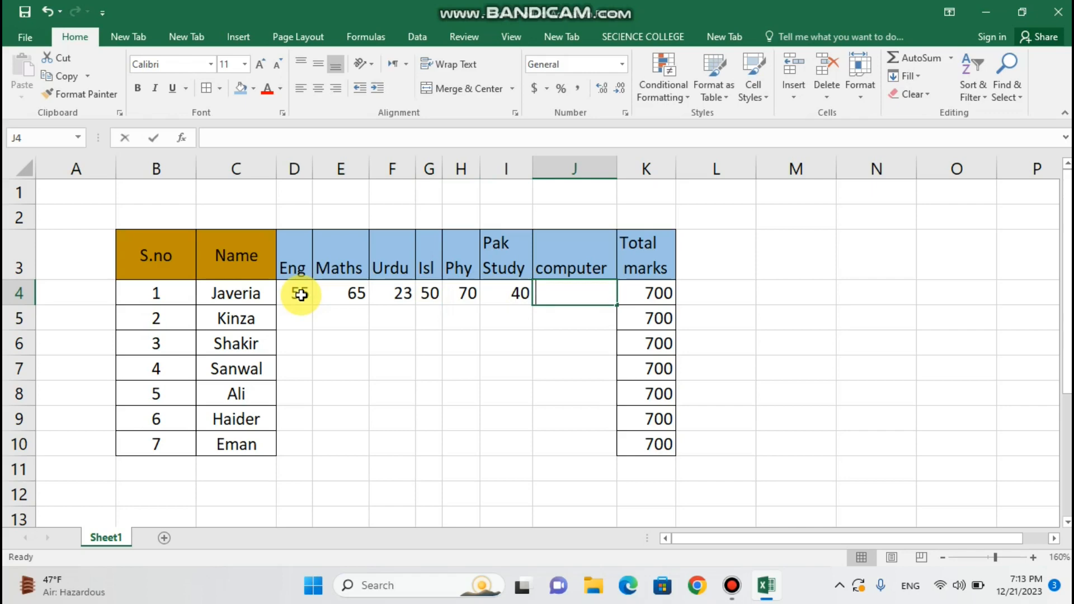
type("90")
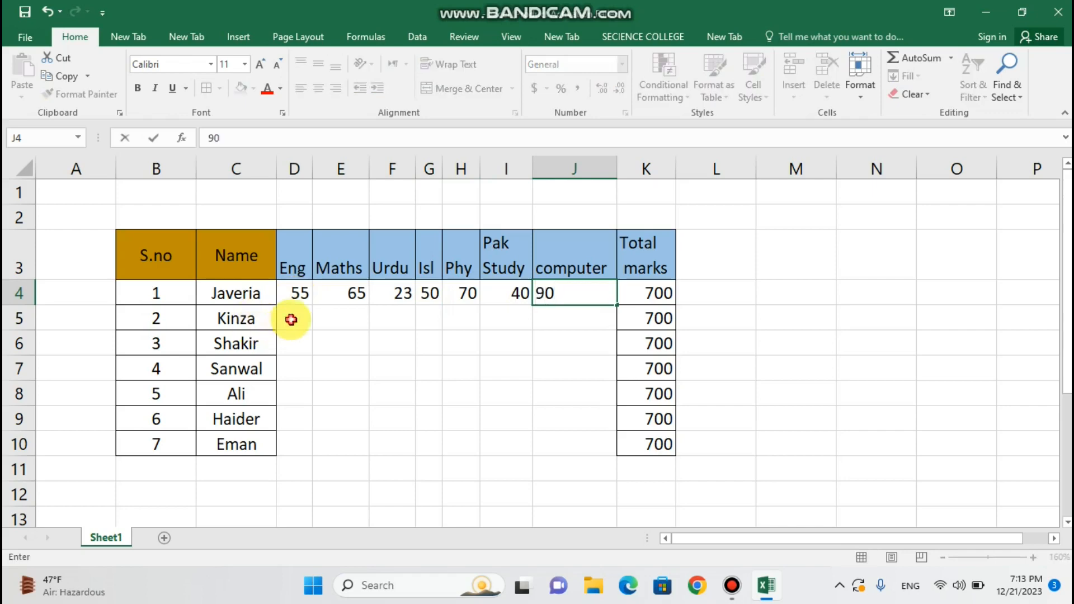
Enter the second student's subject marks 35, 33, 56, 76, 23, 40 and 45 in cells D5:J5.
left_click(290, 320)
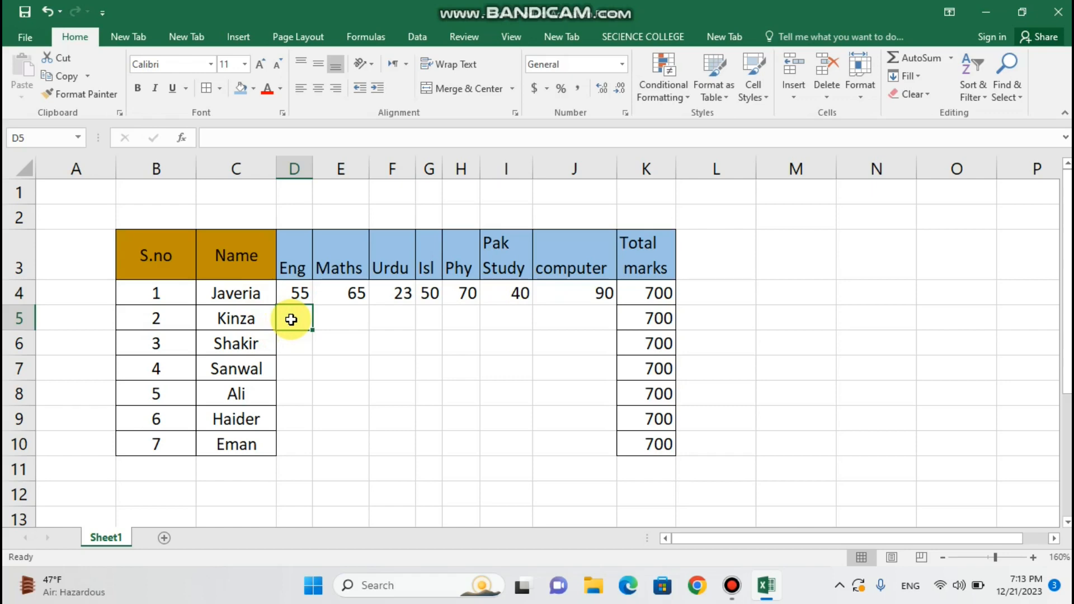
double_click(291, 320)
type("35")
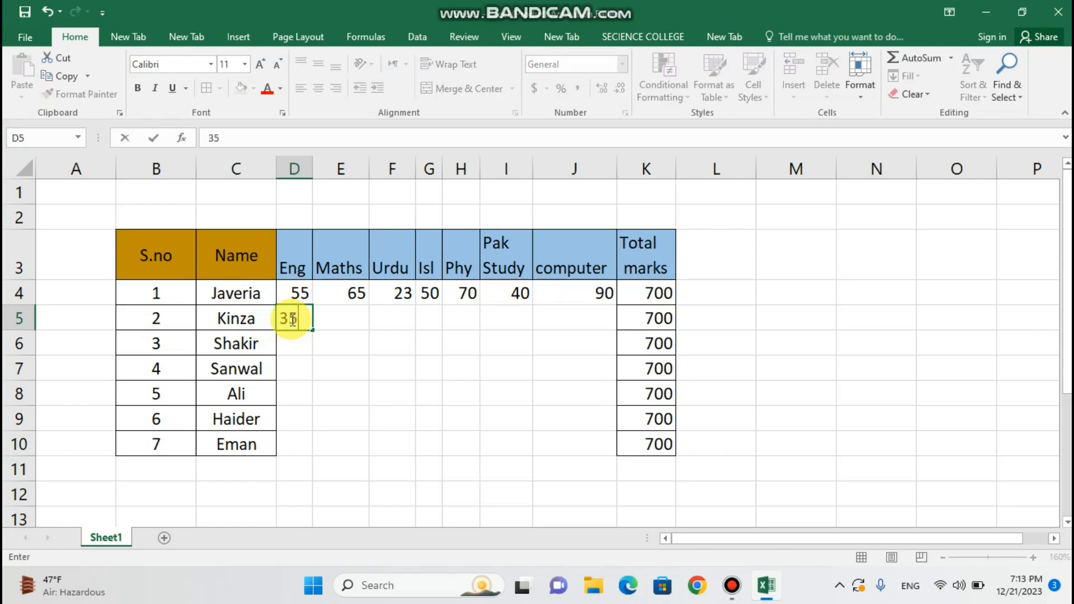
key("Tab")
type("33")
key("Tab")
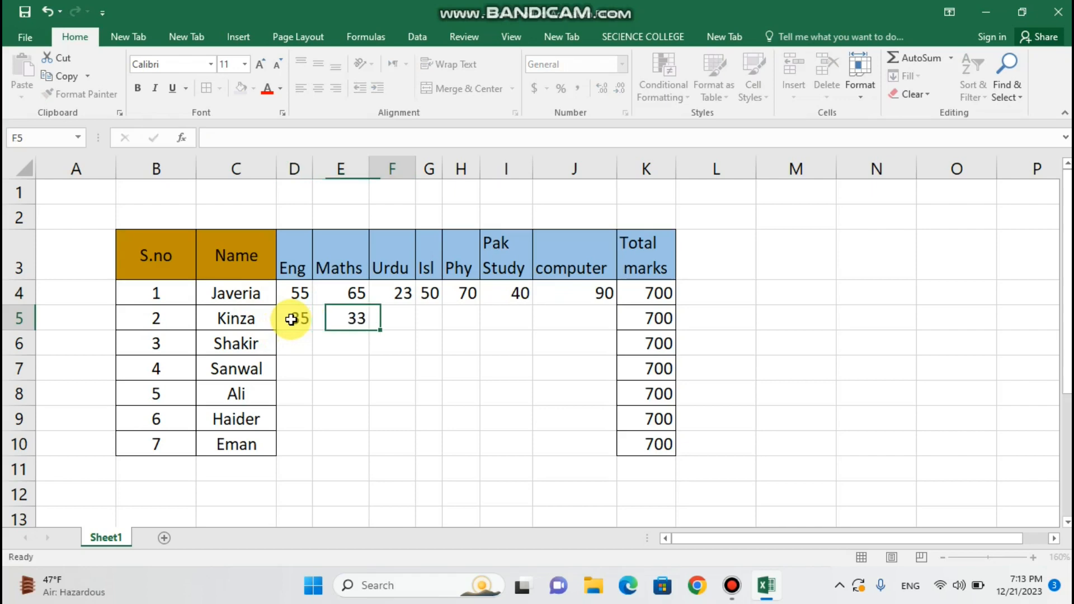
type("56")
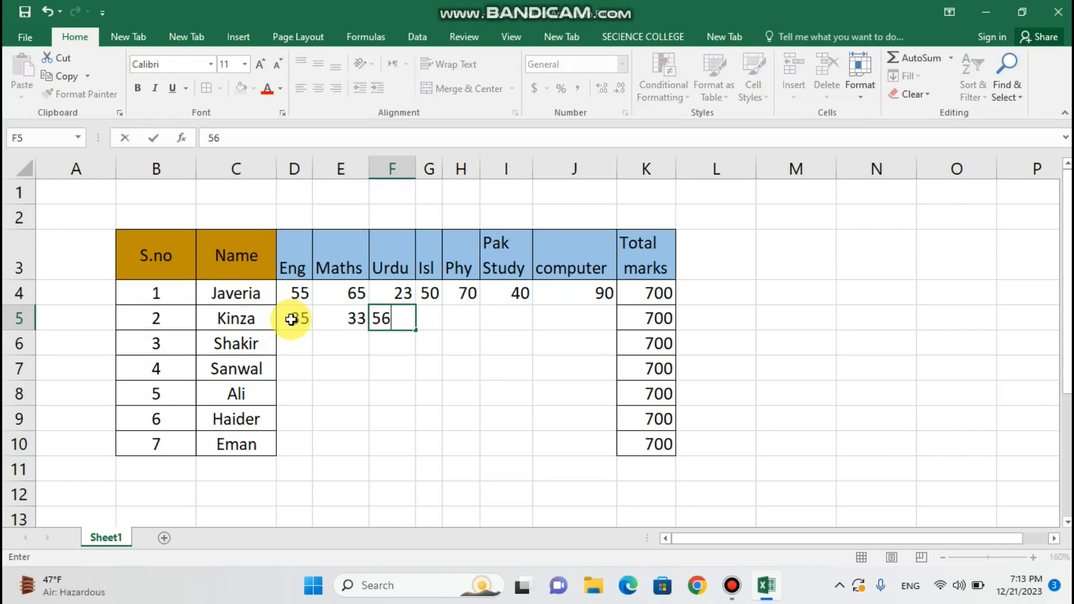
key("Tab")
type("76")
key("Tab")
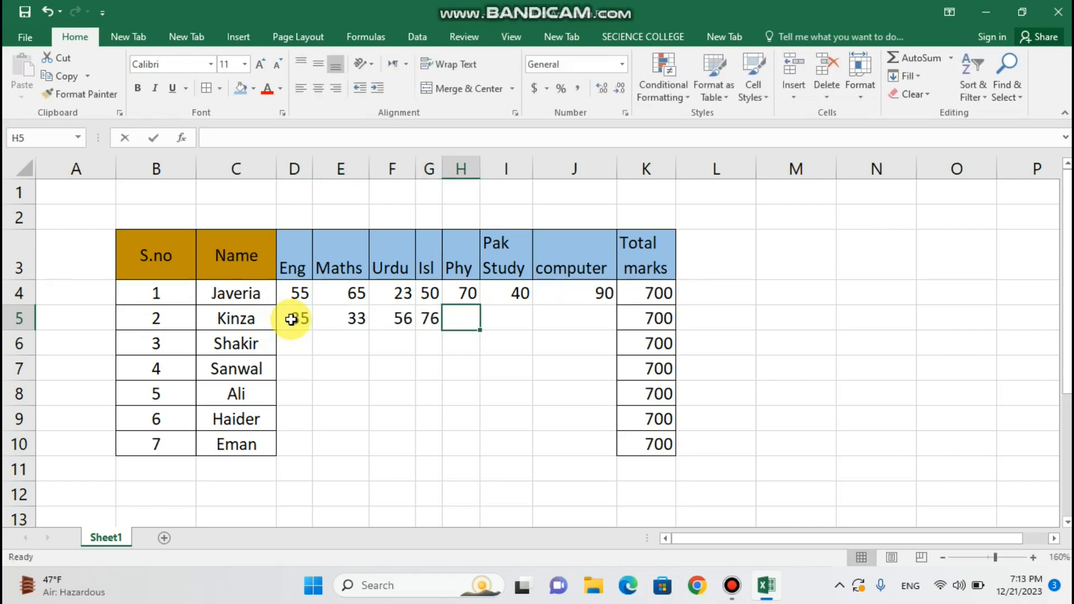
type("23")
key("Tab")
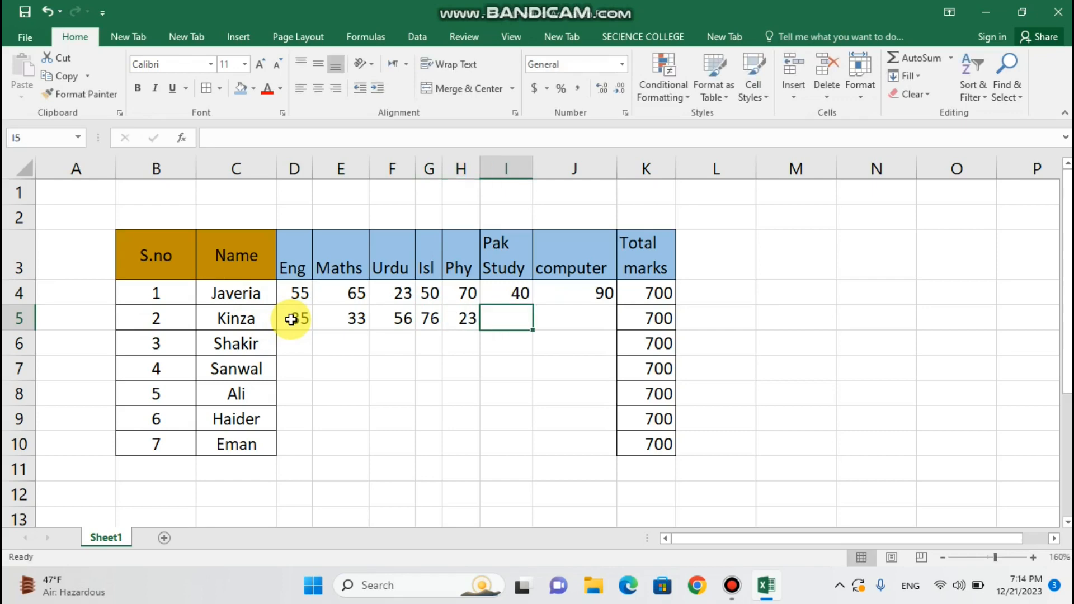
type("40")
key("Tab")
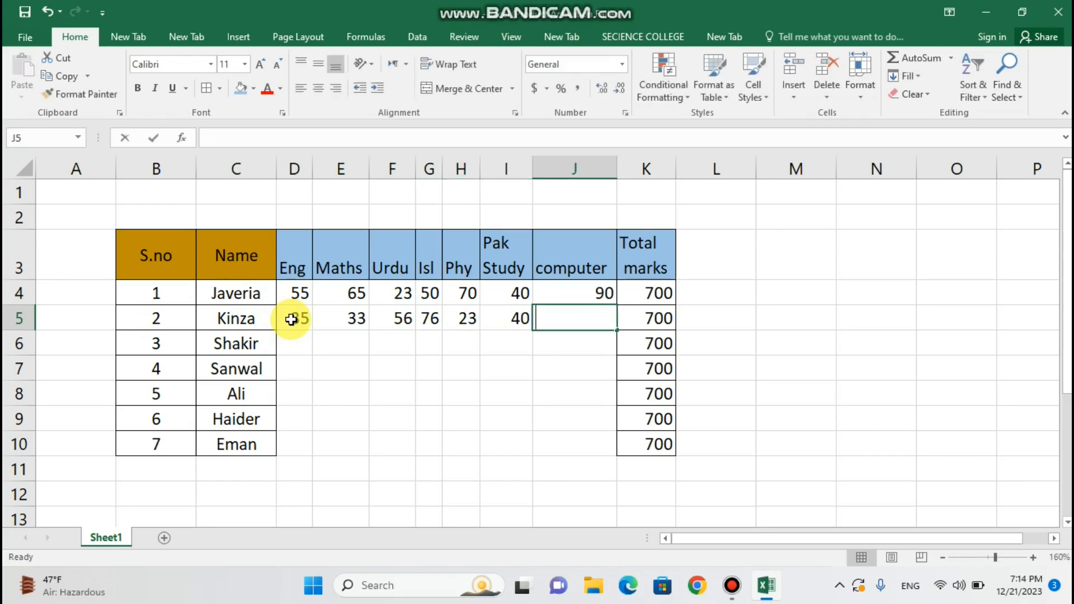
type("45")
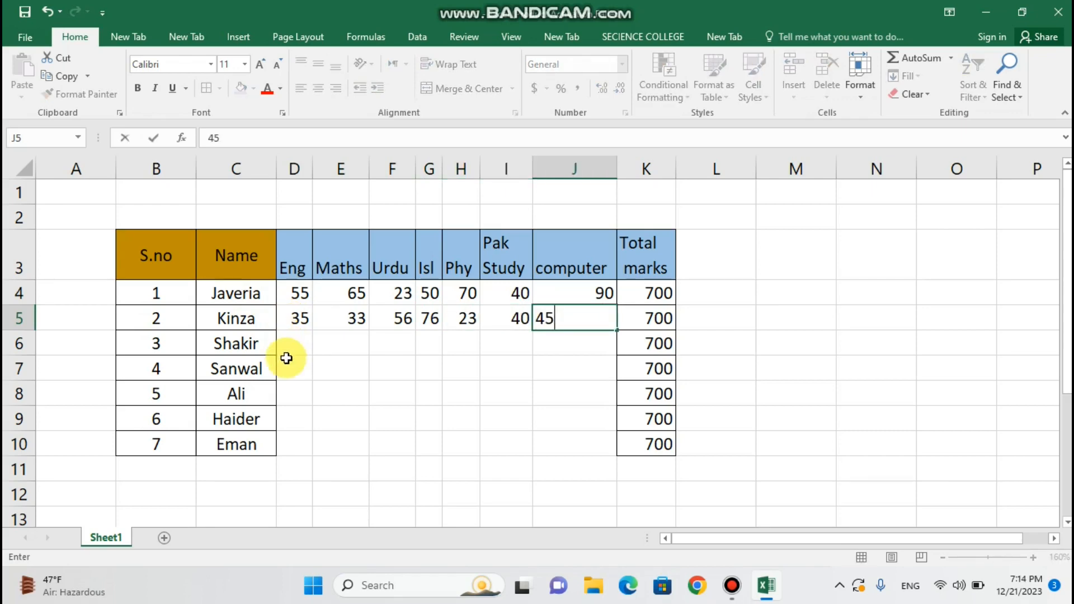
Enter the third student's subject marks 26, 77, 80, 56, 20, 34 and 67 in cells D6:J6.
left_click(291, 343)
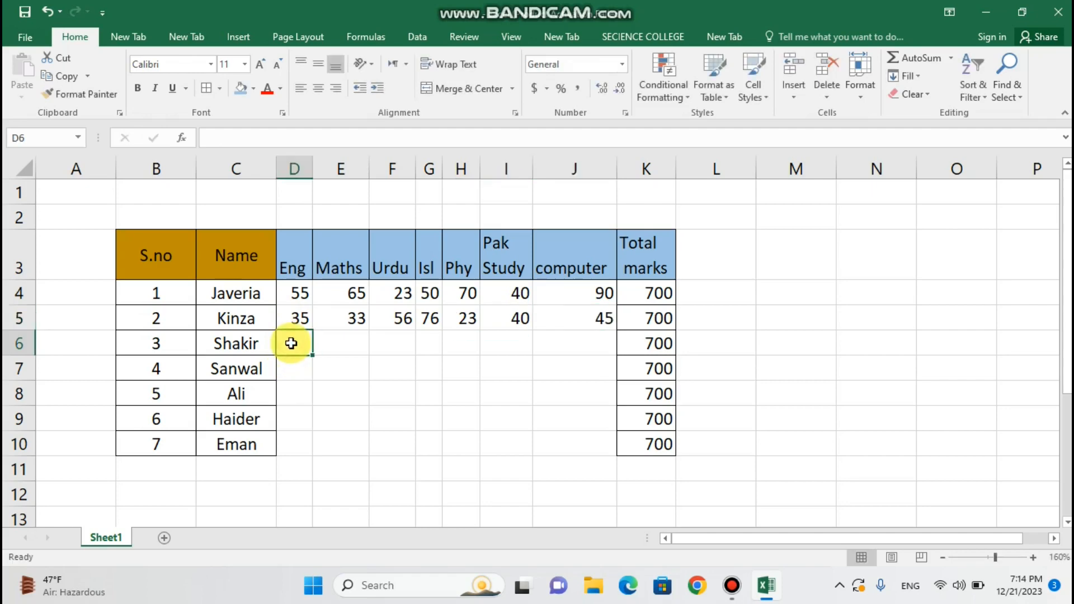
type("26")
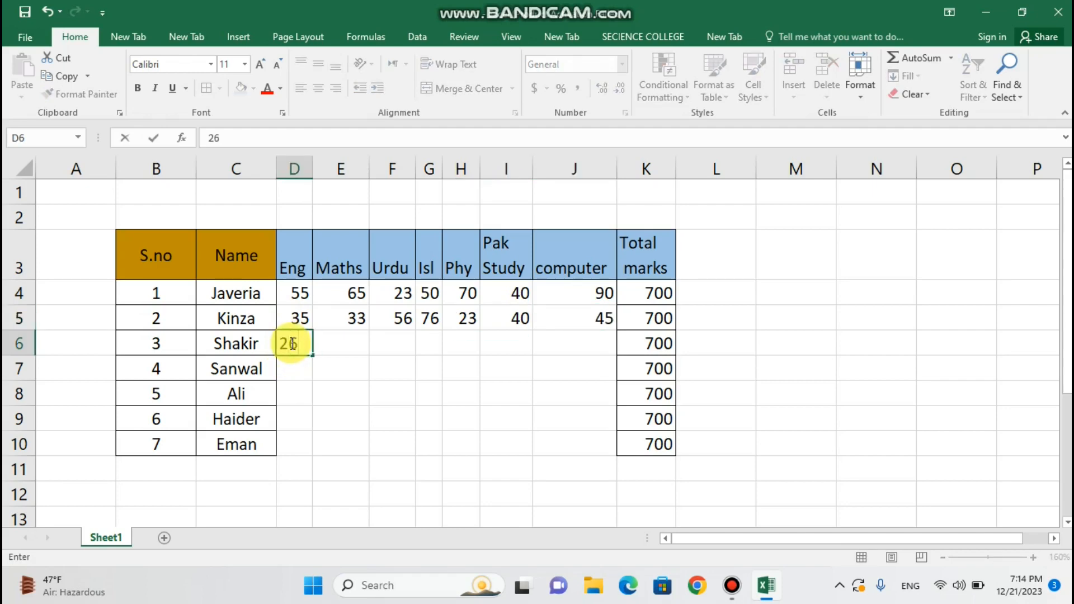
type("77")
key("BackSpace")
key("BackSpace")
key("Tab")
type("77")
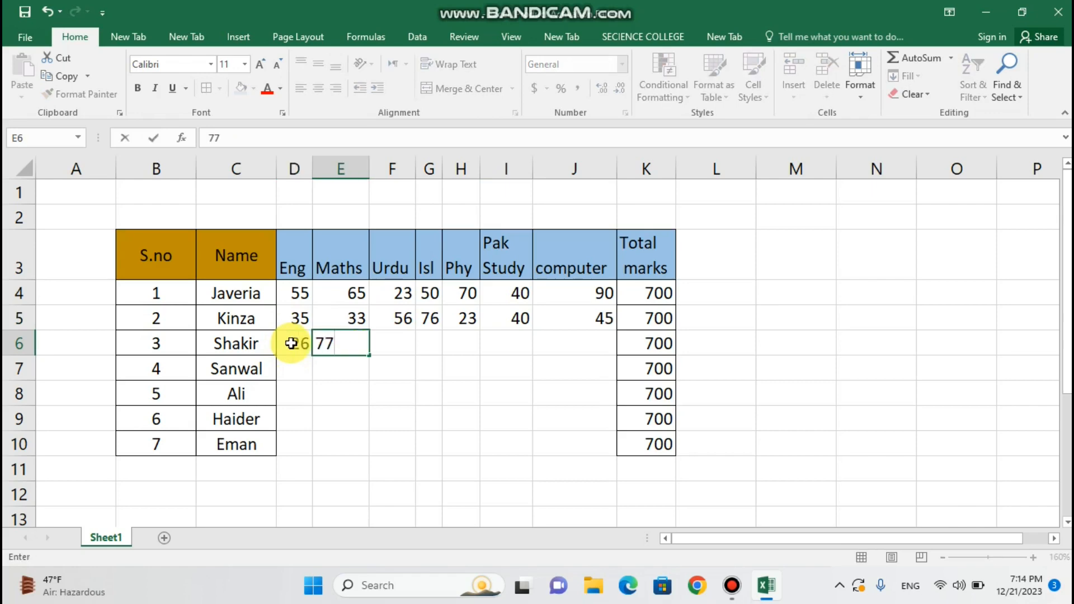
key("Tab")
type("80")
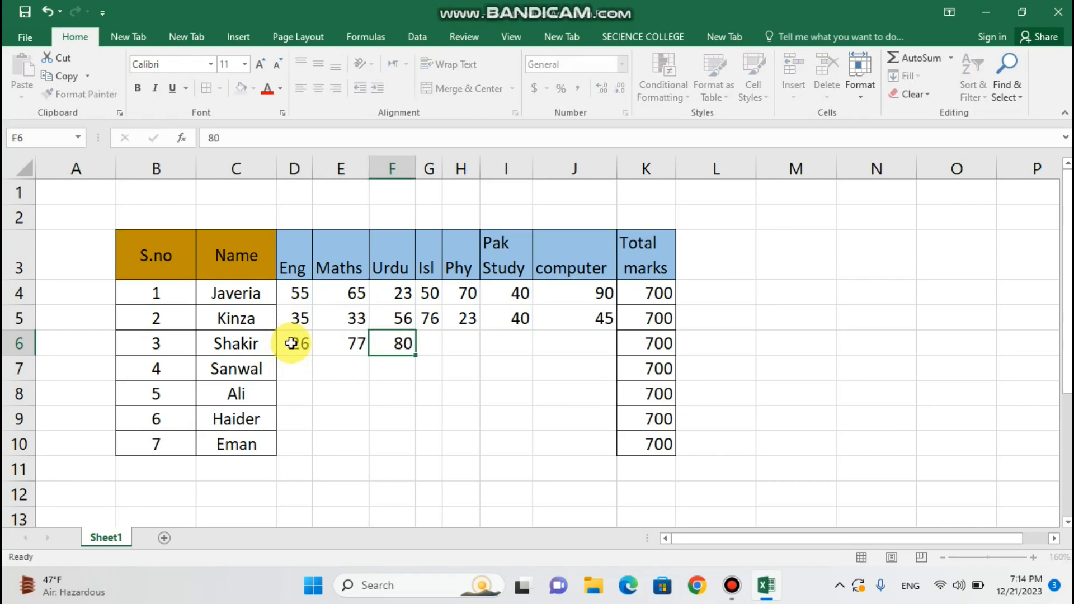
key("Tab")
type("56")
key("Tab")
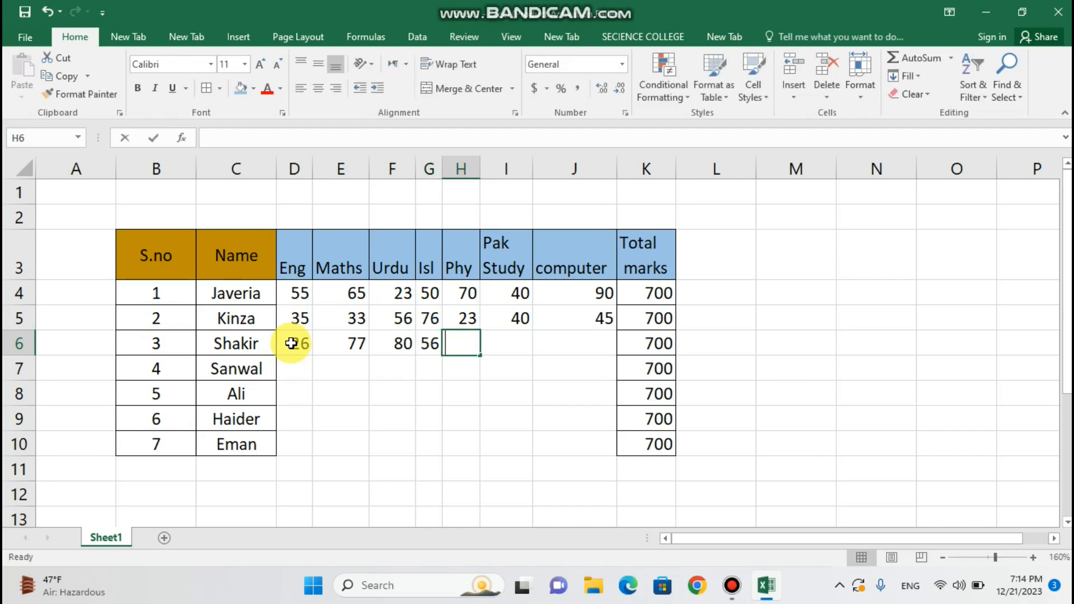
type("20")
key("Tab")
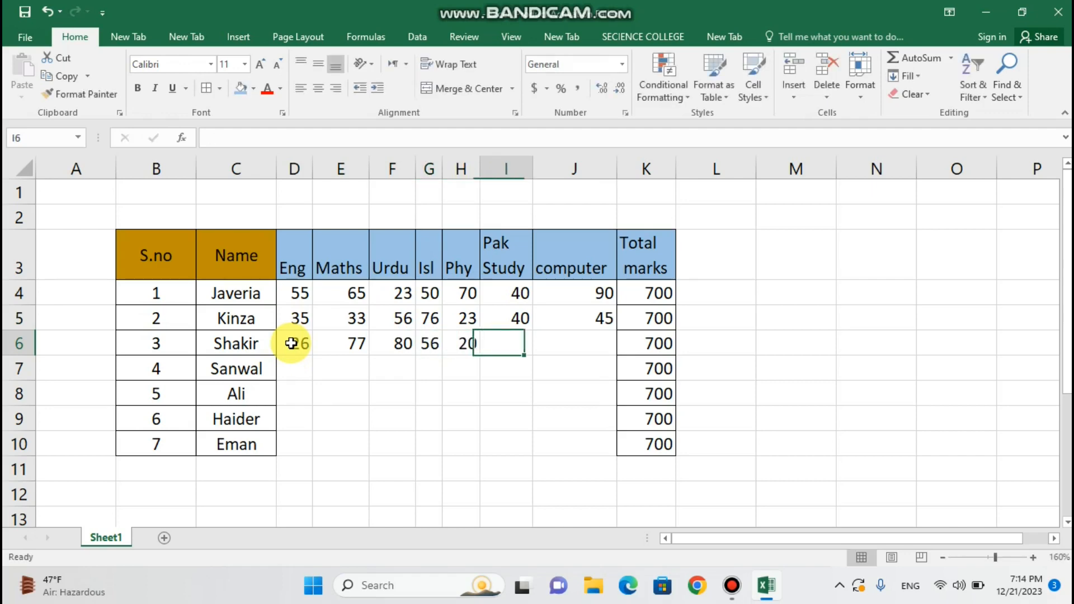
type("34")
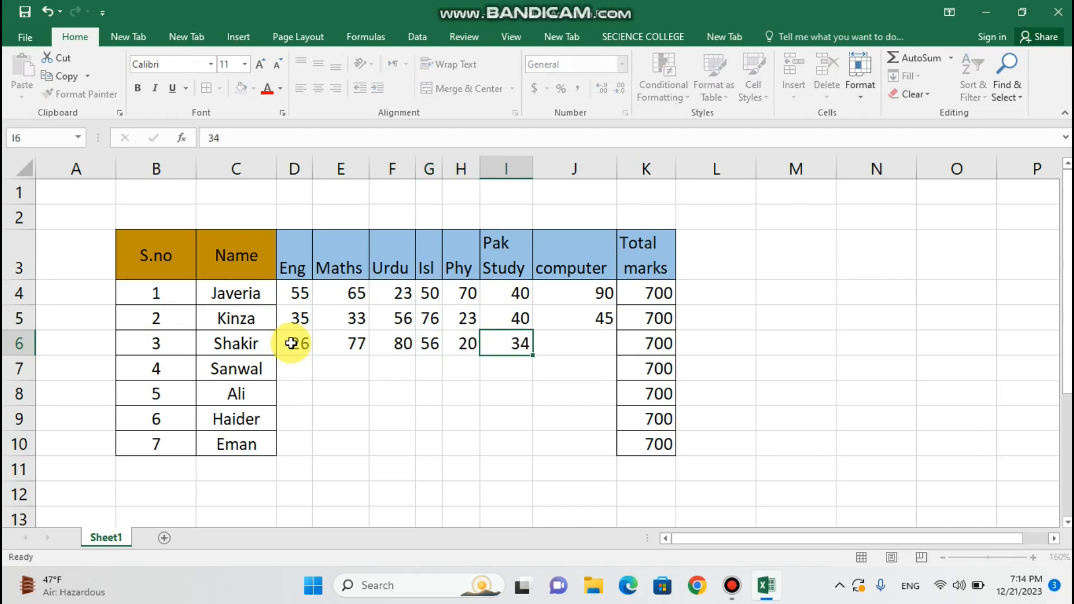
key("Tab")
type("67")
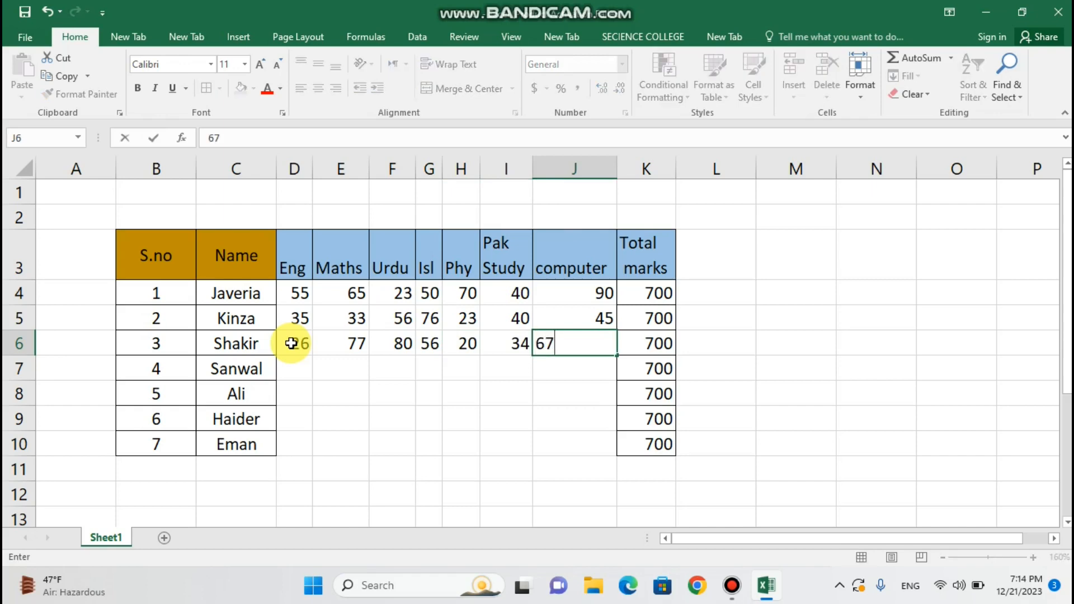
Enter the fourth student's subject marks 50, 70, 80, 60, 55, 44 and 33 in cells D7:J7.
left_click(290, 373)
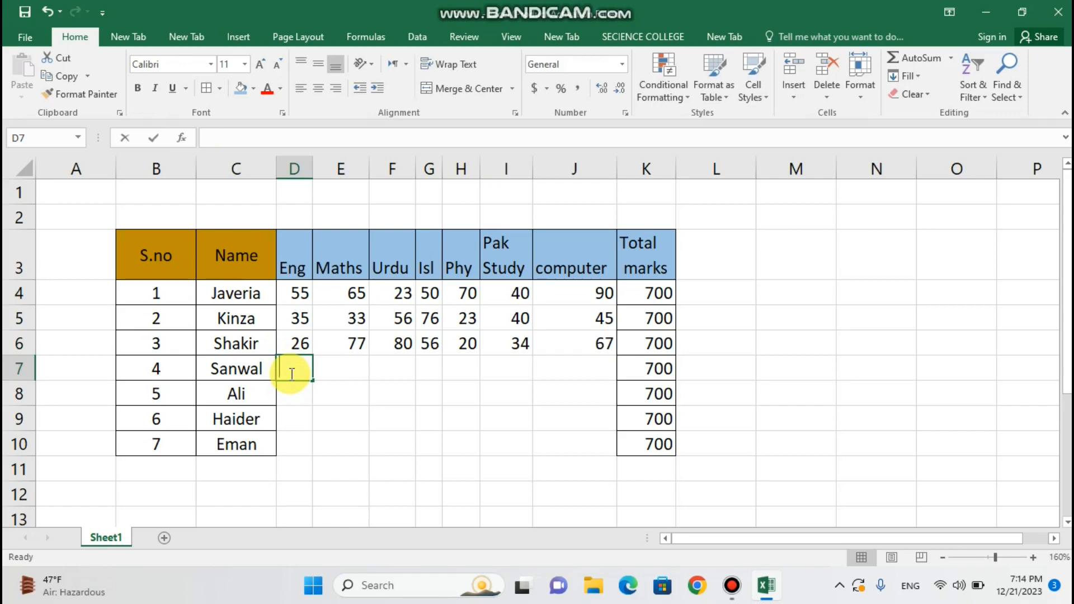
type("50")
key("Tab")
type("70")
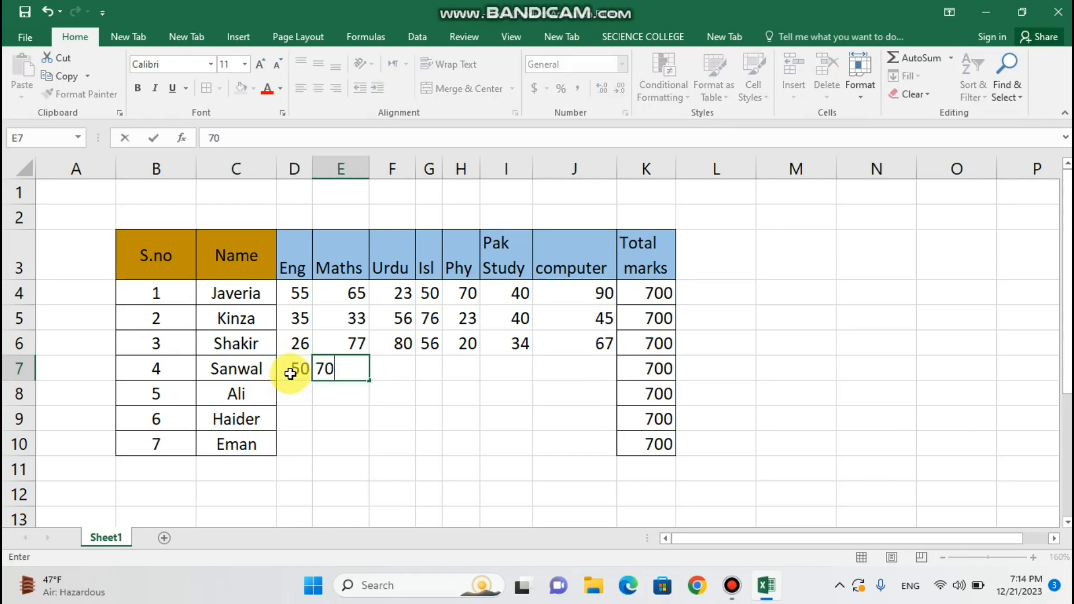
key("Tab")
type("80")
key("Tab")
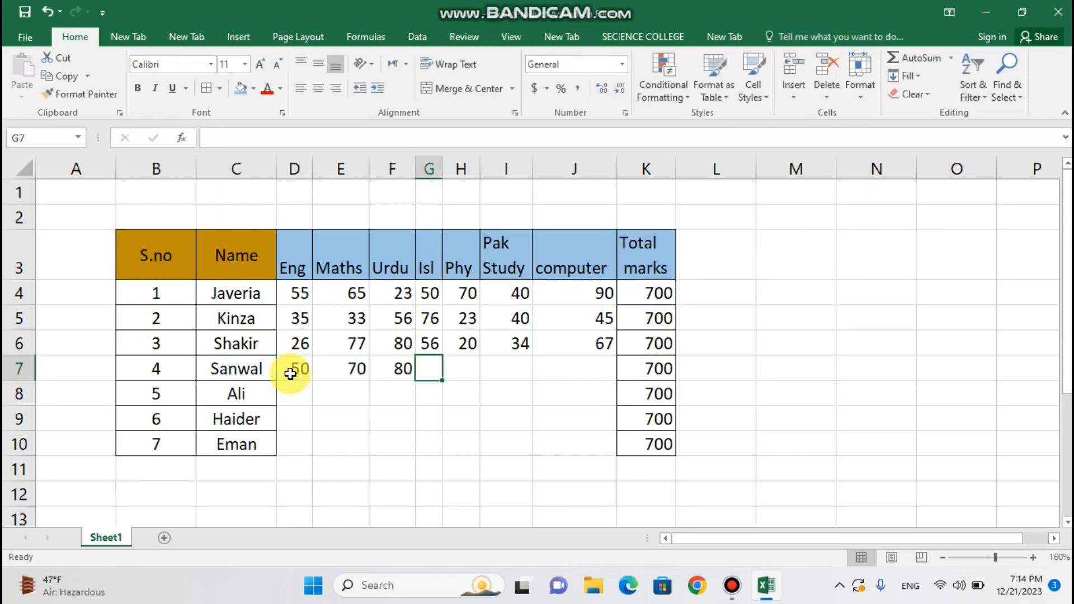
type("60")
key("Tab")
type("55")
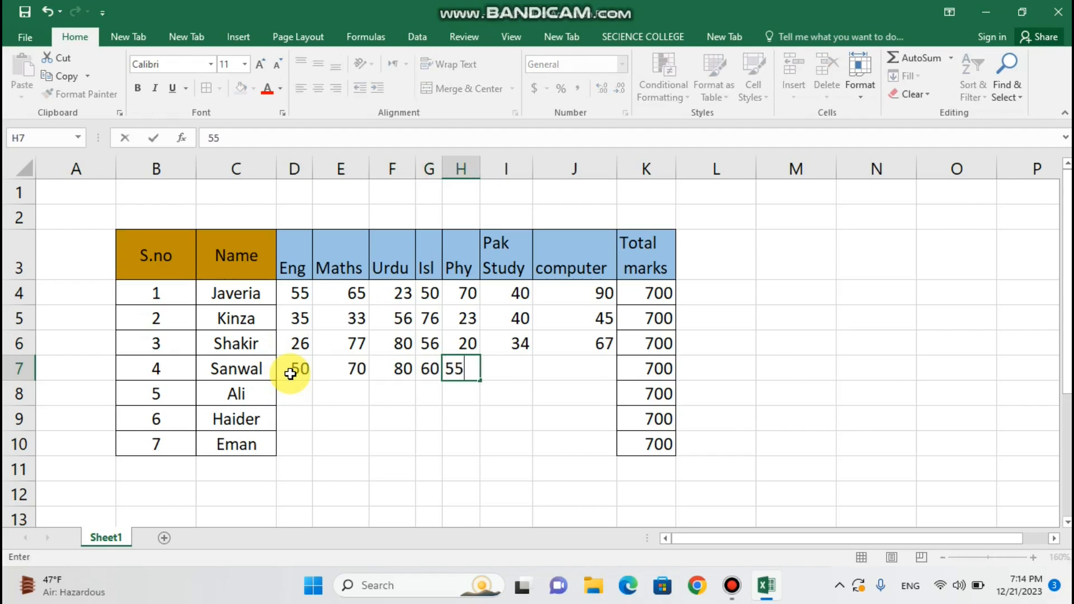
key("Tab")
type("44")
key("Tab")
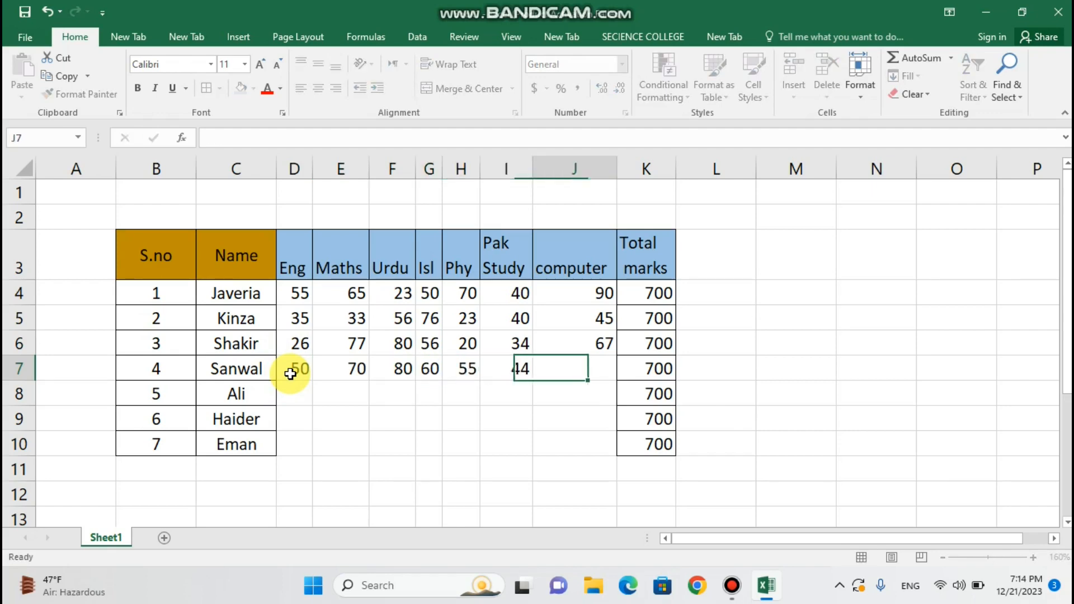
type("33")
Enter the fifth student's subject marks 34, 45, 65, 76, 54, 23 and 78 in cells D8:J8.
left_click(293, 389)
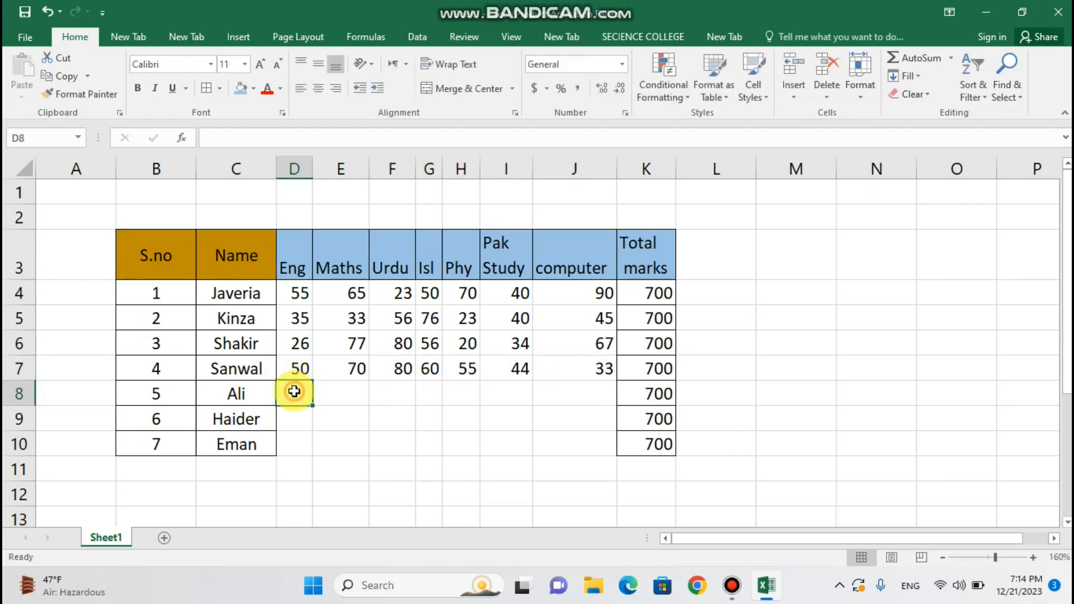
type("34")
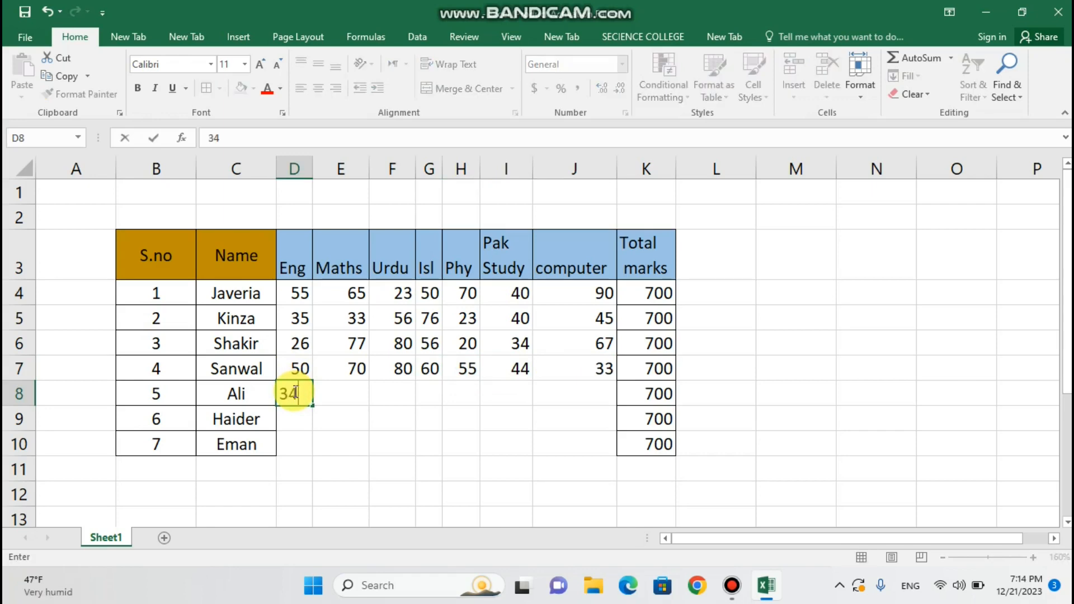
key("Tab")
type("45")
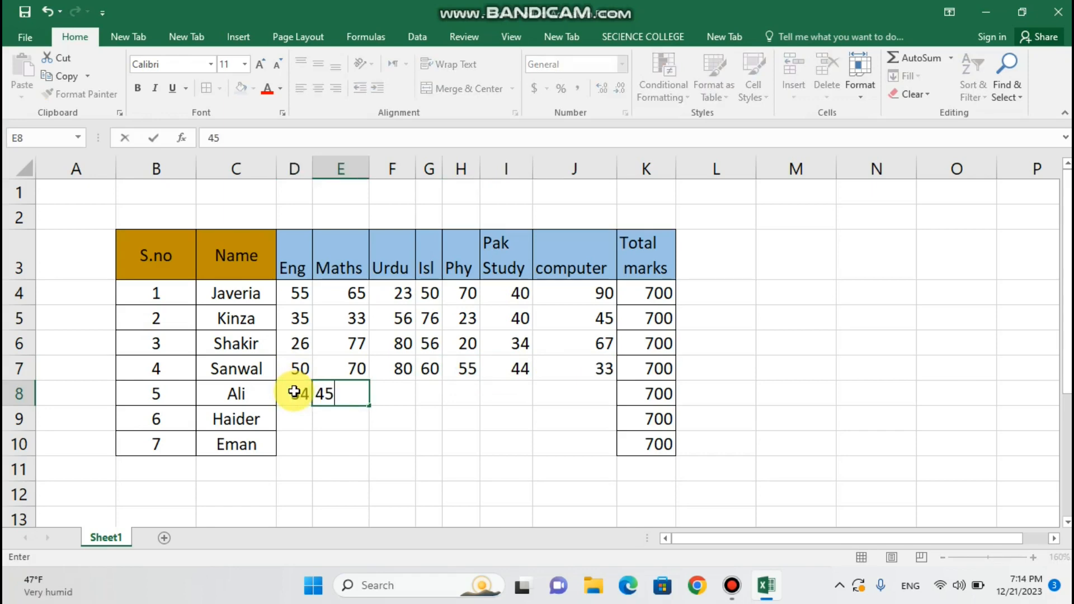
key("Tab")
type("65")
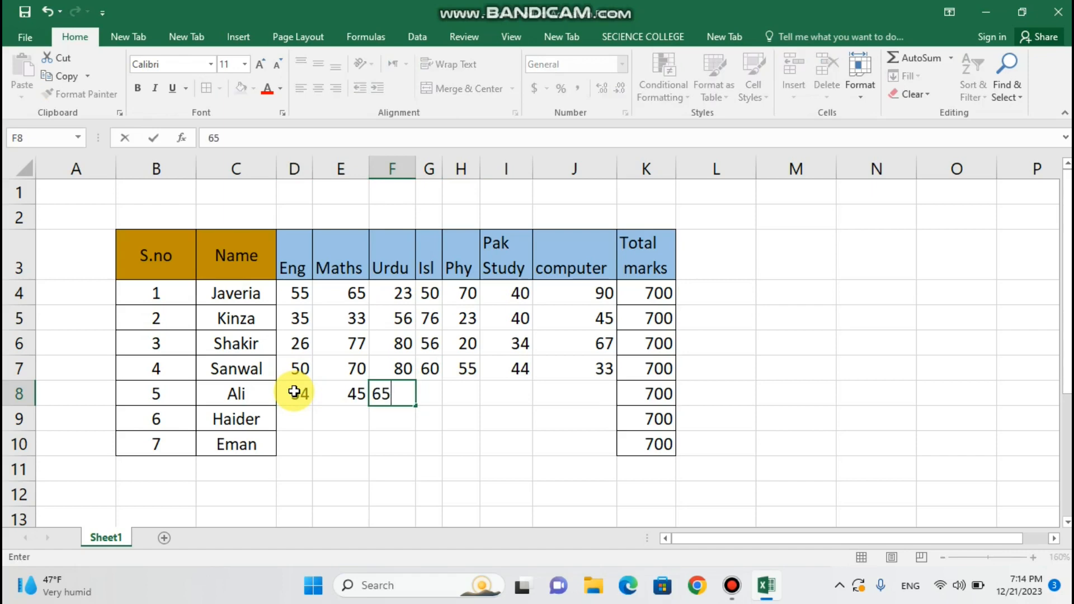
key("Tab")
type("76")
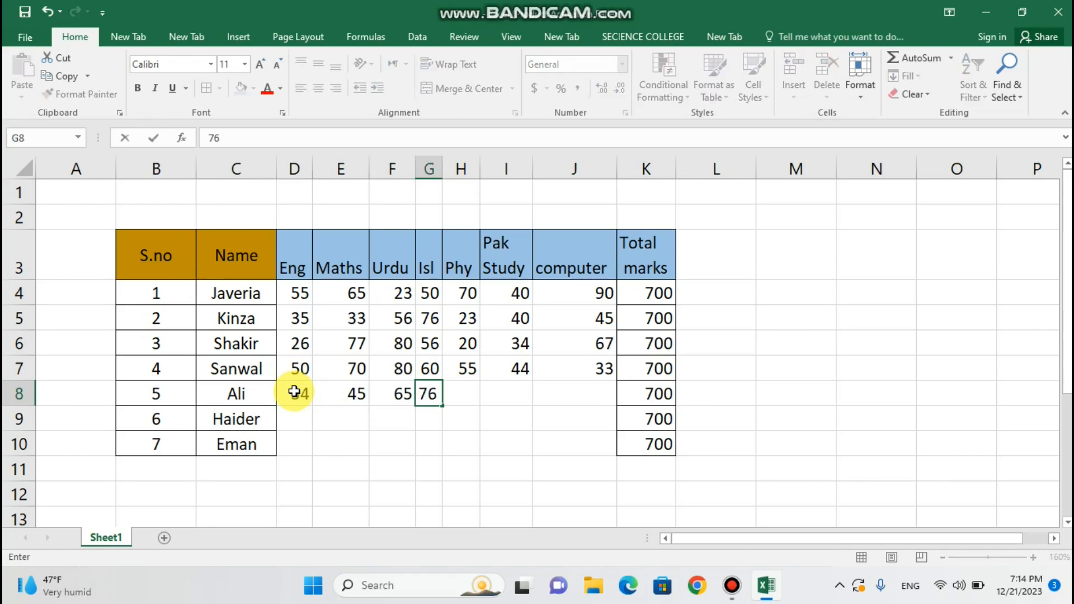
key("Tab")
type("54")
key("Tab")
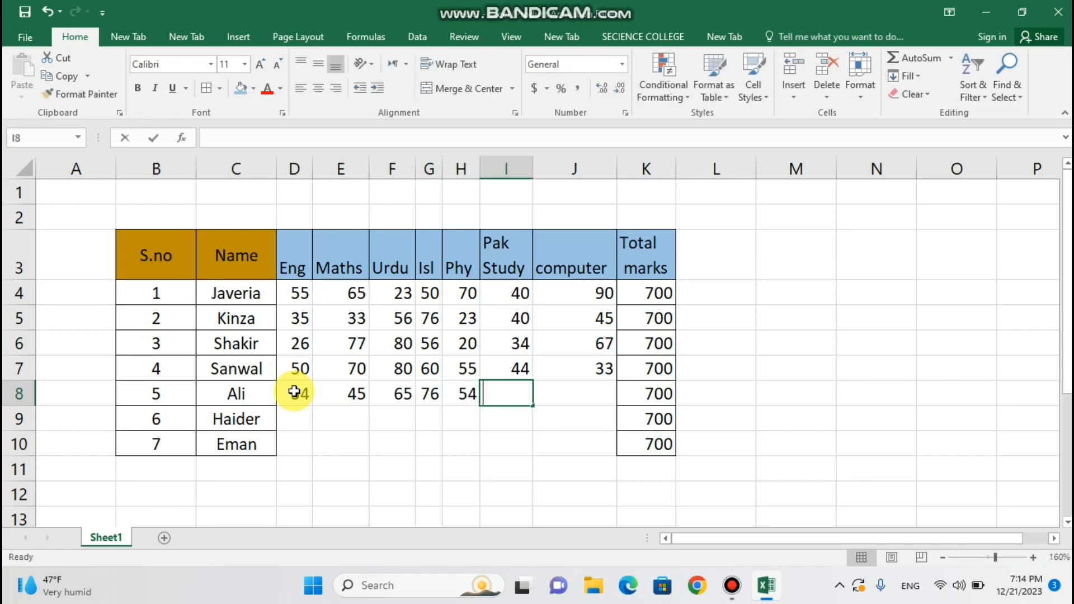
type("23")
key("Tab")
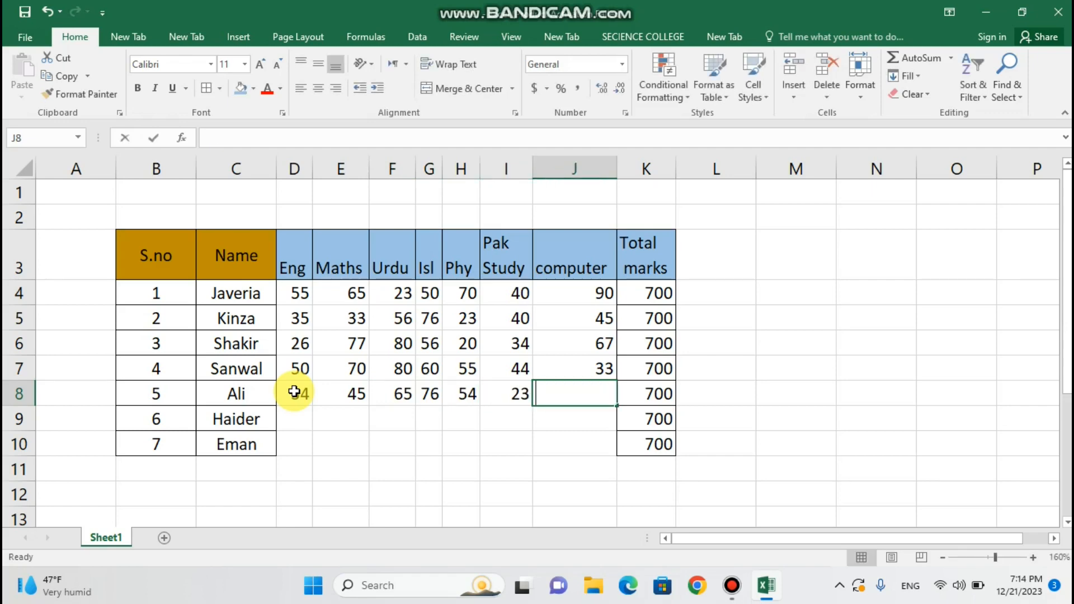
type("78")
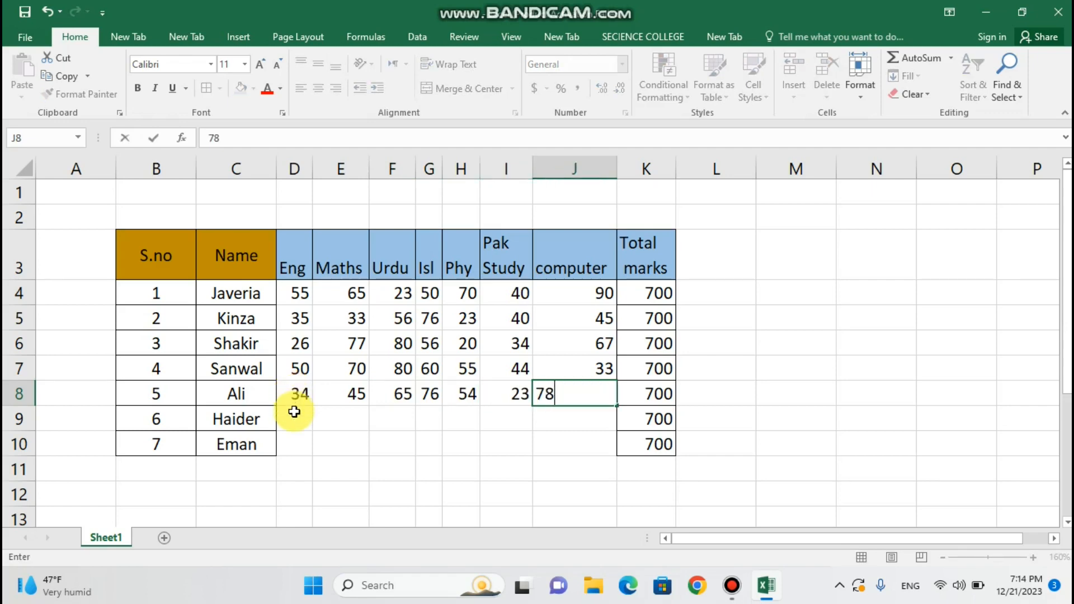
Enter the sixth student's subject marks 44, 56, 78, 90, 55, 45 and 66 in cells D9:J9.
left_click(294, 416)
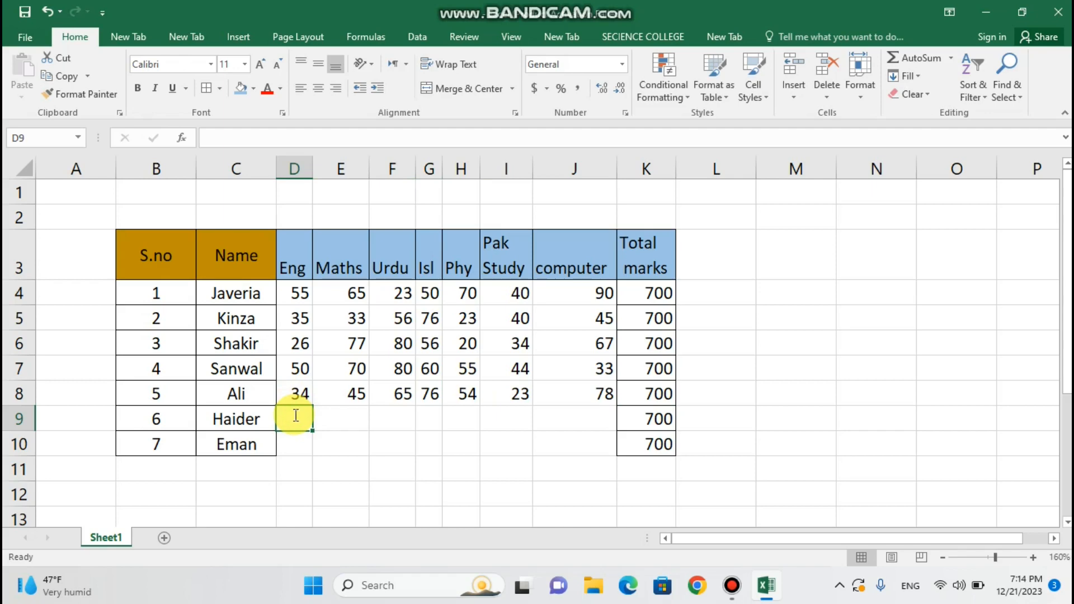
type("44")
key("Tab")
type("56")
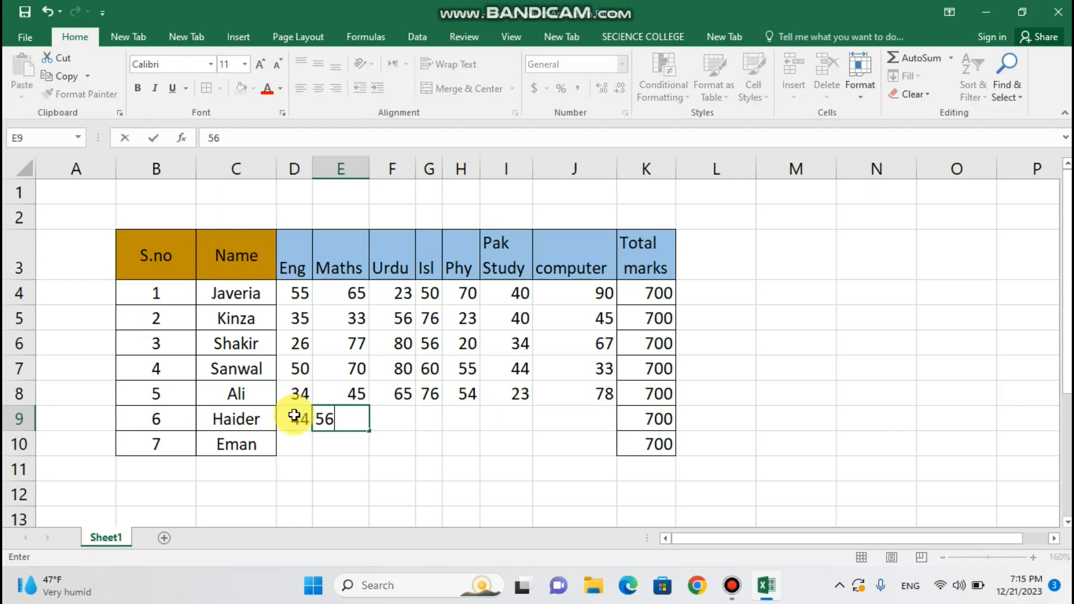
key("Tab")
type("78")
key("Tab")
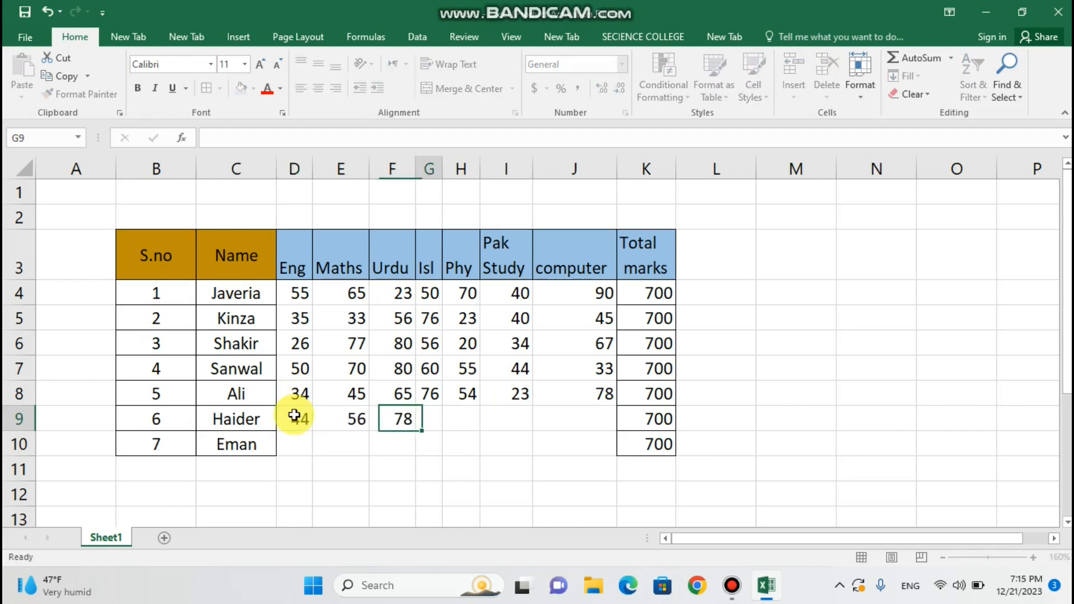
type("90")
key("Tab")
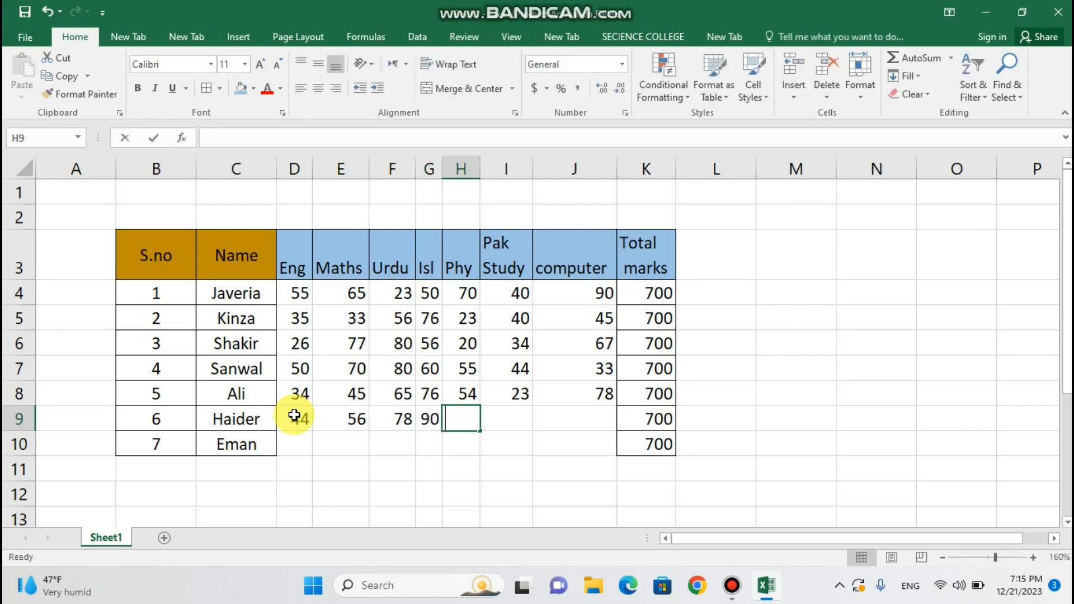
type("55")
key("Tab")
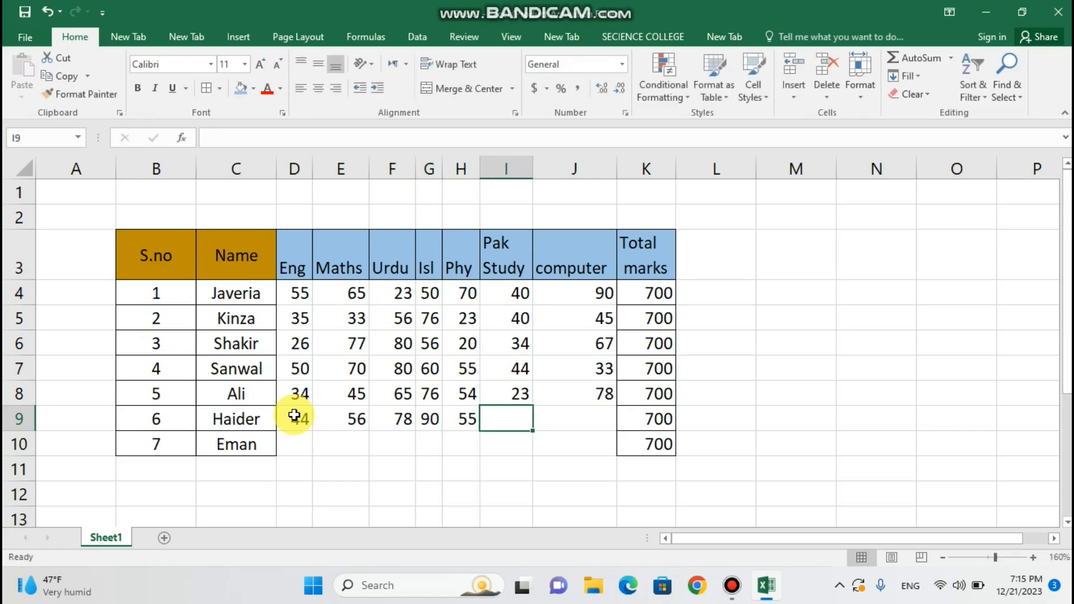
type("45")
key("Tab")
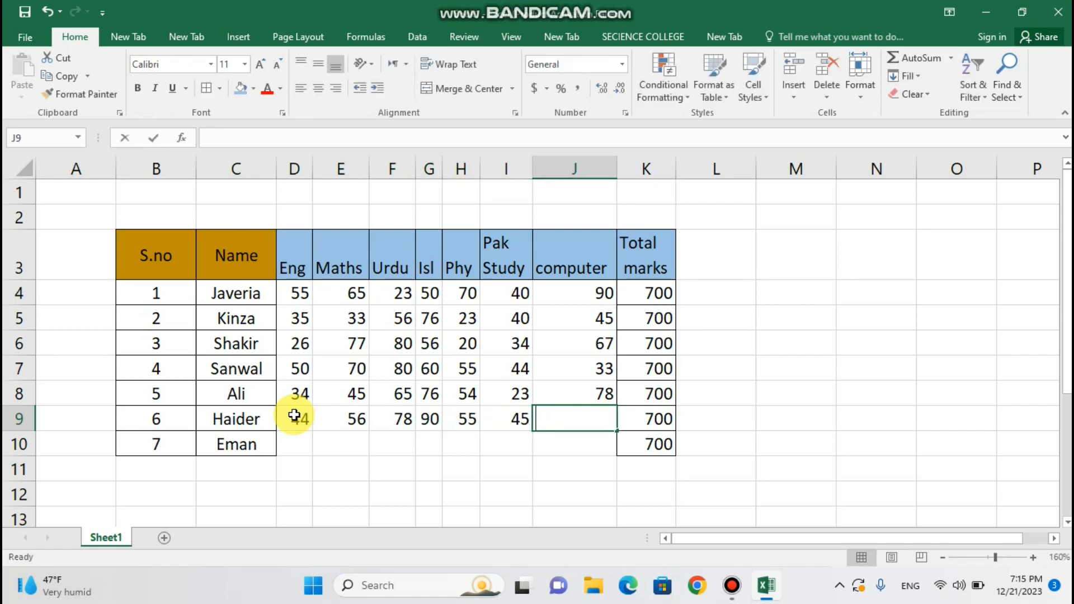
type("66")
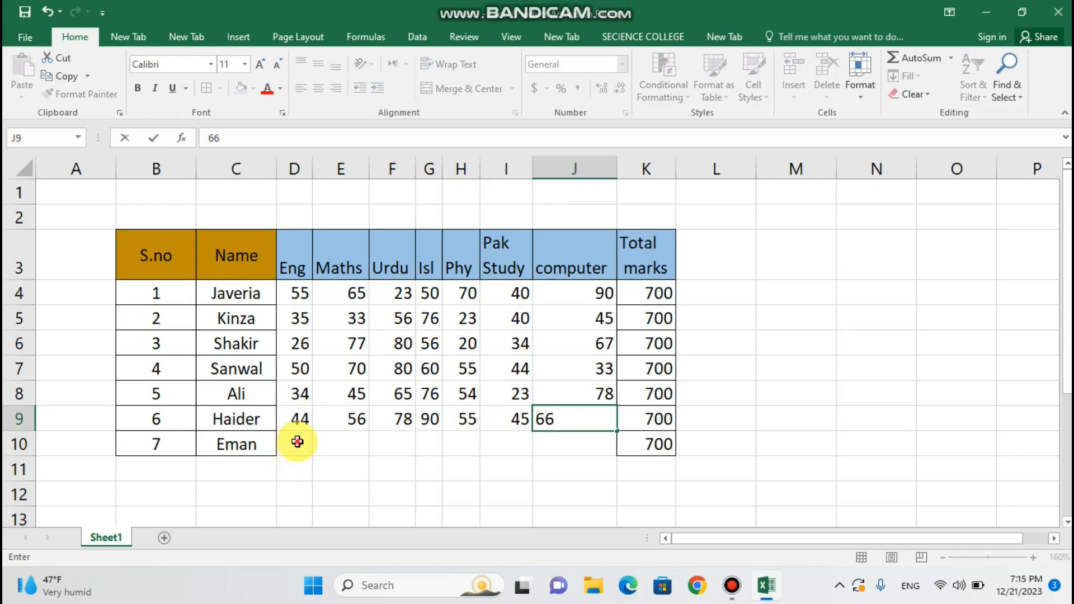
Enter the seventh student's subject marks 25, 66, 55, 76, 87, 90 and 50 in cells D10:J10.
left_click(297, 441)
type("25")
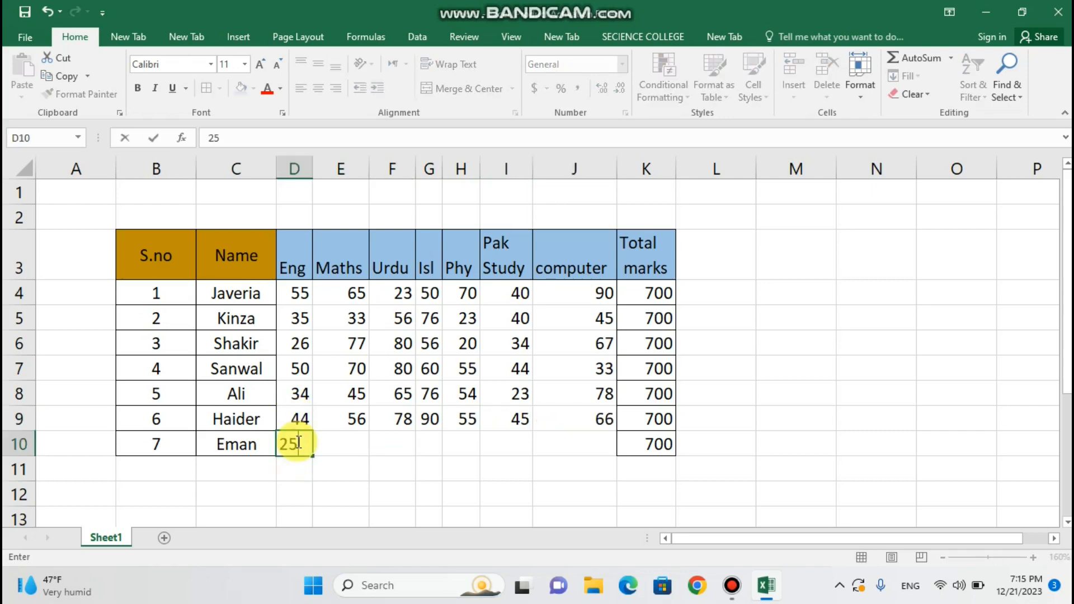
key("Tab")
type("66")
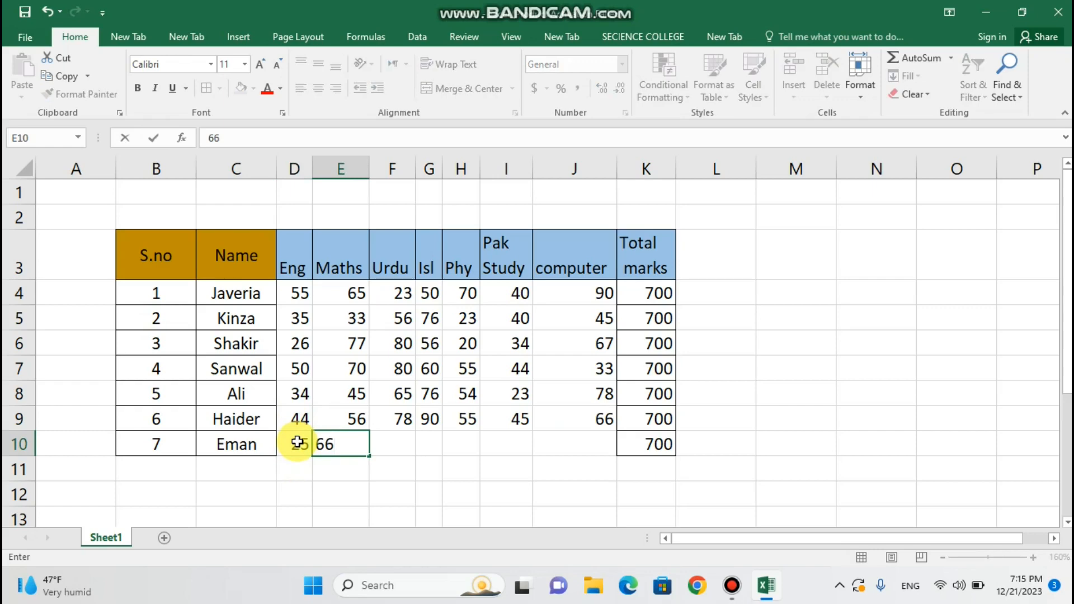
key("Tab")
type("55")
key("Tab")
type("76")
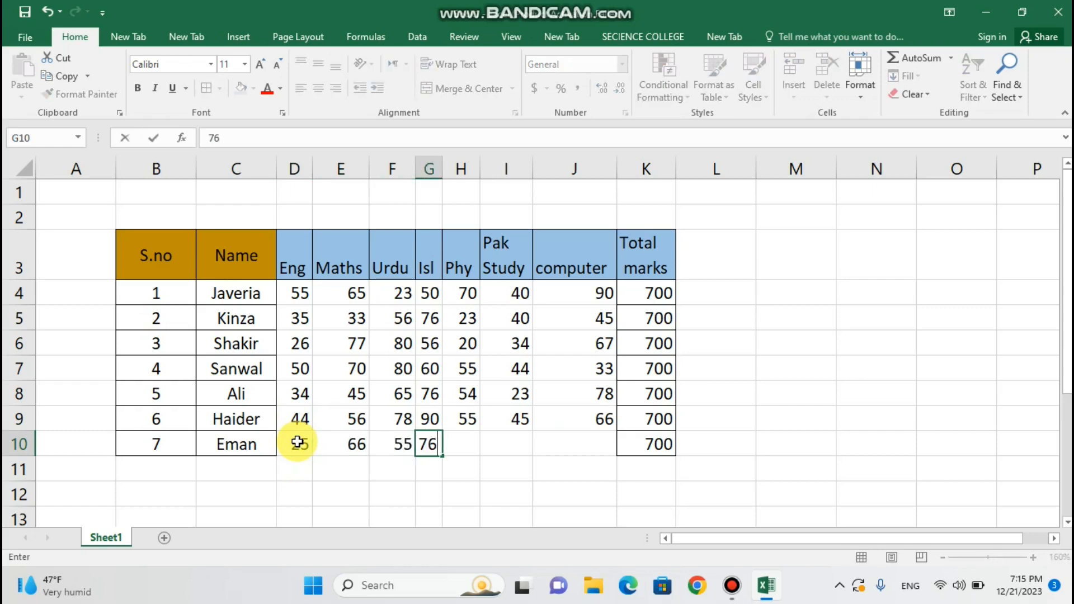
key("Tab")
type("87")
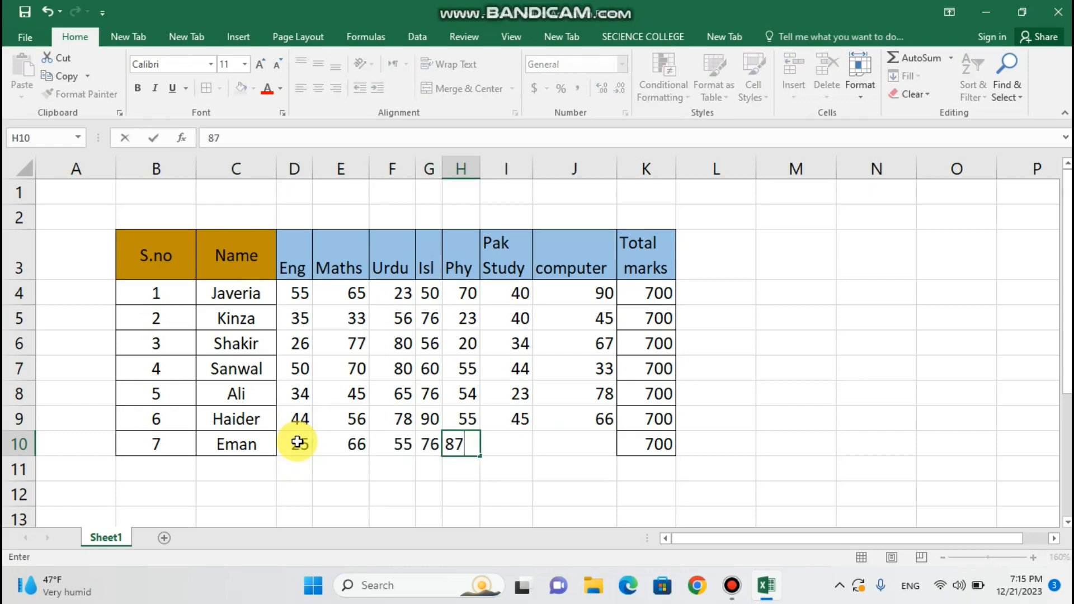
key("Tab")
type("90")
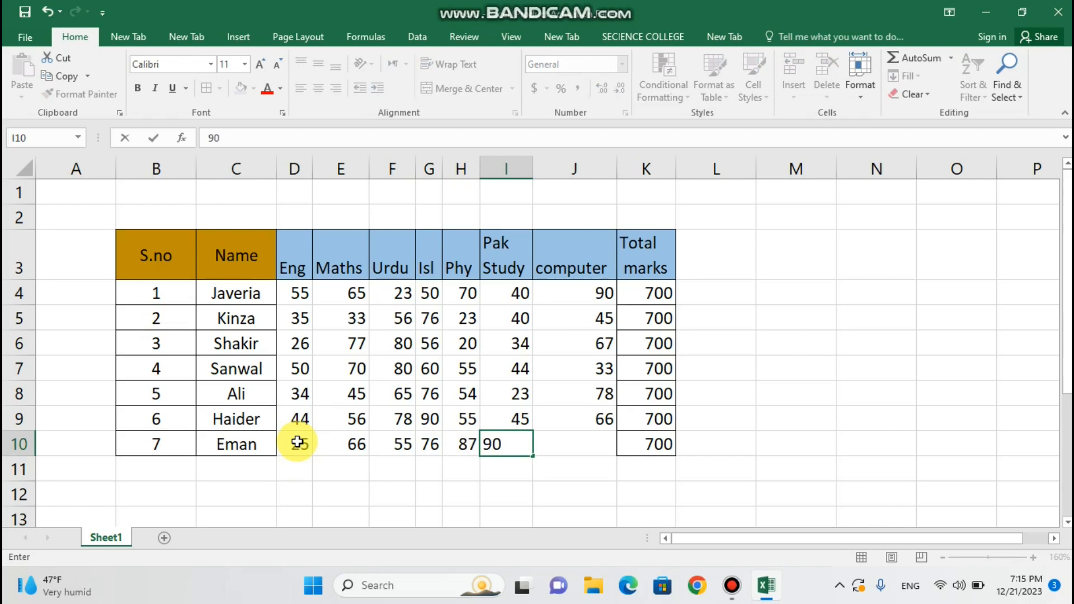
key("Tab")
type("50")
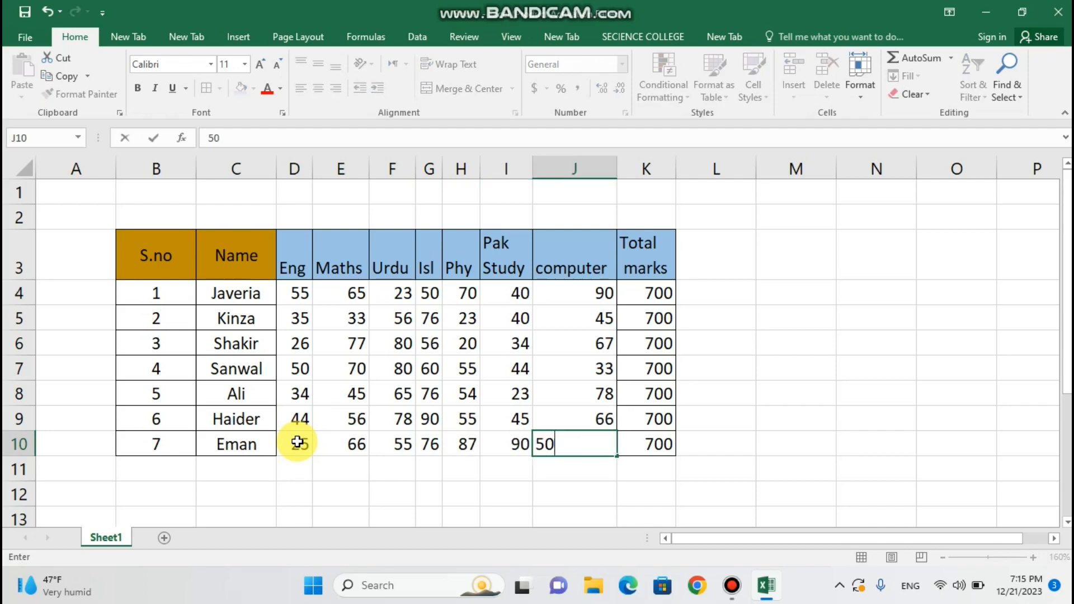
left_click(293, 473)
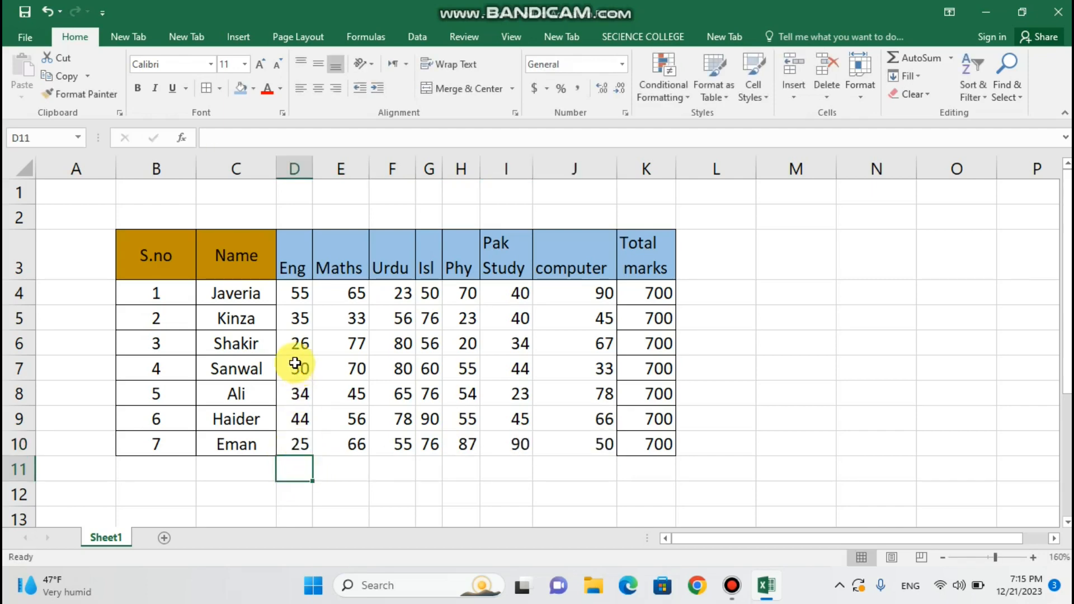
Centre the subject marks in D4:J10 horizontally and apply borders around all of these cells.
left_click_drag(294, 297, 590, 442)
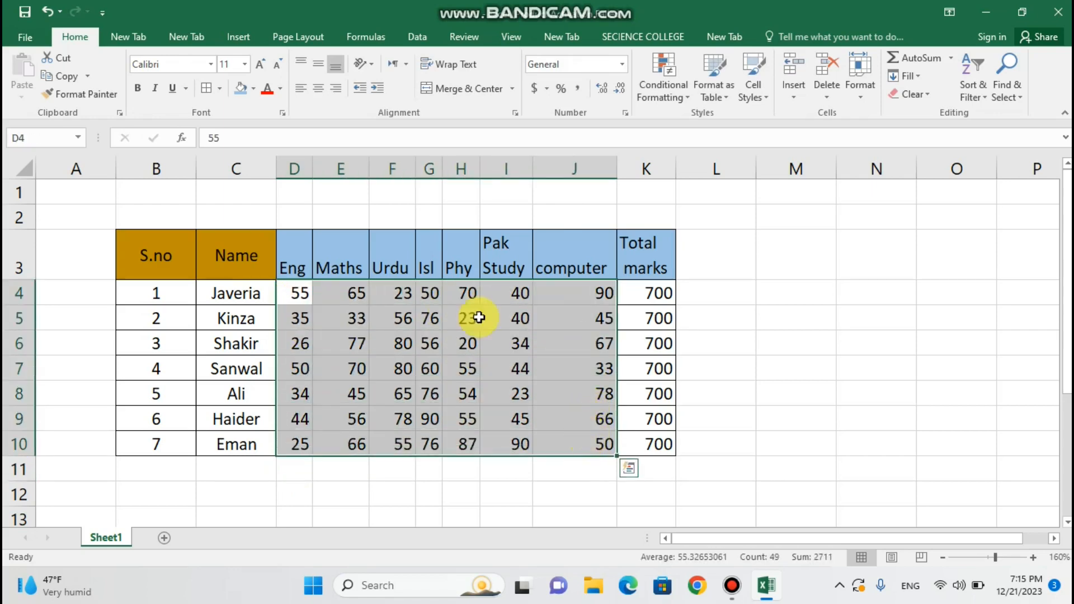
left_click(319, 88)
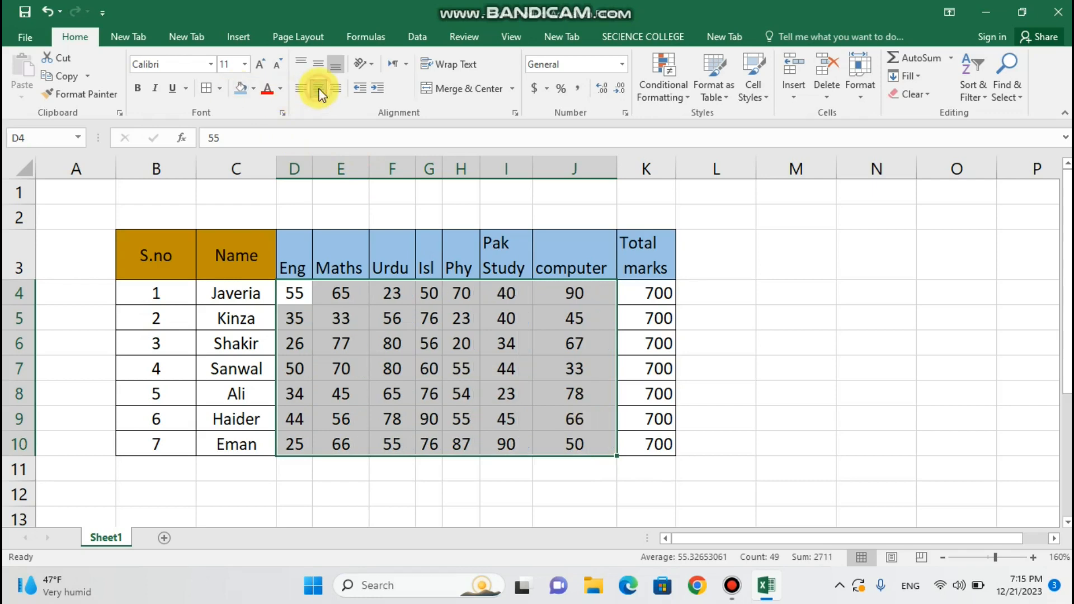
left_click(209, 89)
left_click(292, 486)
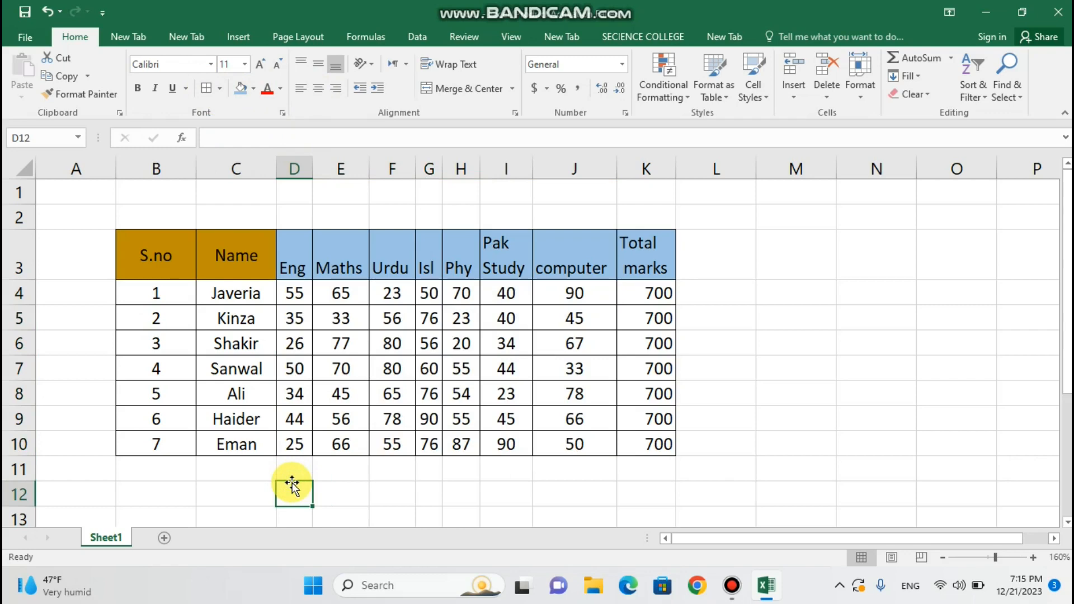
Review the sheet's columns B through J one at a time, from the serial numbers to the computer marks.
left_click(168, 167)
left_click(243, 168)
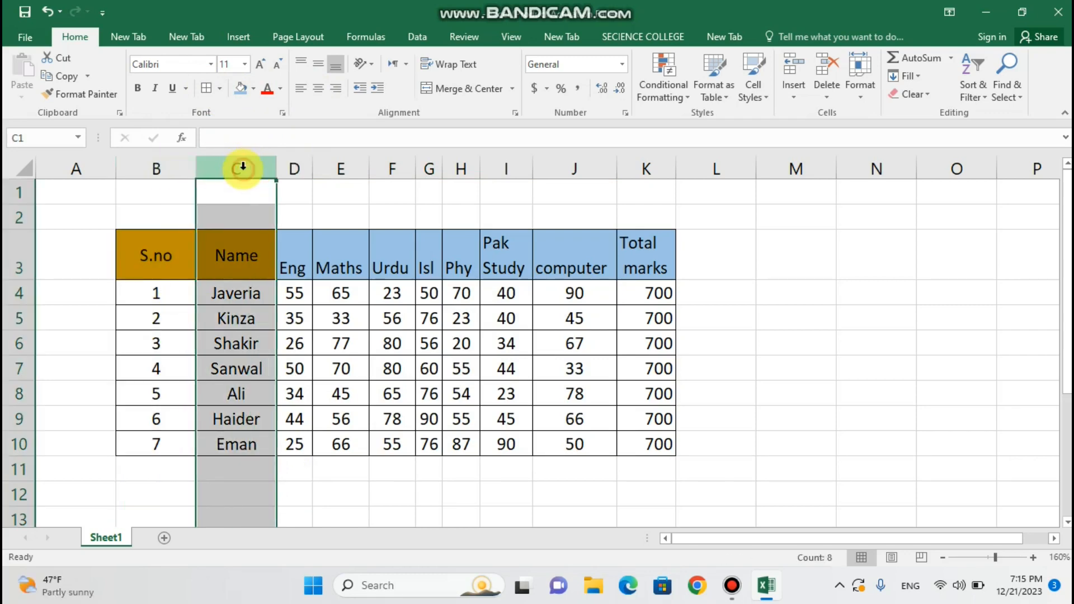
left_click(293, 168)
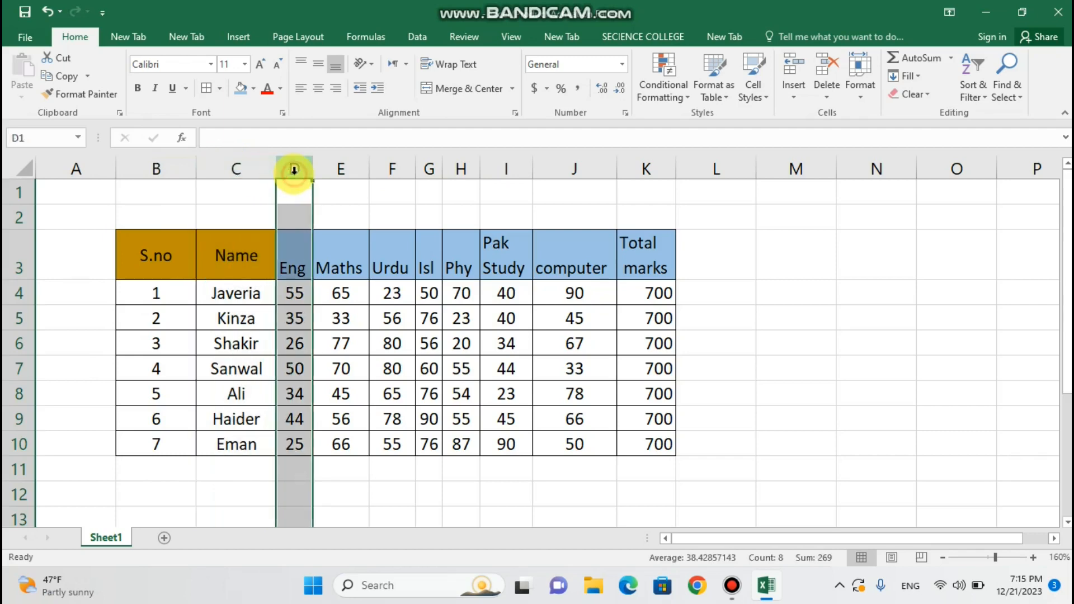
left_click(351, 171)
left_click(390, 171)
left_click(427, 167)
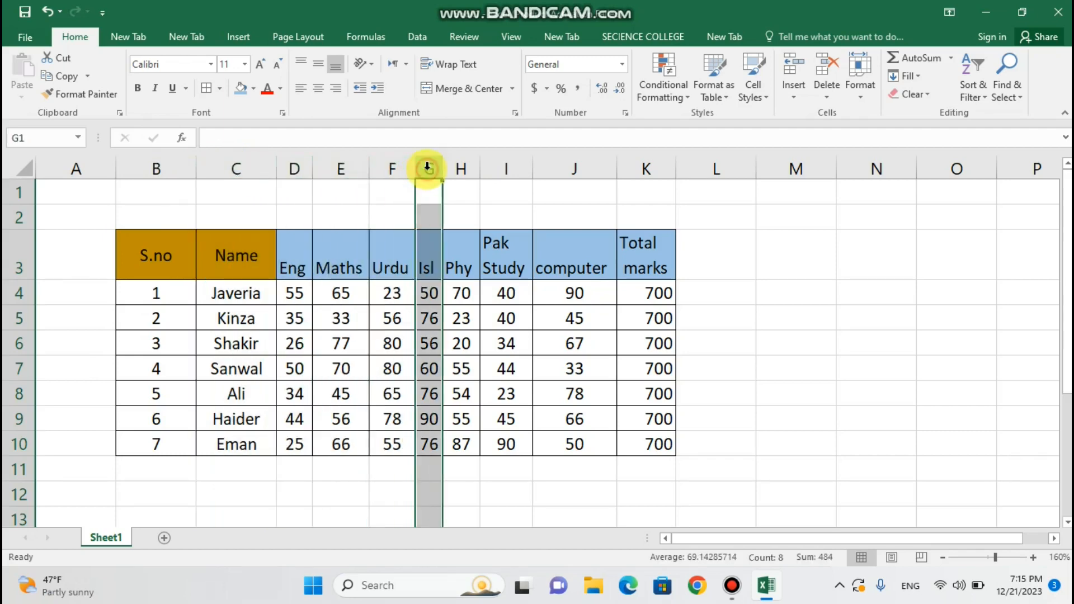
left_click(460, 167)
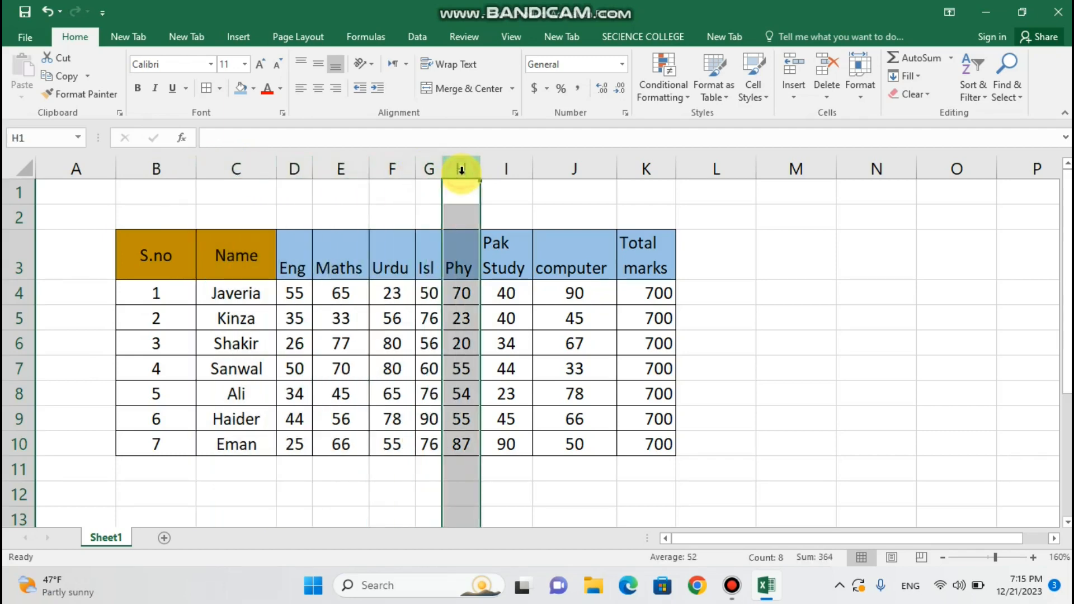
left_click(495, 168)
left_click(584, 170)
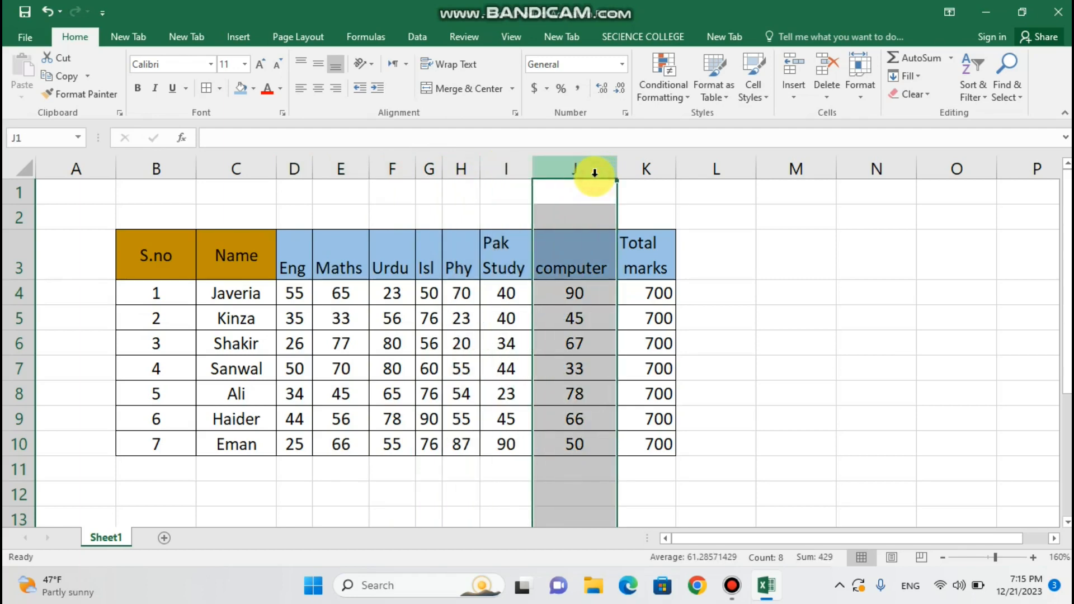
Centre the total marks in cells K4:K10 horizontally.
left_click(639, 168)
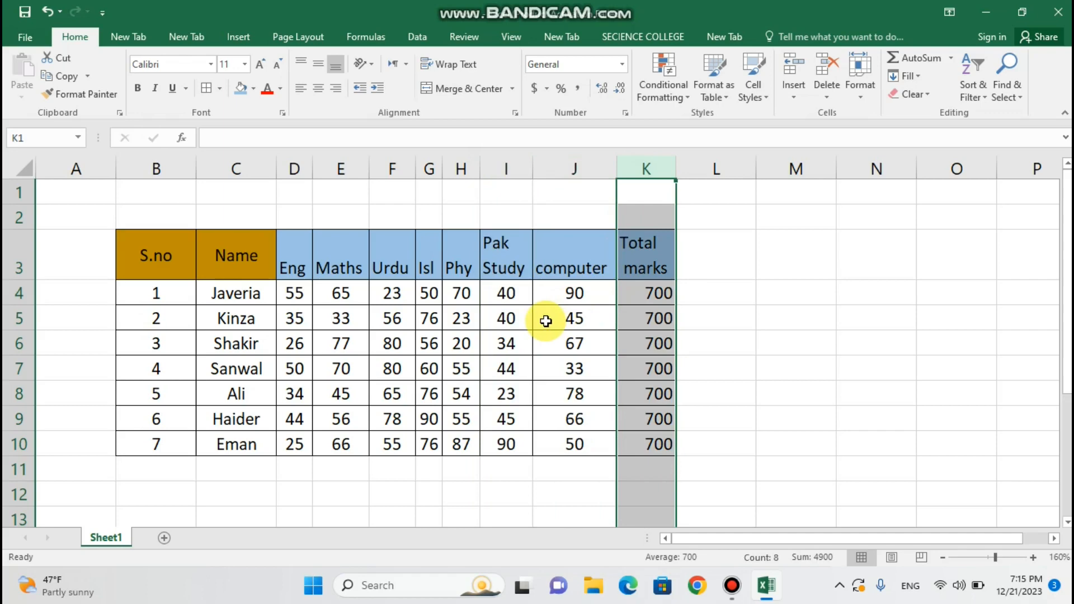
left_click(411, 473)
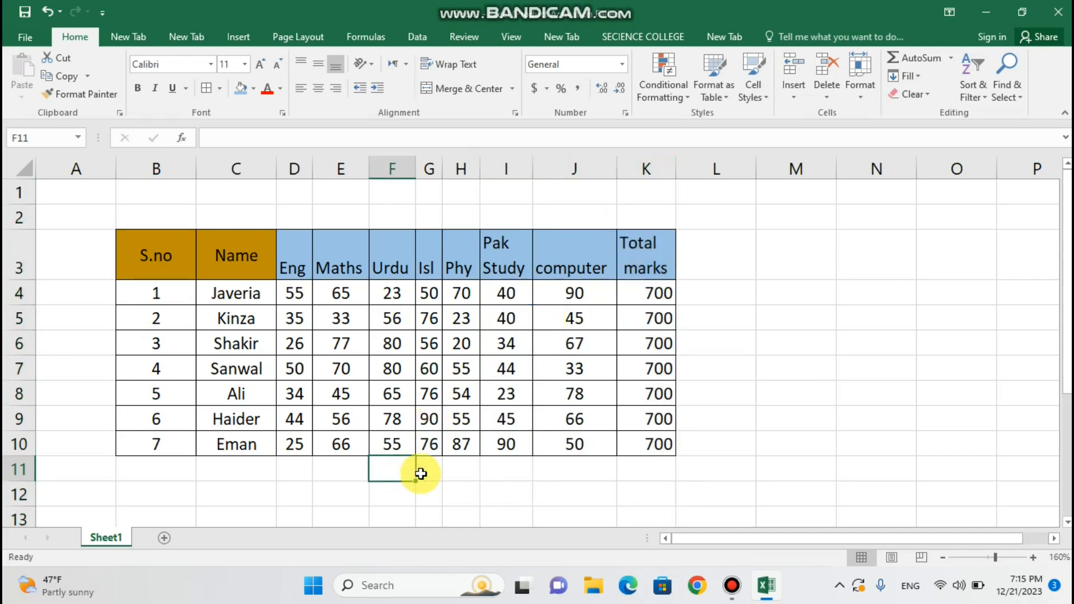
left_click_drag(621, 297, 635, 434)
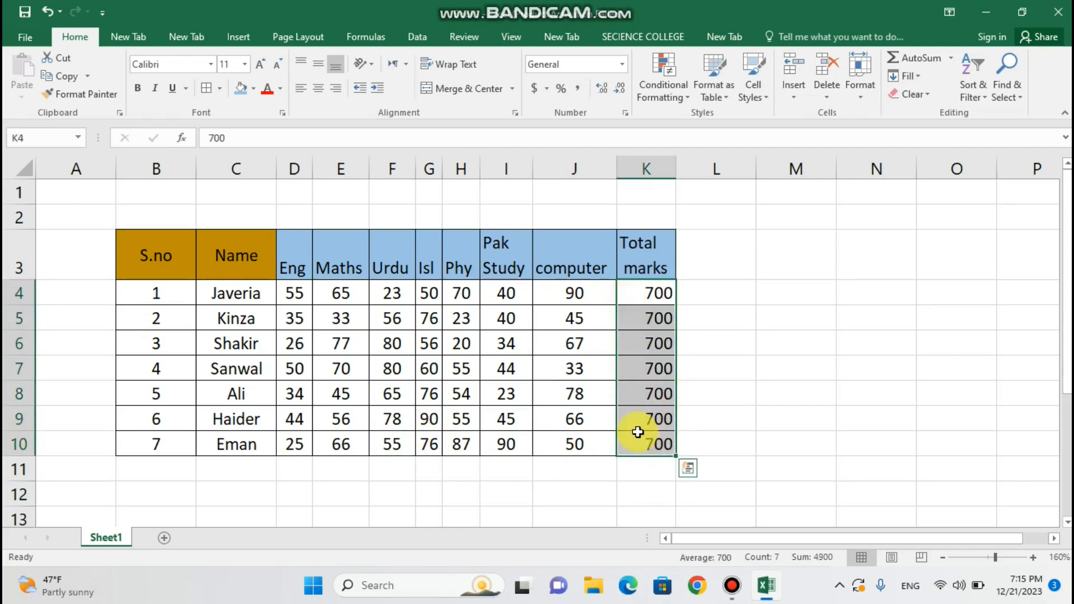
left_click(317, 88)
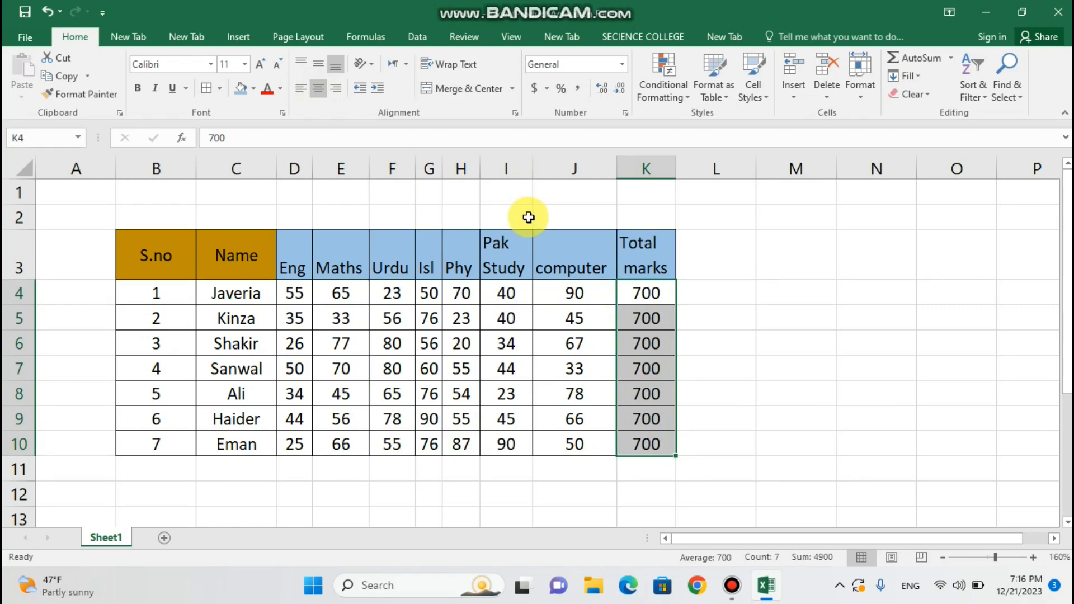
left_click(722, 255)
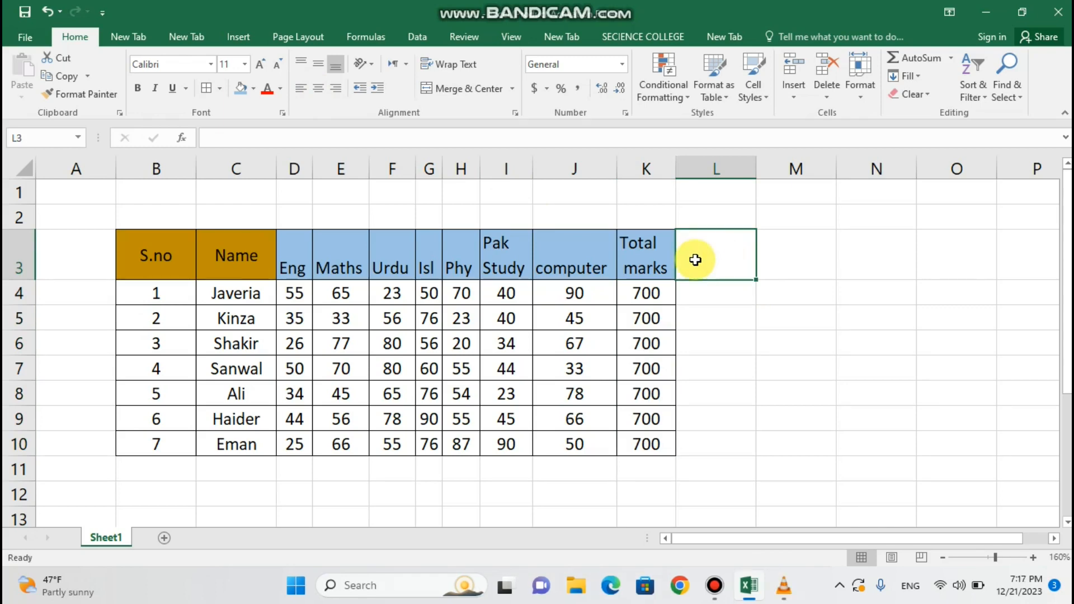
left_click(669, 272)
left_click(706, 270)
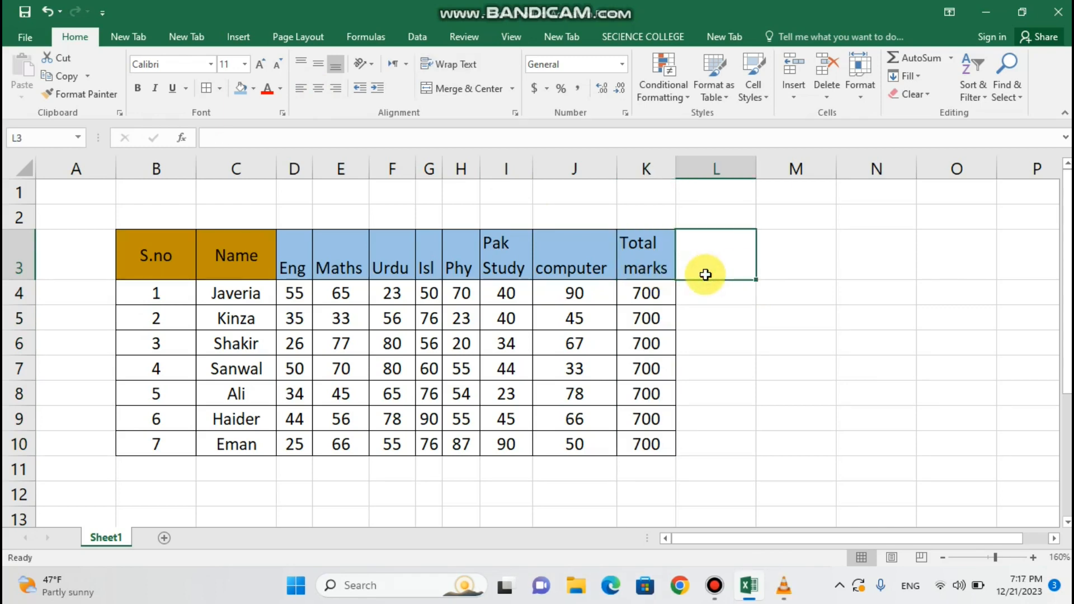
left_click(669, 299)
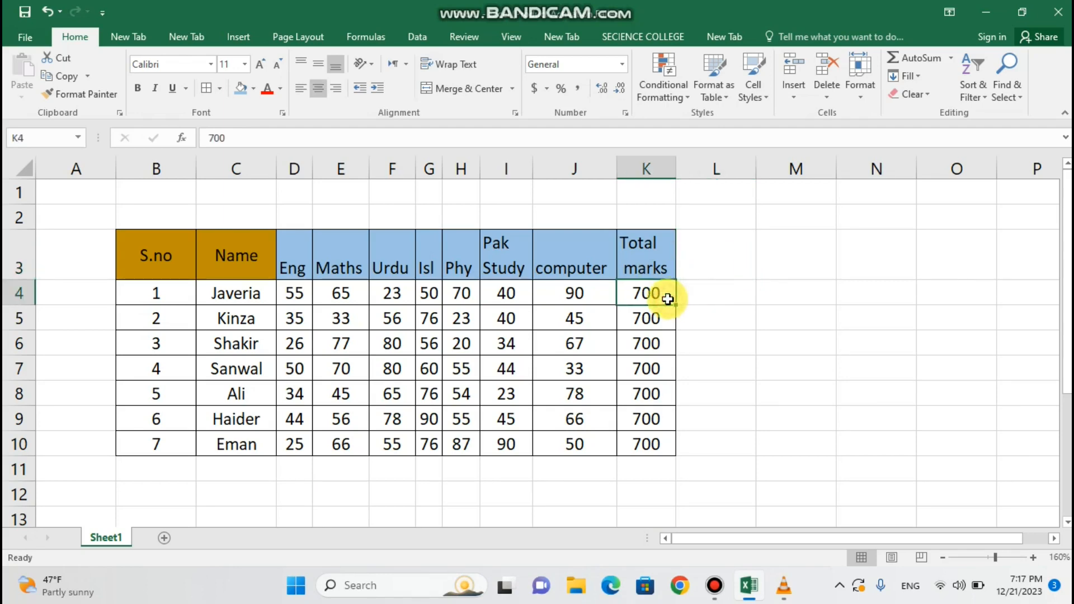
left_click(702, 291)
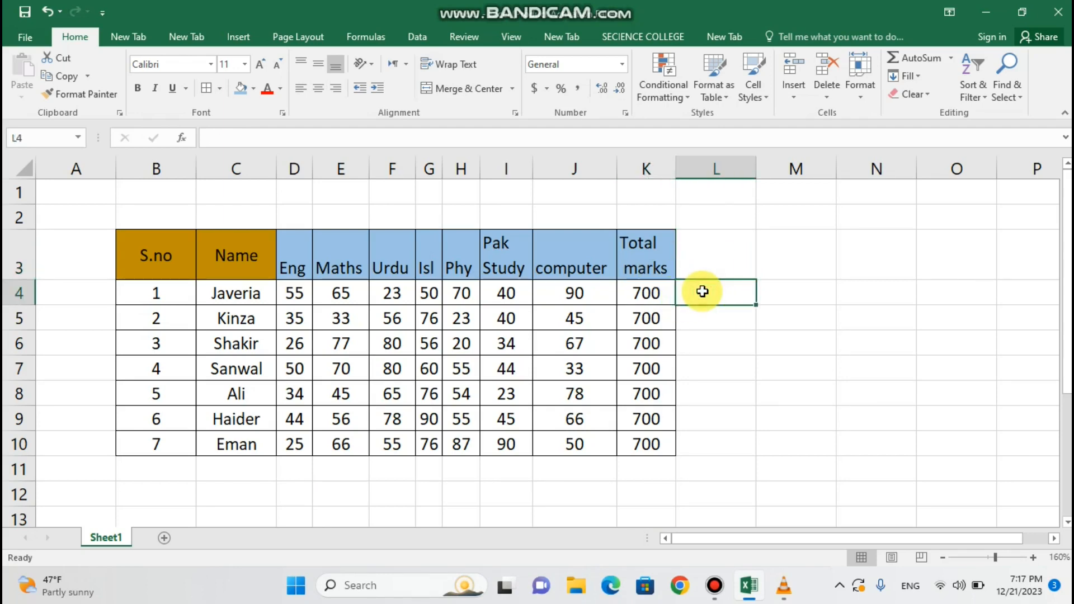
Enter the heading Obtain Marks in cell L3, beside the Total marks heading.
left_click(695, 255)
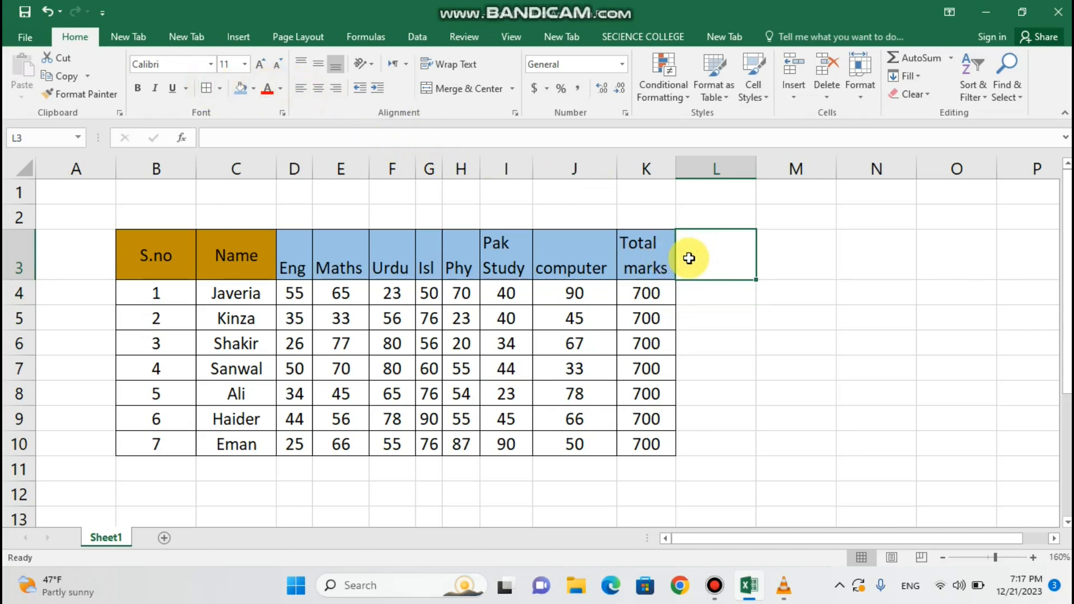
type("Obtain")
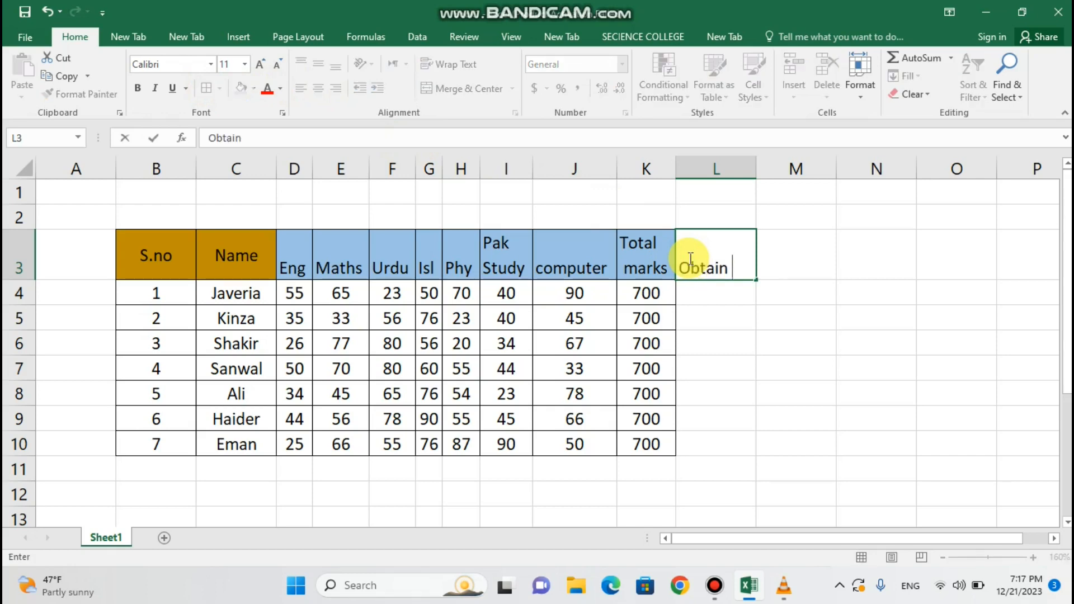
type(" Marj")
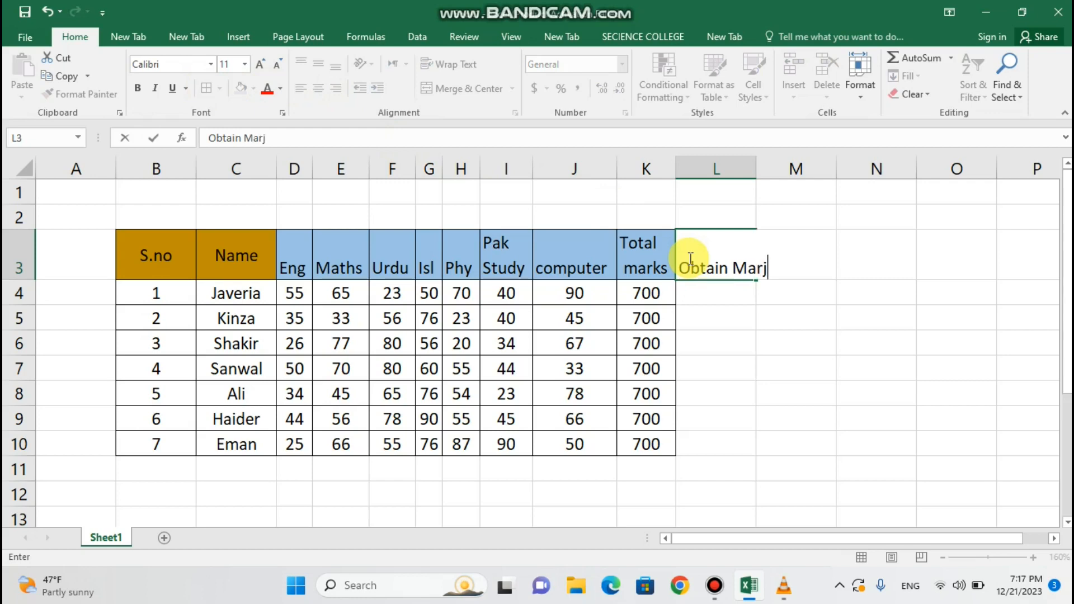
type("k")
key("BackSpace")
type("ks")
Break the Obtain Marks heading in L3 onto two lines and autofit the width of column L.
double_click(723, 269)
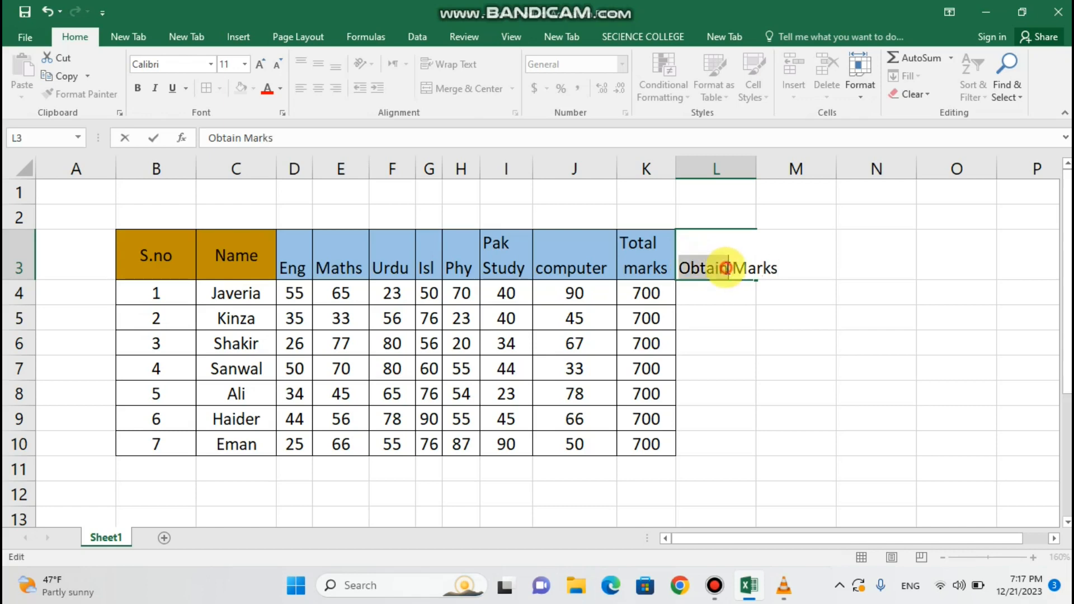
left_click(727, 269)
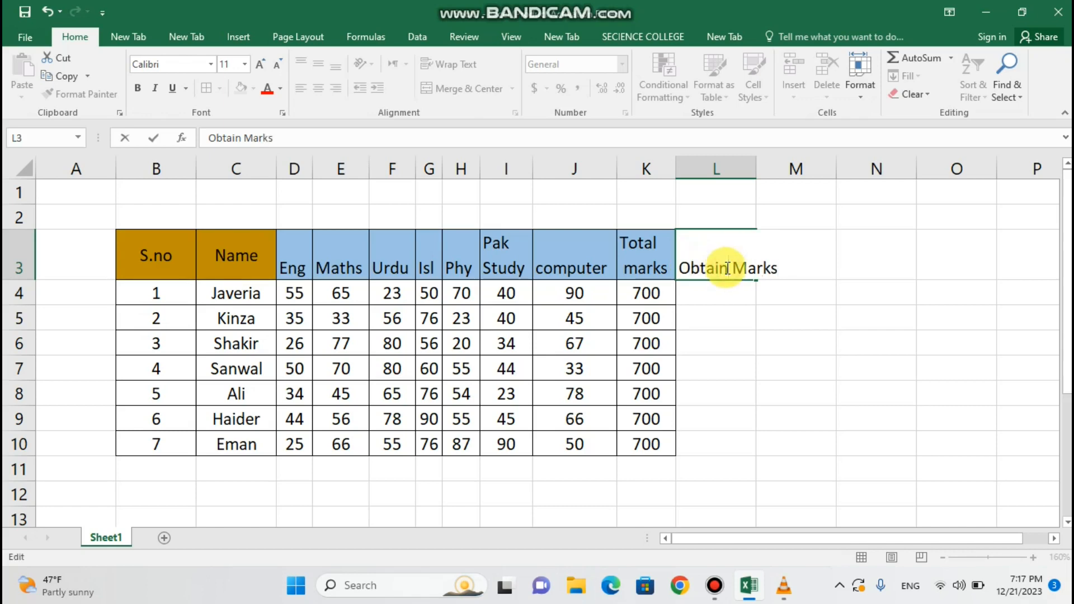
key("alt+Return")
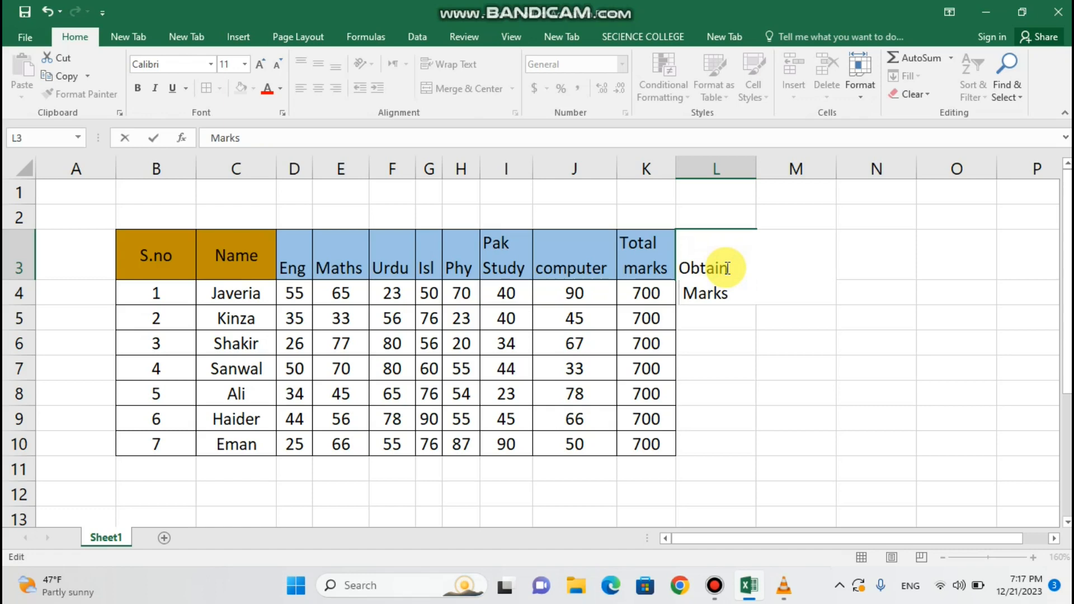
key("BackSpace")
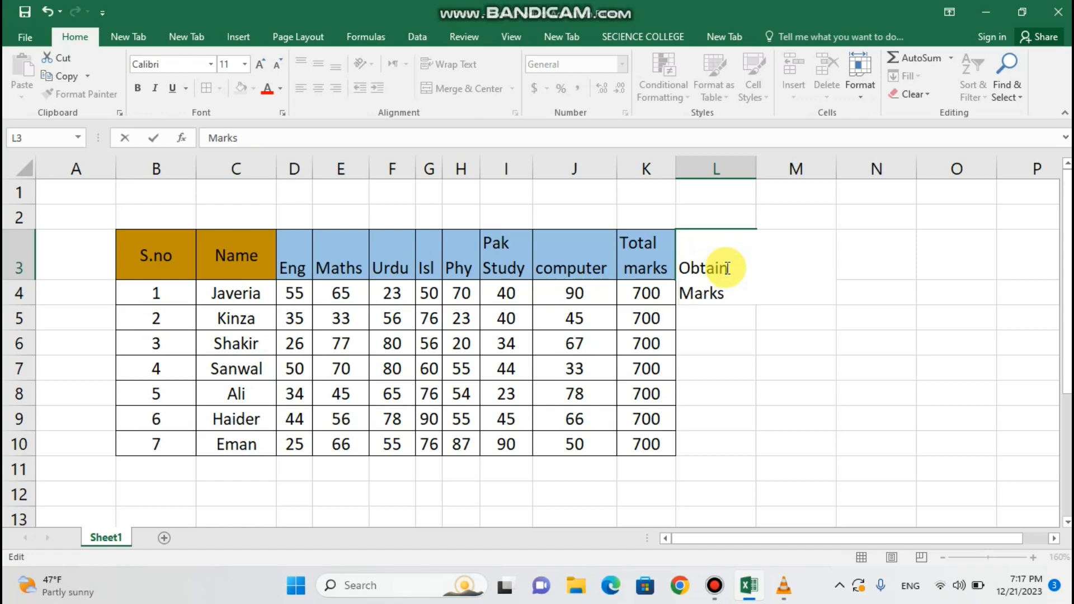
left_click(731, 319)
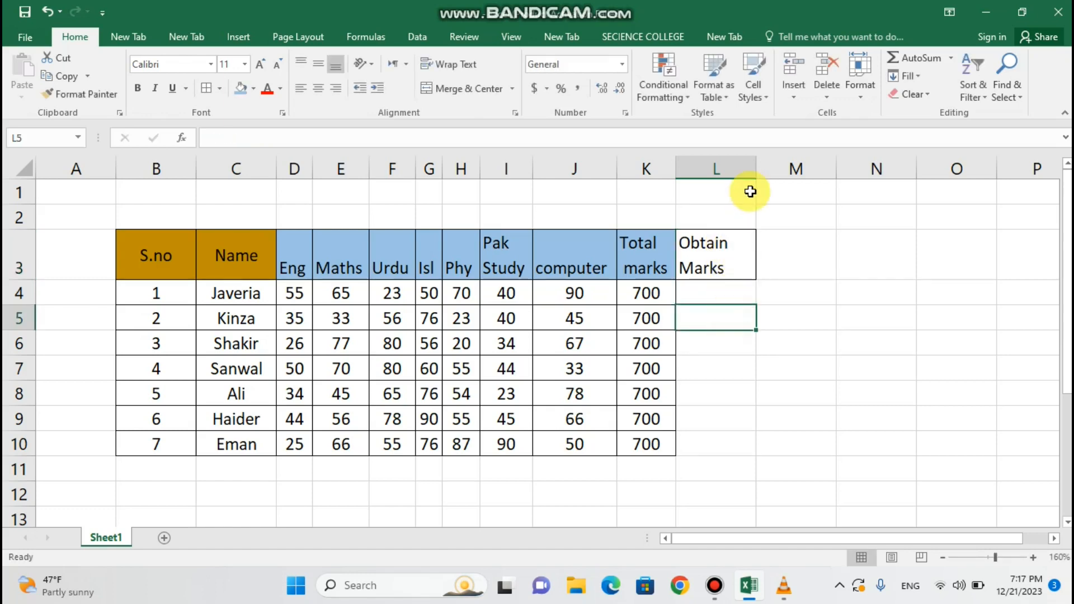
double_click(756, 169)
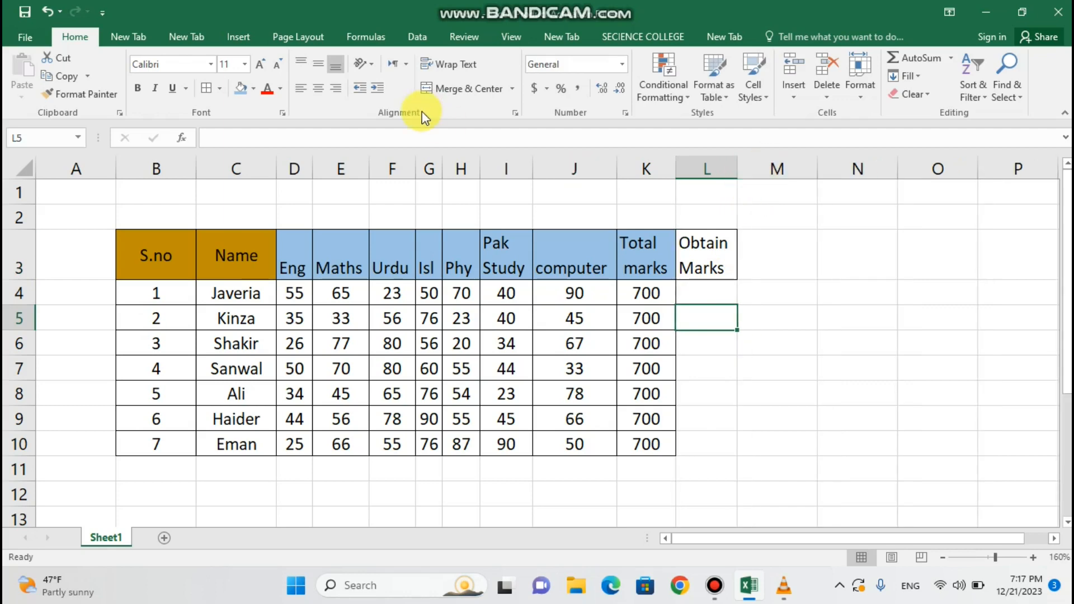
left_click(242, 87)
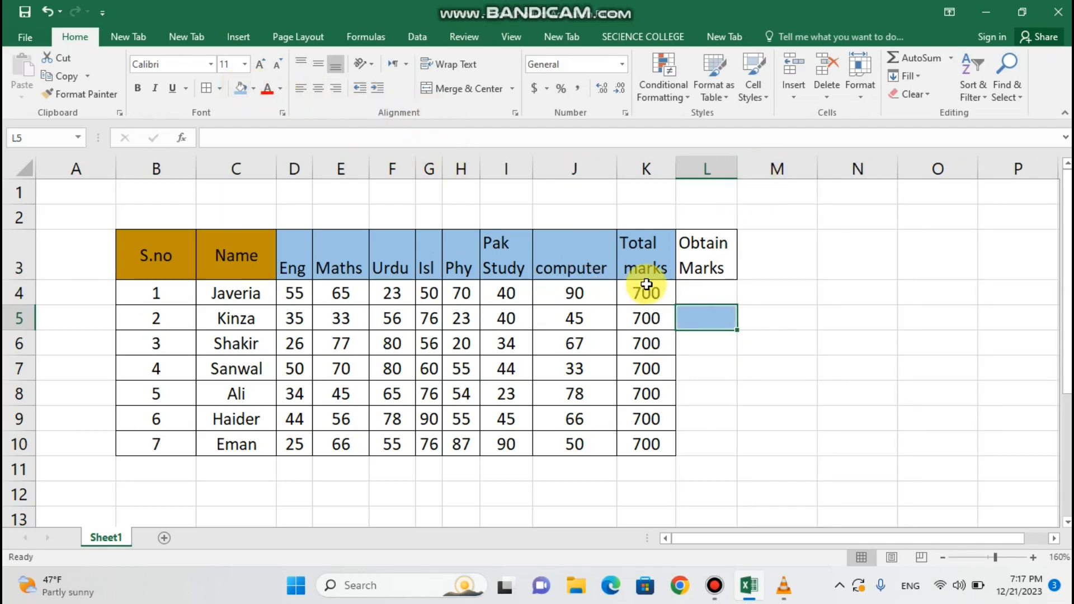
key("ctrl+z")
left_click(734, 255)
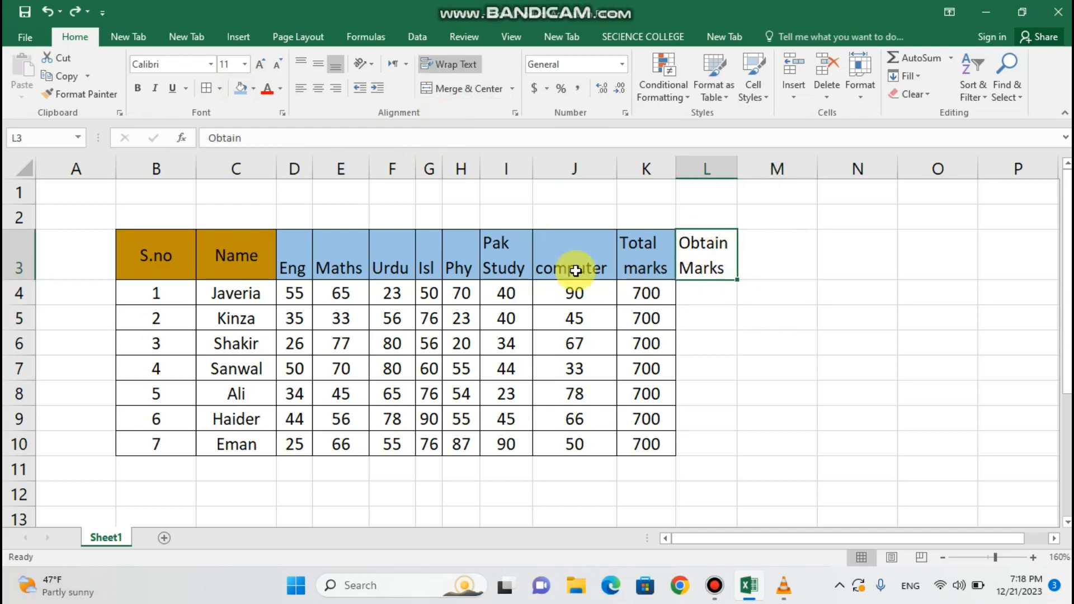
left_click(707, 297)
type("fef")
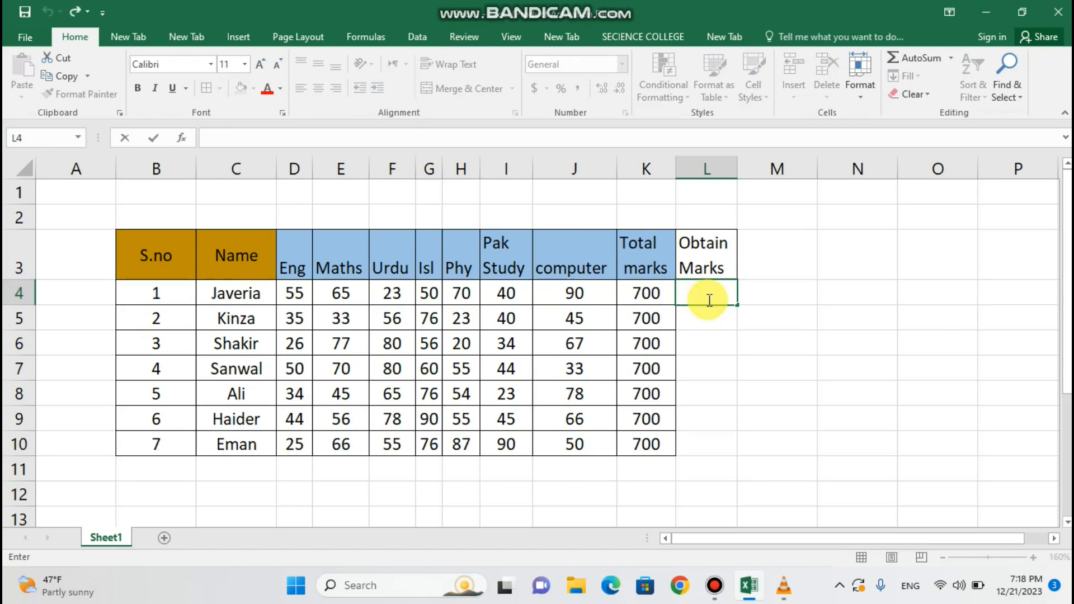
type("fef")
key("BackSpace")
key("BackSpace")
key("BackSpace")
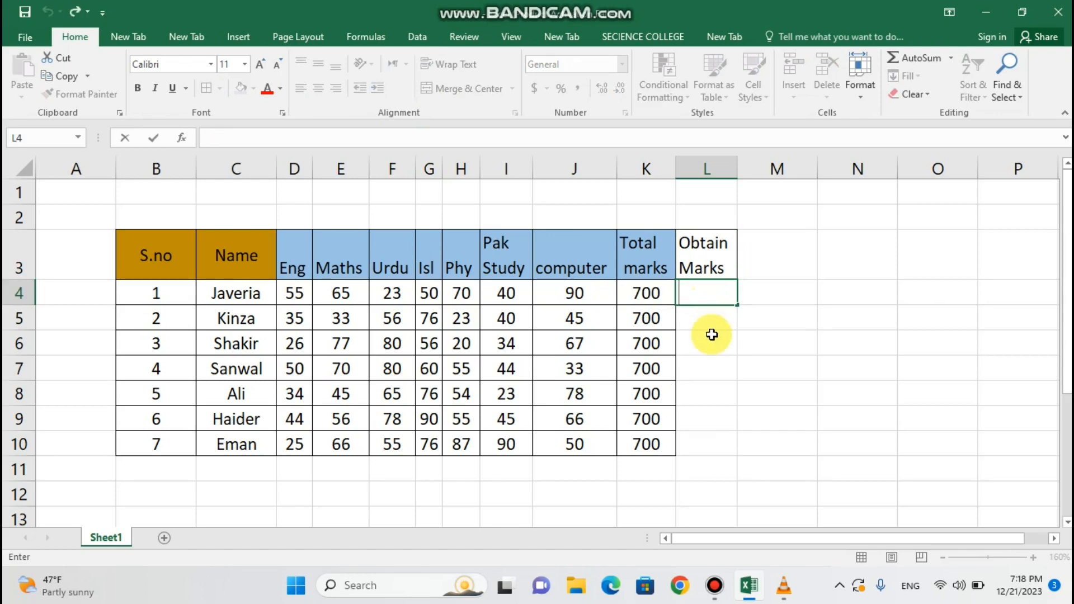
left_click(711, 339)
Fill the Obtain Marks heading cell L3 with the same light blue as the subject headings.
left_click(698, 238)
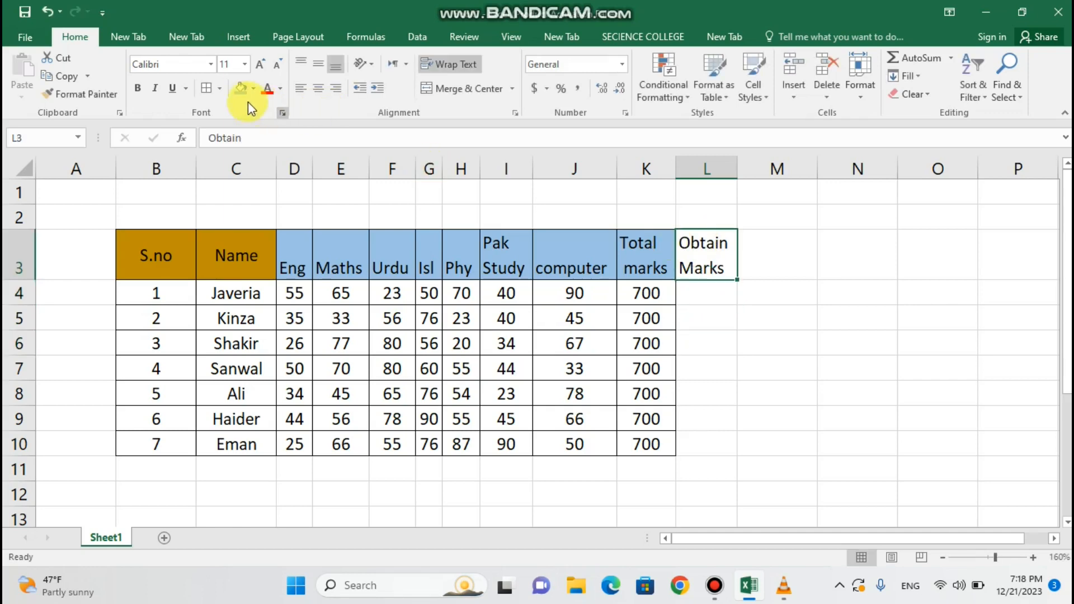
left_click(241, 88)
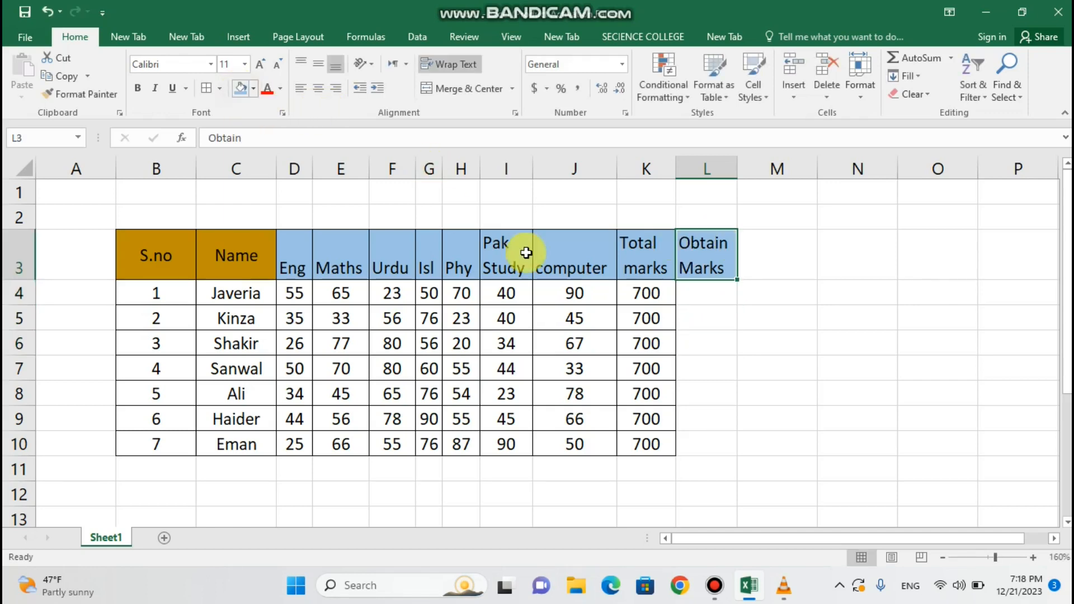
Enter the formula =SUM(D4:J4) in cell L4 to add up the first student's subject marks.
left_click(694, 296)
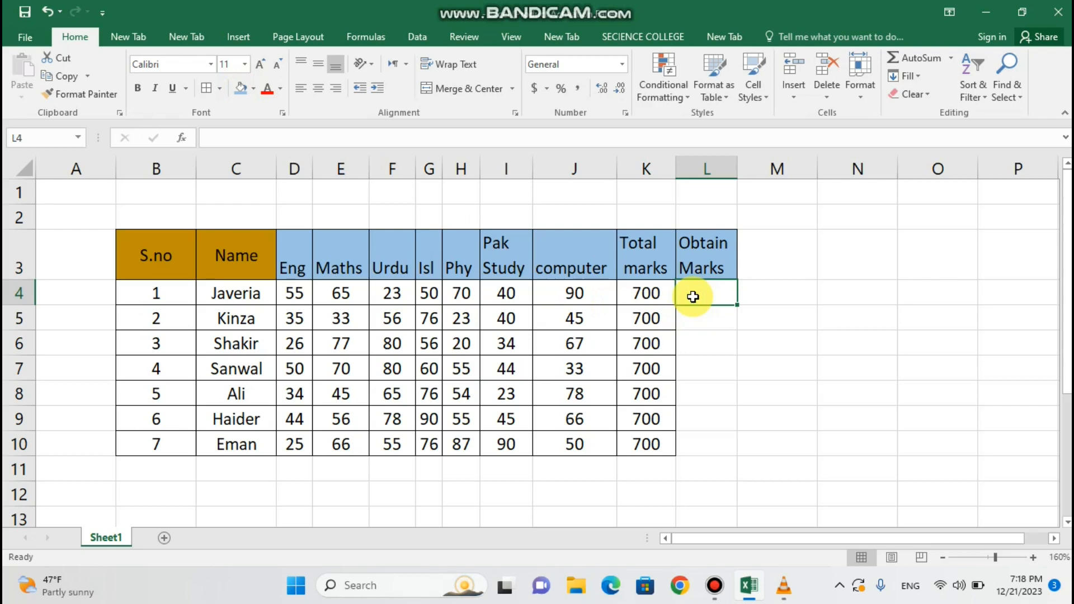
type("=s")
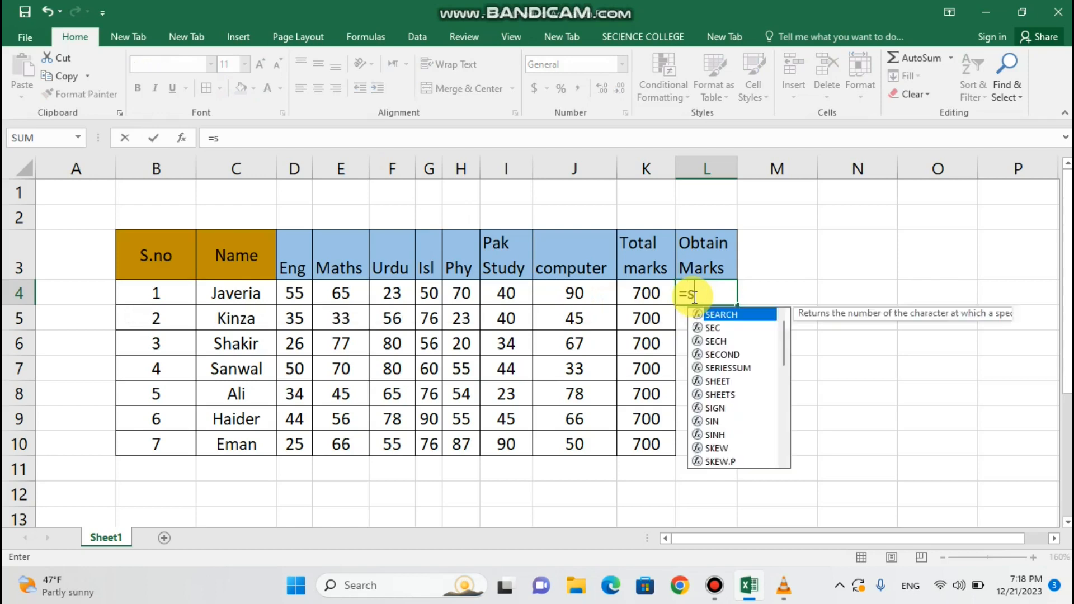
type("um")
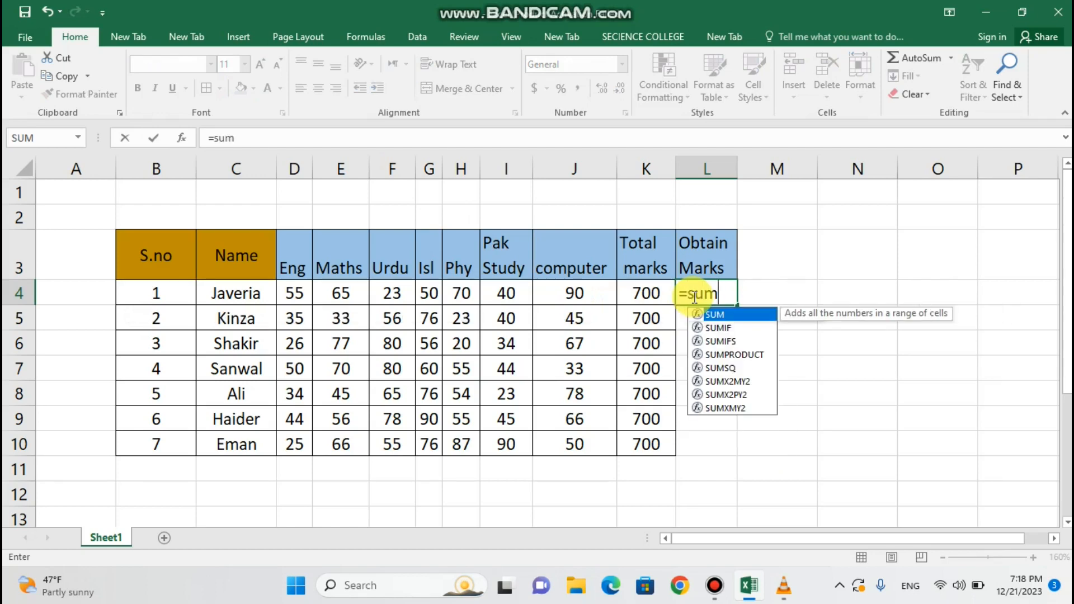
type("(")
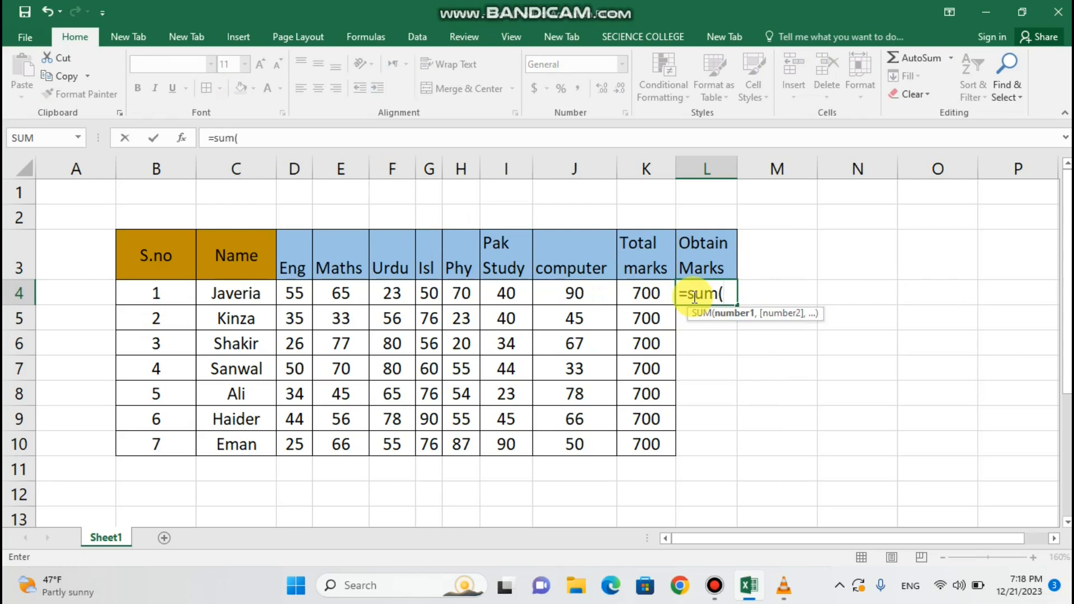
left_click(290, 292)
left_click_drag(291, 291, 566, 288)
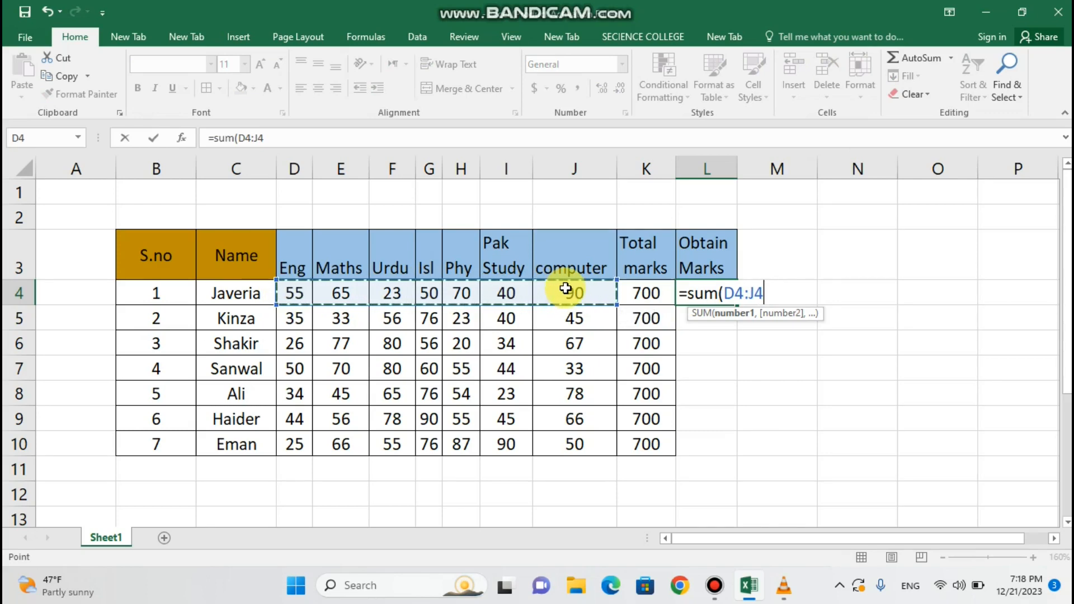
type(")")
key("Return")
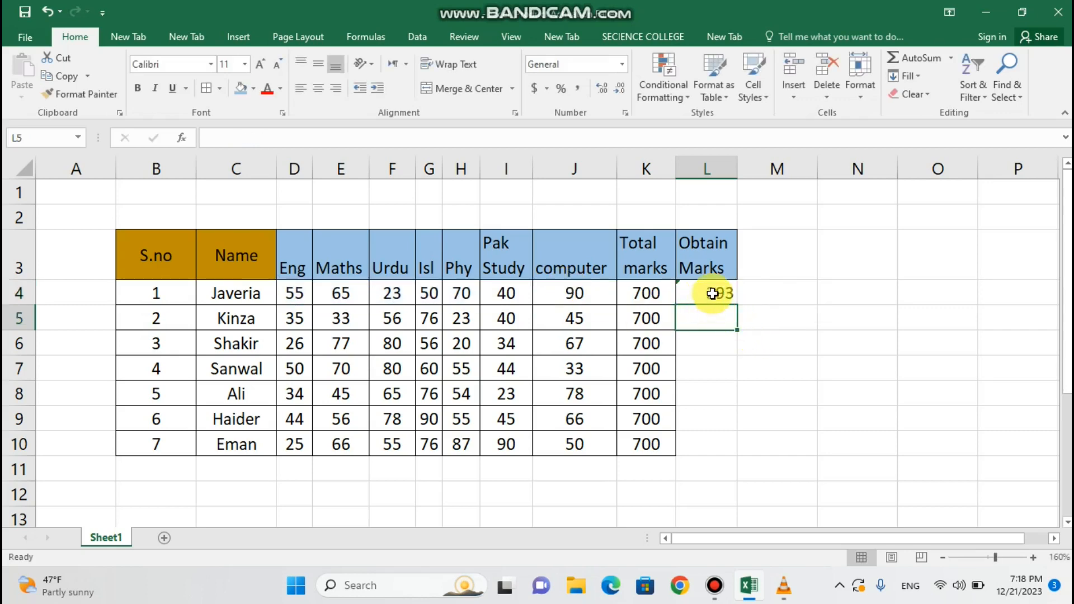
Examine the sum formula in L4, its error-checking options and the subject marks in D4:J4 that it adds.
left_click(713, 291)
left_click(726, 343)
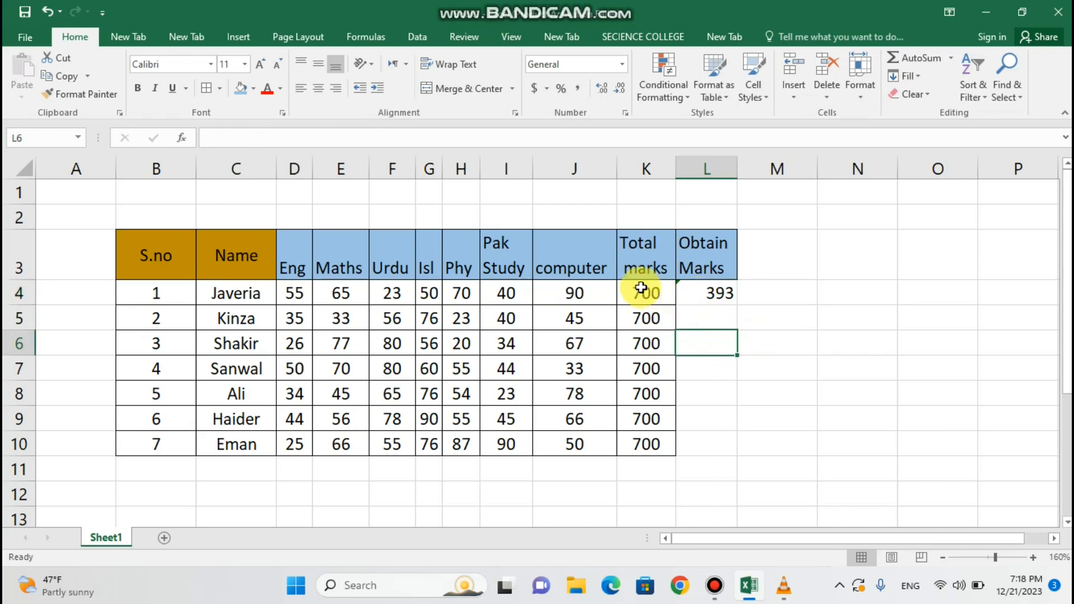
left_click(646, 290)
left_click(742, 302)
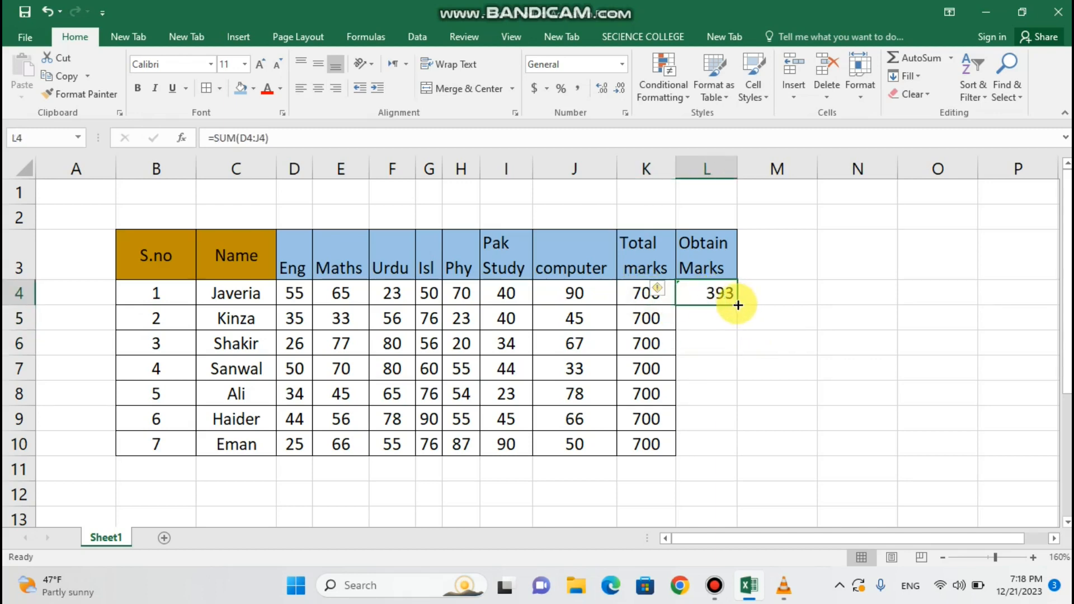
mouse_move(662, 288)
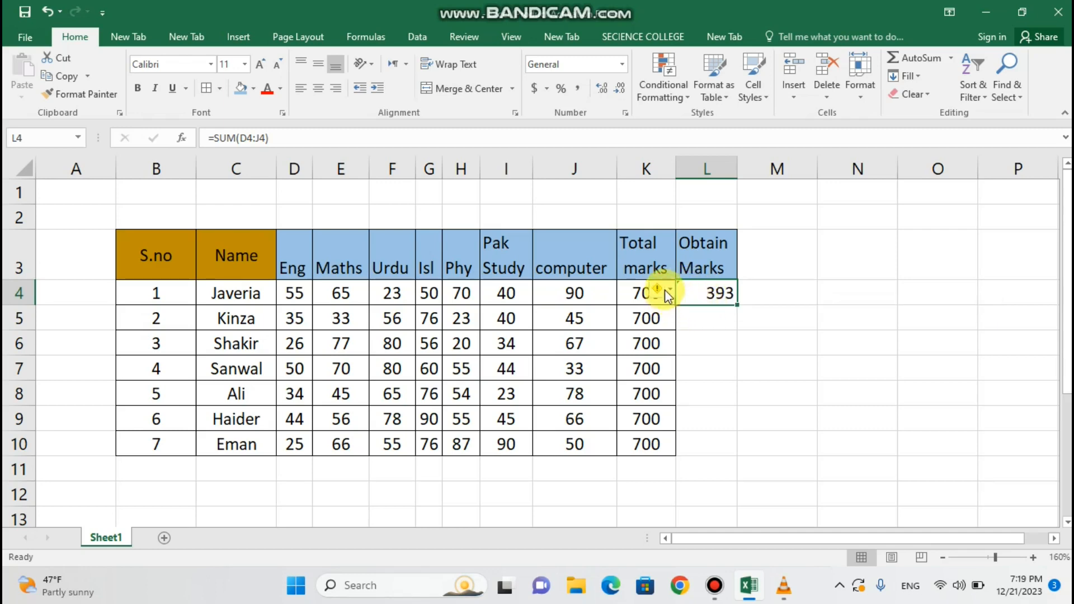
left_click(669, 287)
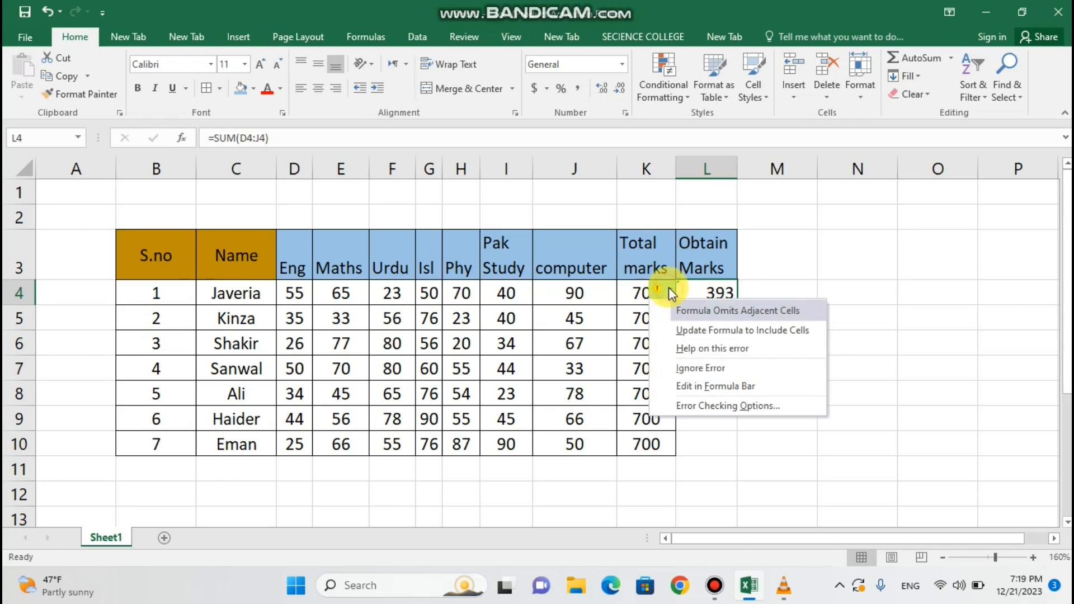
left_click(749, 436)
left_click_drag(295, 293, 565, 288)
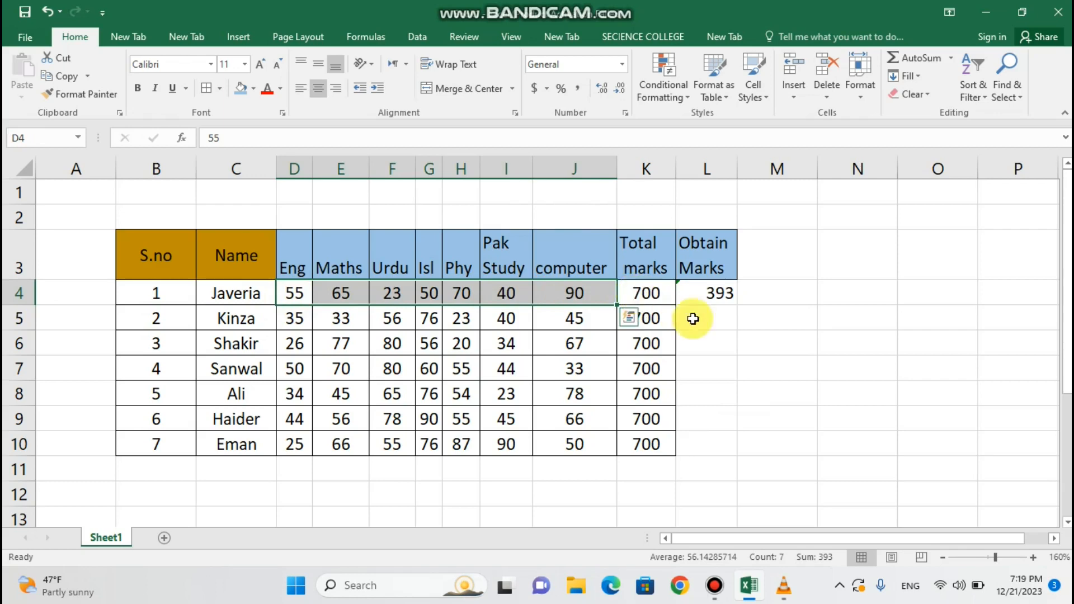
left_click(718, 335)
left_click(698, 297)
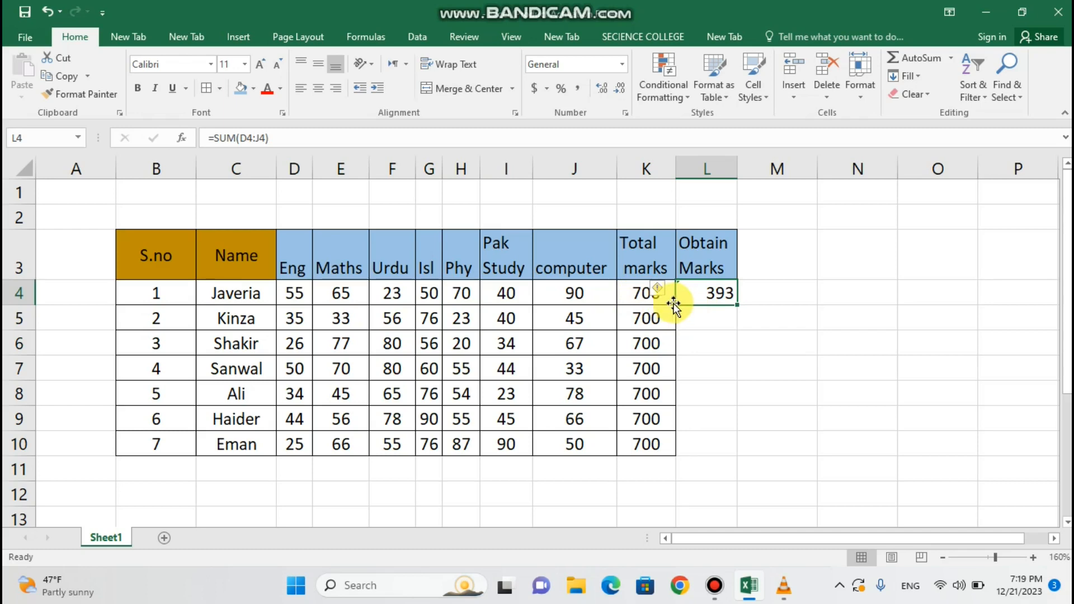
Ignore the omitted-adjacent-cells error flagged on the sum formula in cell L4.
left_click(636, 297)
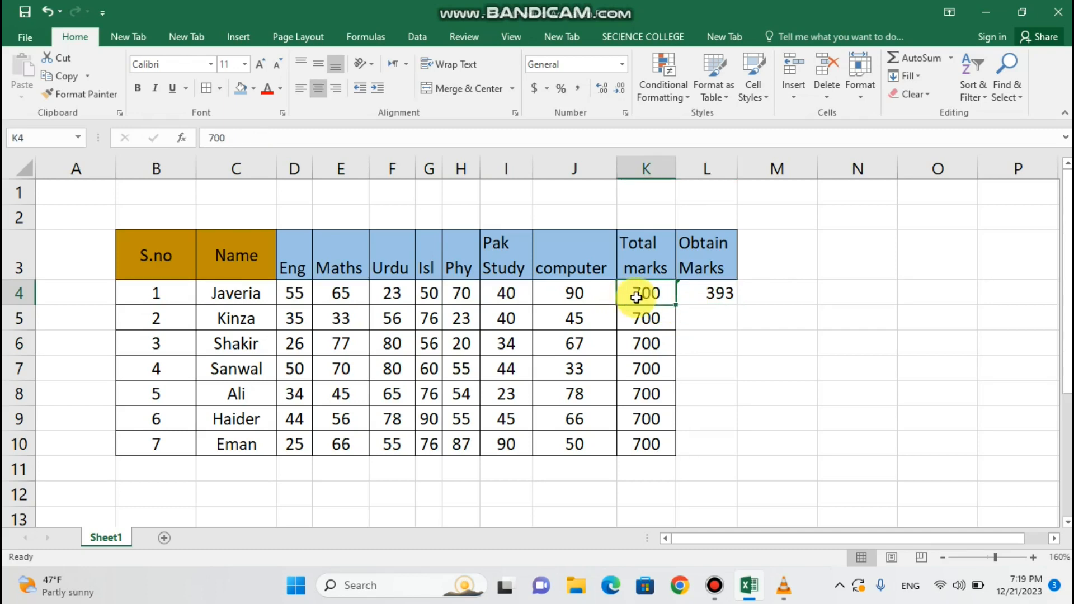
left_click(699, 293)
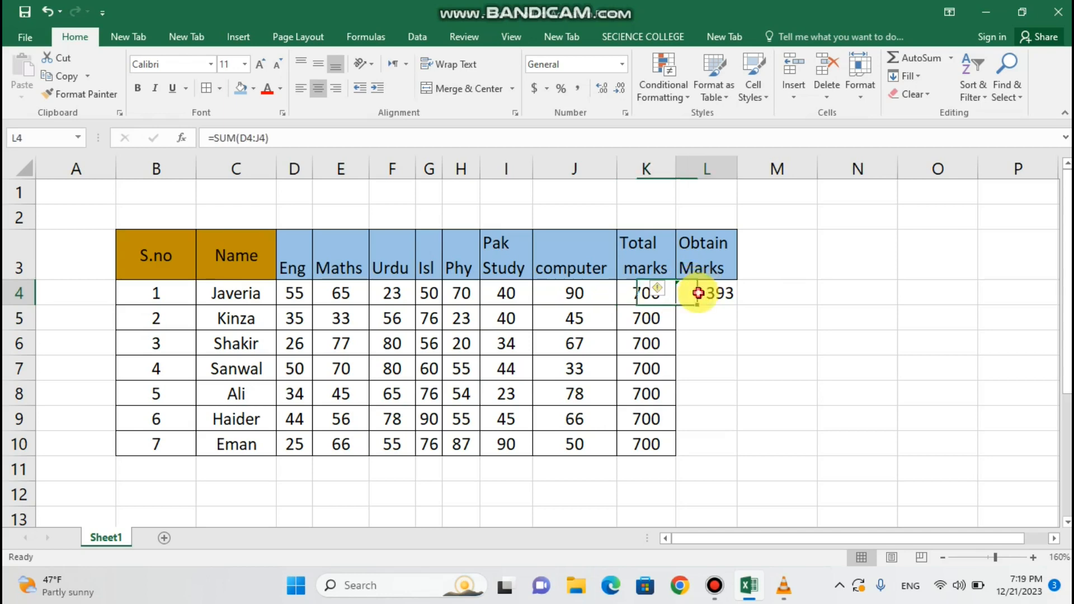
left_click(660, 293)
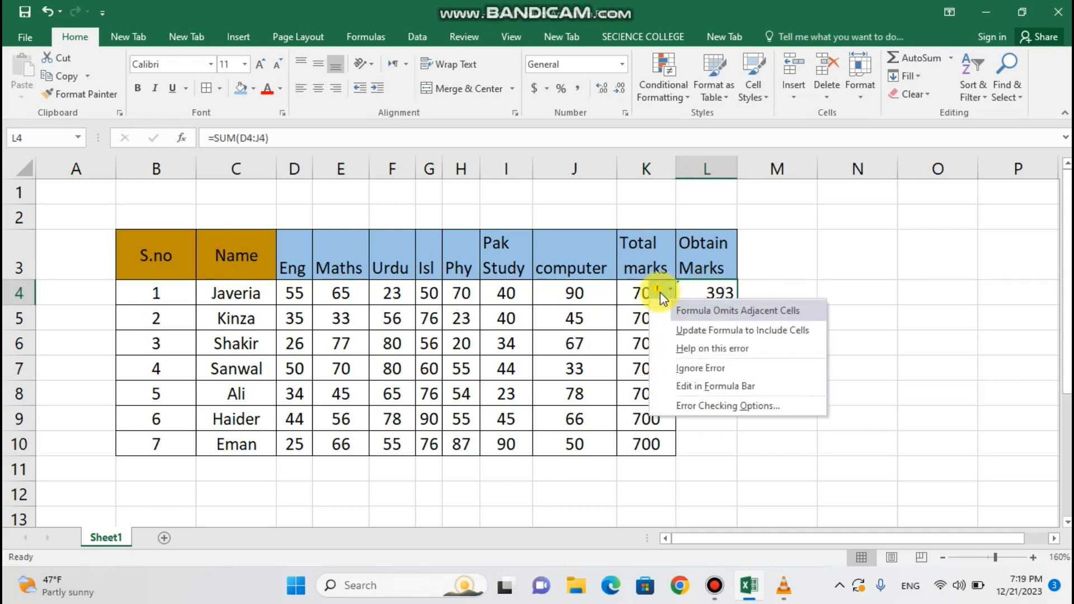
left_click(710, 370)
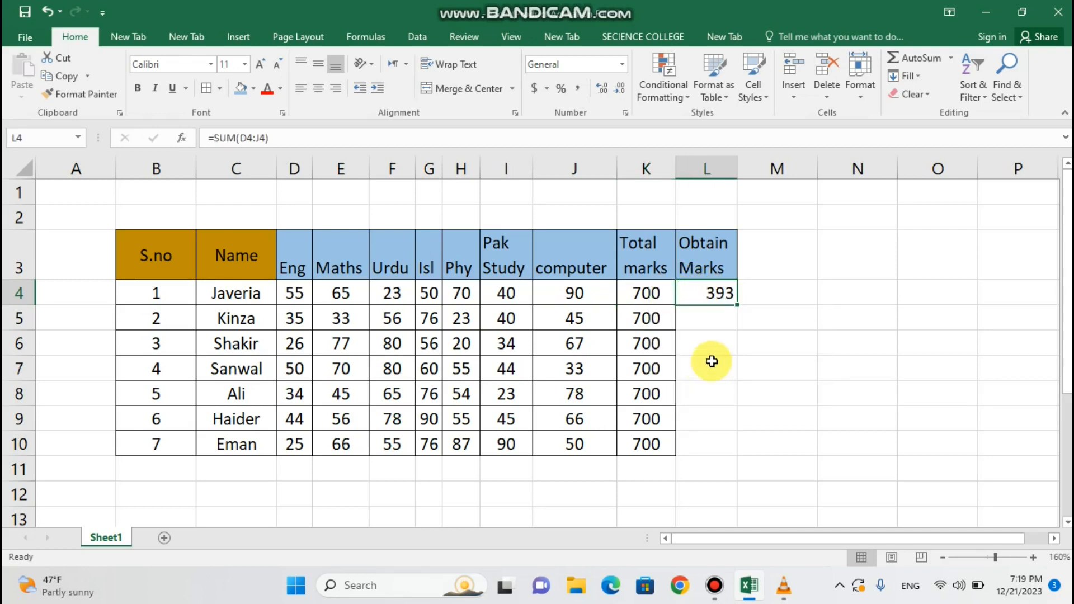
Fill the sum formula from L4 down to L10 and ignore the formula errors flagged in L5:L10.
left_click_drag(737, 306, 727, 448)
left_click(804, 398)
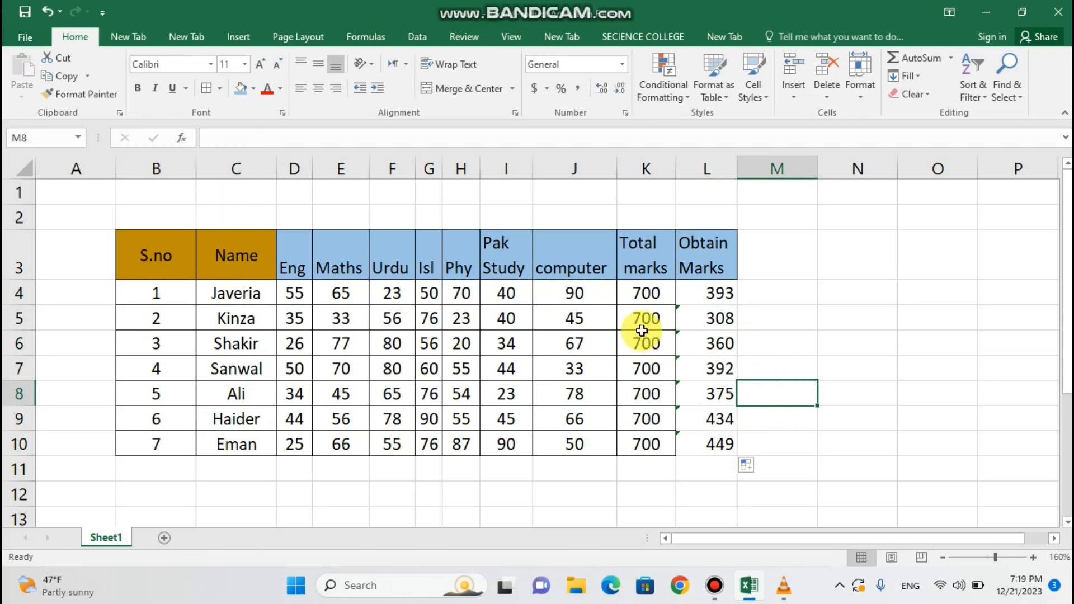
left_click_drag(687, 322, 716, 446)
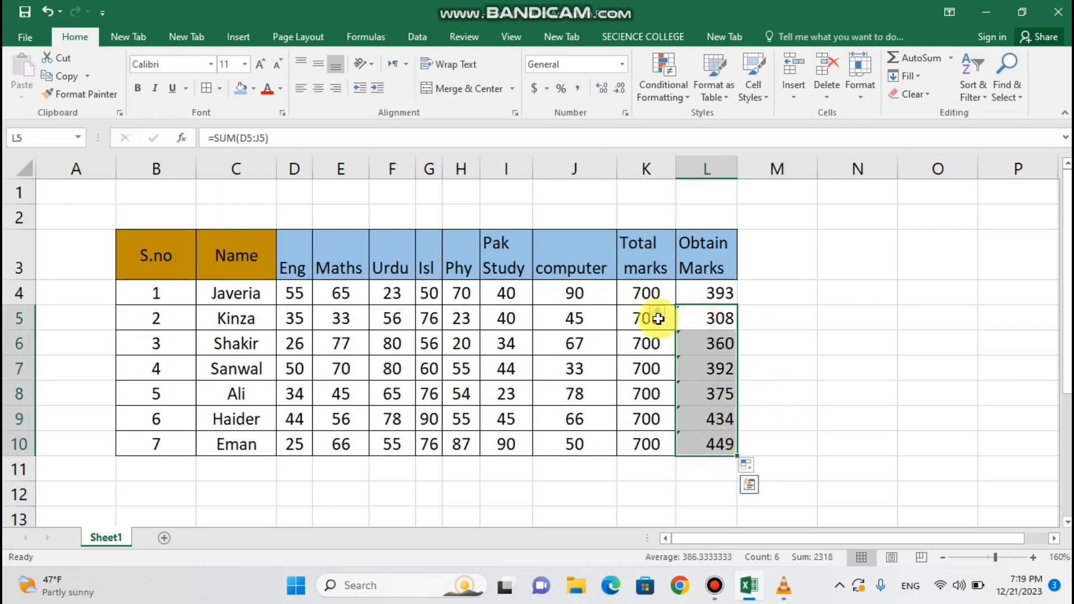
left_click(667, 316)
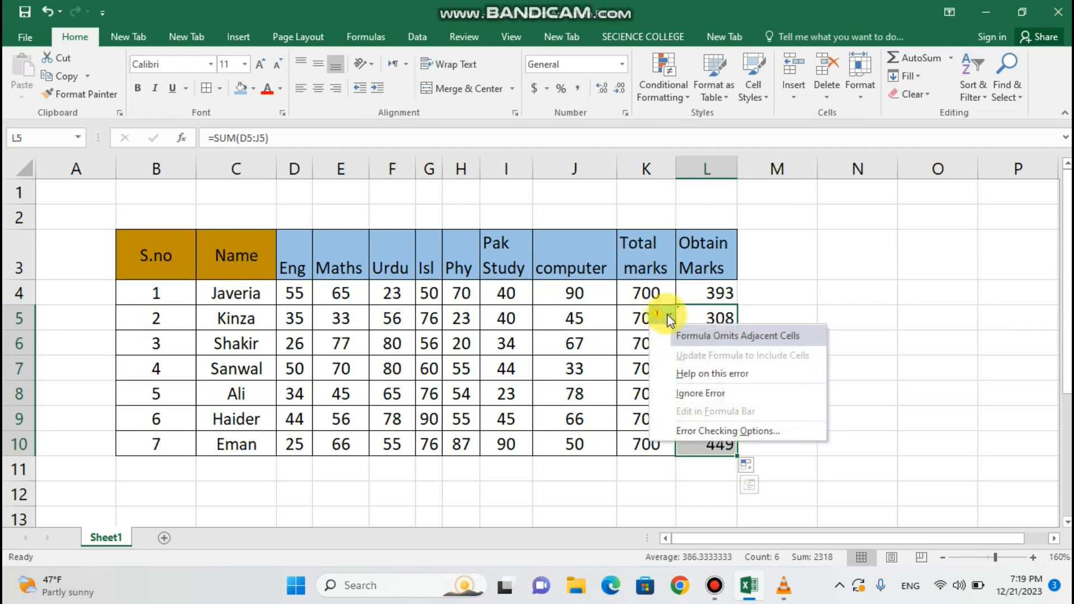
left_click(719, 391)
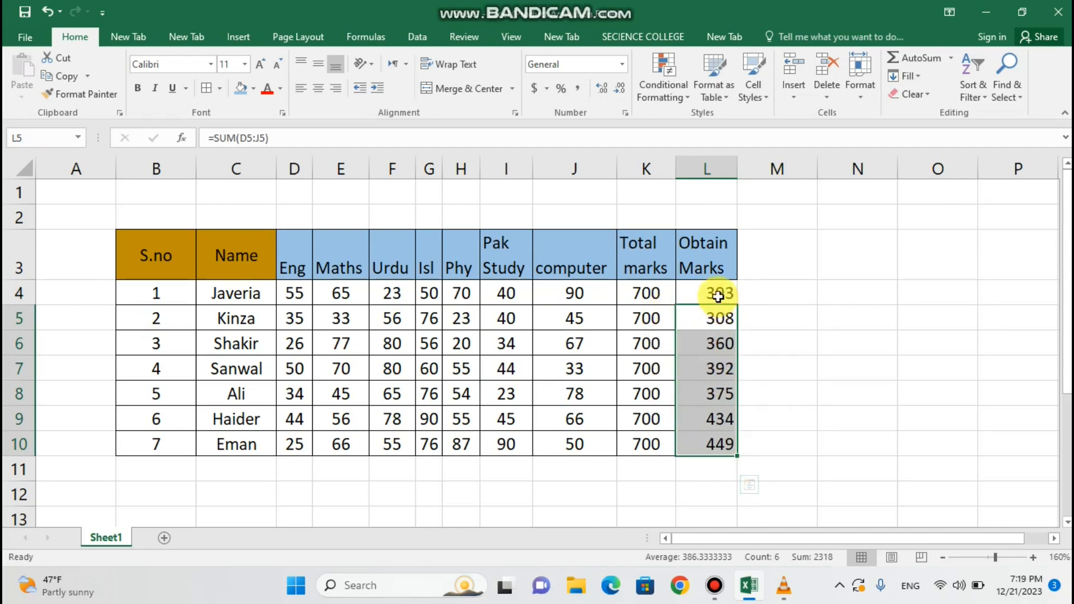
Center the obtained marks in L4:L10 and give the cells a yellow fill with borders on all sides.
left_click_drag(718, 290, 718, 432)
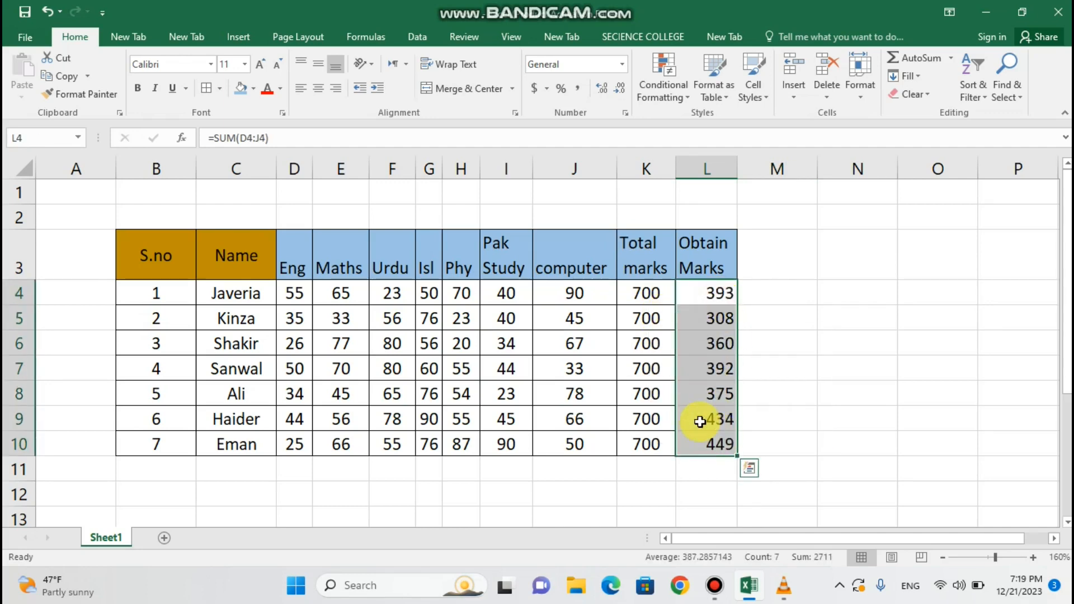
left_click(316, 89)
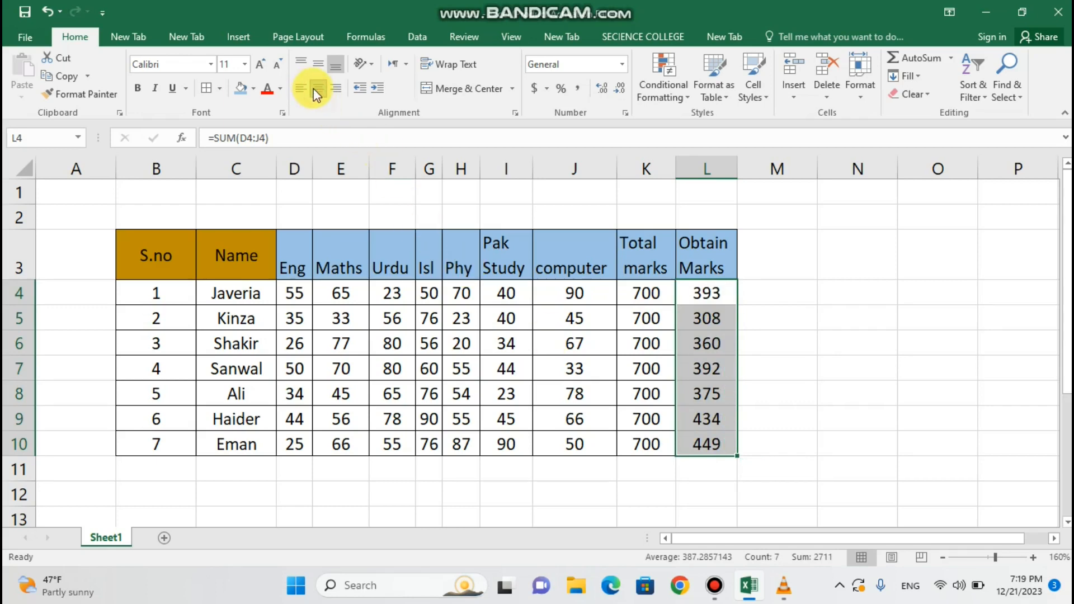
left_click(221, 88)
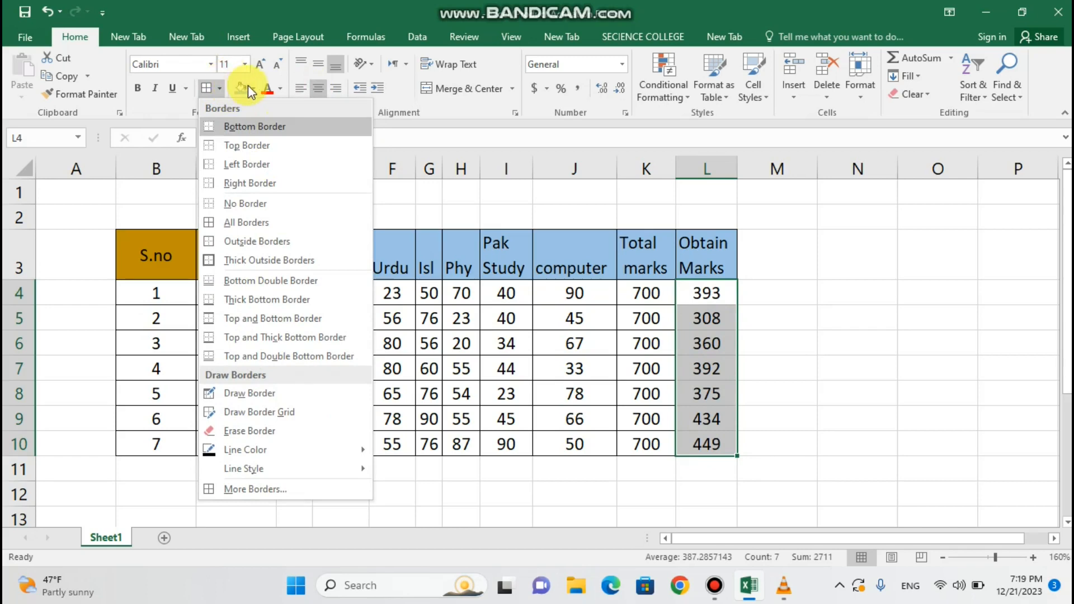
left_click(252, 90)
left_click(252, 89)
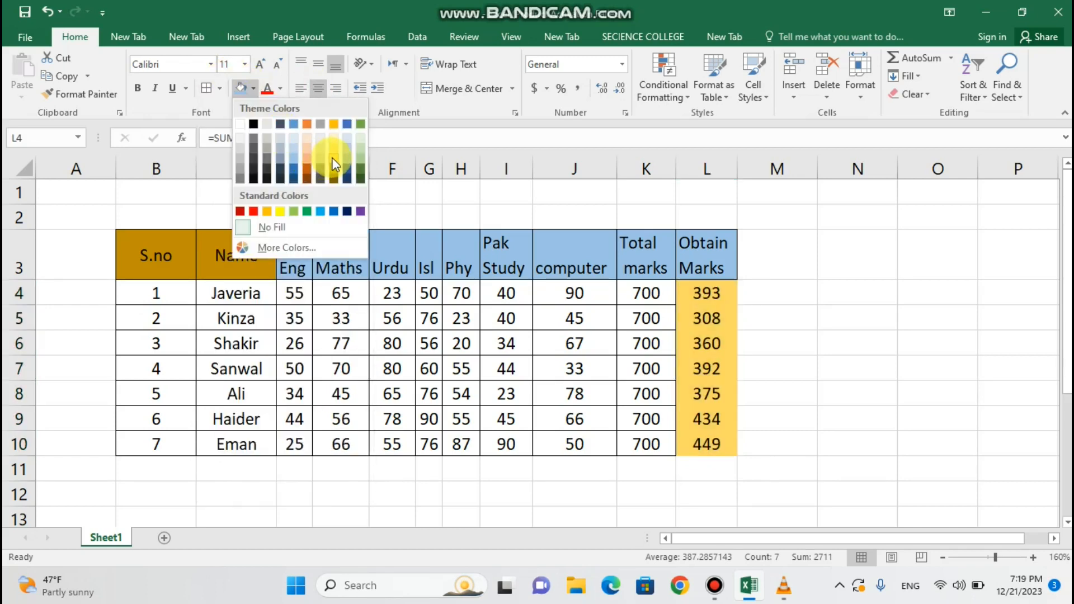
left_click(280, 211)
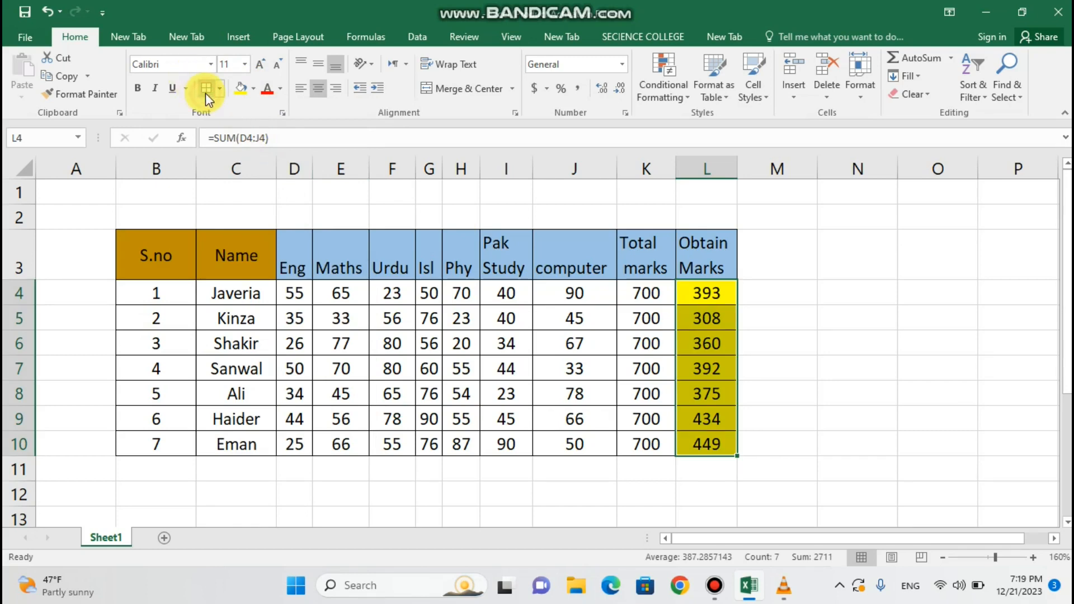
left_click(766, 217)
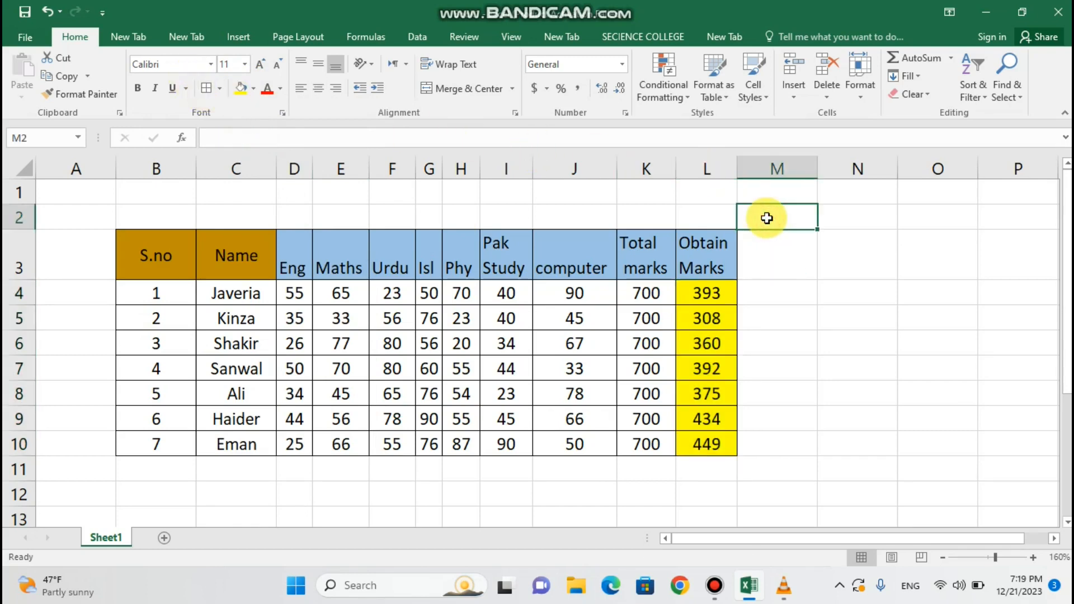
Enter % as the column heading in cell M3.
left_click(786, 275)
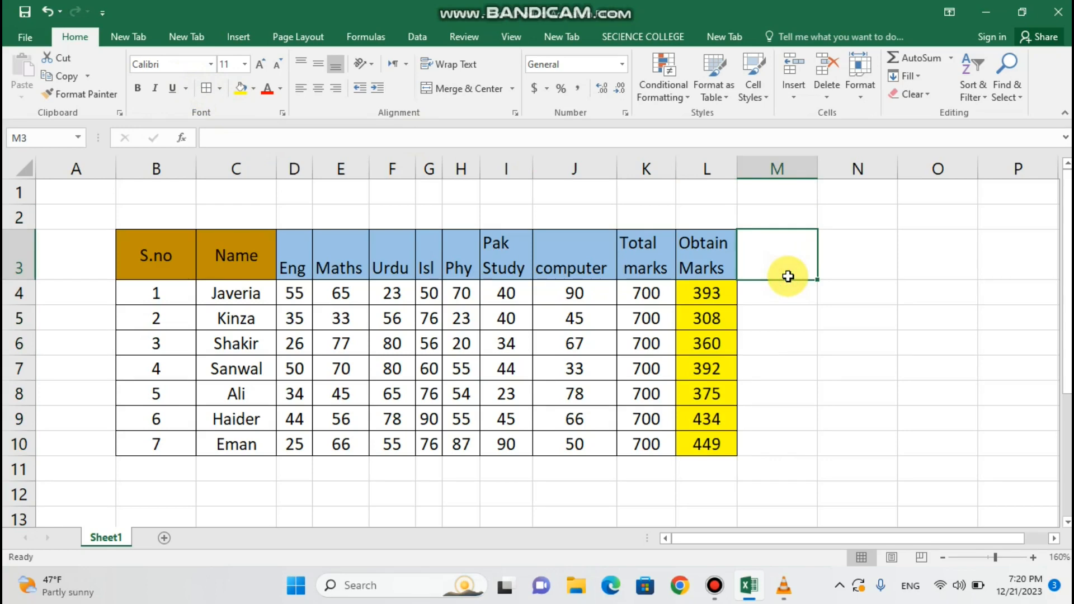
type("%")
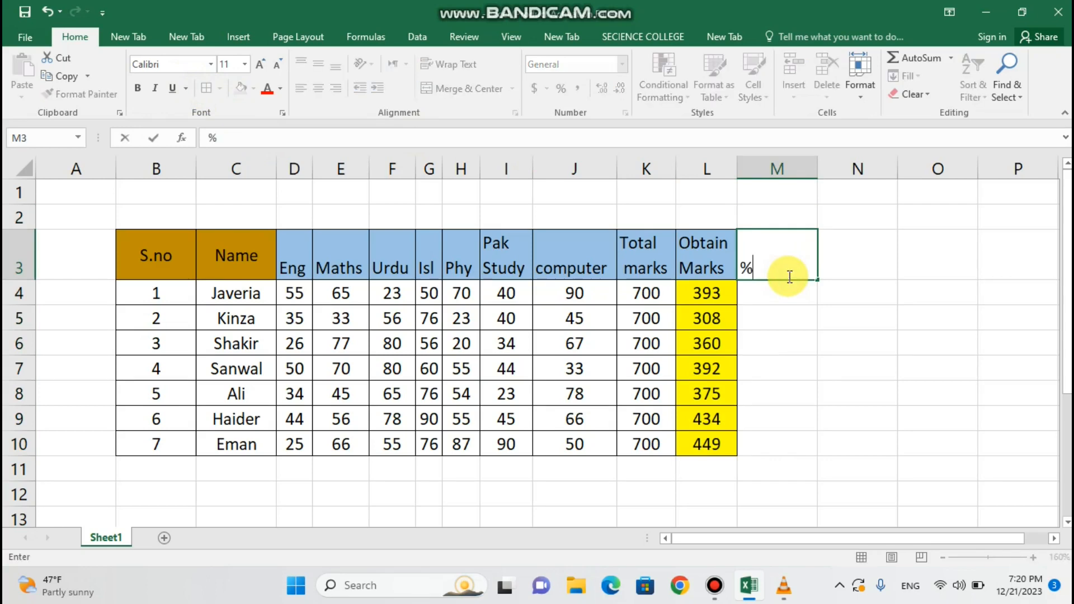
left_click(810, 333)
Center the % heading in M3 horizontally and vertically, and narrow column M to slightly wider than the heading.
left_click(772, 240)
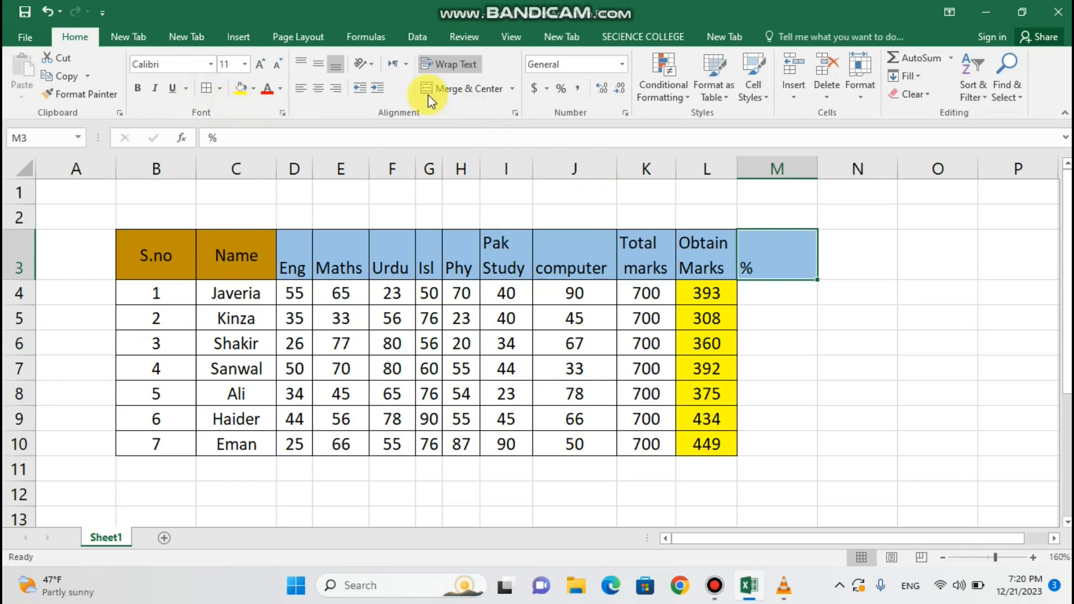
left_click(319, 88)
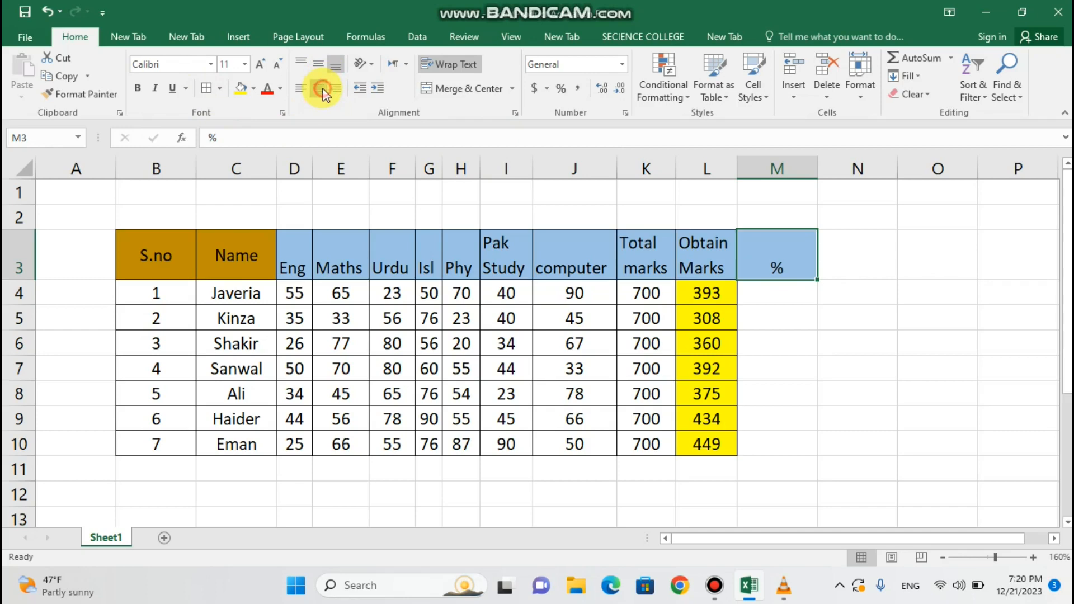
double_click(817, 163)
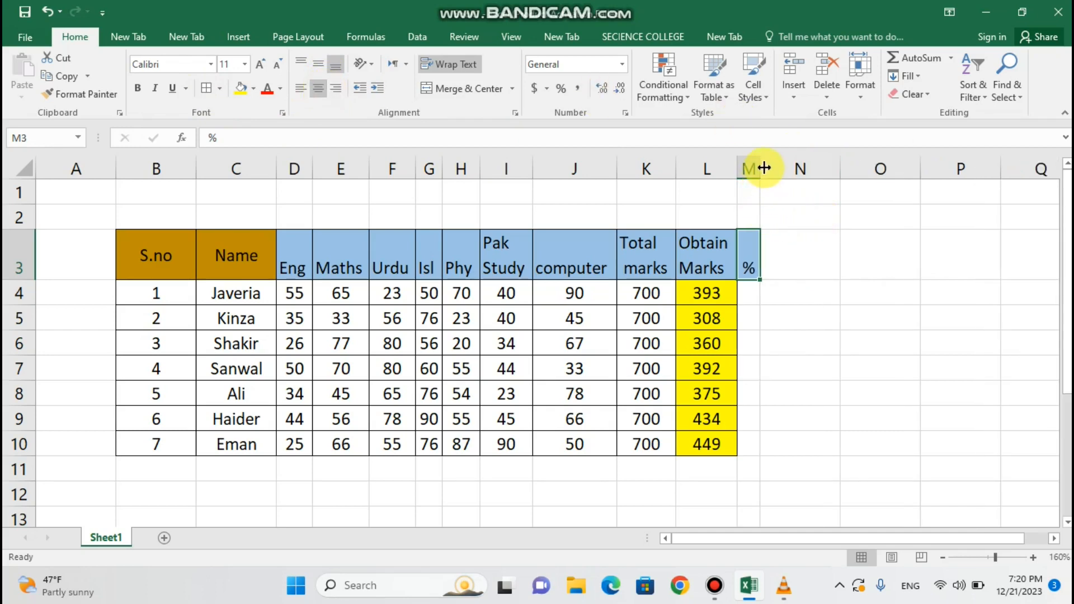
left_click_drag(758, 166, 778, 169)
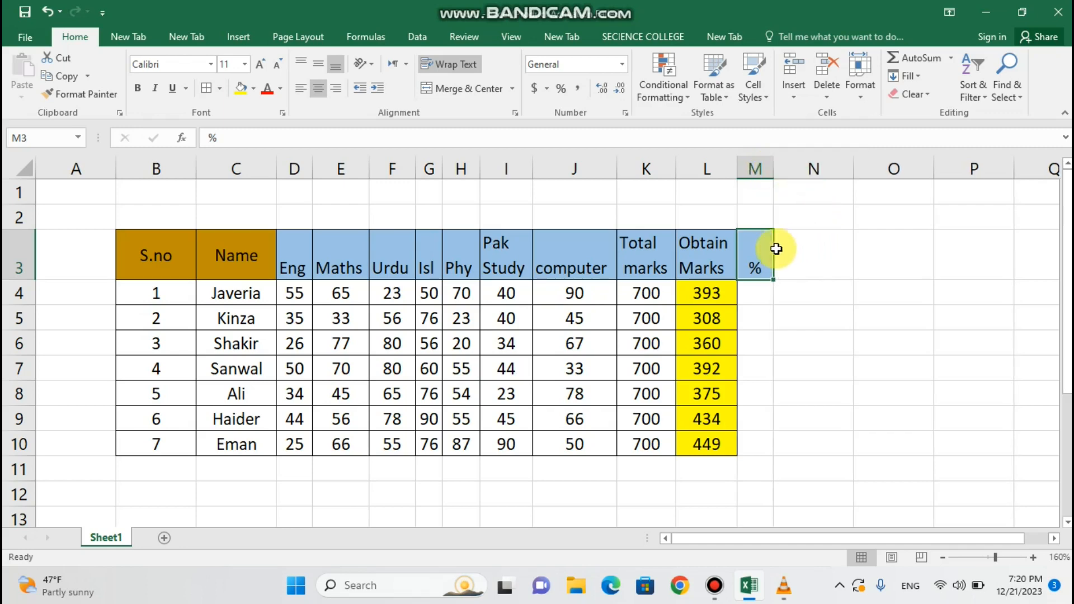
left_click(318, 64)
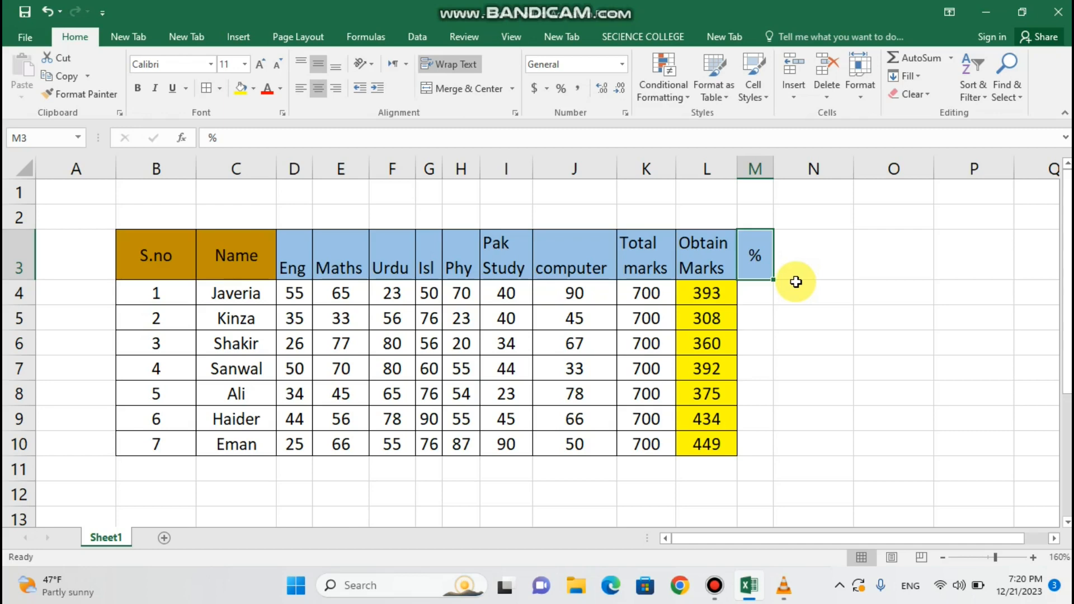
left_click(712, 294)
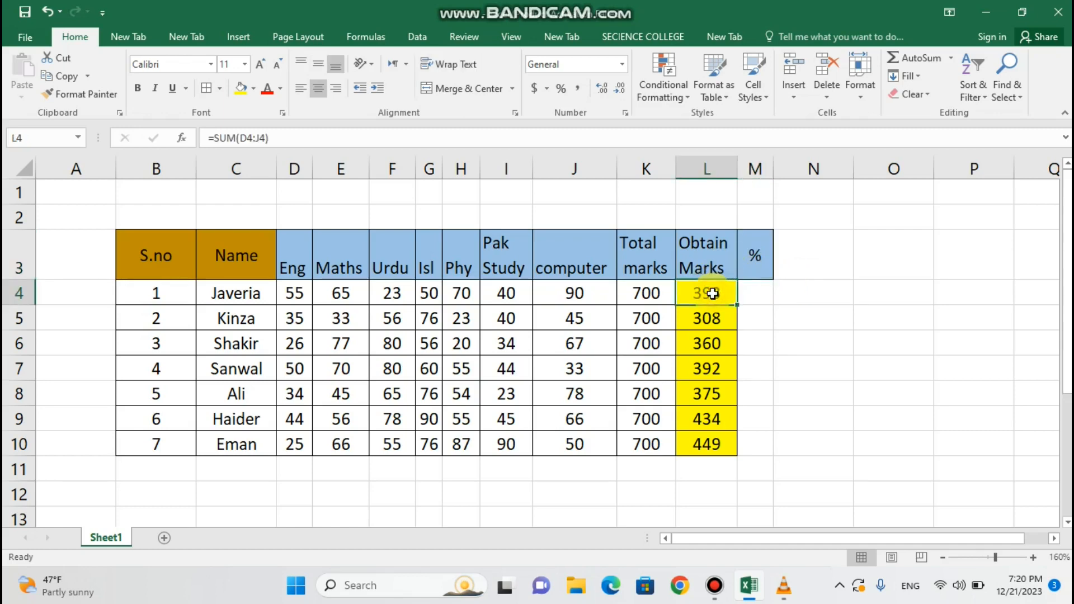
left_click(714, 261)
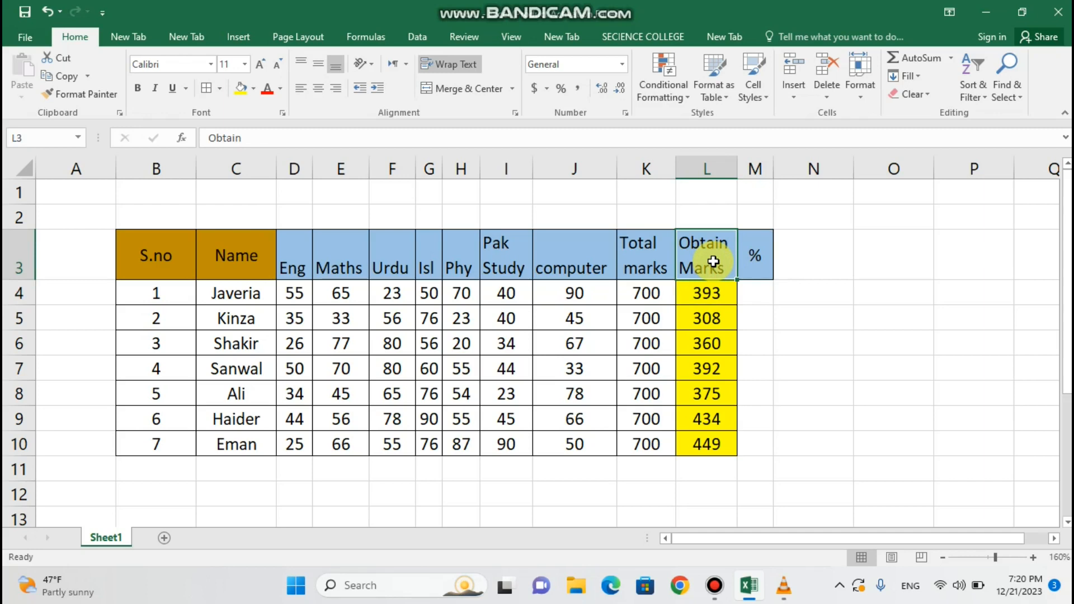
left_click(757, 256)
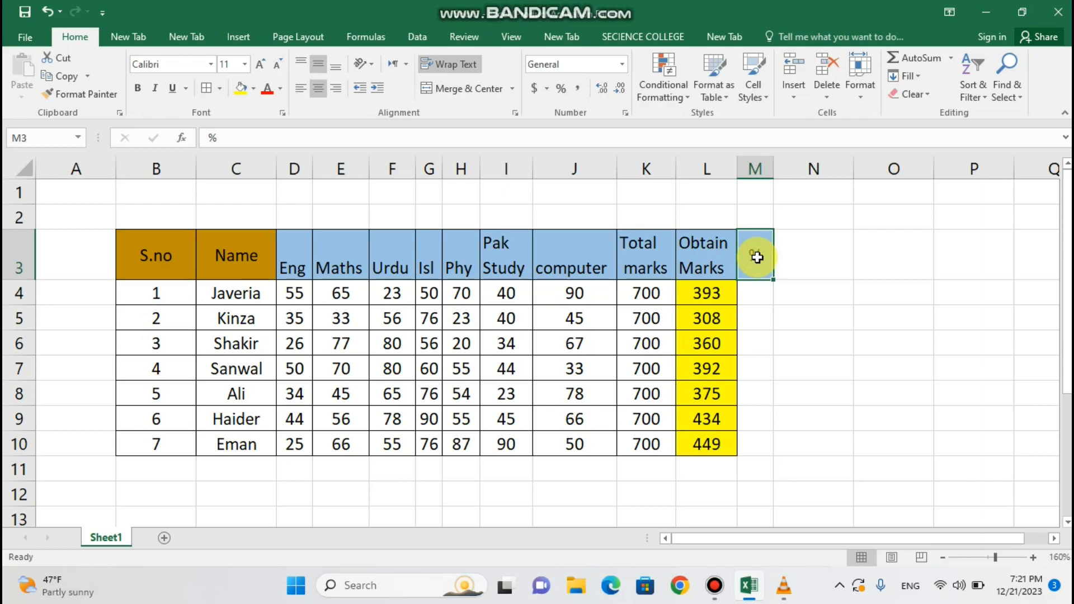
Enter the heading Grade Num on two lines in cell N3 and autofit the width of column N.
left_click(806, 254)
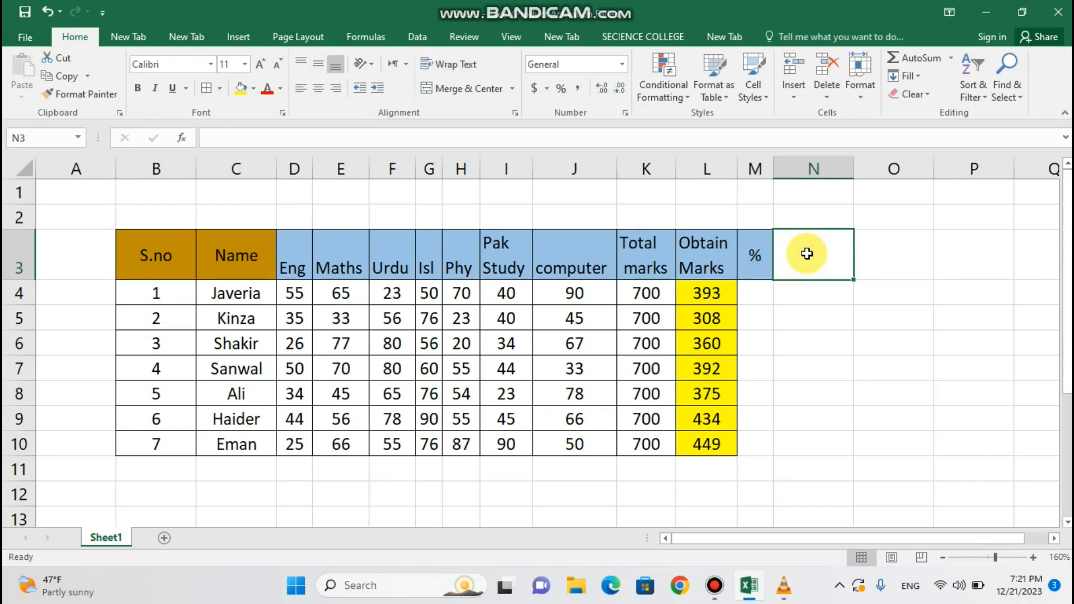
type("Gr")
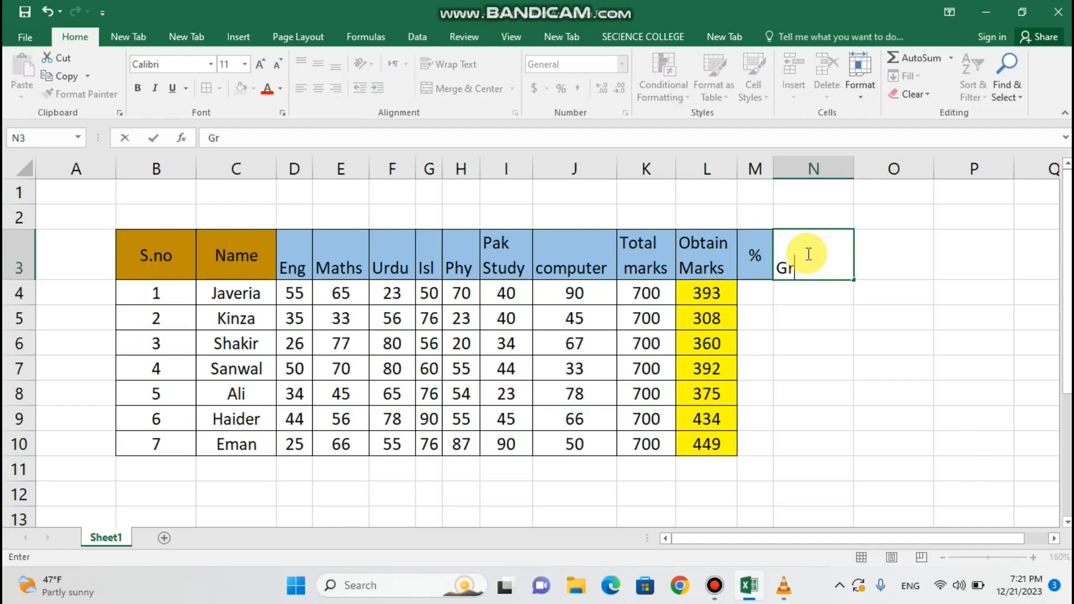
type("ade Num")
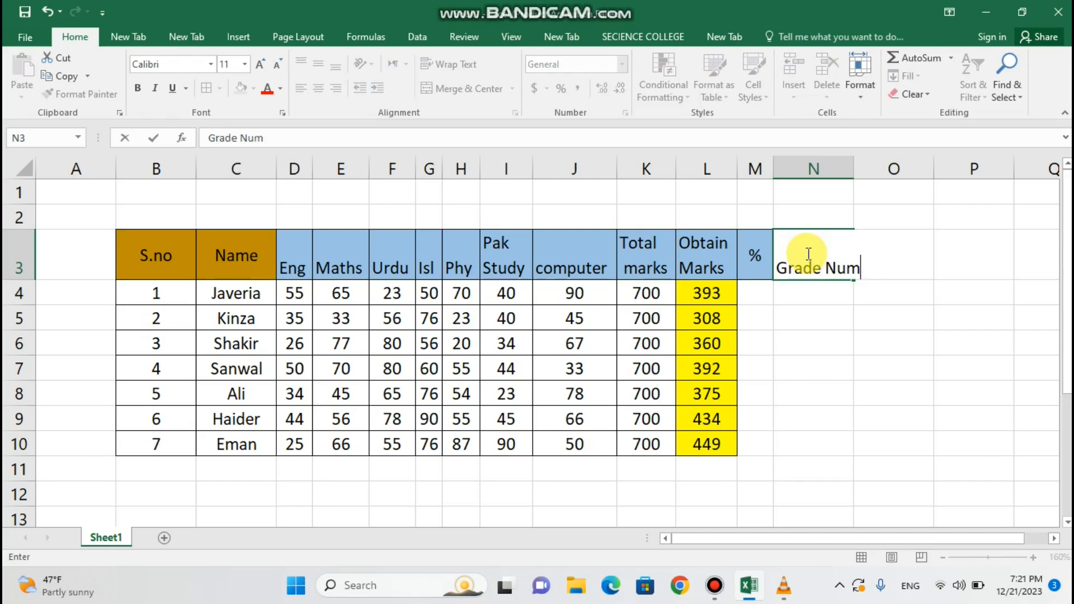
left_click(821, 271)
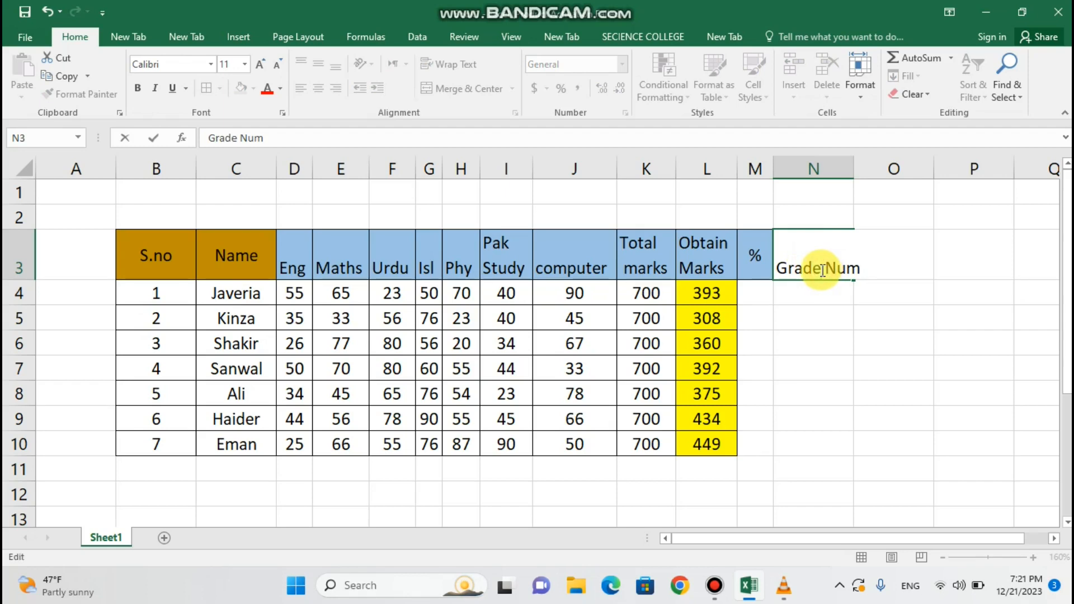
key("alt+Return")
left_click(832, 326)
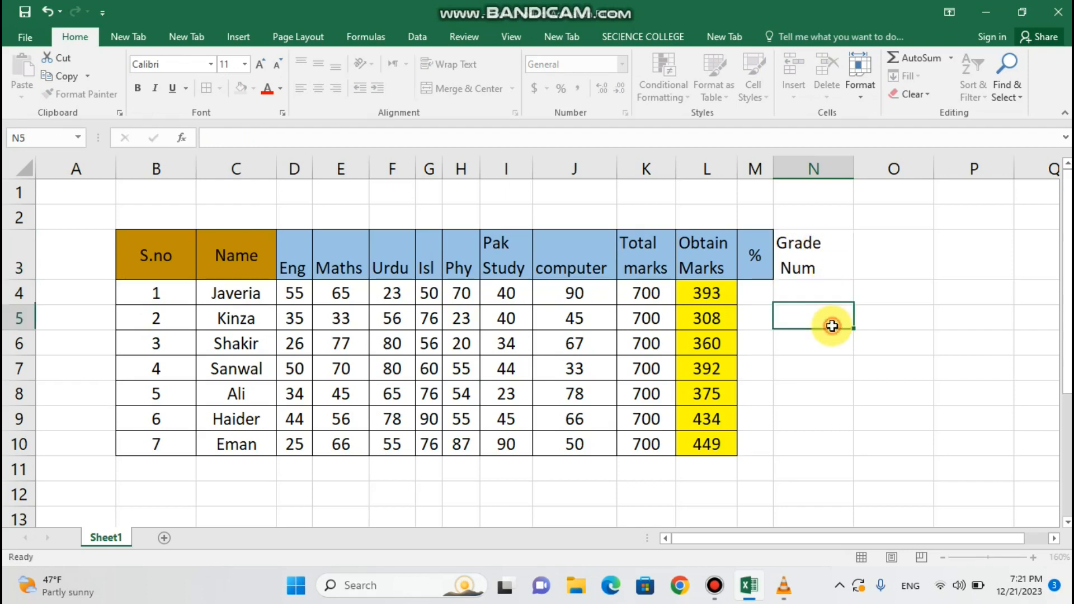
double_click(854, 169)
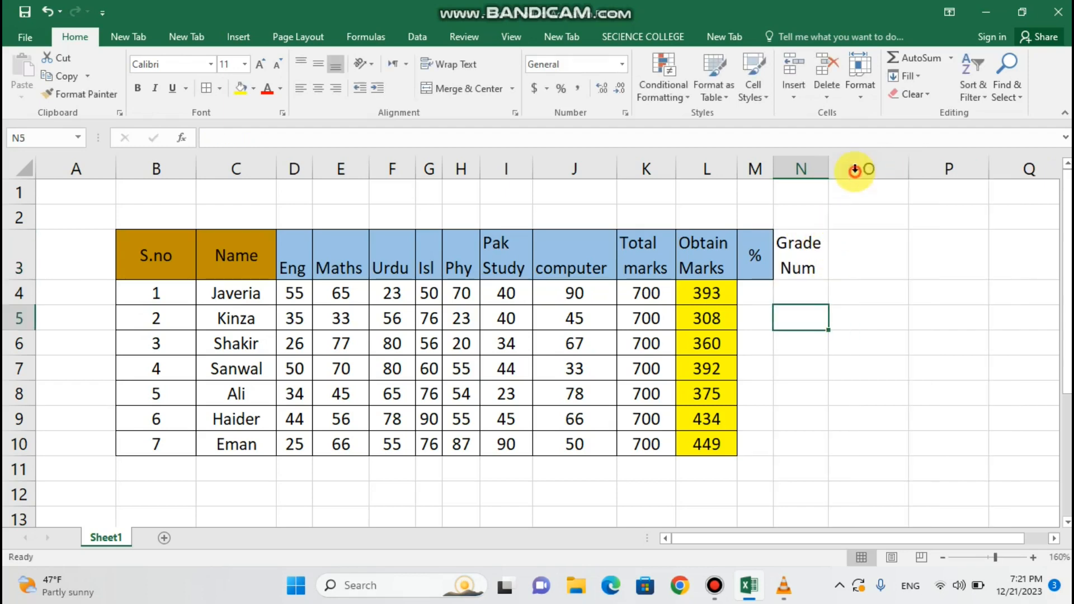
Fill the Grade Num heading cell N3 with the same light blue as the other subject headings.
left_click(794, 266)
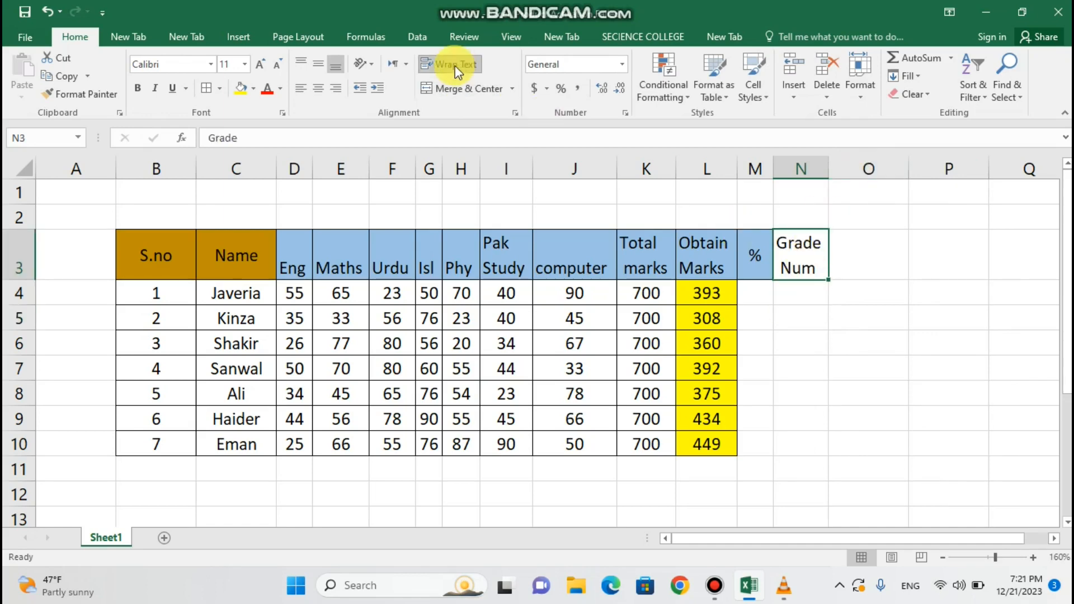
left_click(252, 88)
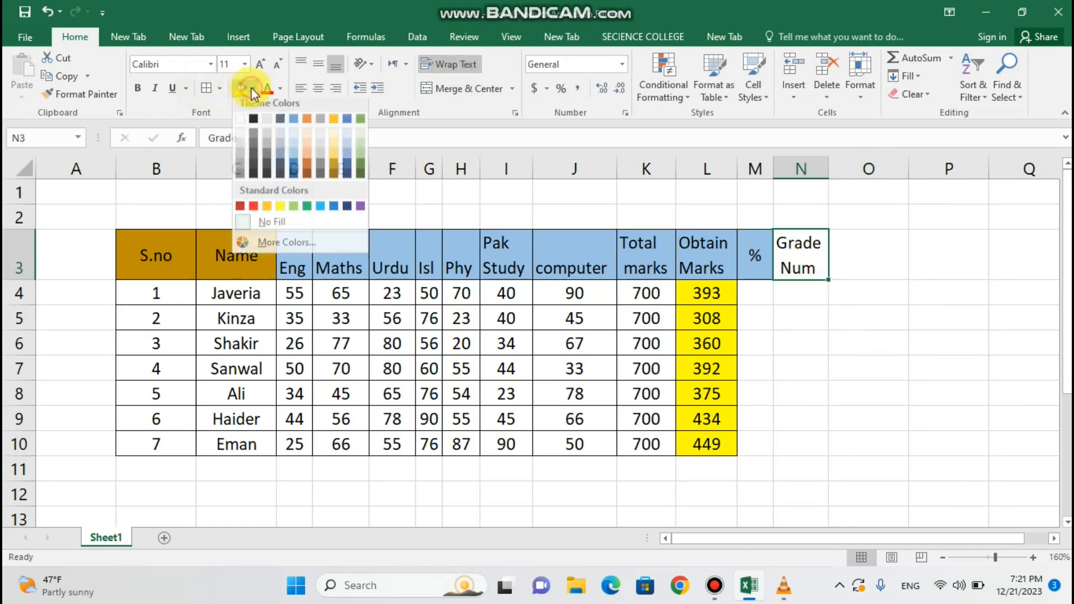
left_click(294, 159)
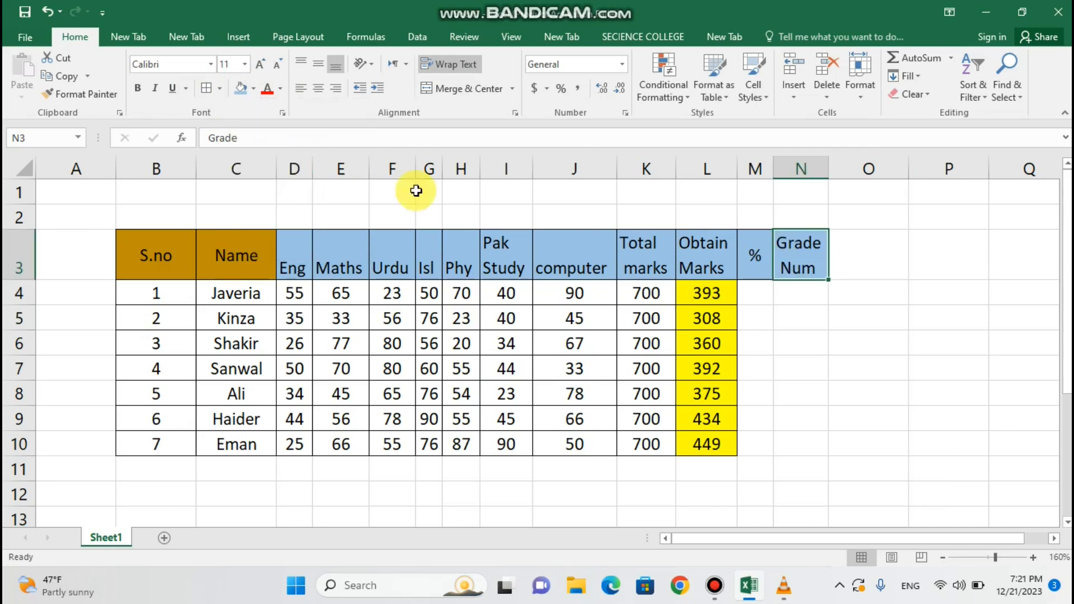
left_click(786, 285)
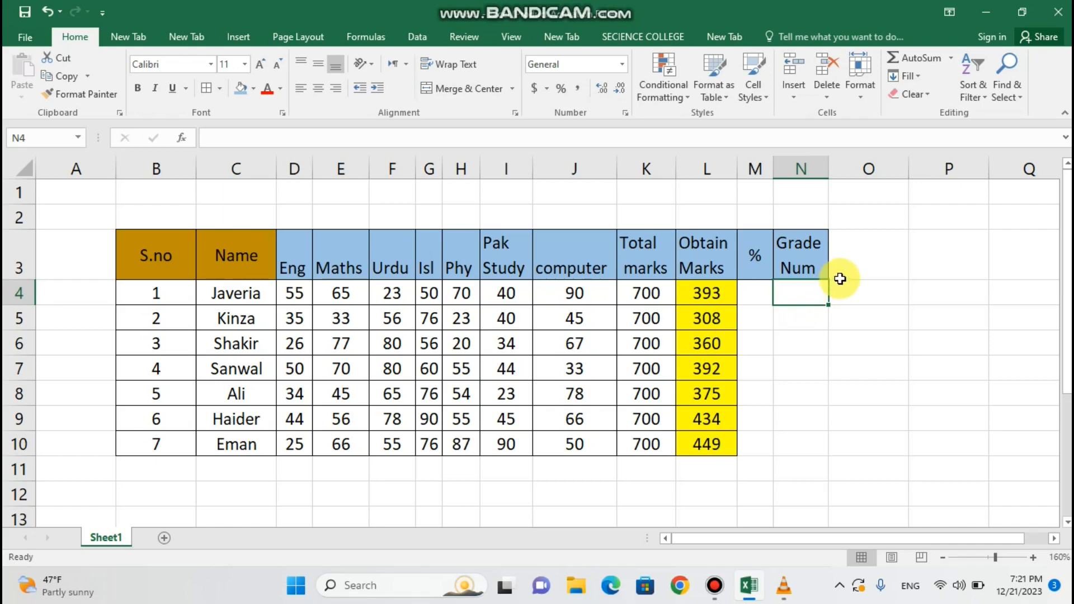
left_click(816, 269)
right_click(816, 269)
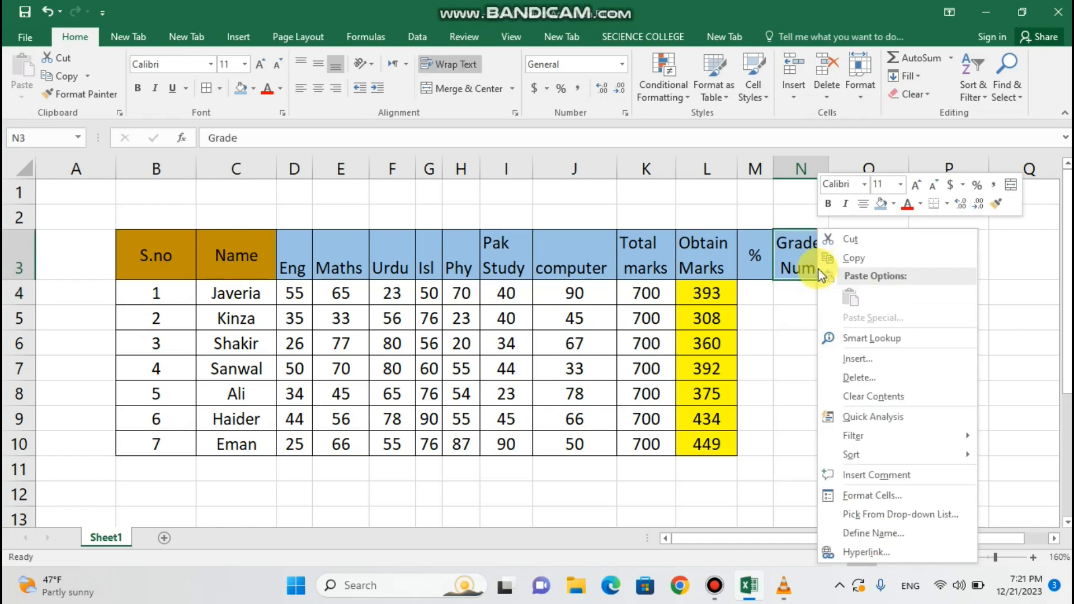
left_click(862, 253)
left_click(861, 258)
right_click(861, 258)
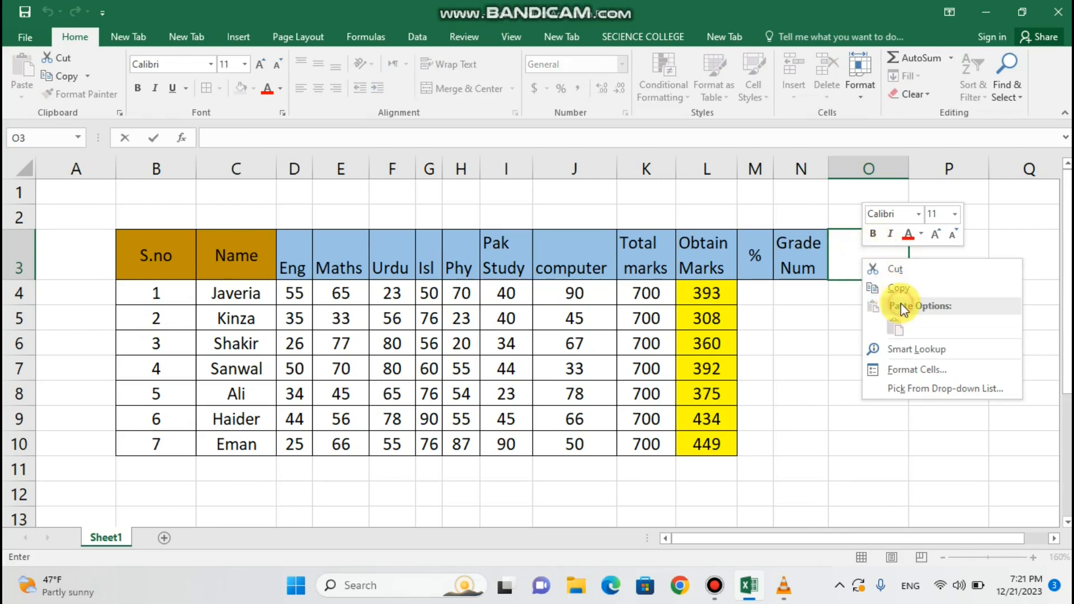
left_click(814, 298)
Copy the Grade Num heading cell N3 and paste it with its formatting into O3.
left_click(802, 256)
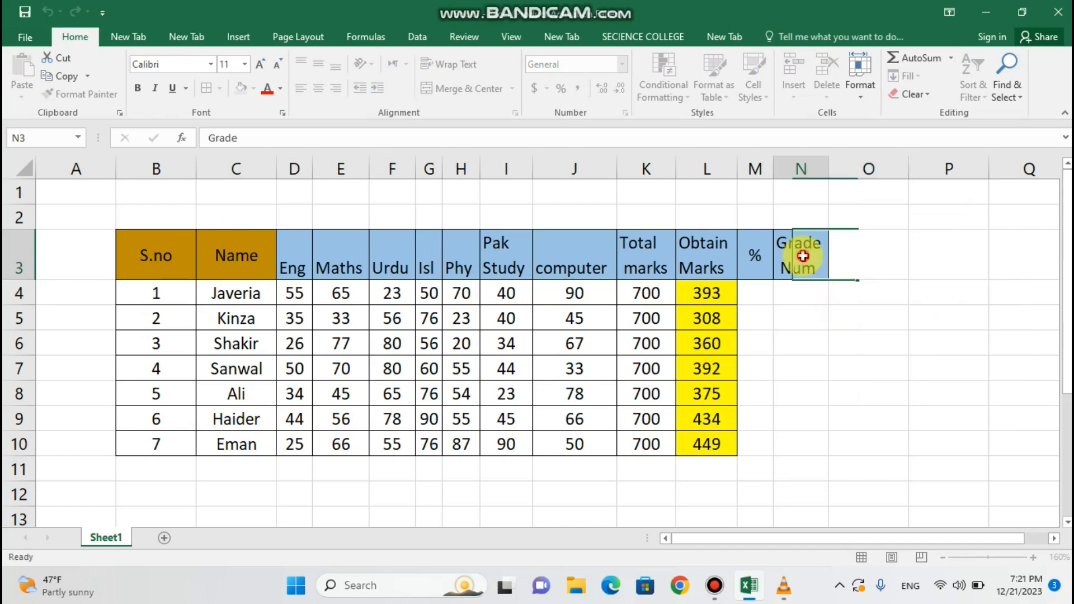
right_click(803, 256)
left_click(824, 278)
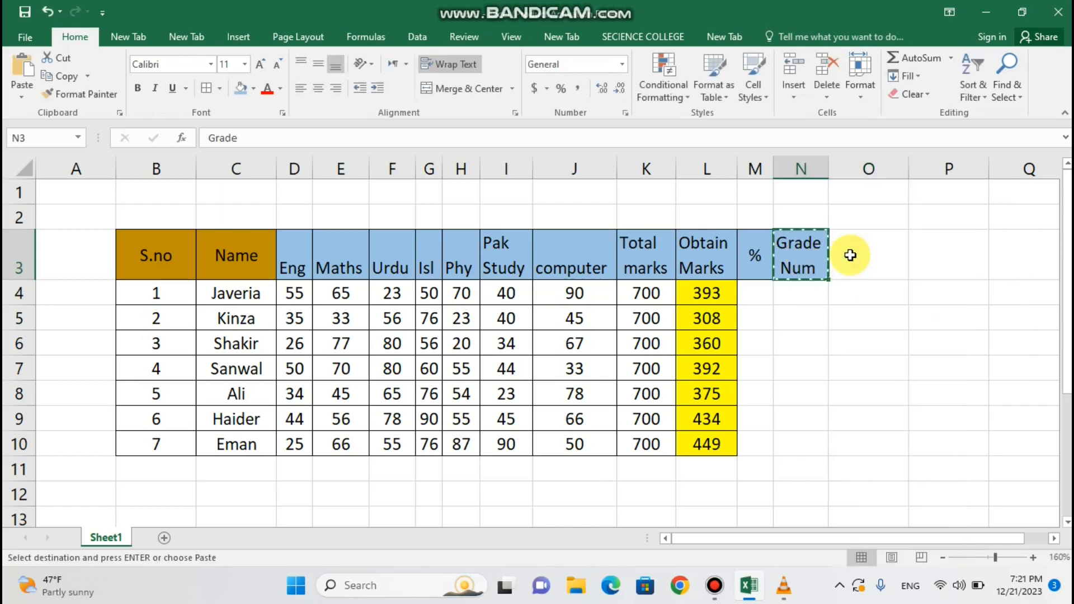
left_click(850, 255)
right_click(850, 255)
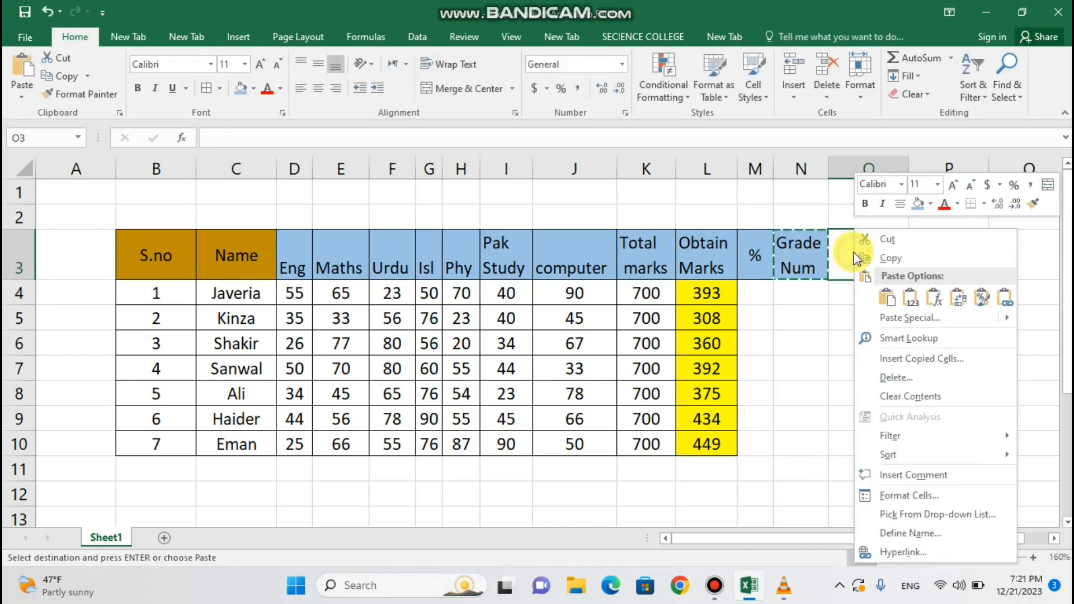
left_click(889, 295)
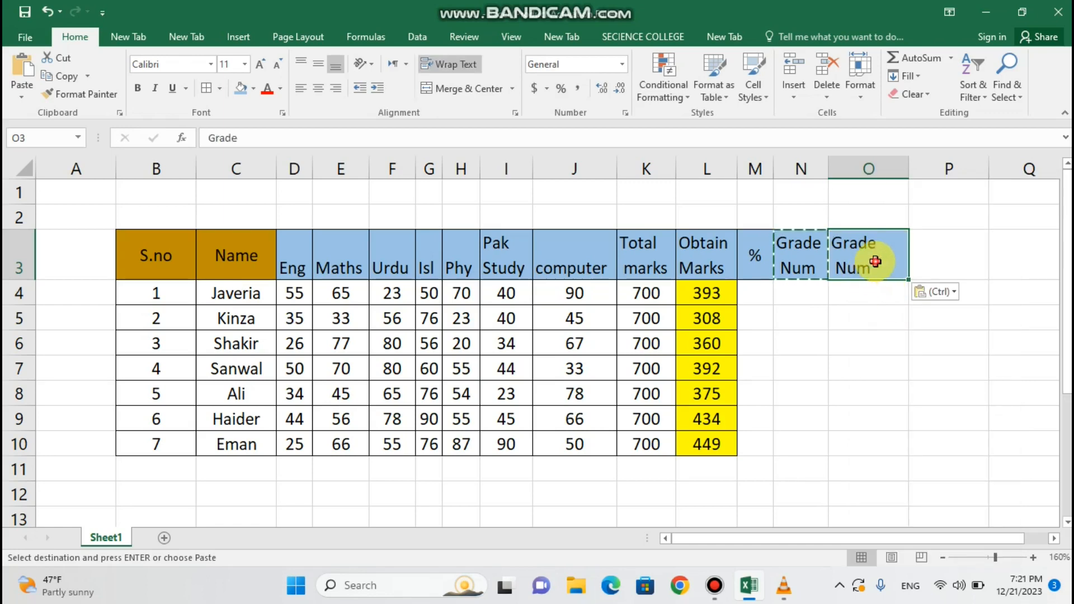
Replace the text in heading cell O3 with Grade % split over two lines.
left_click_drag(869, 316, 872, 280)
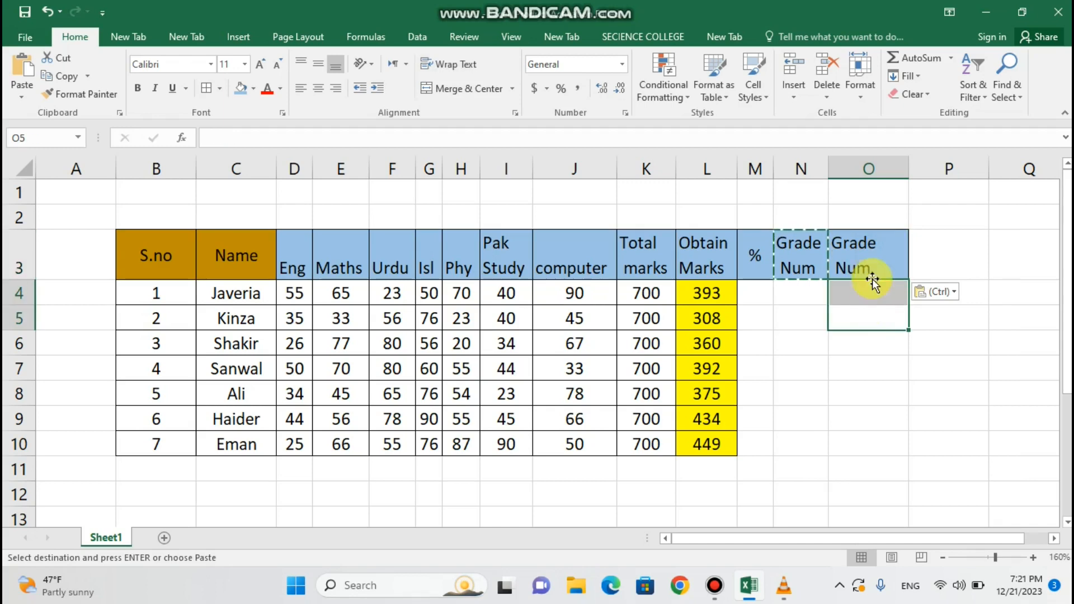
left_click(871, 274)
key("Delete")
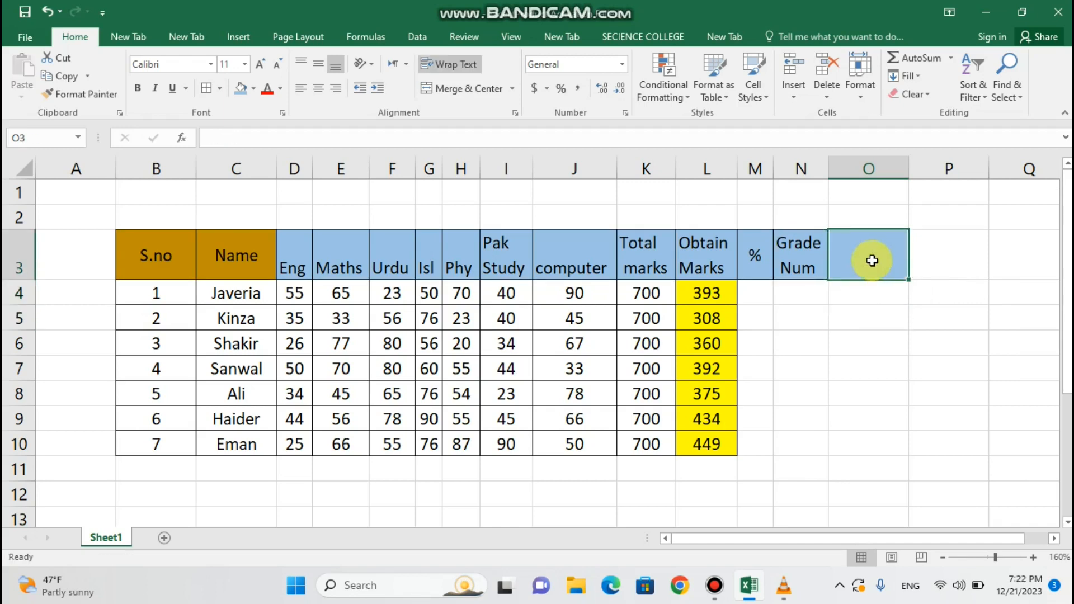
type("Gra")
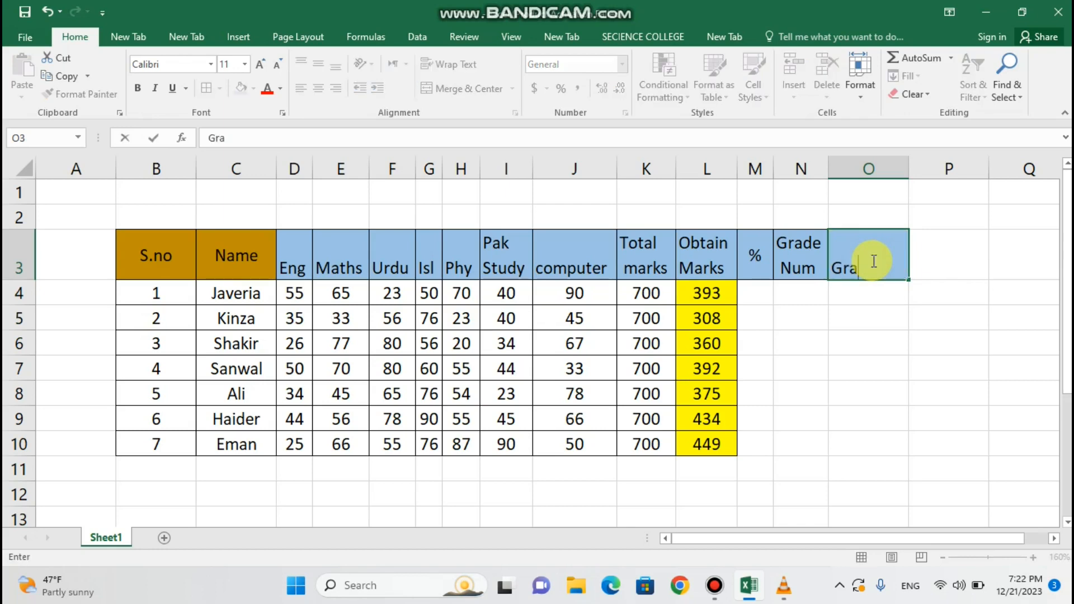
type("de %")
left_click(876, 267)
key("alt+Return")
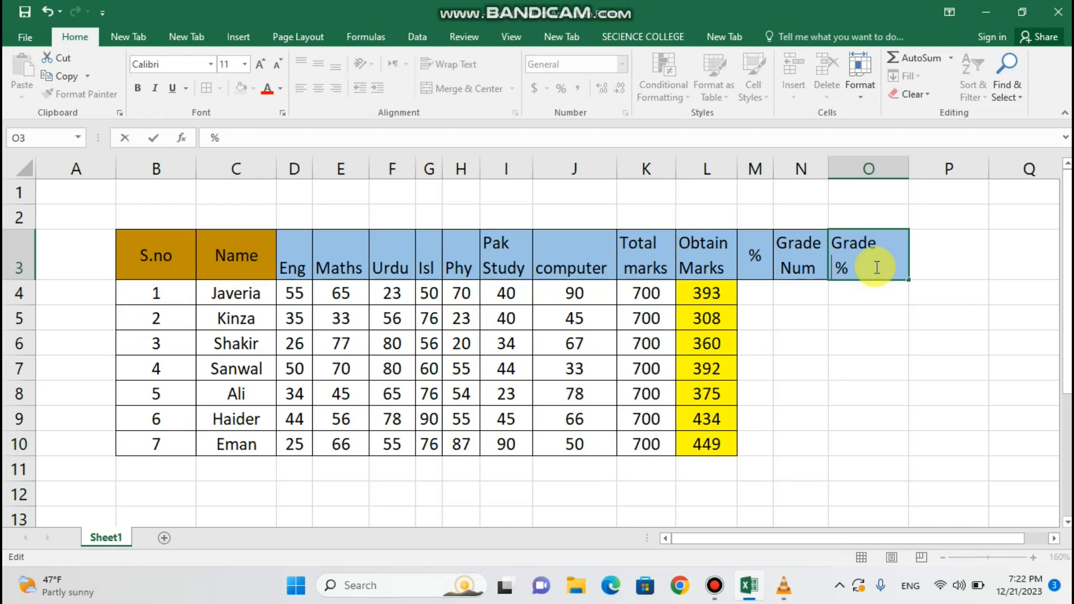
key("Return")
Center the Grade % heading in O3 horizontally.
left_click(874, 264)
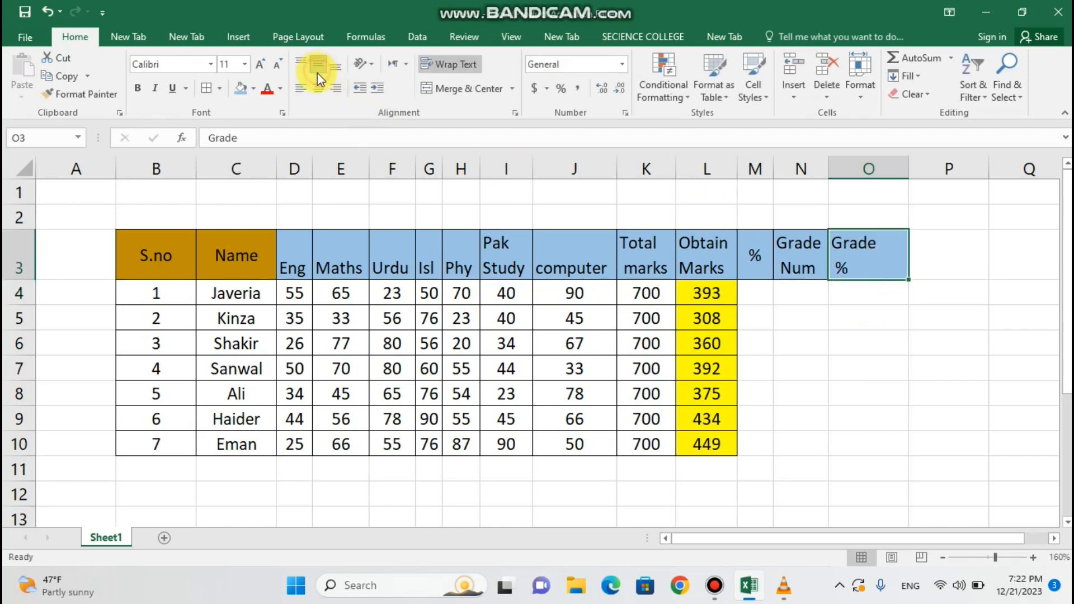
left_click(317, 88)
left_click(785, 316)
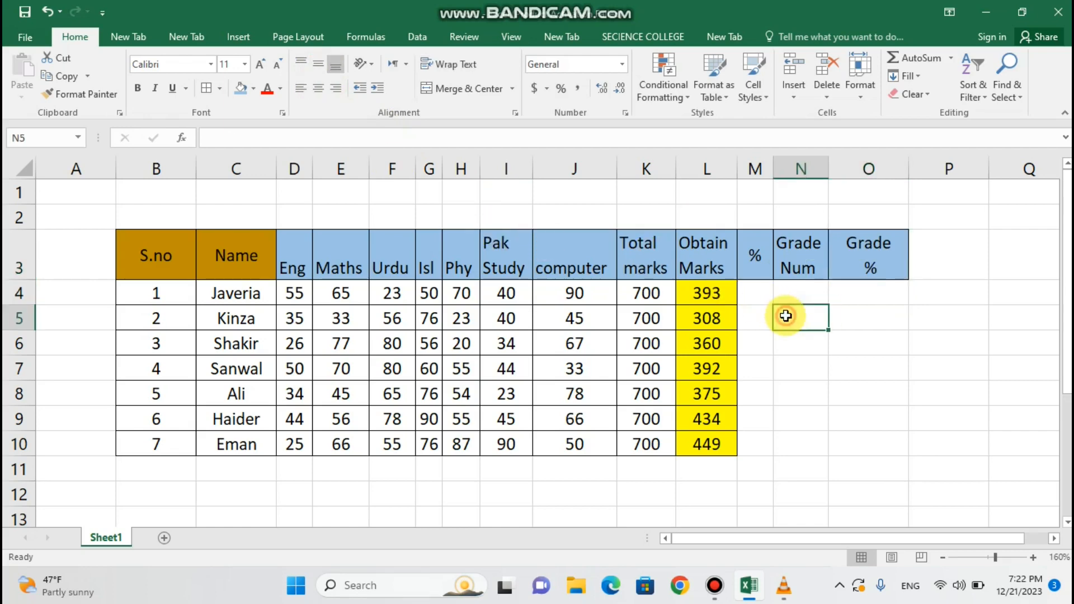
left_click(797, 270)
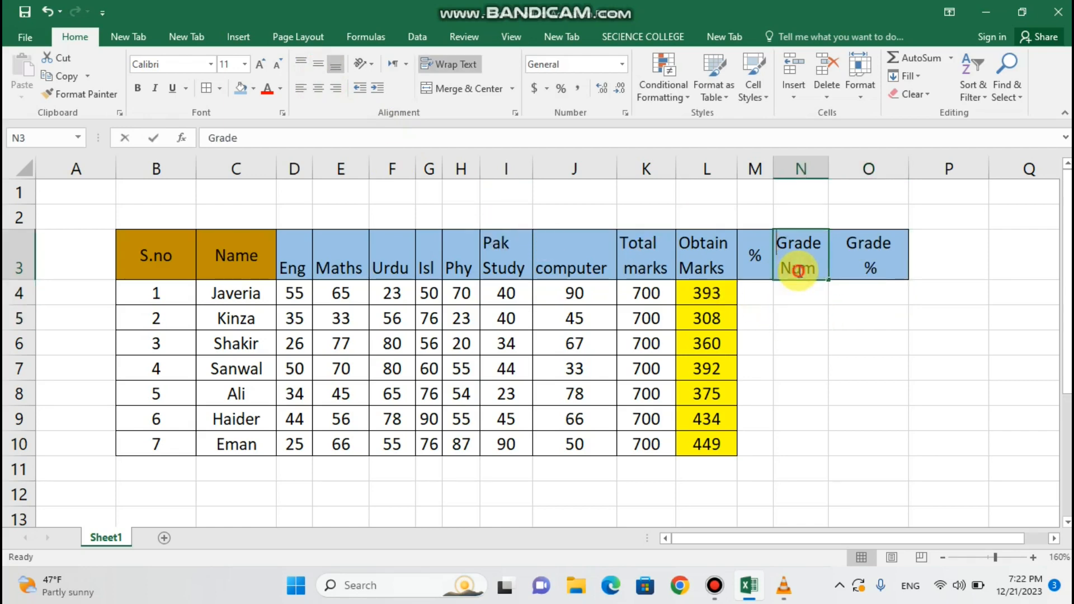
left_click(863, 293)
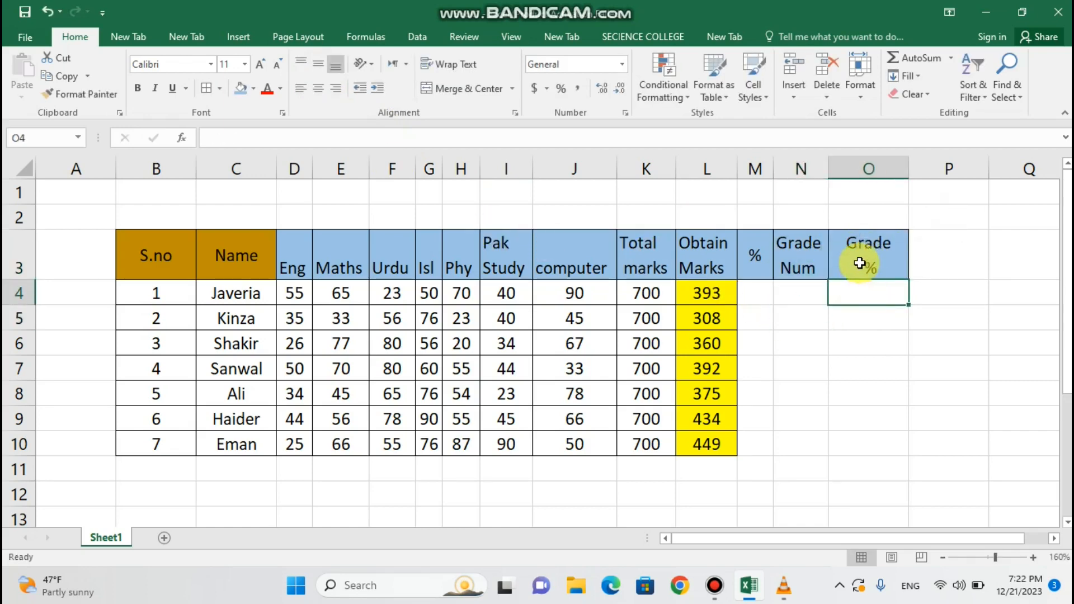
Fill the Grade Num and Grade % heading cells N3:O3 with dark orange.
left_click_drag(859, 263, 809, 267)
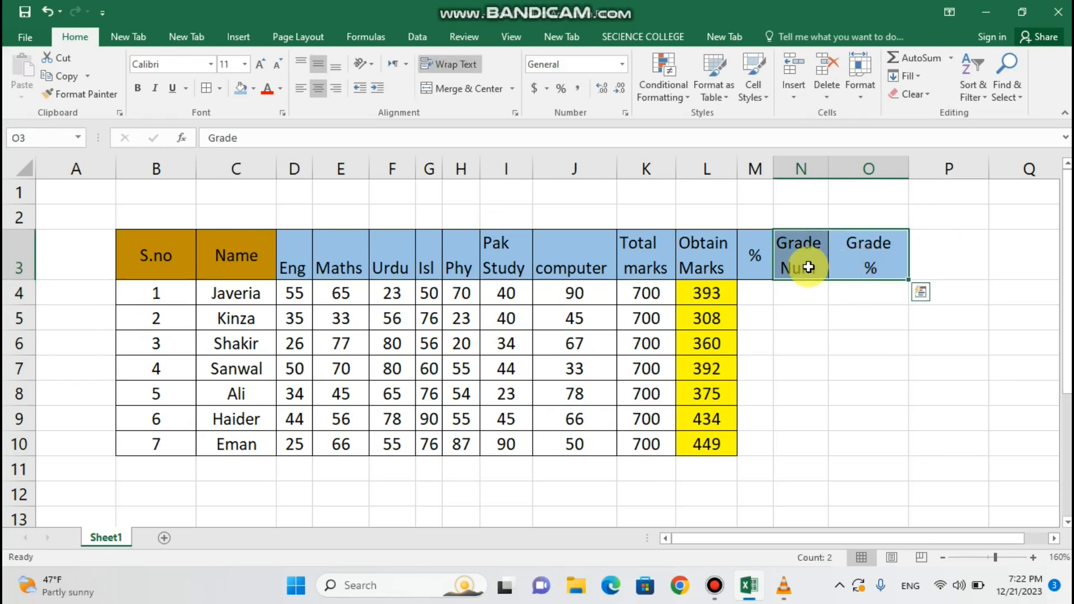
left_click(252, 91)
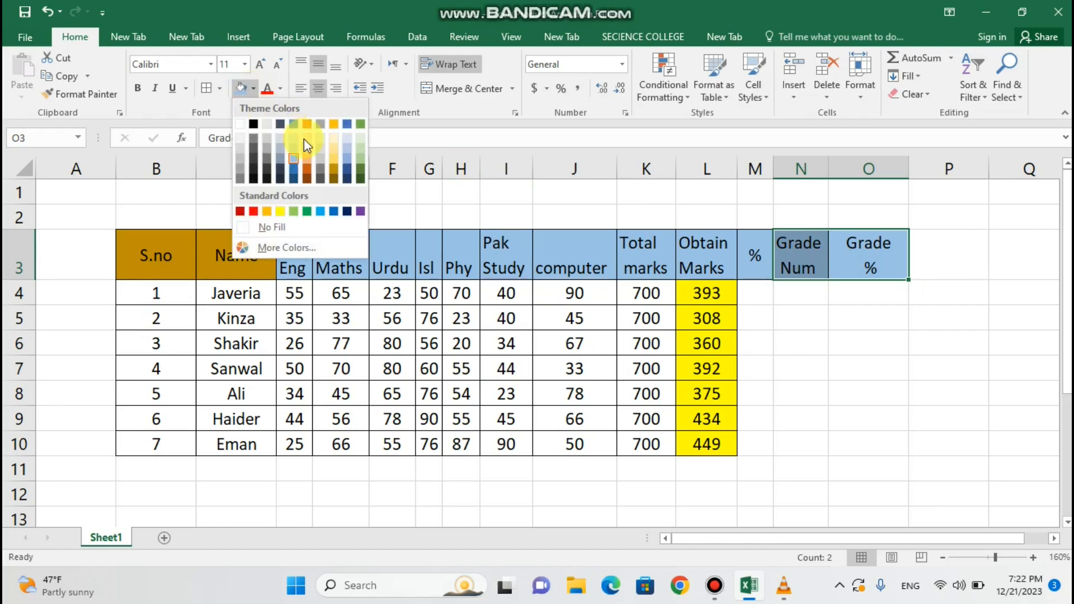
left_click(304, 166)
left_click(781, 289)
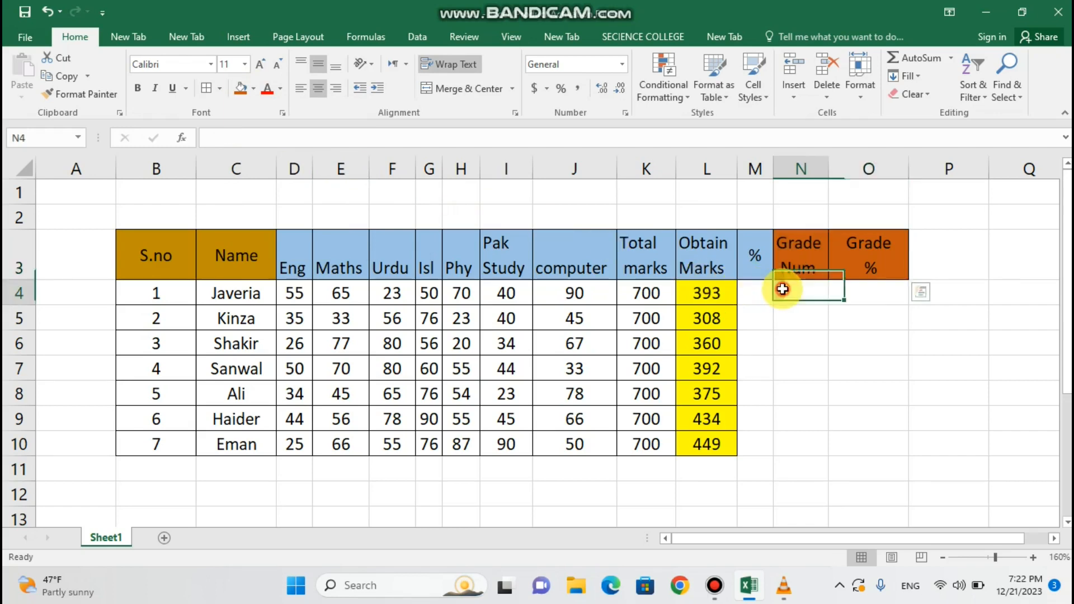
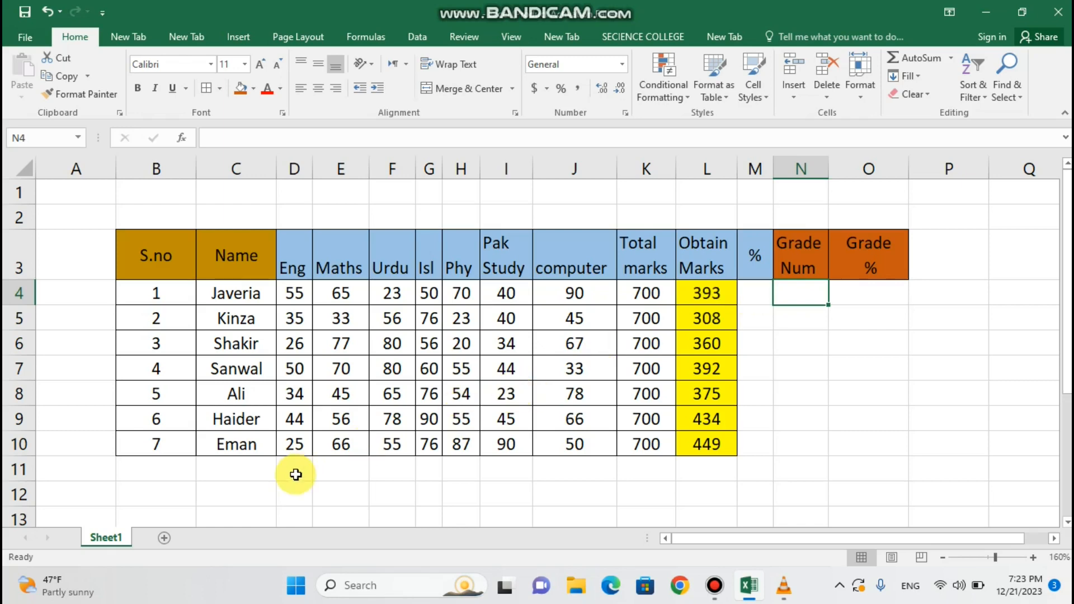
Merge and center cells B11:D12 below the table and fill the merged cell with light blue.
left_click_drag(156, 465, 286, 489)
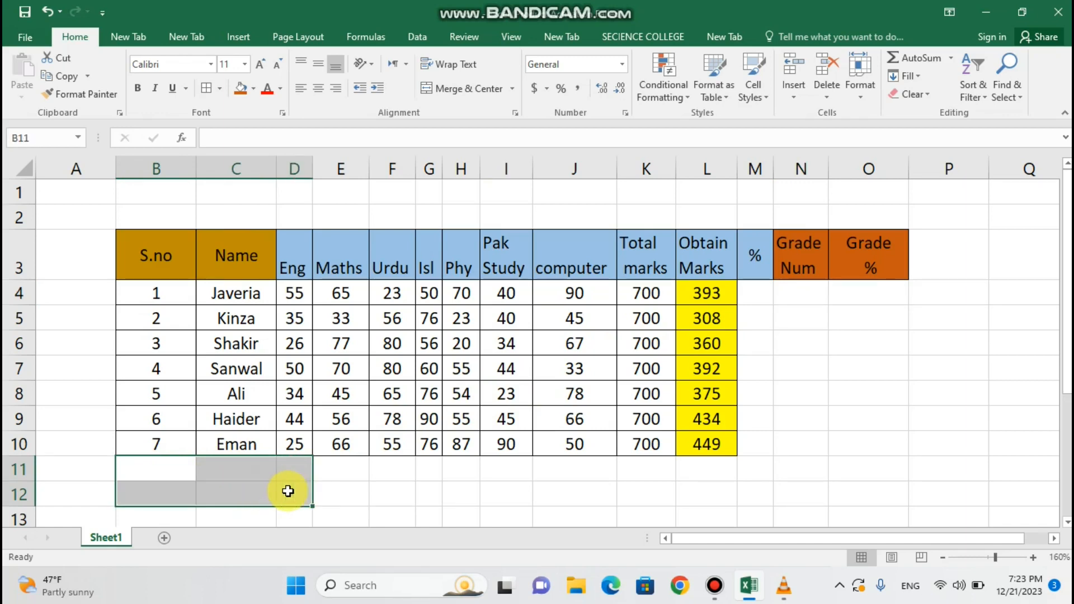
left_click(457, 88)
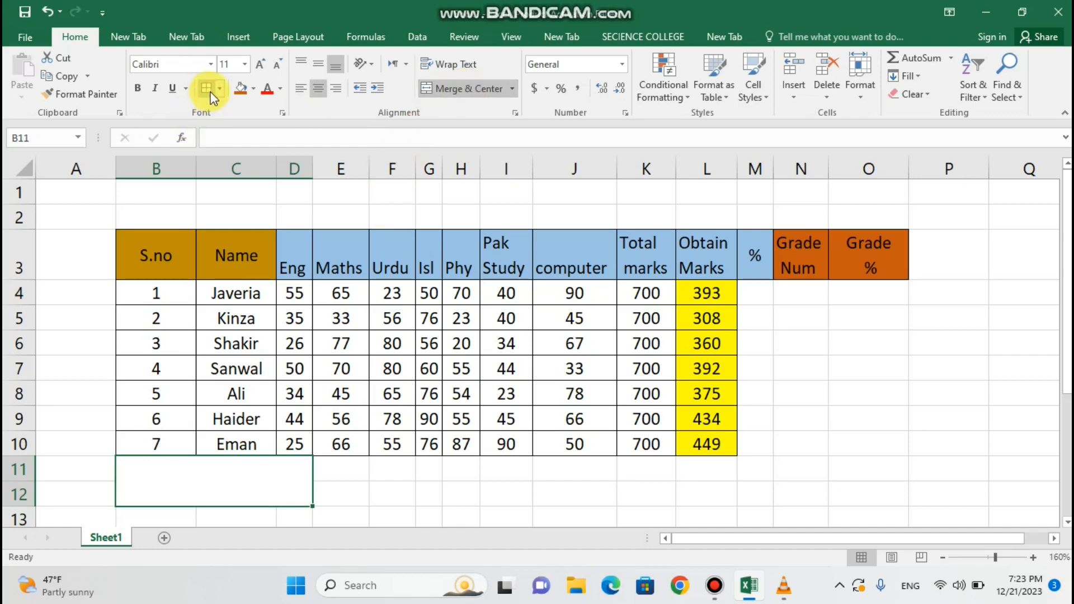
left_click(253, 88)
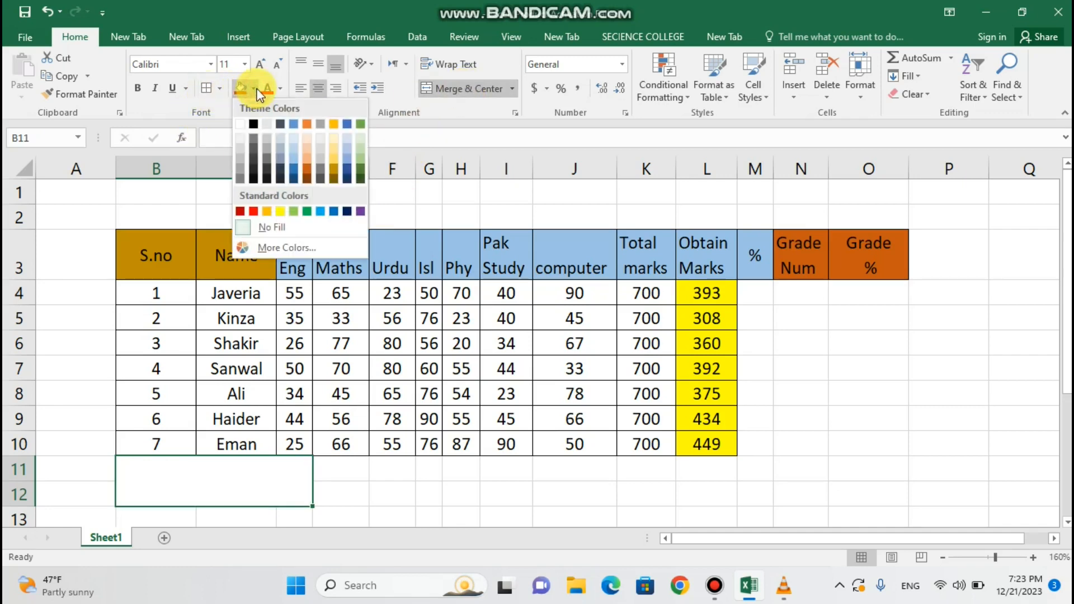
left_click(290, 161)
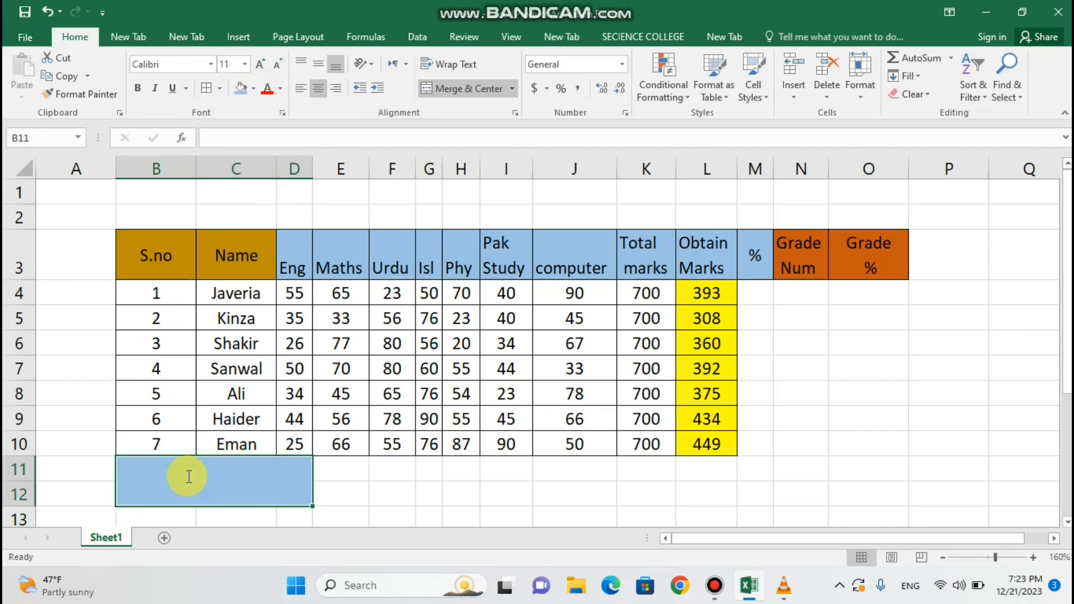
Enter the label Grade Condition in the merged cell B11:D12.
type("Dra")
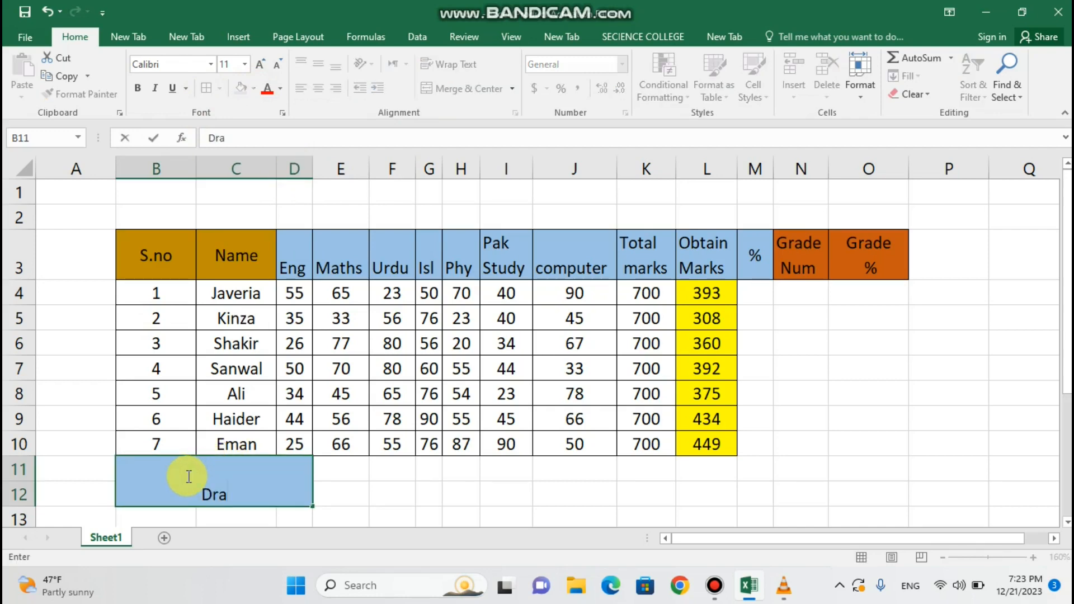
key("BackSpace")
key("BackSpace")
key("BackSpace")
type("Grade CO")
key("BackSpace")
type("not")
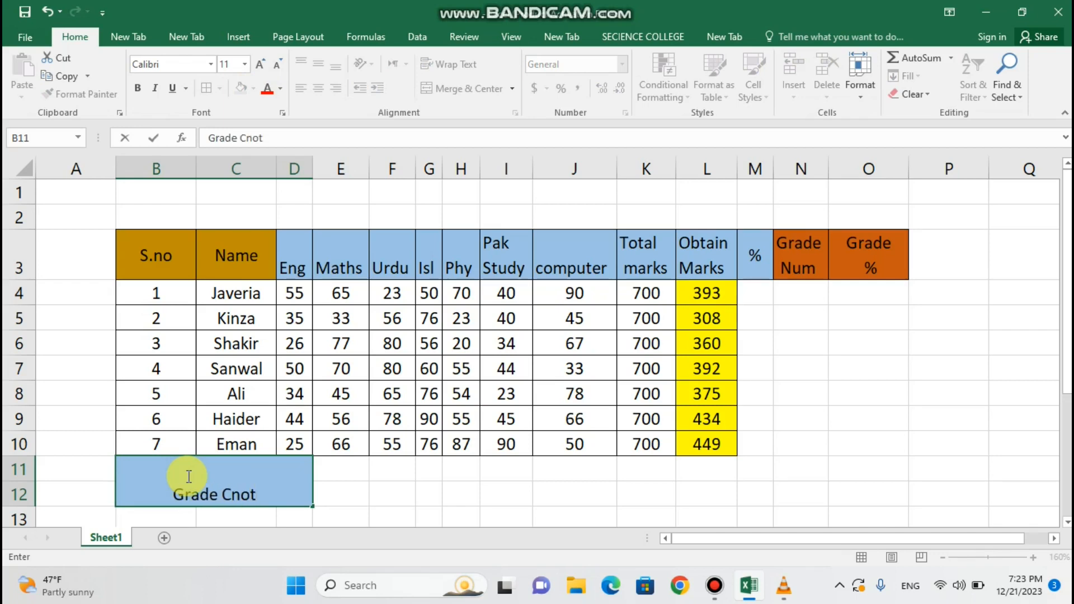
key("BackSpace")
key("BackSpace")
key("BackSpace")
type("ondition")
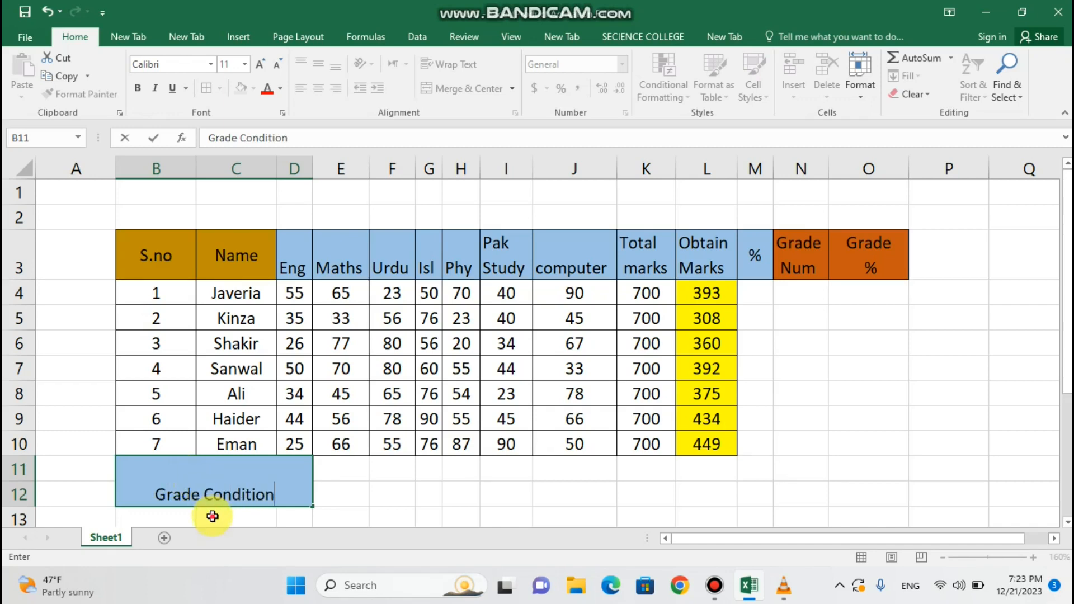
left_click(216, 492)
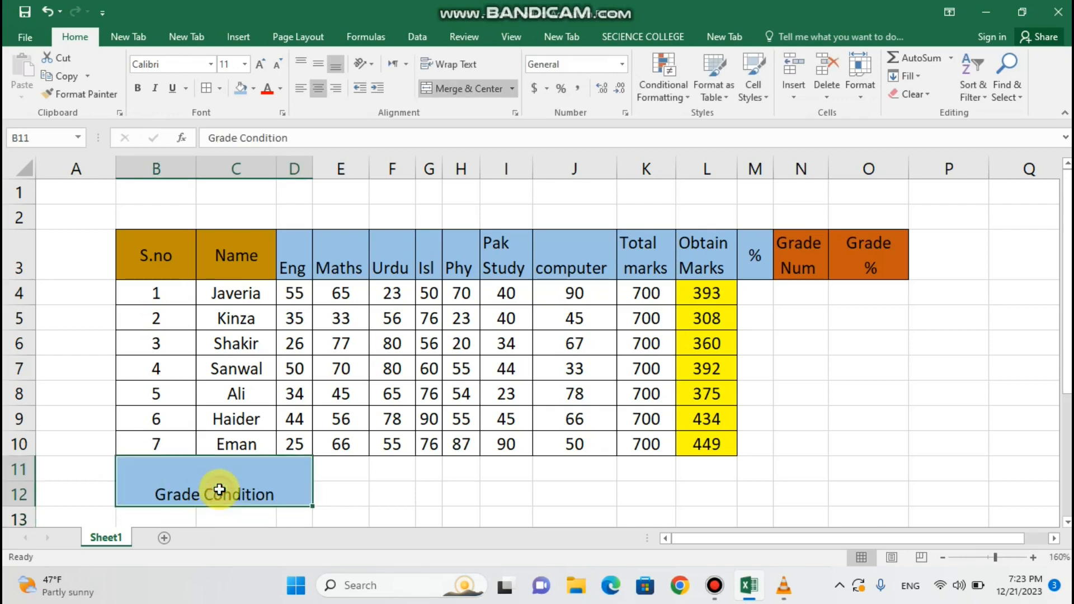
Center the Grade Condition label vertically in its merged cell and make it bold.
left_click(313, 66)
left_click(137, 89)
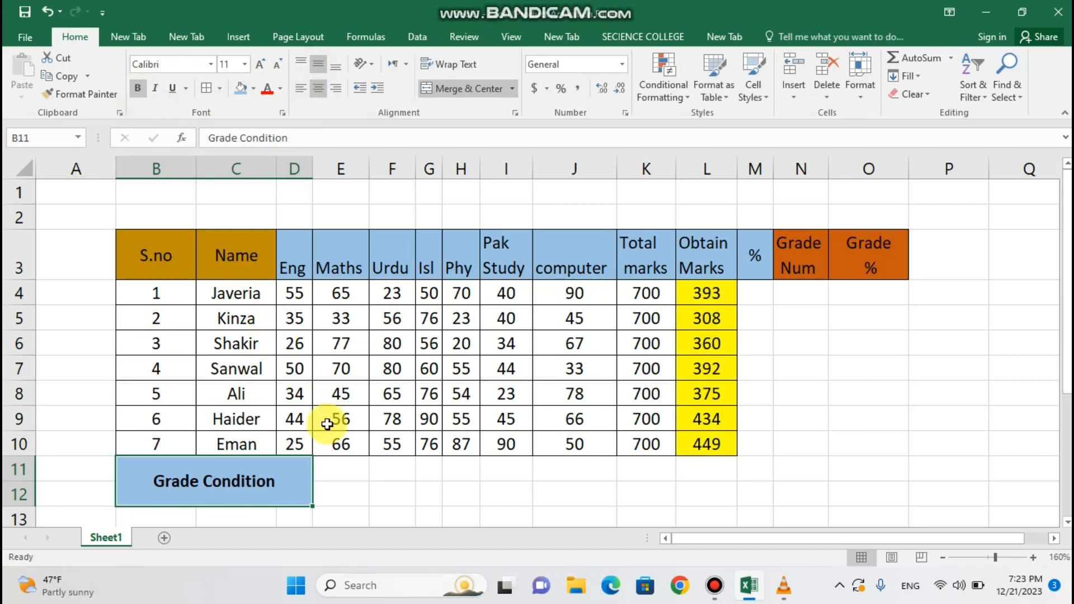
left_click(347, 474)
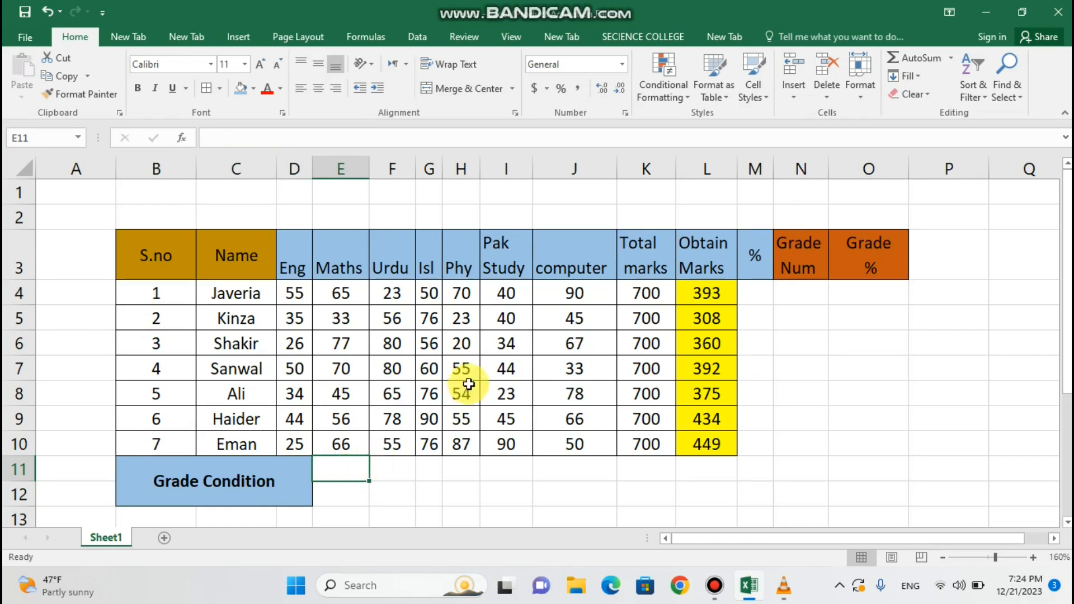
Change the first student's Pak Study mark in I4 to 80.
left_click(522, 298)
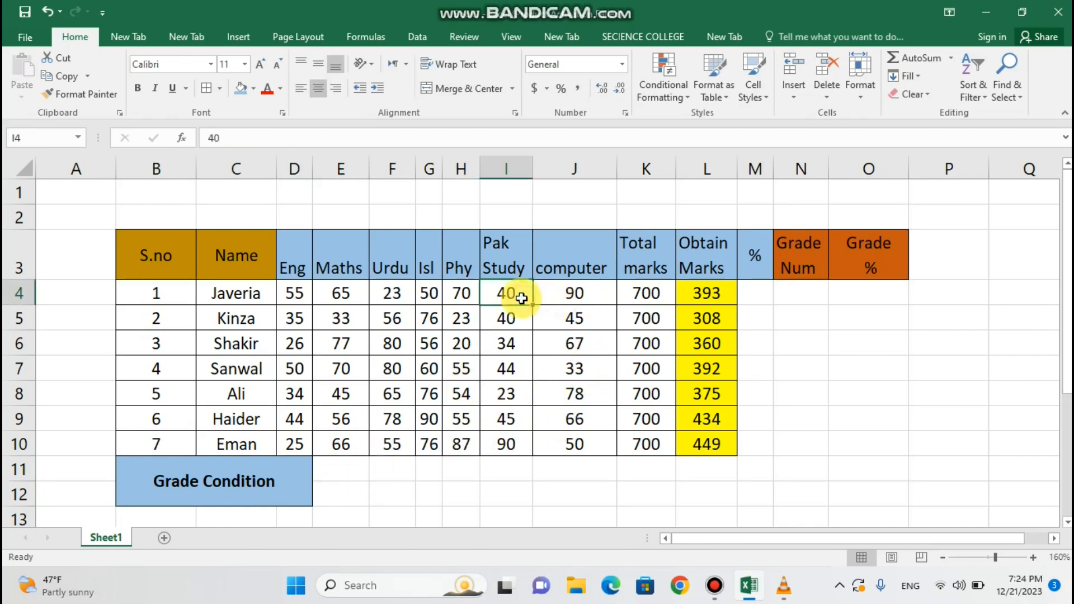
key("BackSpace")
type("80")
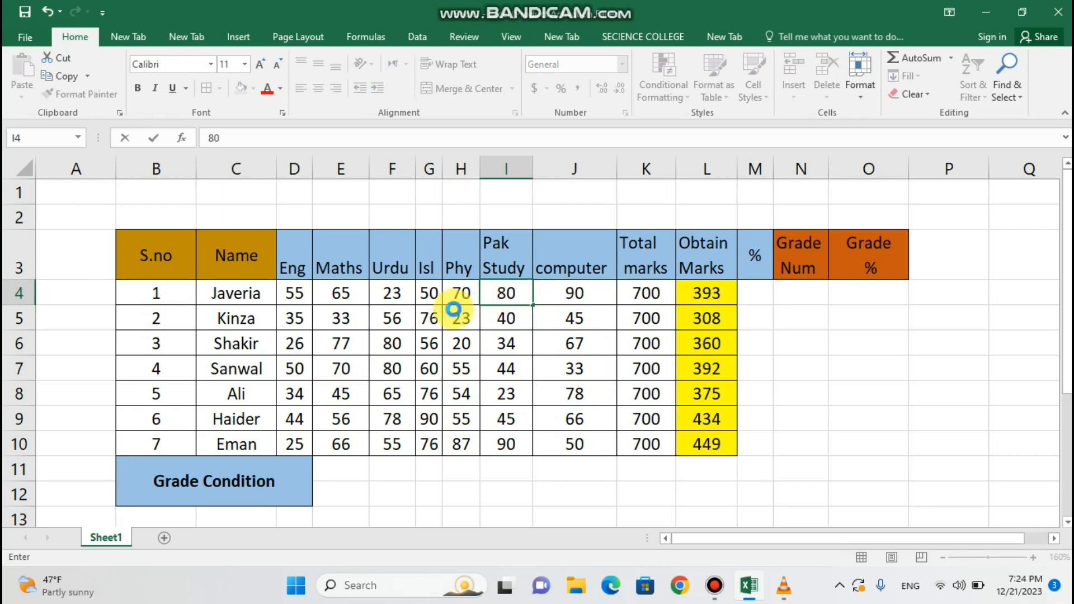
key("Return")
Change the first student's Urdu mark in F4 to 80.
left_click(398, 292)
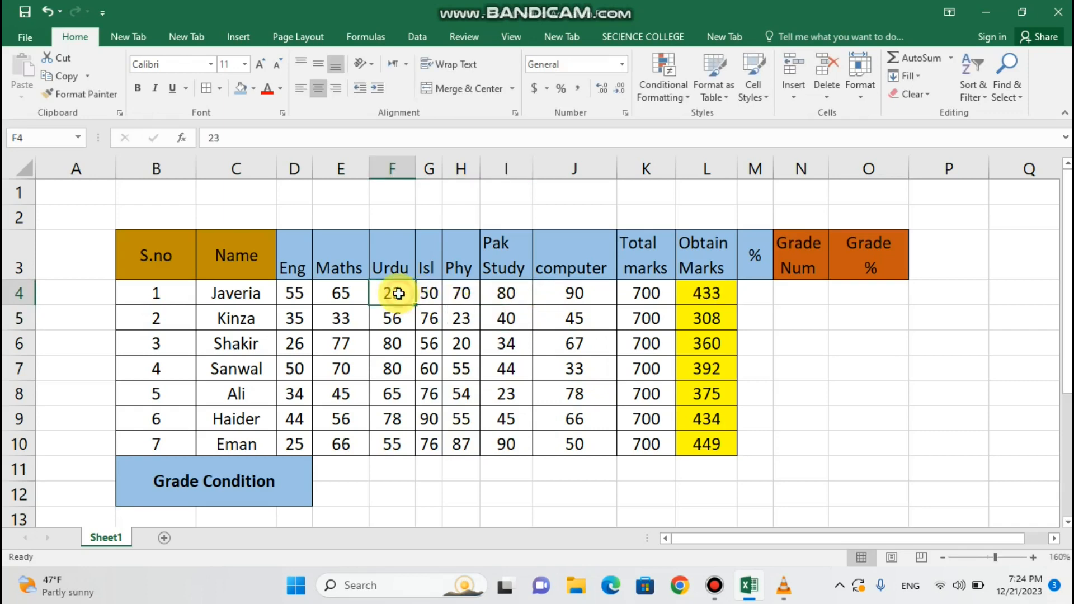
key("BackSpace")
type("89")
key("BackSpace")
type("0")
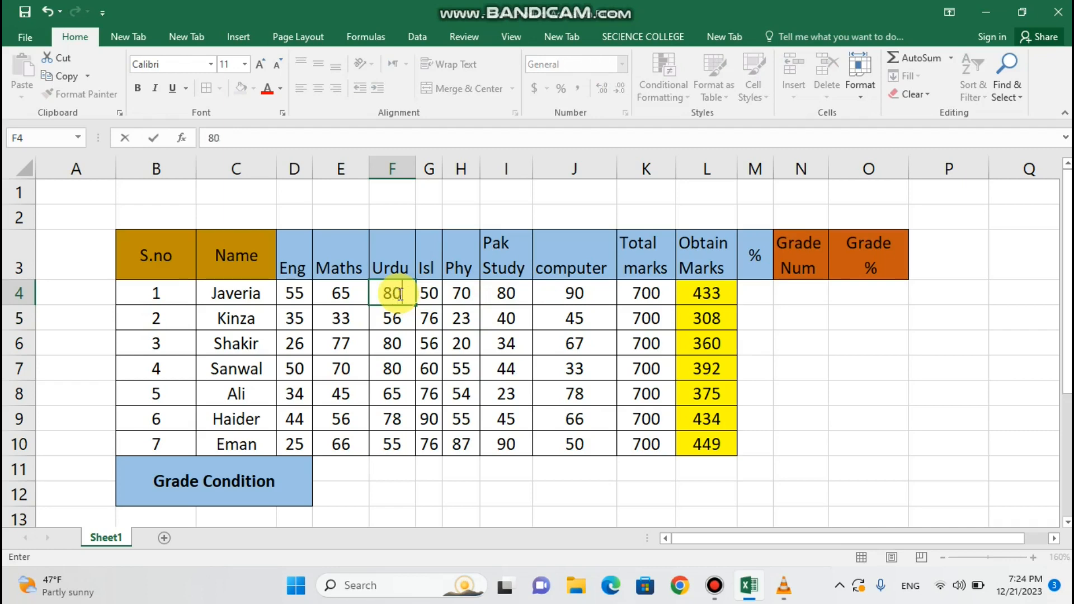
key("Return")
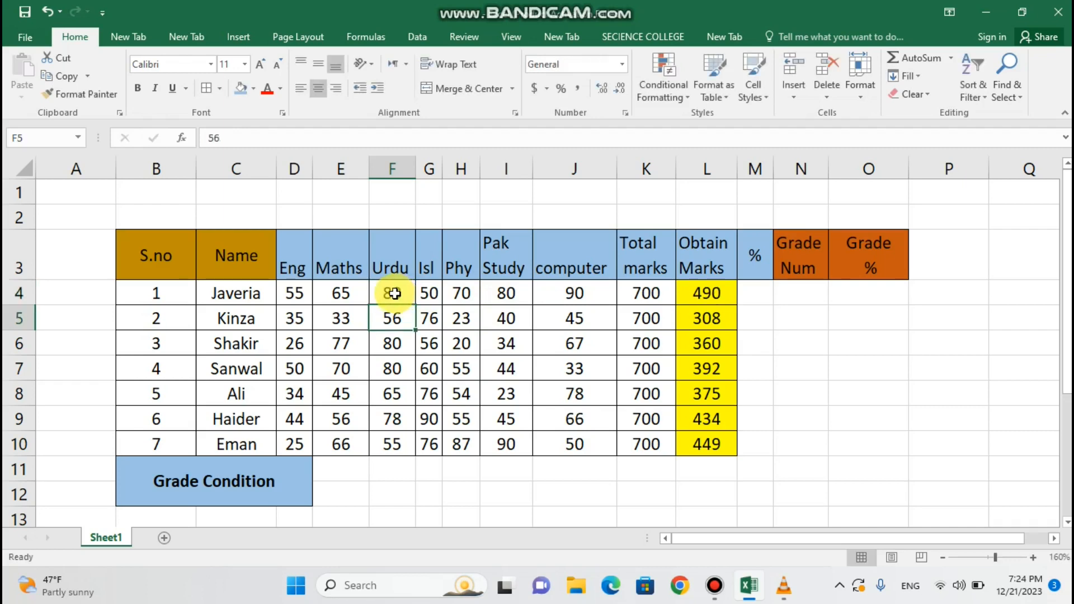
Change the first student's Maths mark in E4 and Eng mark in D4 to 90.
left_click(358, 296)
key("BackSpace")
type("9")
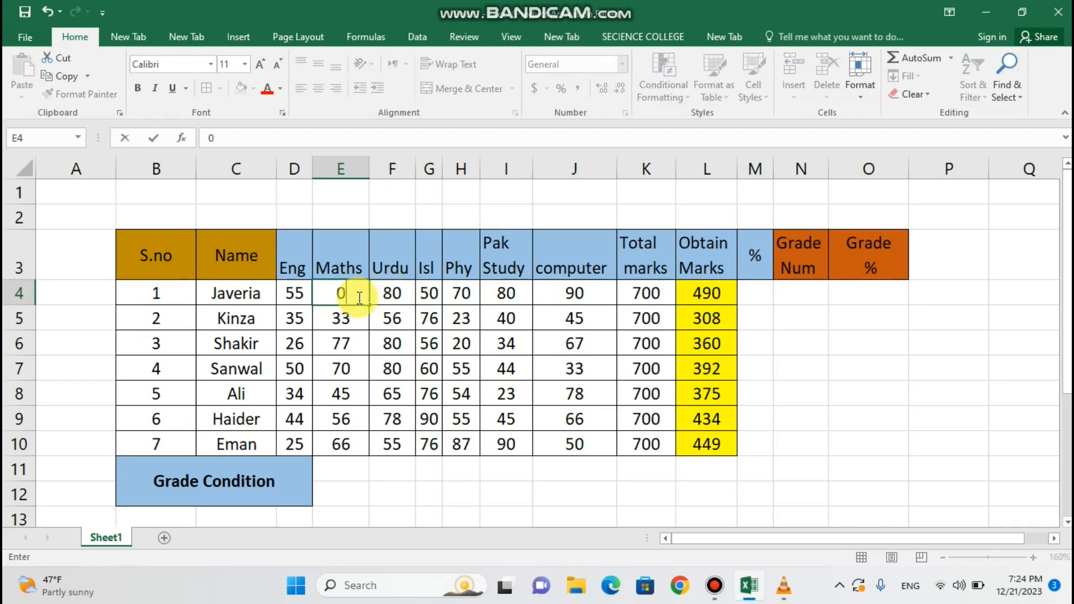
key("BackSpace")
type("90")
key("Return")
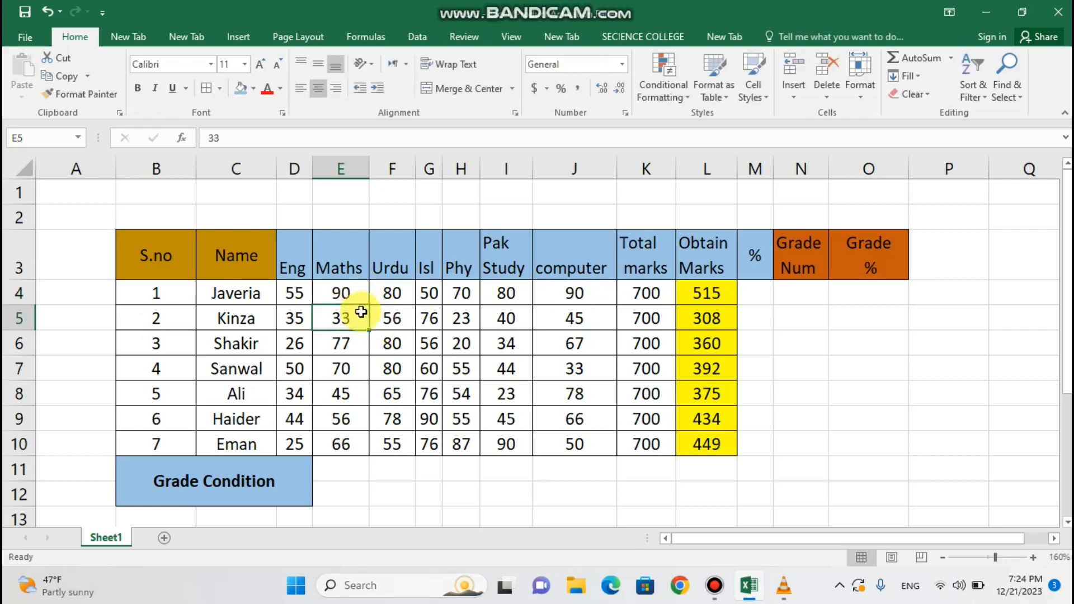
left_click(286, 290)
type("90")
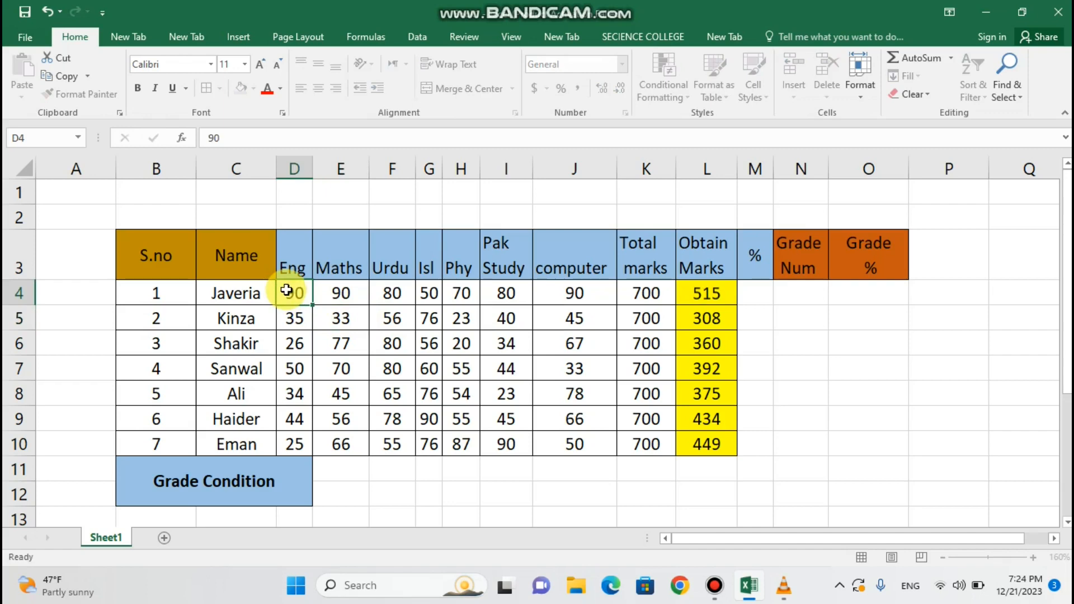
key("Return")
Change the first student's Isl mark in G4 and the second student's Urdu mark in F5 to 90.
left_click(389, 319)
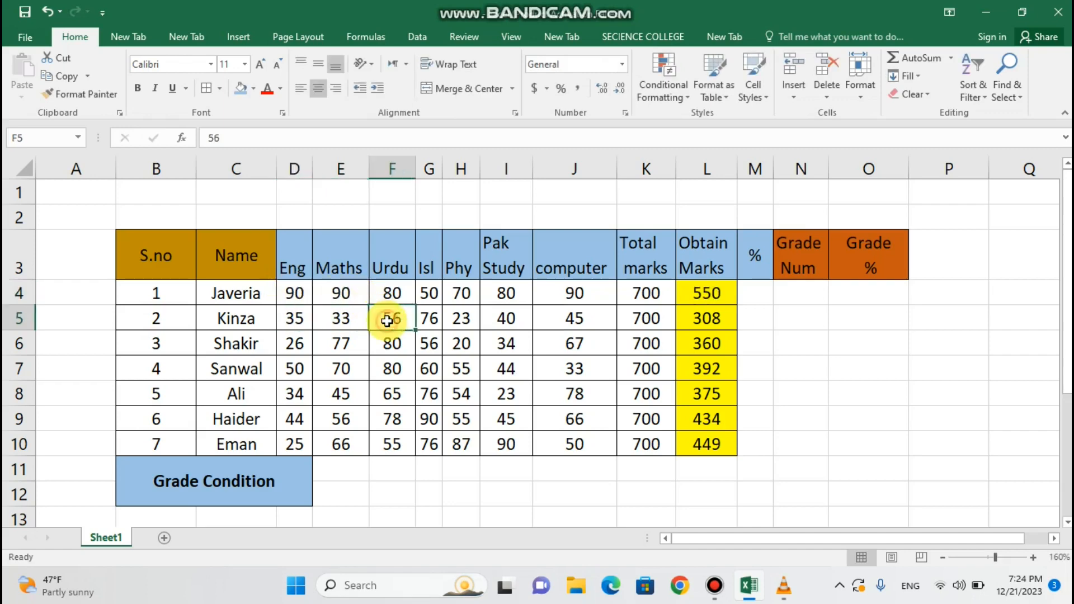
key("BackSpace")
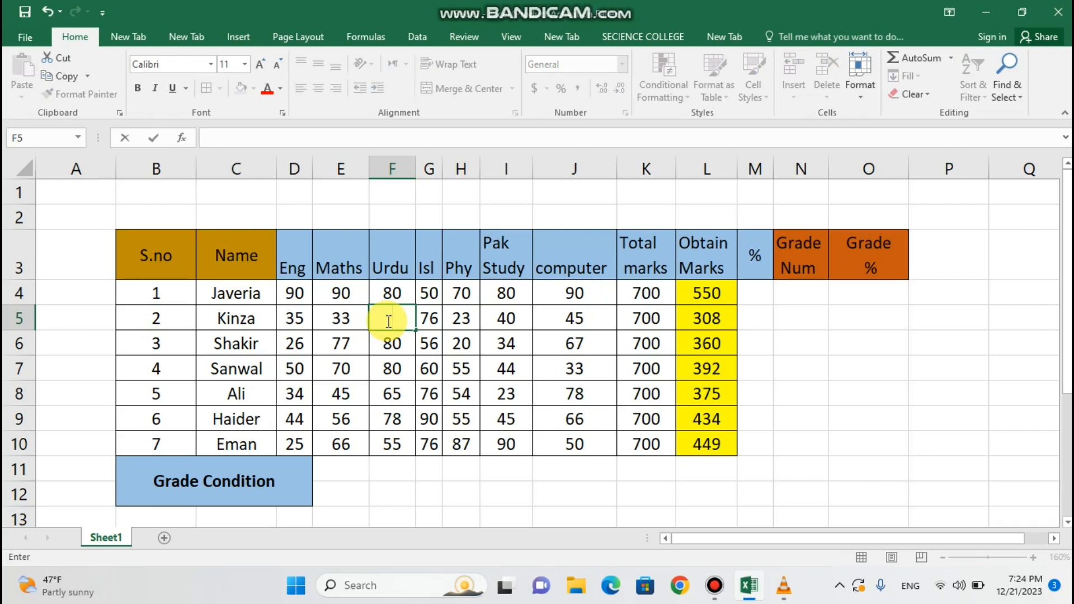
left_click(427, 295)
type("90")
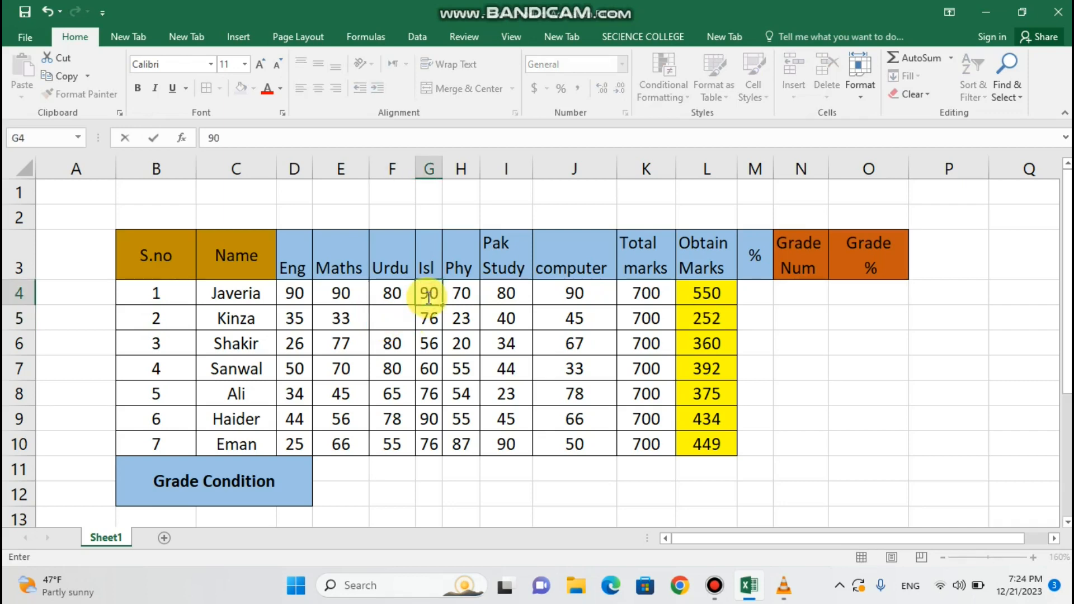
key("Return")
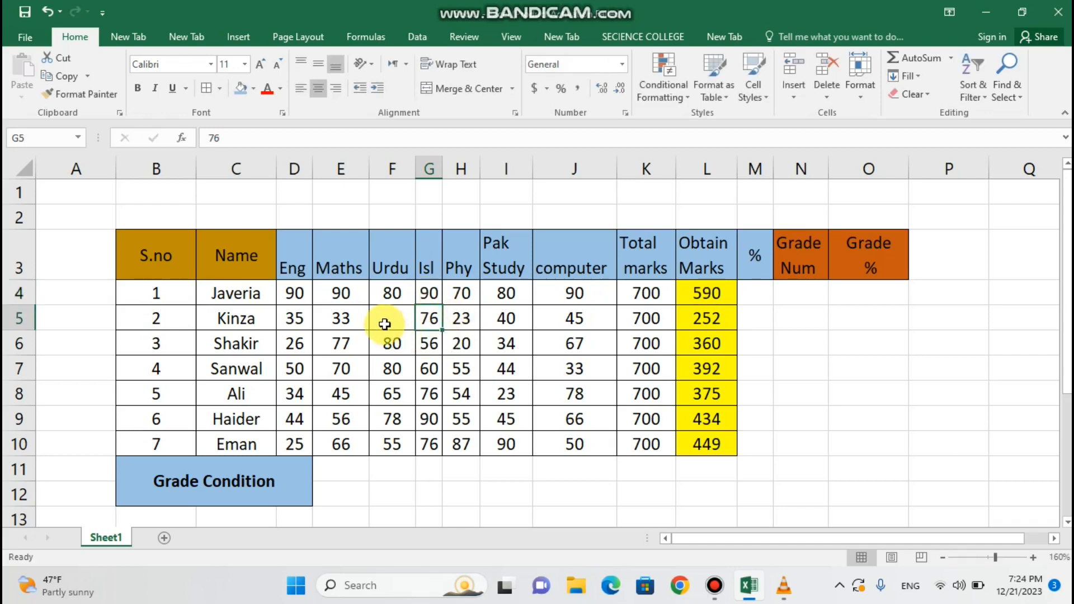
left_click(381, 315)
type("90")
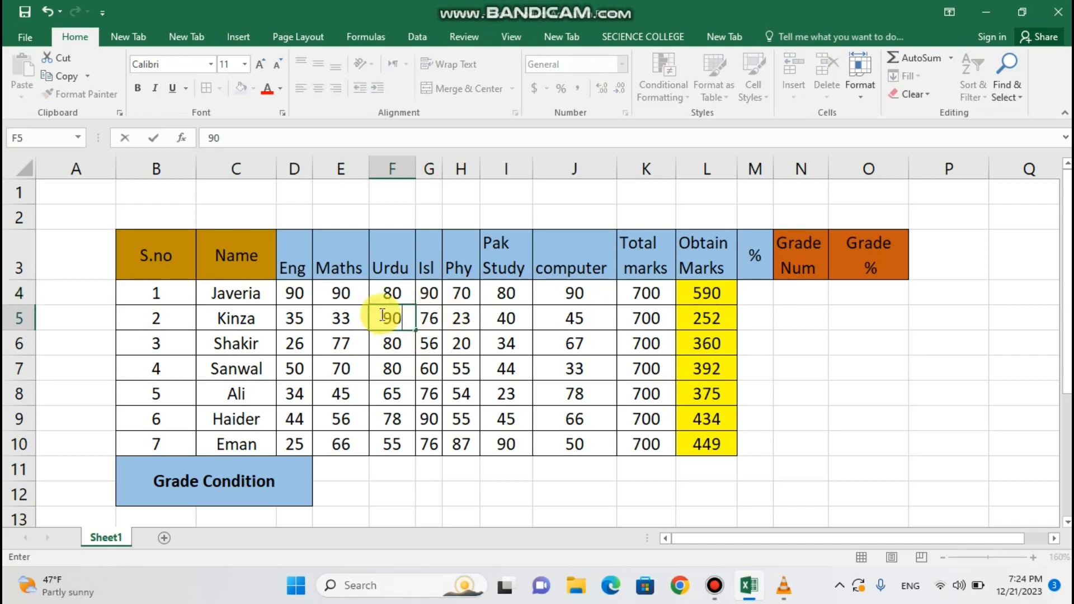
key("Return")
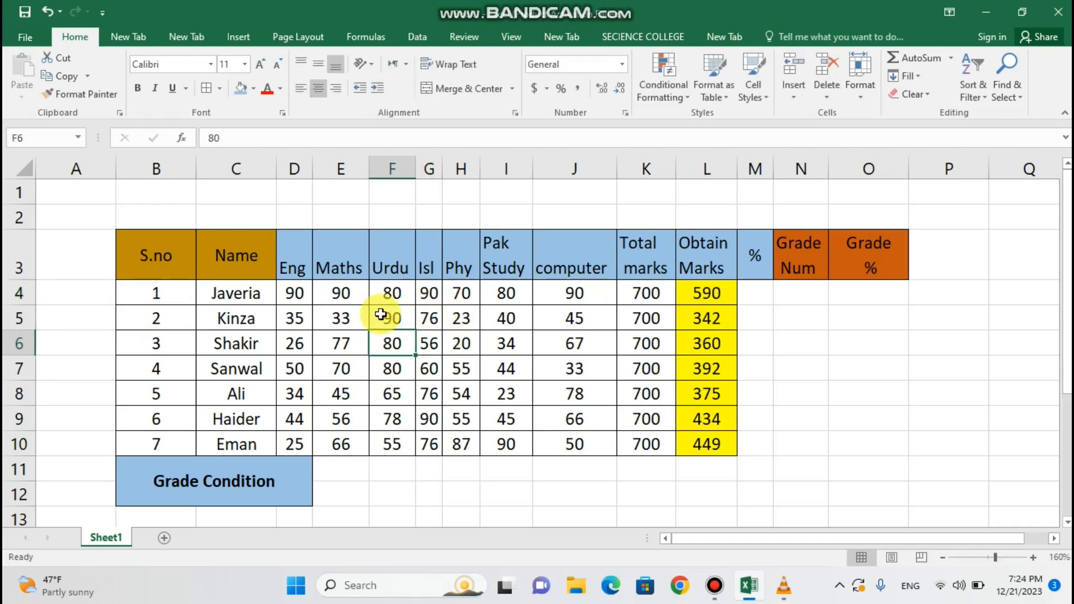
Change the second student's Pak Study mark in I5 to 70 and computer mark in J5 to 90.
left_click(491, 325)
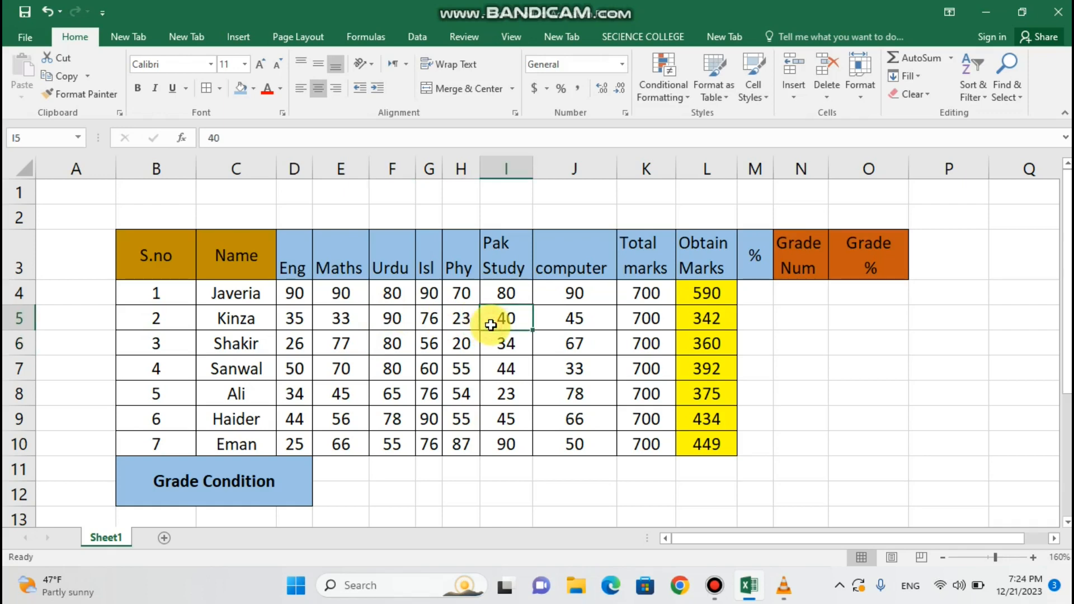
type("70")
key("Return")
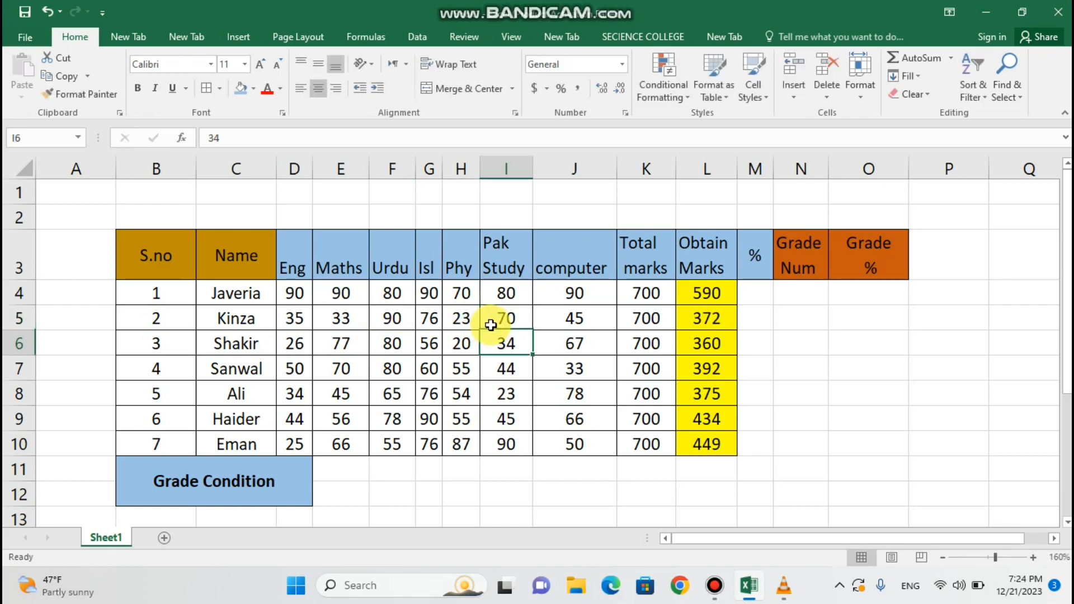
left_click(544, 319)
key("BackSpace")
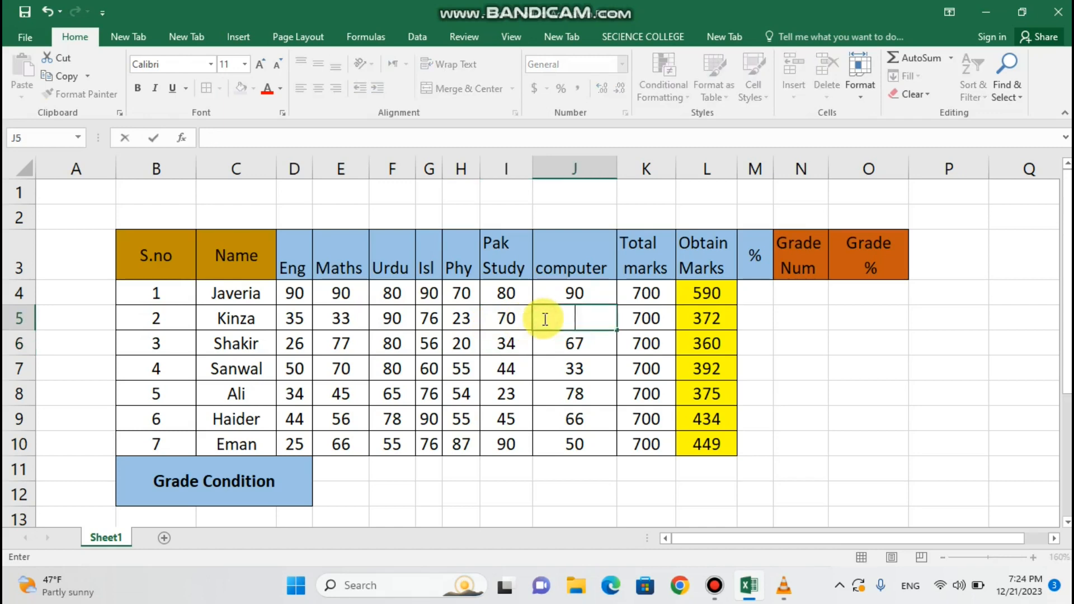
type("90")
key("Return")
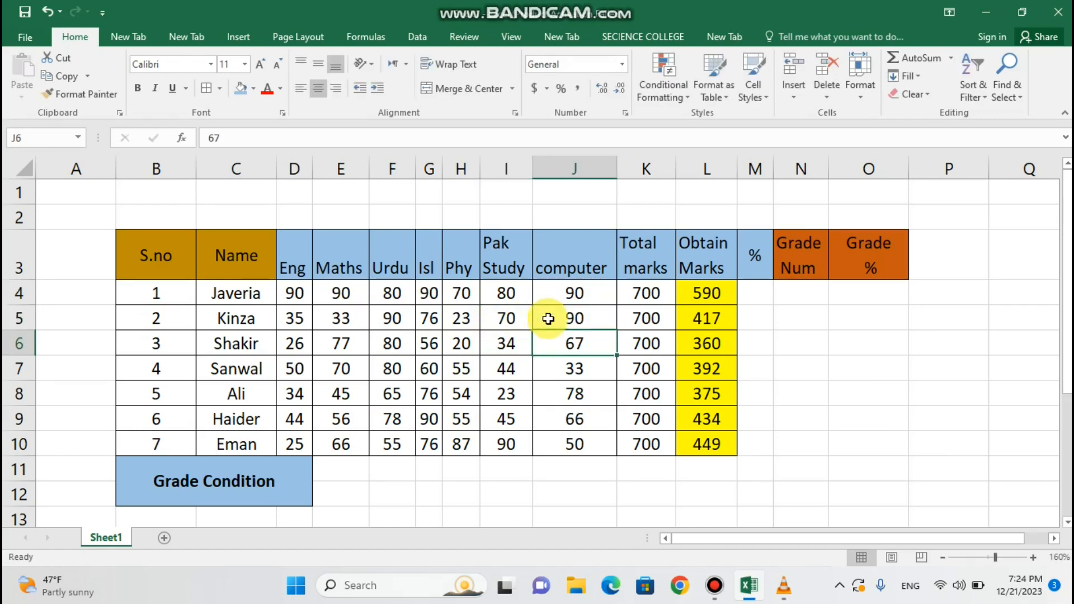
Set the Phy mark of S.no 2 to 89 in H5 and the Urdu mark to 90 in F5.
left_click(453, 323)
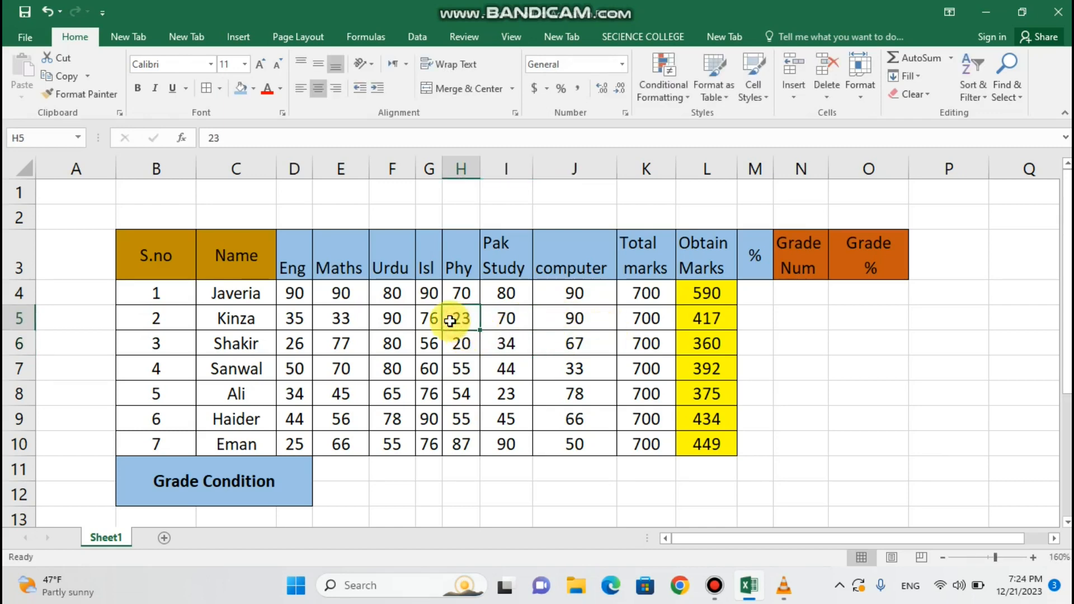
type("89")
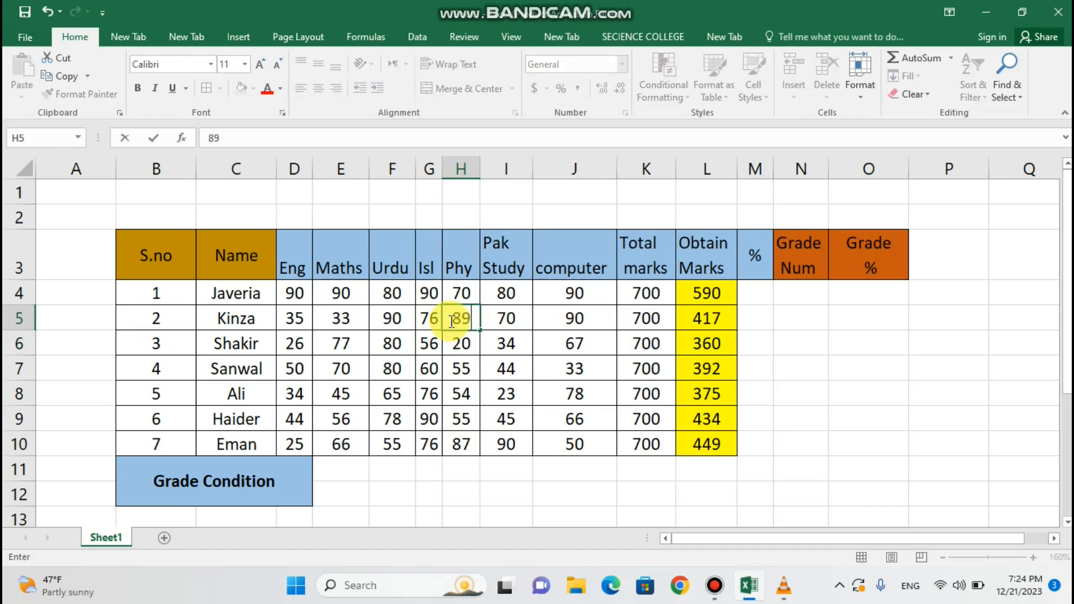
key("Return")
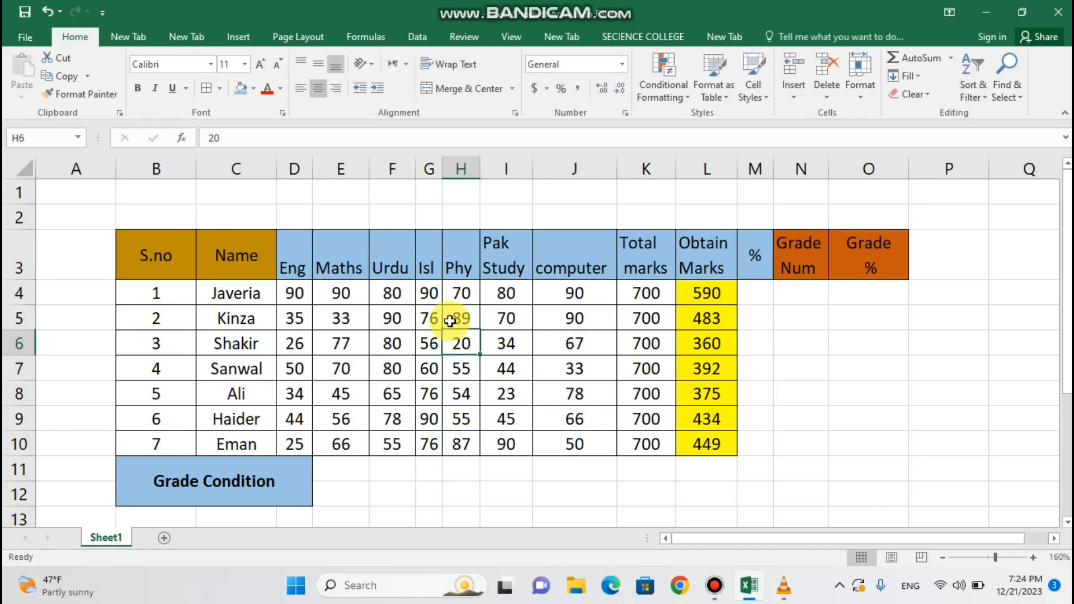
left_click(405, 318)
key("BackSpace")
type("65")
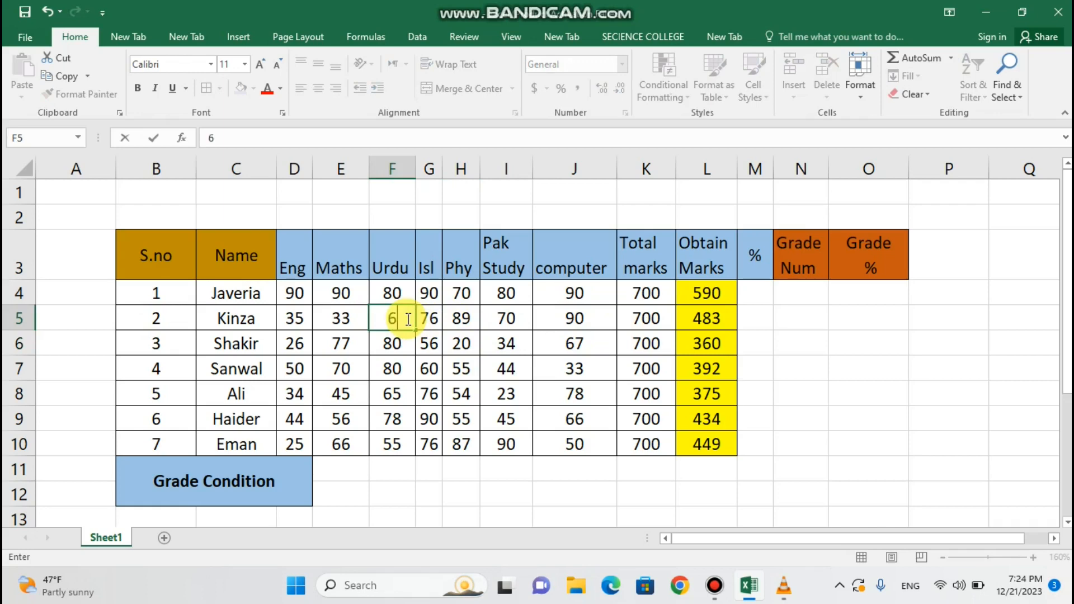
key("BackSpace")
key("BackSpace")
type("90")
key("Return")
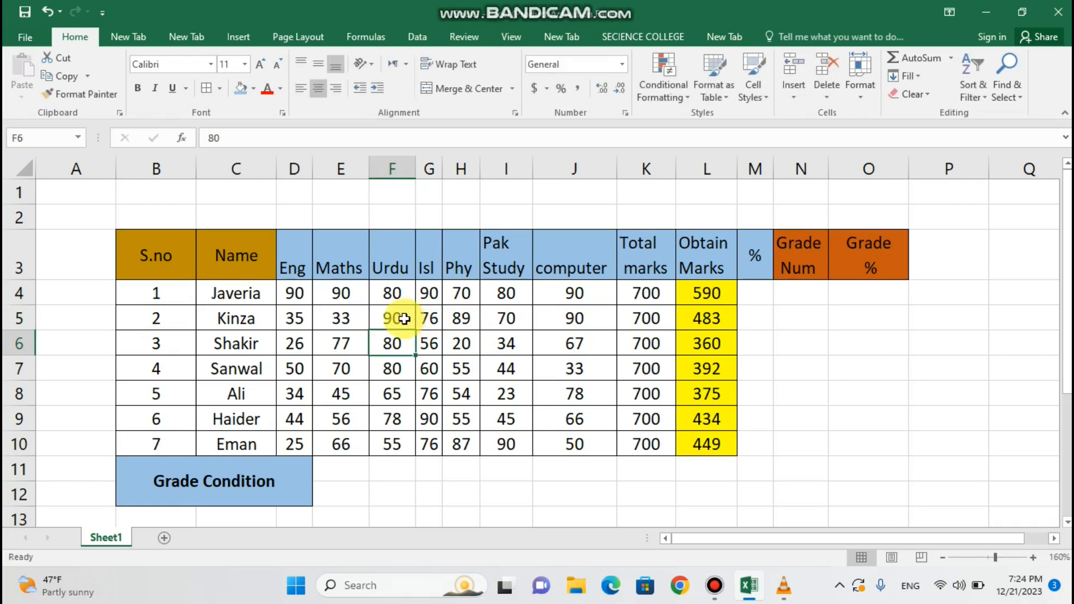
Set the Maths mark of S.no 2 to 95 in E5 and the Eng mark to 90 in D5.
left_click(362, 319)
type("9")
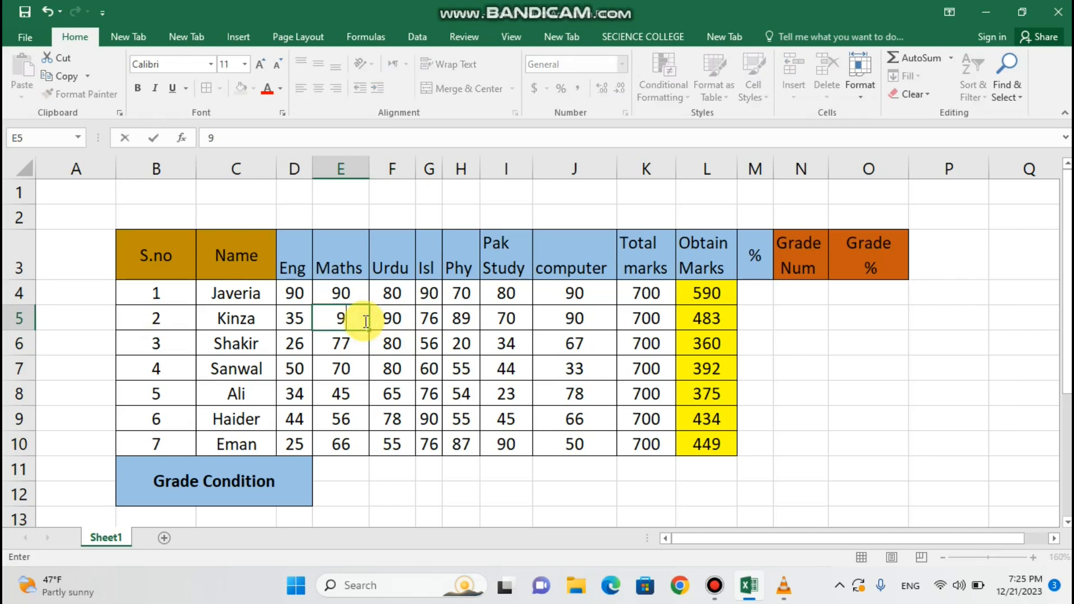
type("5")
left_click(299, 319)
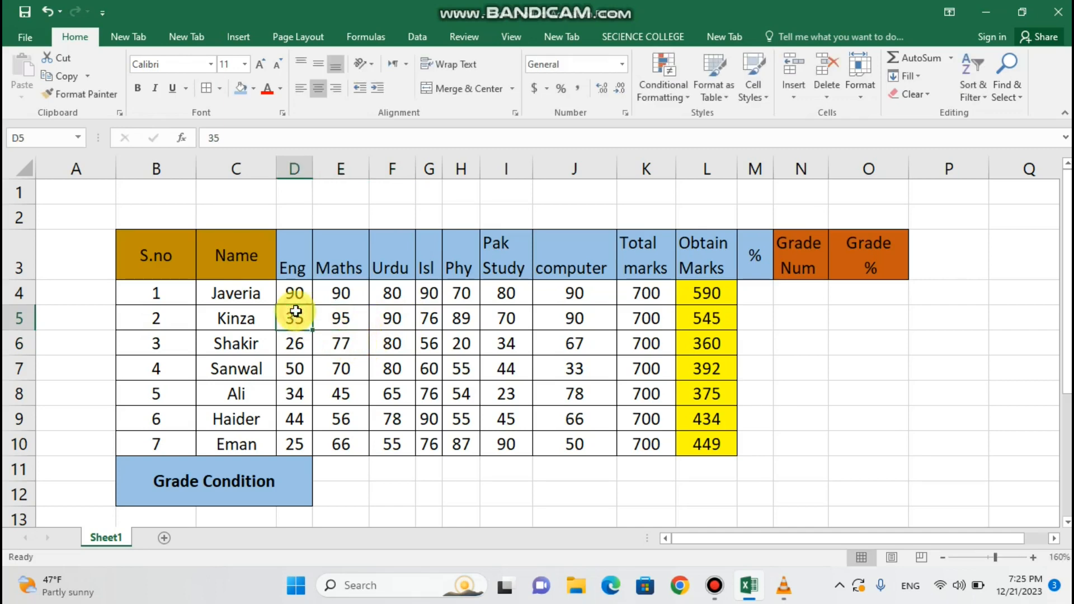
type("90")
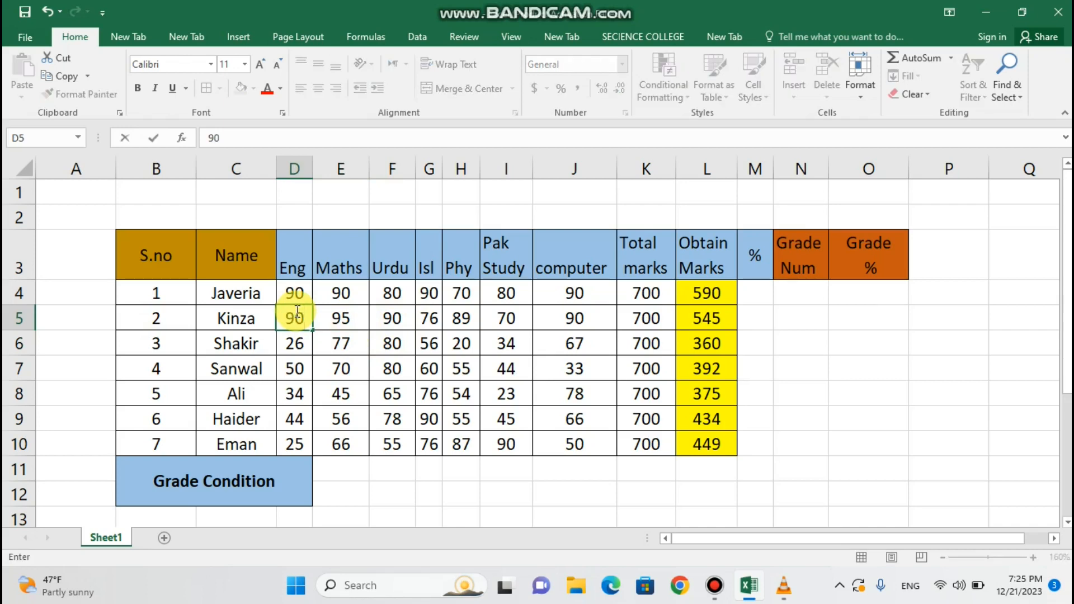
key("Return")
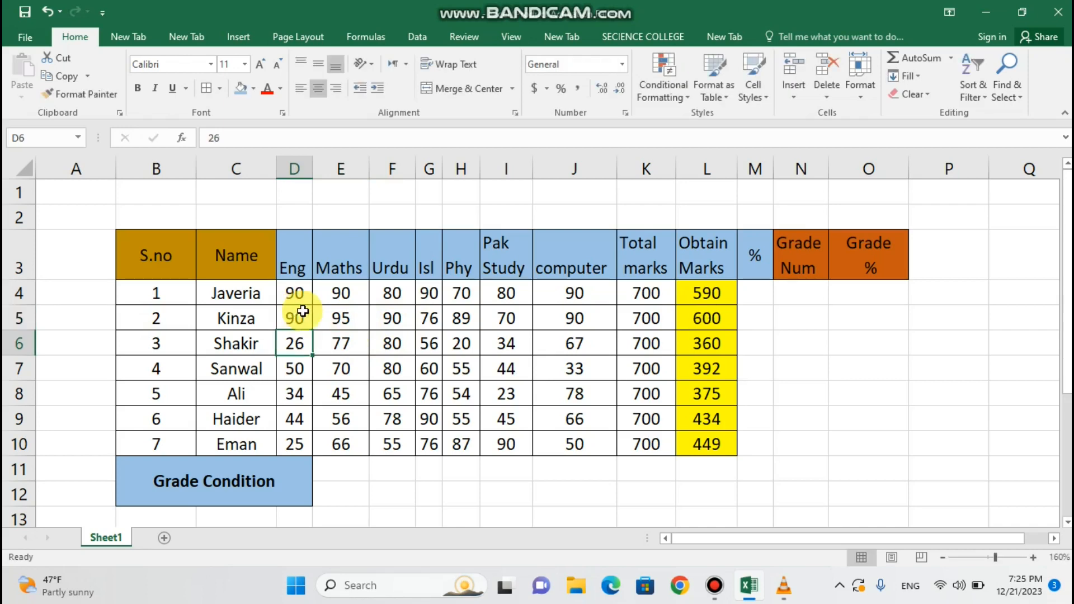
left_click(428, 347)
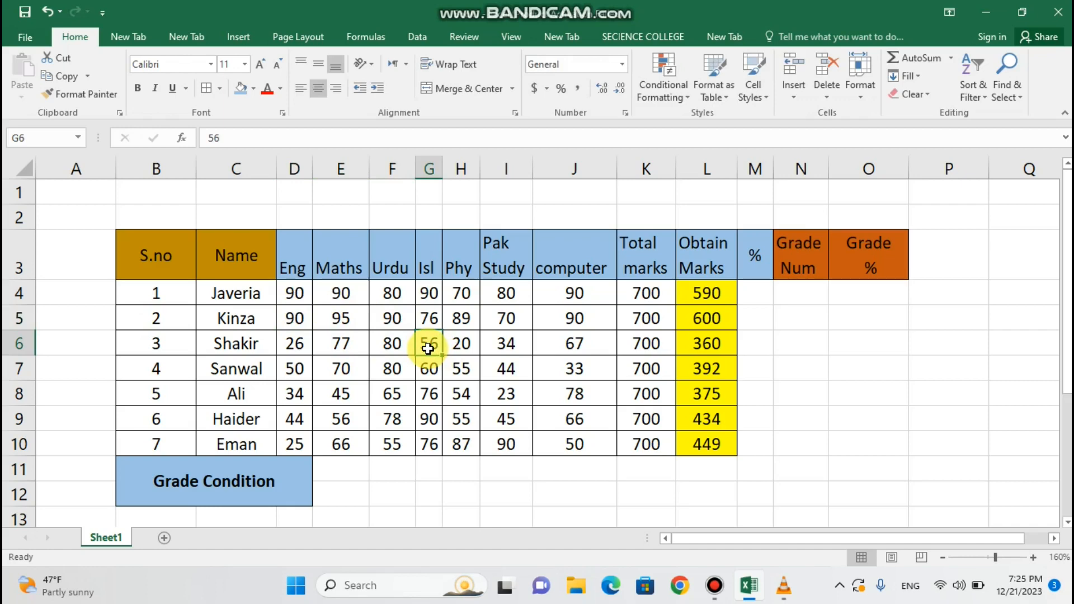
left_click_drag(427, 349, 527, 364)
left_click(528, 363)
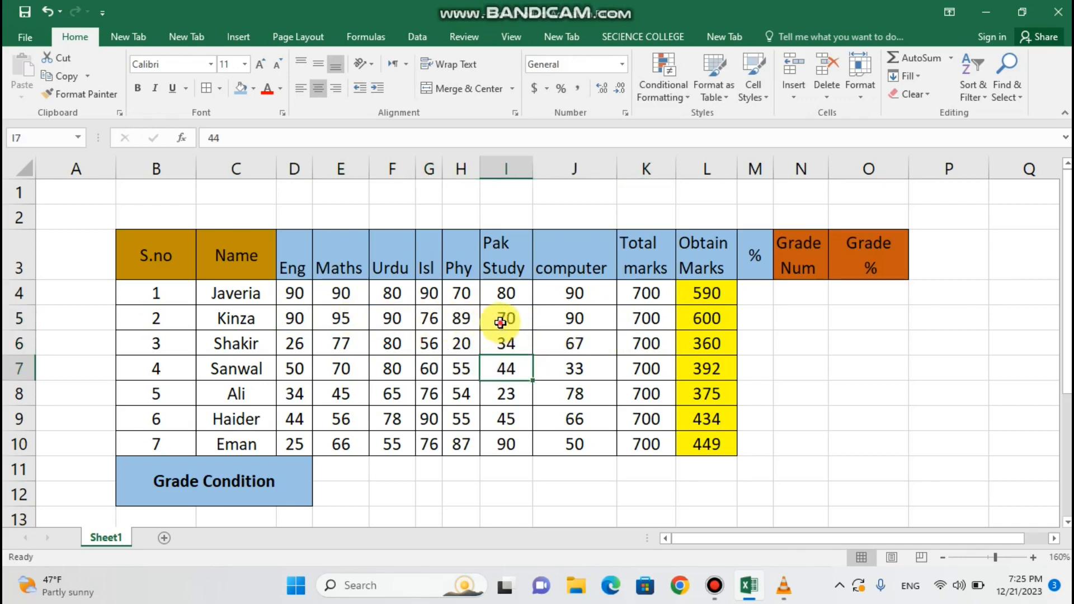
Set the Pak Study mark of S.no 2 to 90 in cell I5.
left_click(501, 322)
key("BackSpace")
type("90")
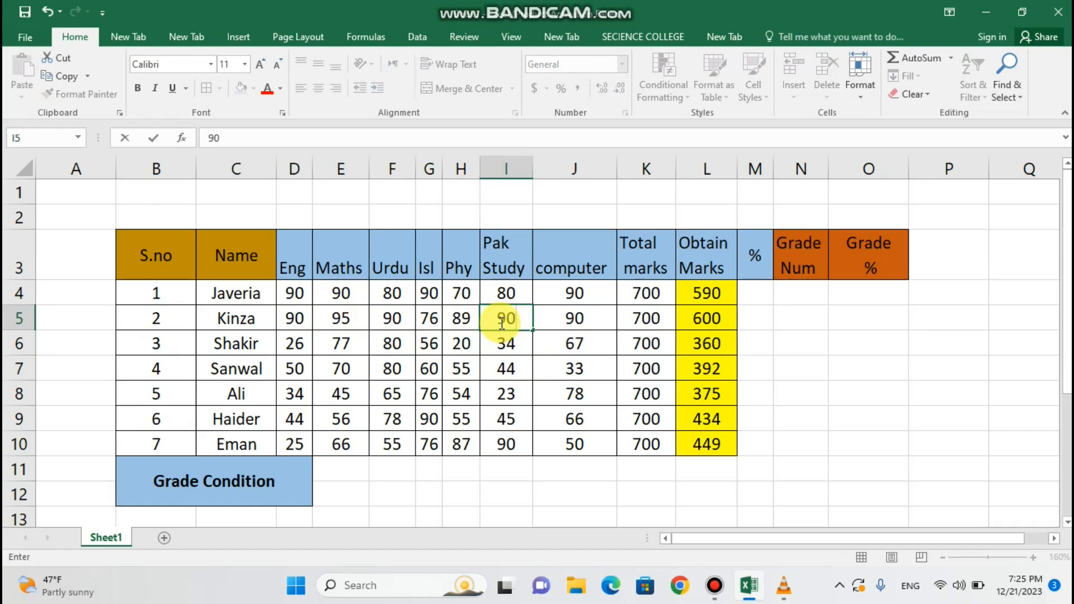
key("Return")
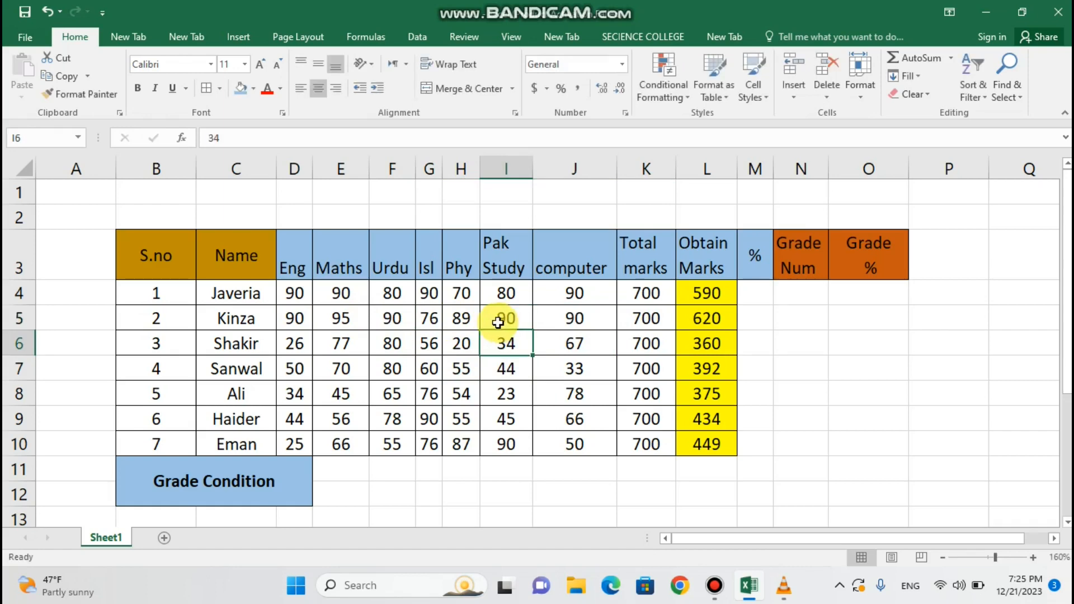
Set both the Phy mark in H5 and the Urdu mark in F5 of S.no 2 to 95.
left_click(460, 322)
type("95")
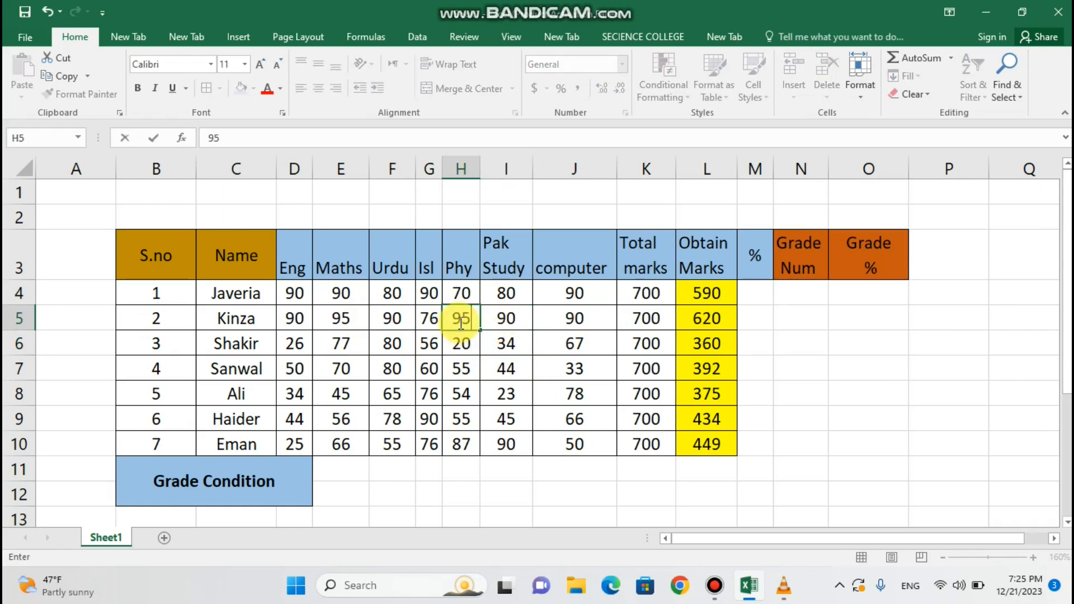
key("Return")
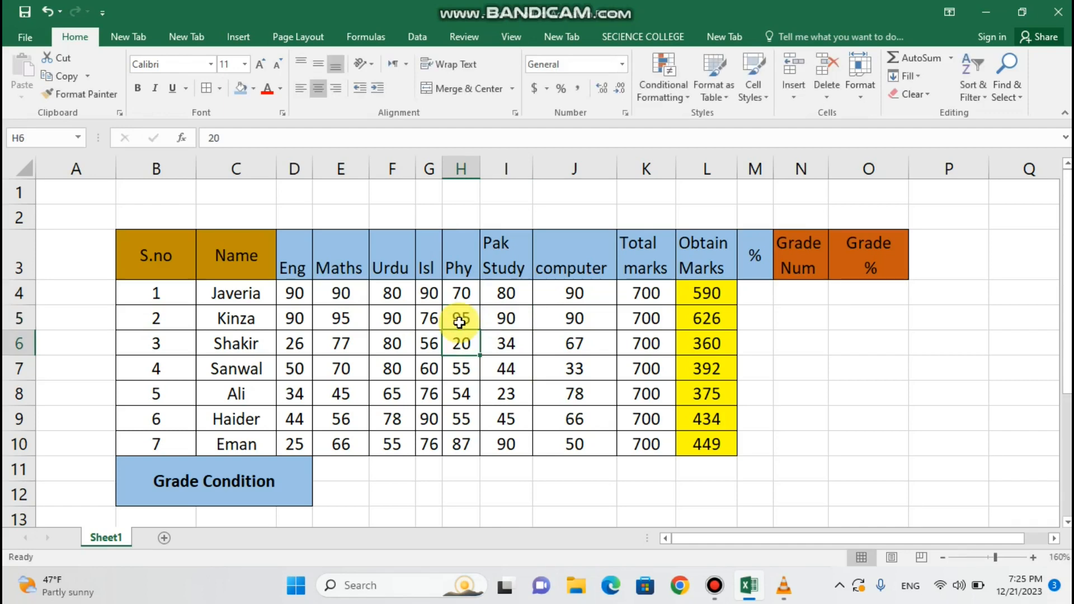
left_click(402, 323)
type("95")
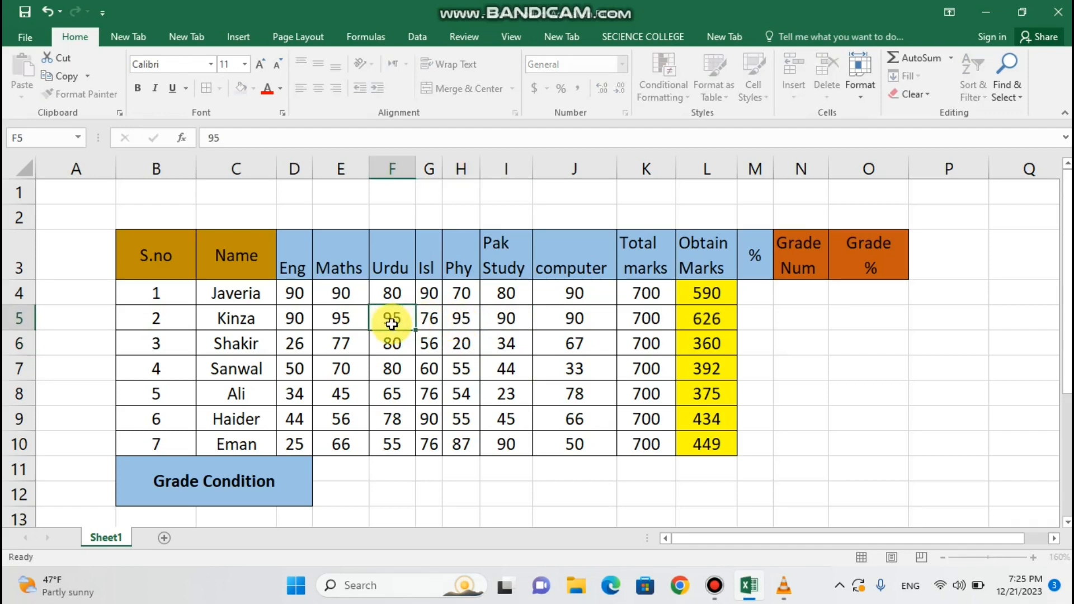
key("Return")
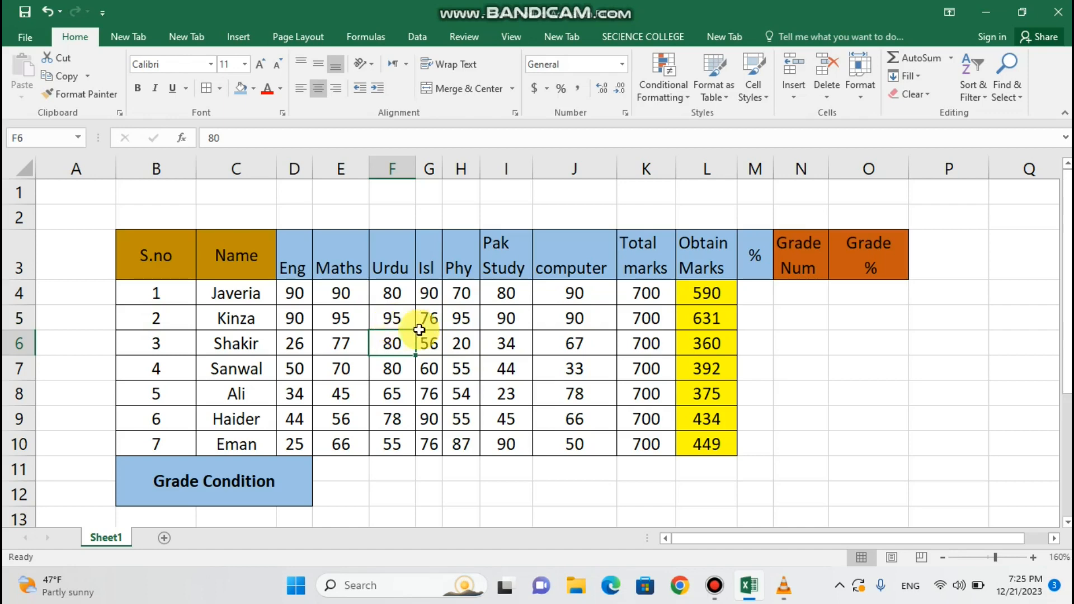
Set the Phy marks of S.no 3 in H6 and S.no 5 in H8 to 90.
left_click(465, 344)
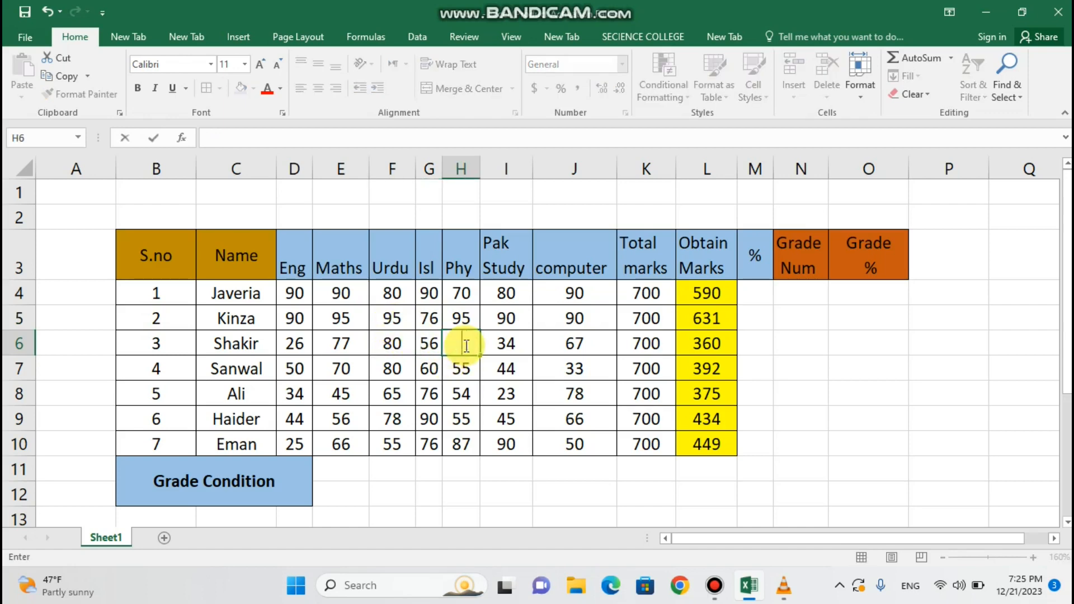
type("90")
key("Return")
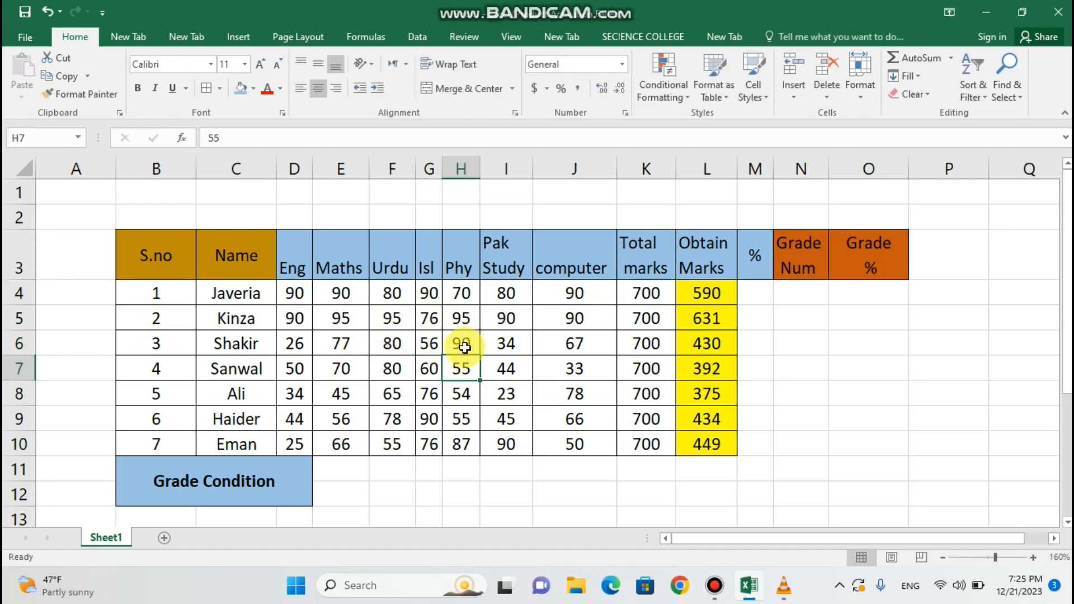
left_click(457, 390)
type("90")
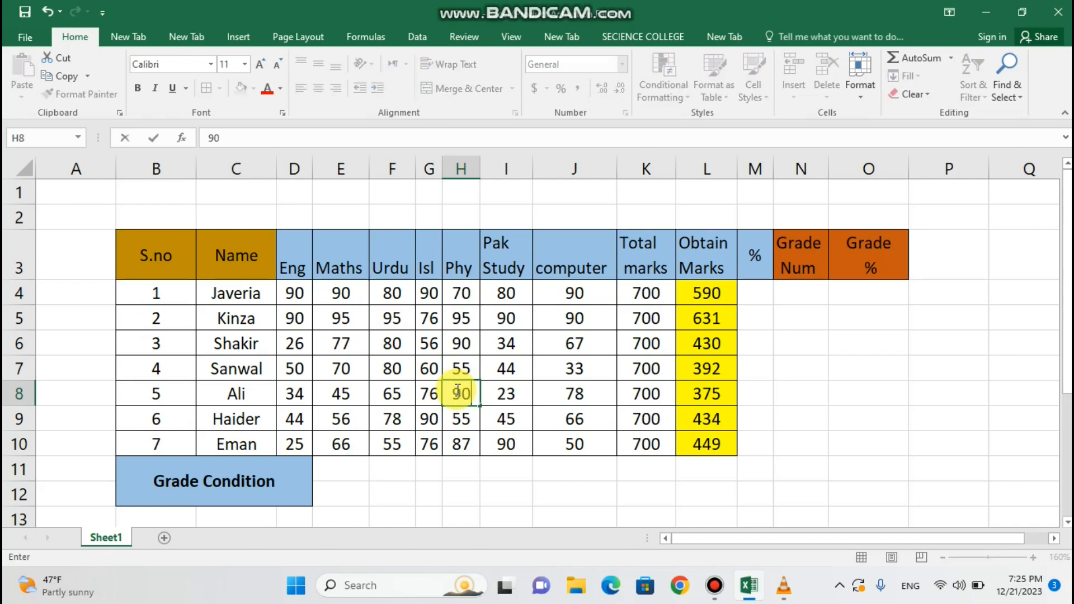
key("Return")
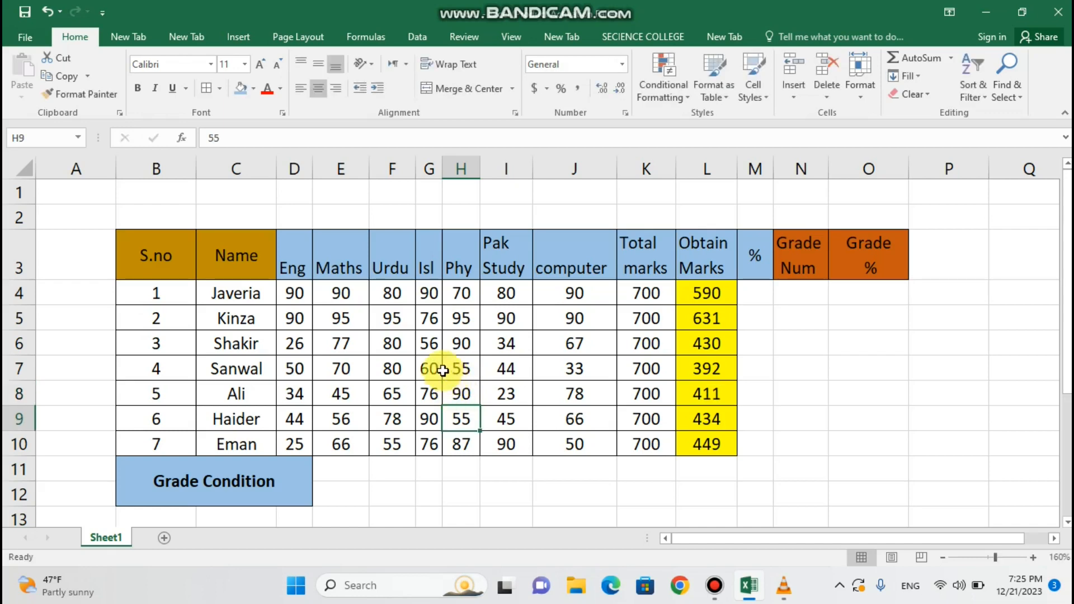
left_click(424, 337)
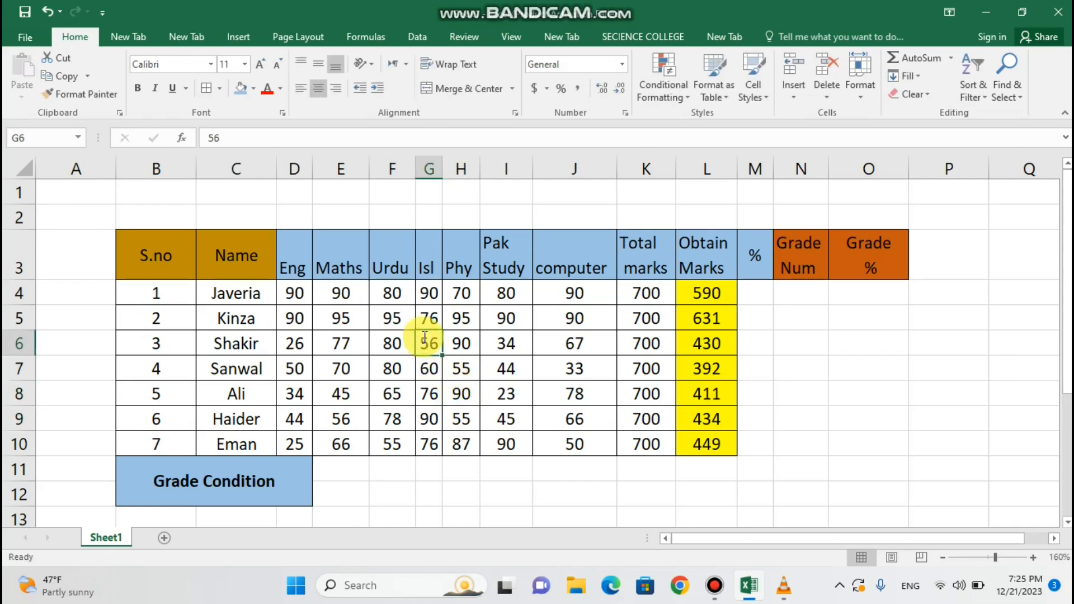
type("567")
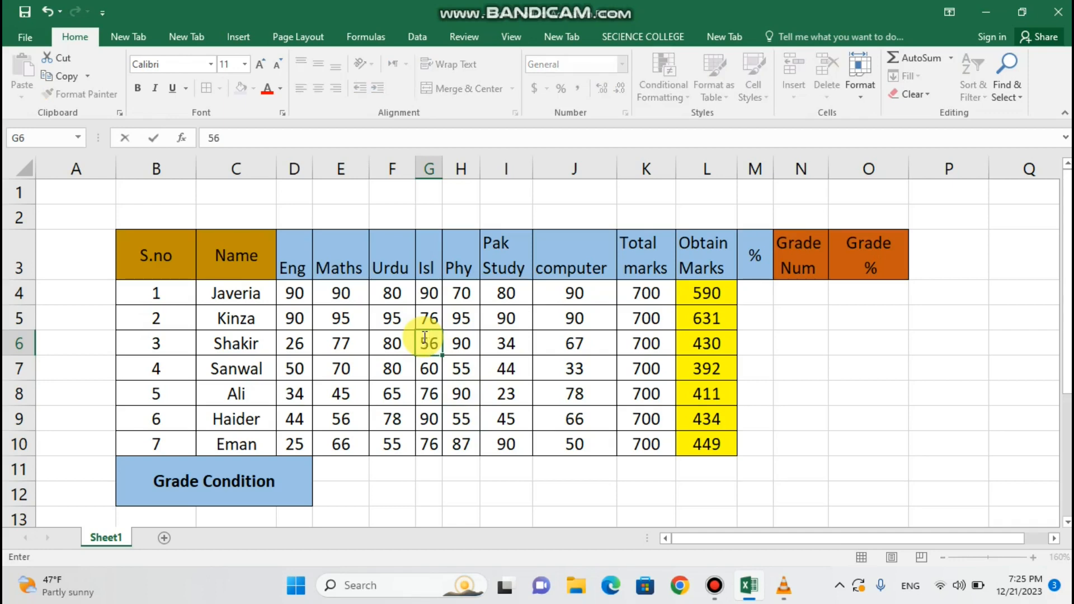
key("Return")
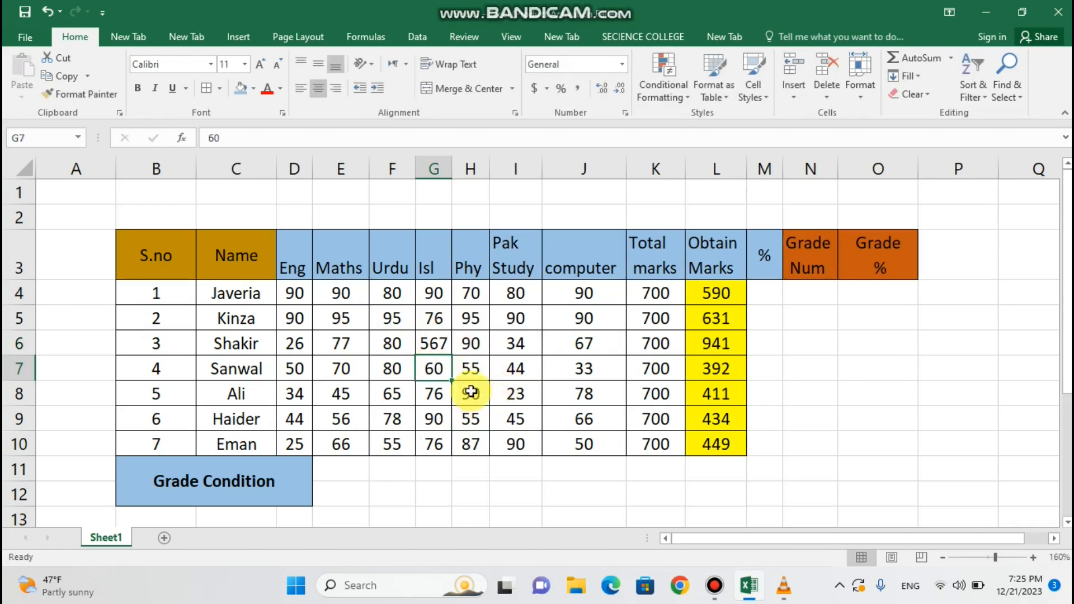
Set the Isl mark of S.no 3 in cell G6 to 98.
left_click(446, 345)
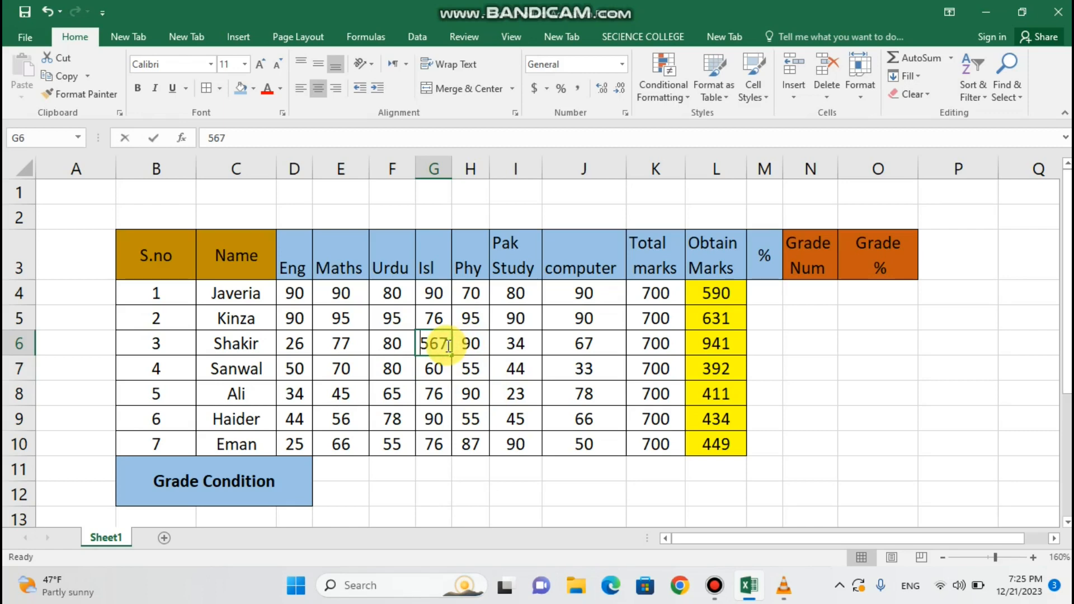
key("BackSpace")
type("98")
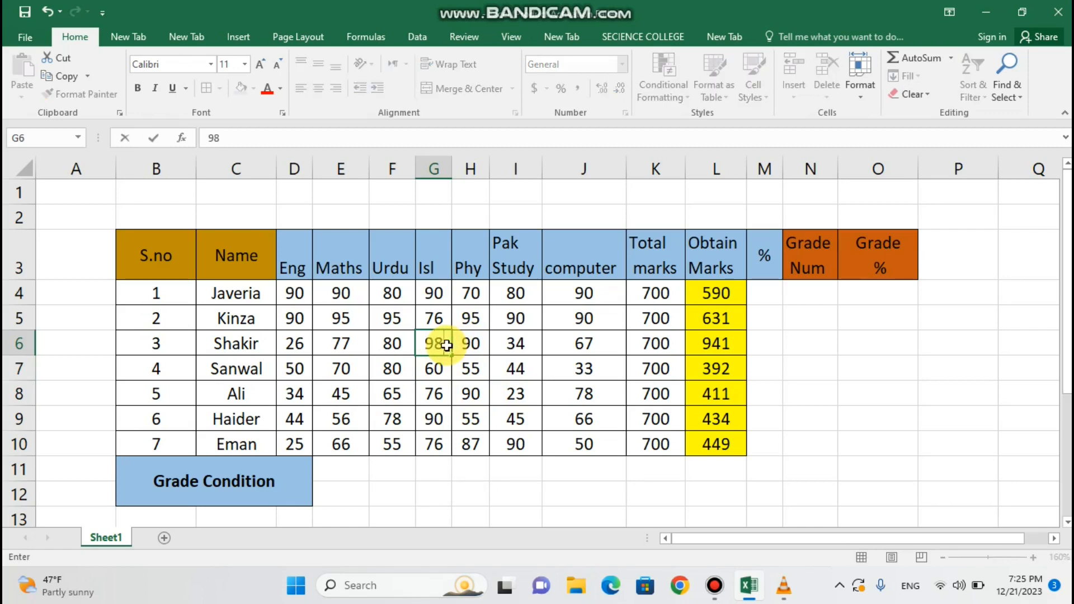
key("Return")
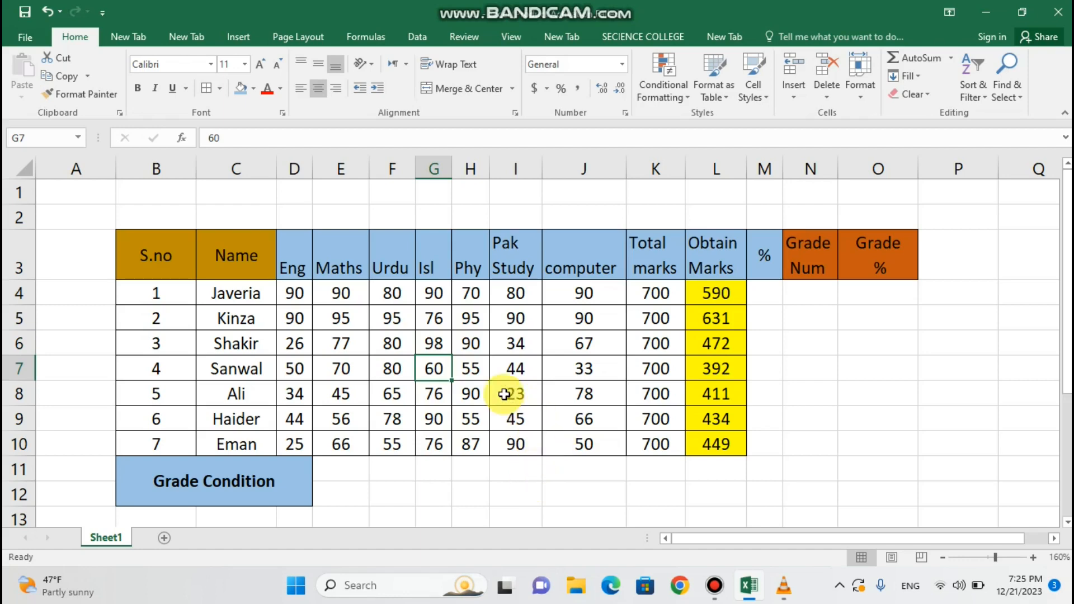
Go through the columns of the marks table one by one, from S.no in column B to Grade % in column O.
left_click(180, 169)
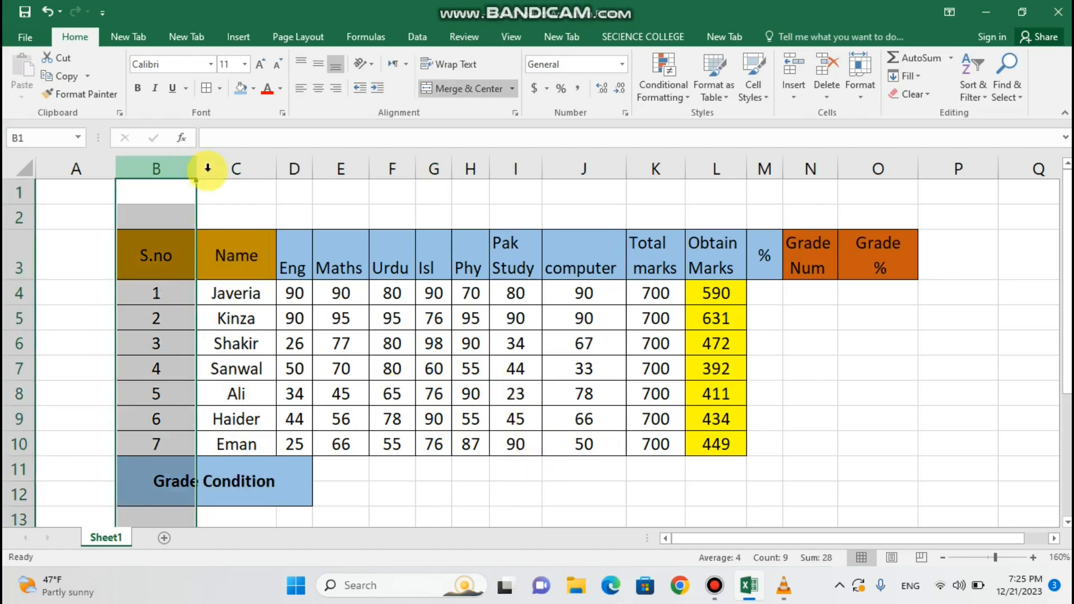
left_click(235, 169)
left_click(293, 169)
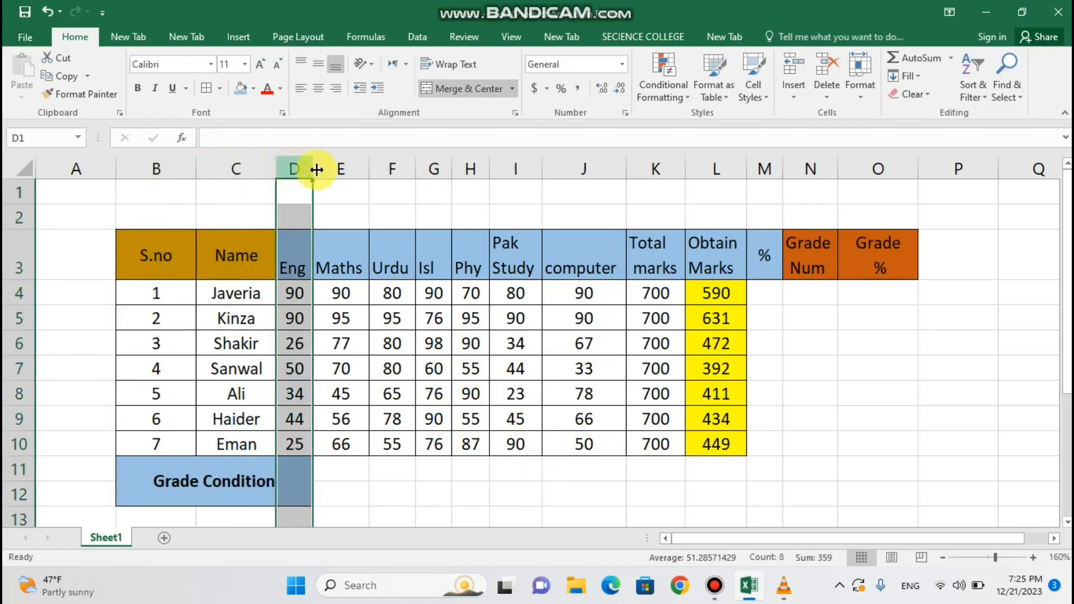
left_click(340, 169)
left_click(394, 171)
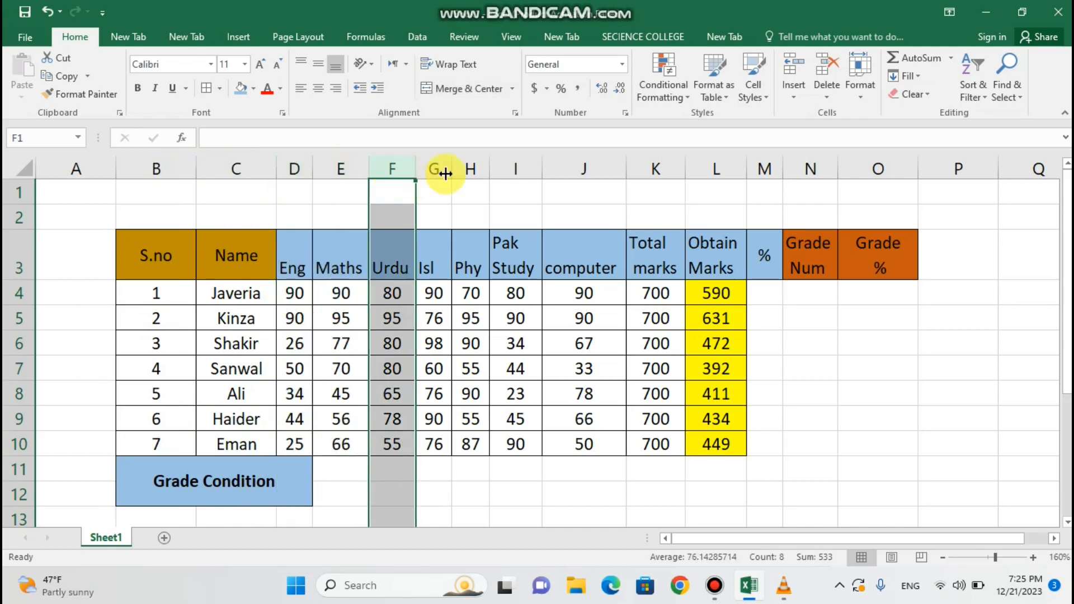
left_click(511, 169)
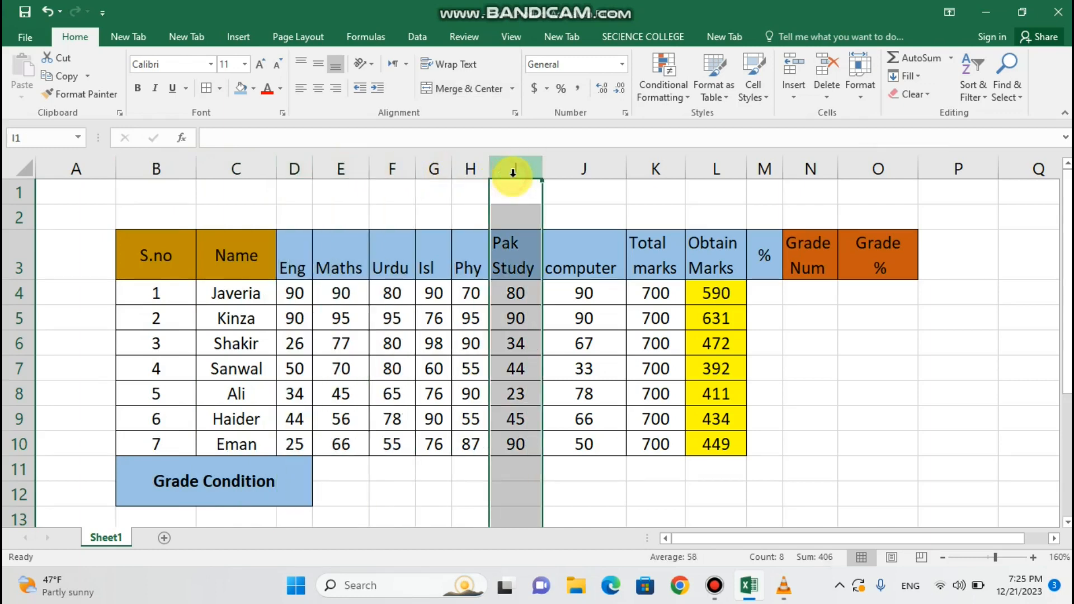
left_click(621, 169)
left_click(643, 167)
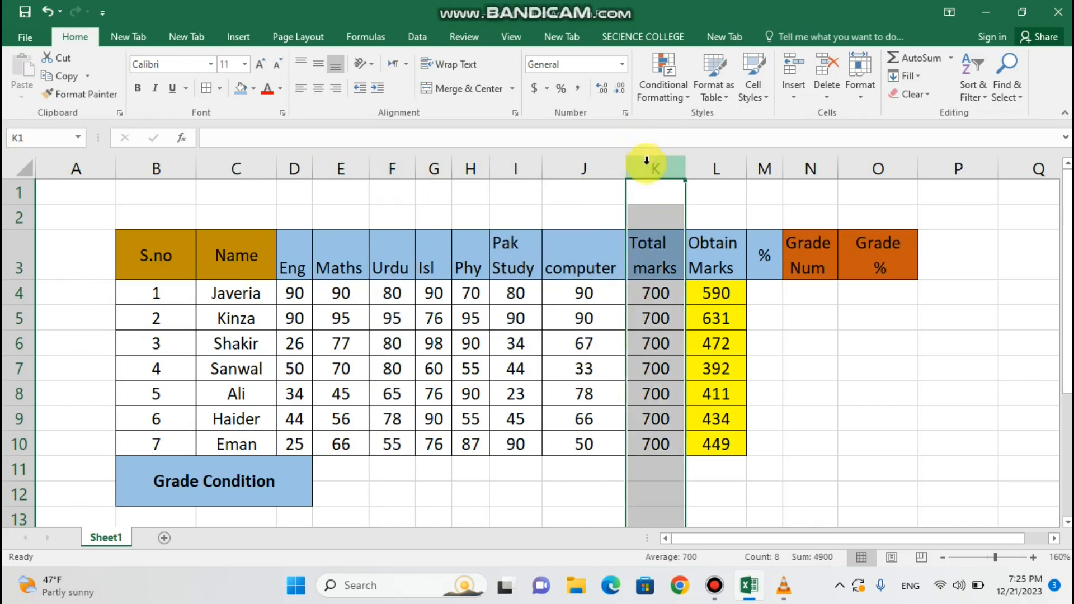
left_click(714, 170)
left_click(762, 169)
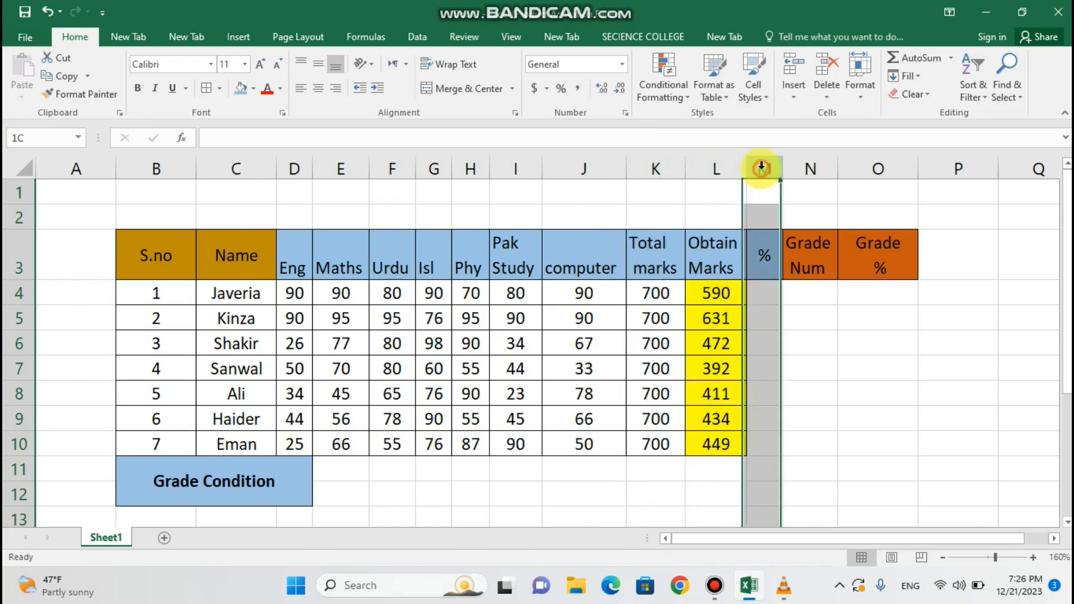
left_click(799, 169)
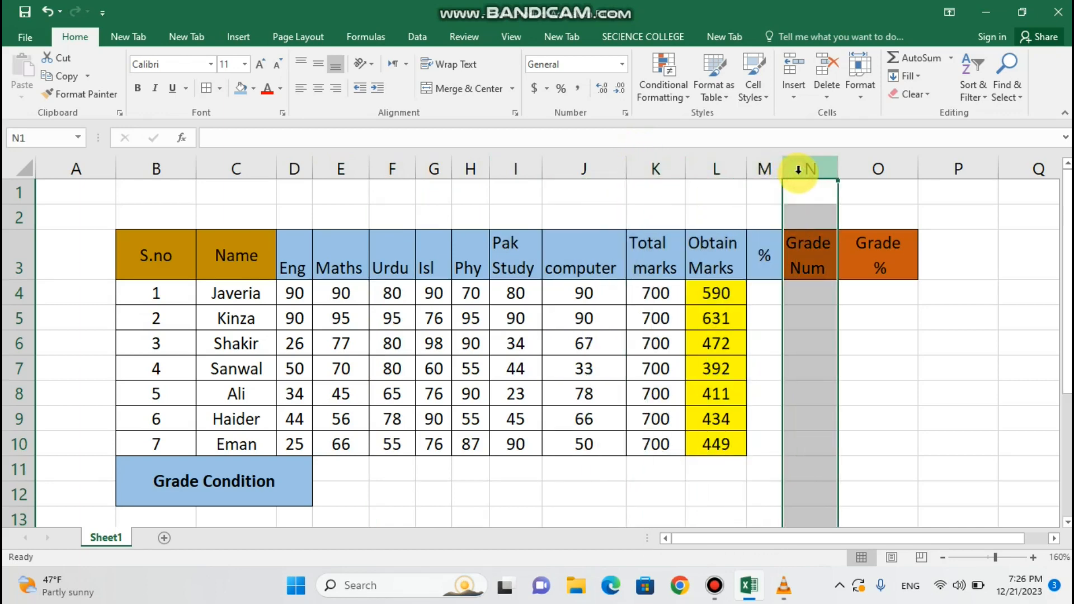
left_click(854, 165)
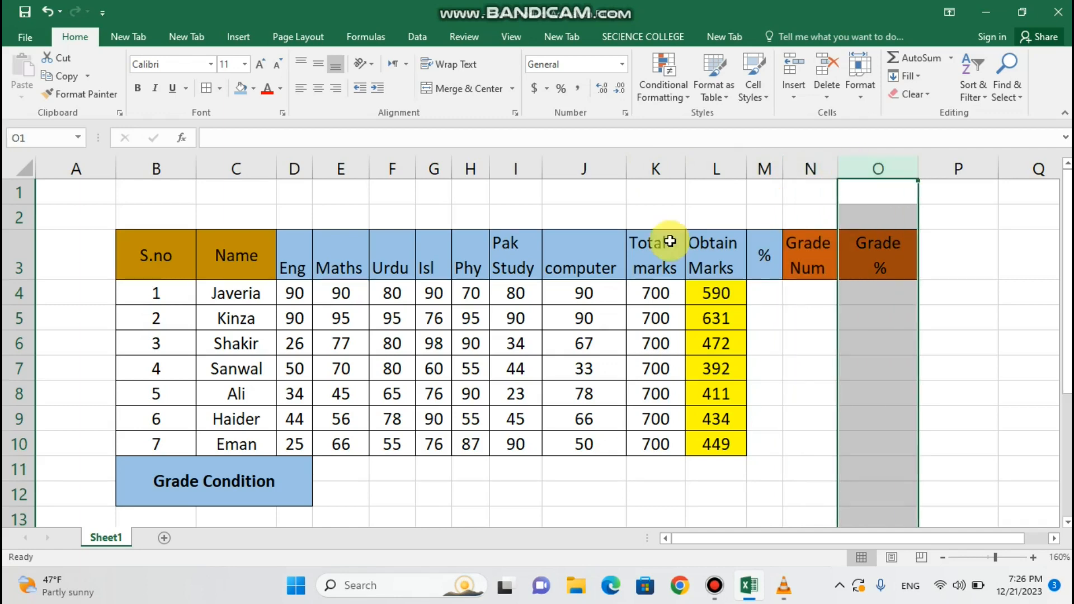
Start the Grade Condition table with the threshold 650> in cell E11 and its grade A+ in E12.
left_click(284, 467)
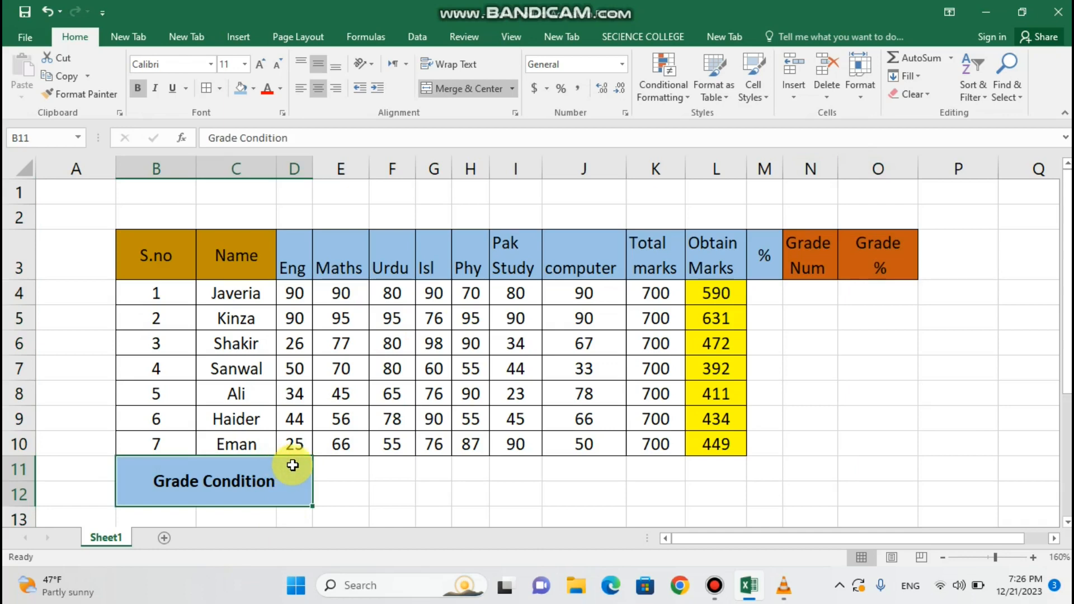
left_click(343, 473)
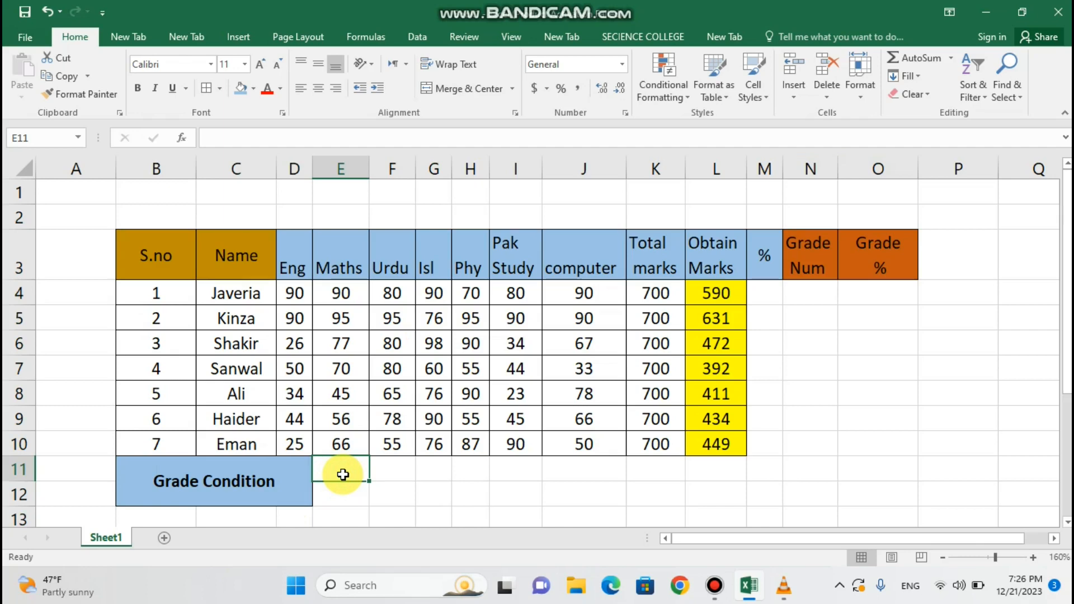
type("650")
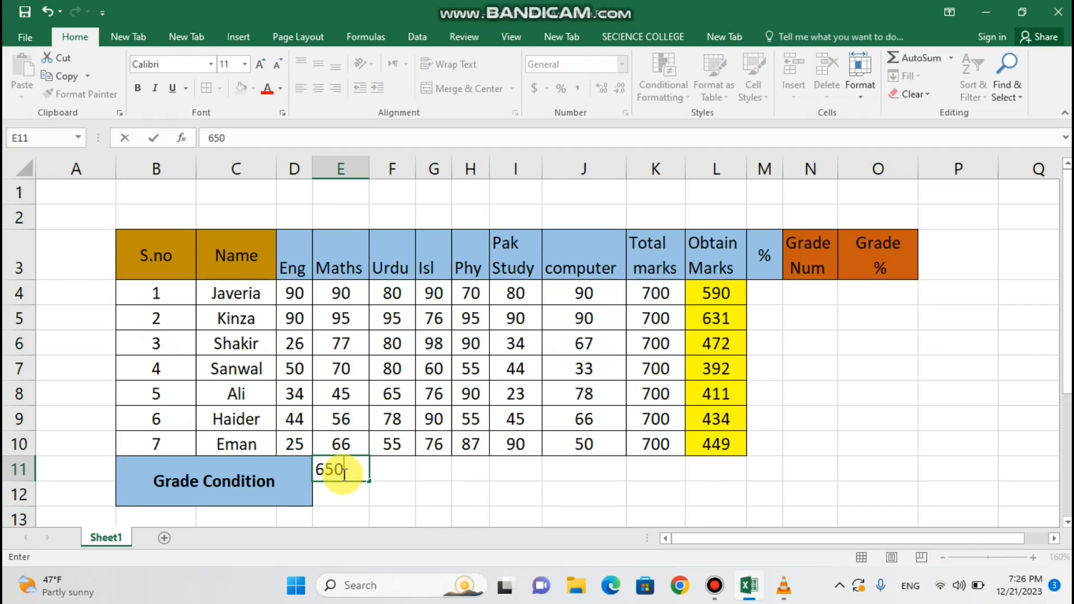
type("<")
key("BackSpace")
type(">")
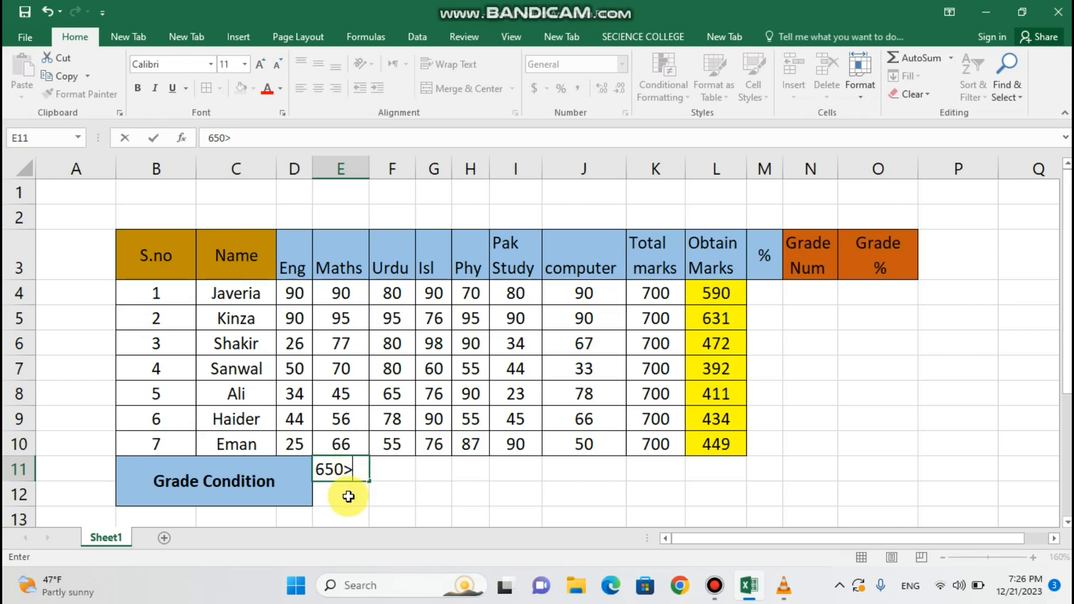
left_click(347, 498)
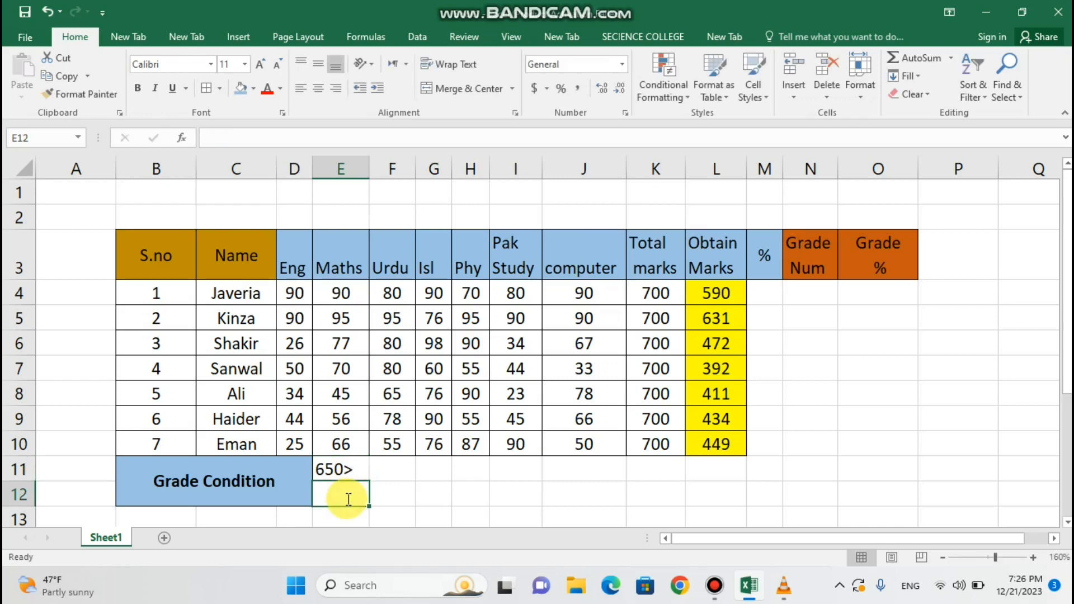
type("A")
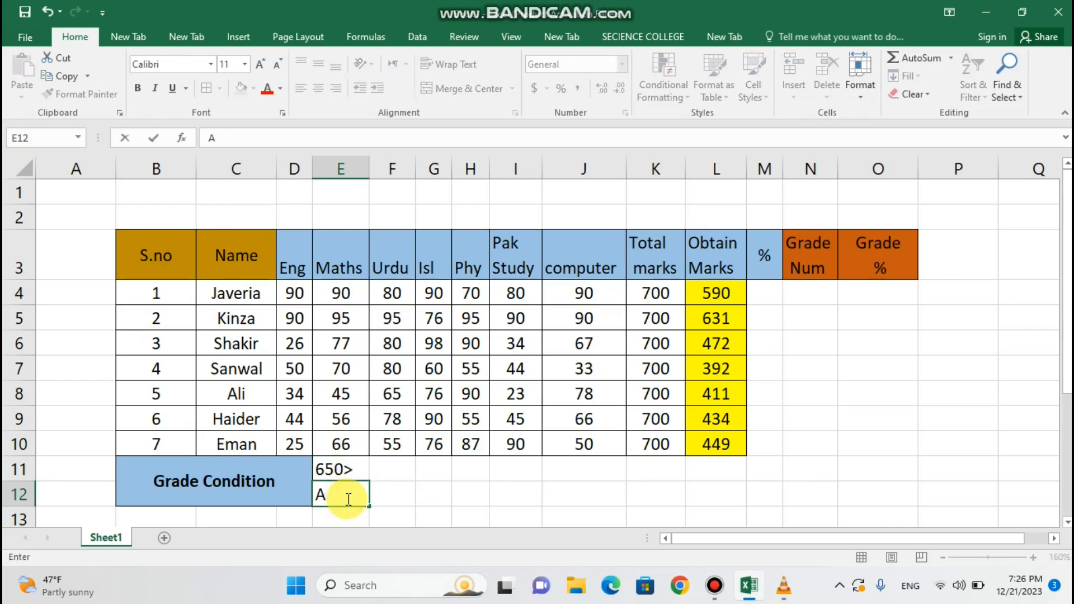
type("+")
left_click(361, 475)
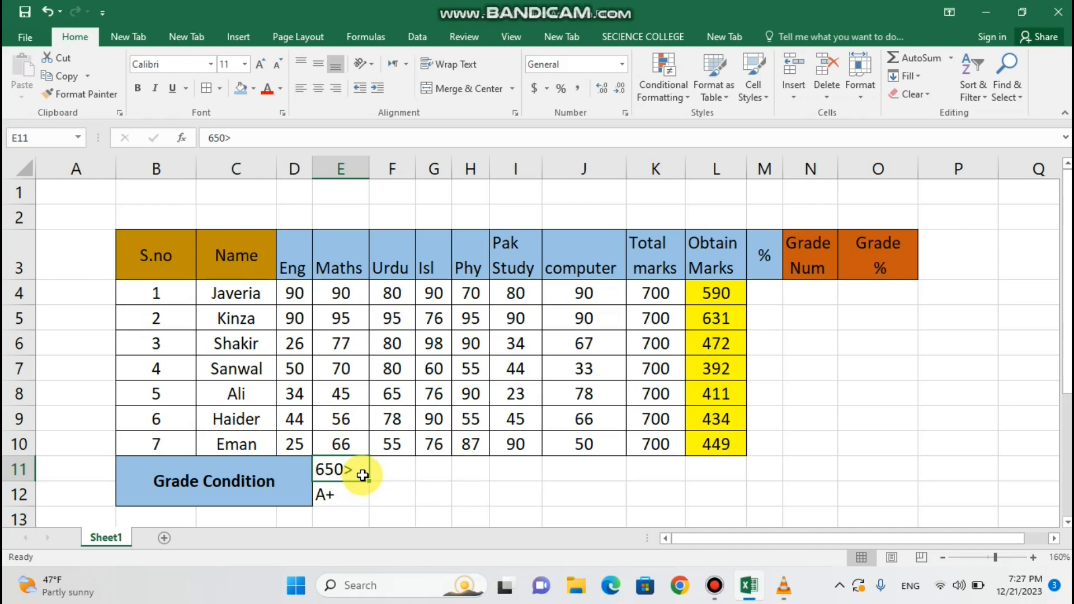
Add the second grade condition, with 600> in cell F11 and grade A in F12.
left_click(384, 475)
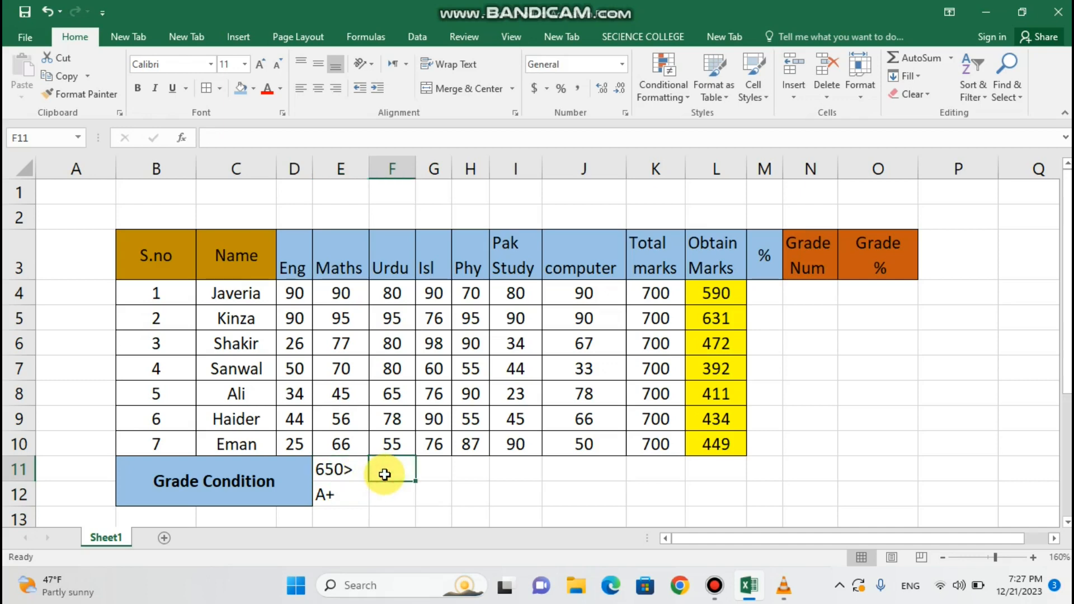
type("600")
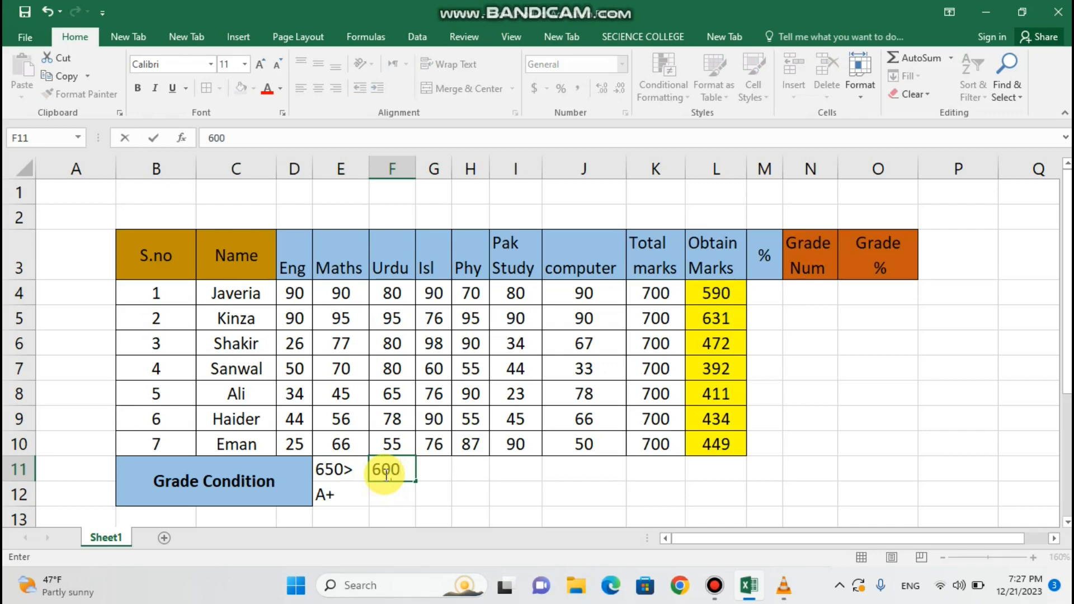
left_click(395, 468)
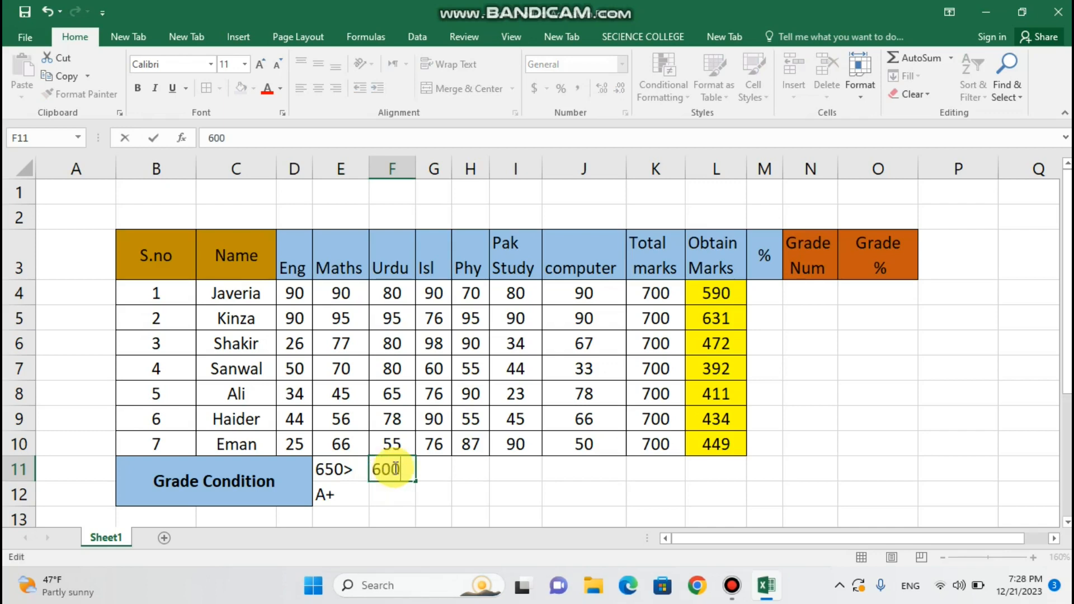
type(">")
left_click(382, 496)
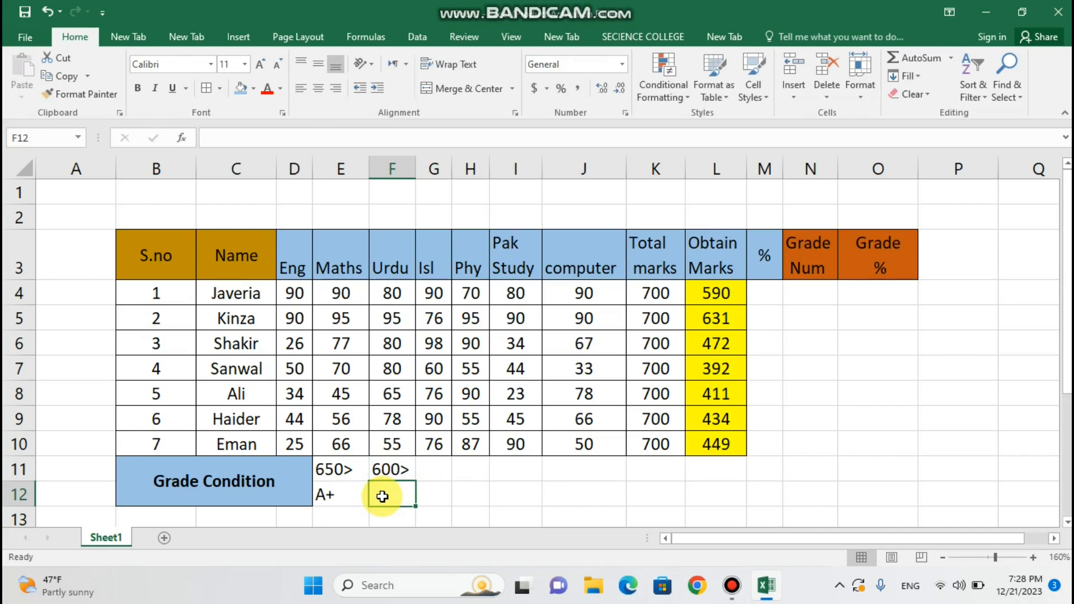
double_click(382, 496)
type("A")
left_click(441, 474)
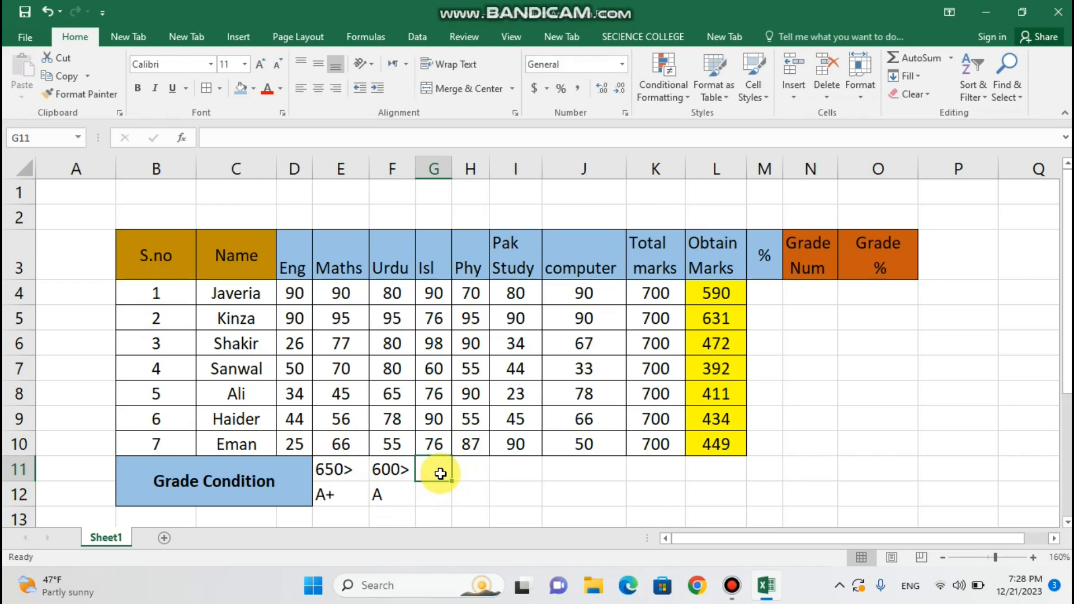
left_click(355, 472)
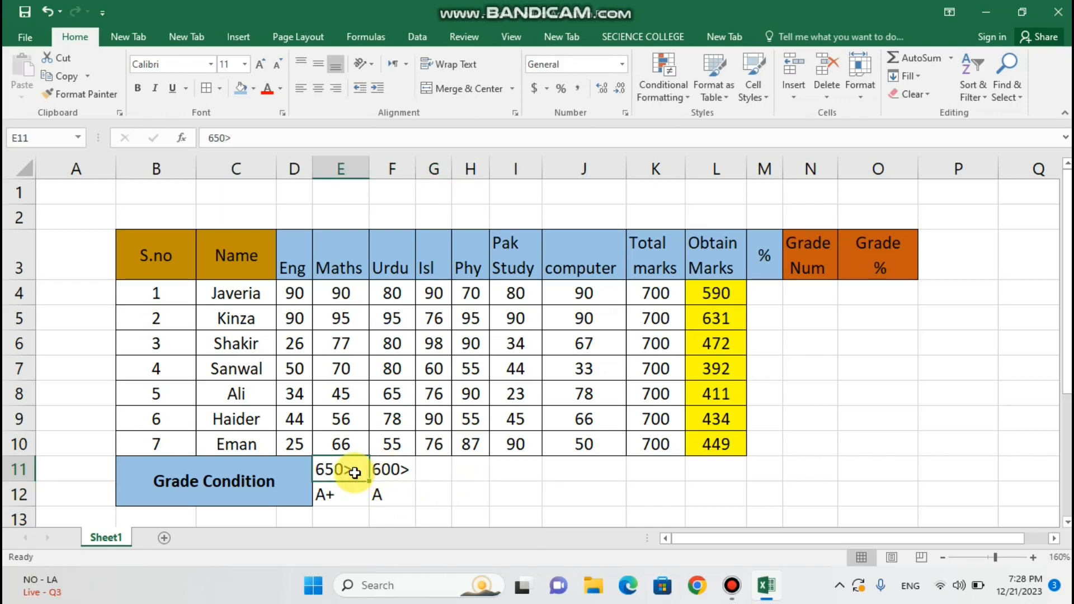
left_click(374, 493)
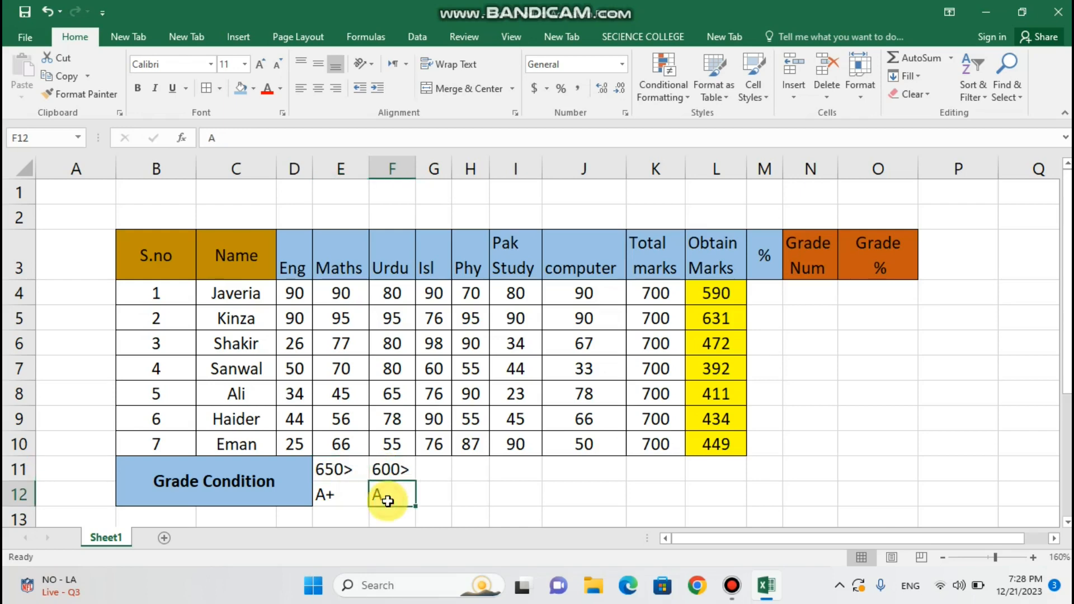
Add the third grade condition, 450> in G11 with grade B in G12, and widen column G slightly to fit it.
left_click(440, 473)
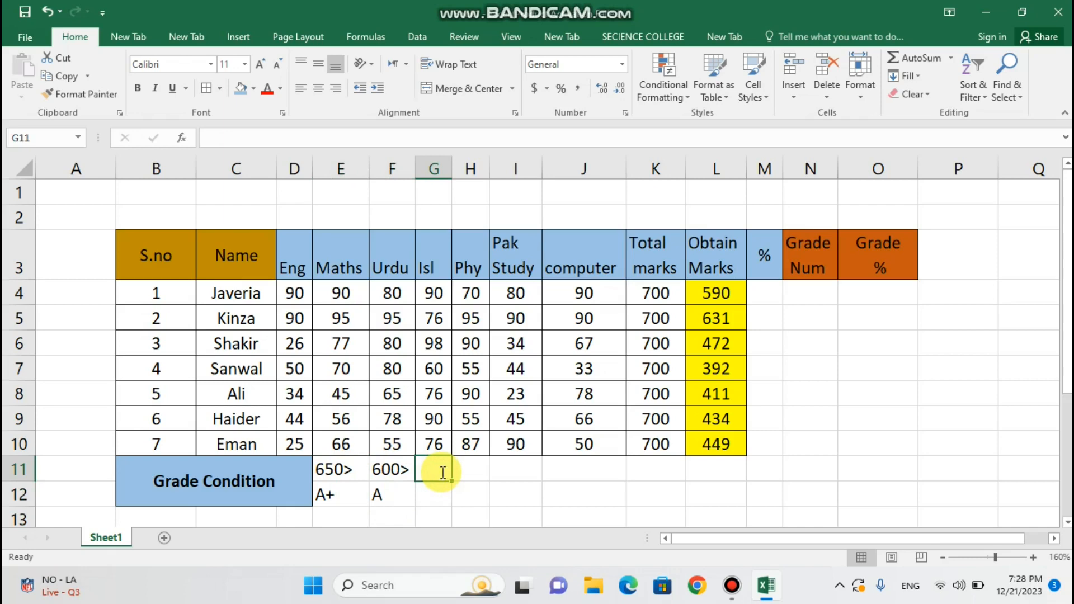
type("459")
key("BackSpace")
type("0")
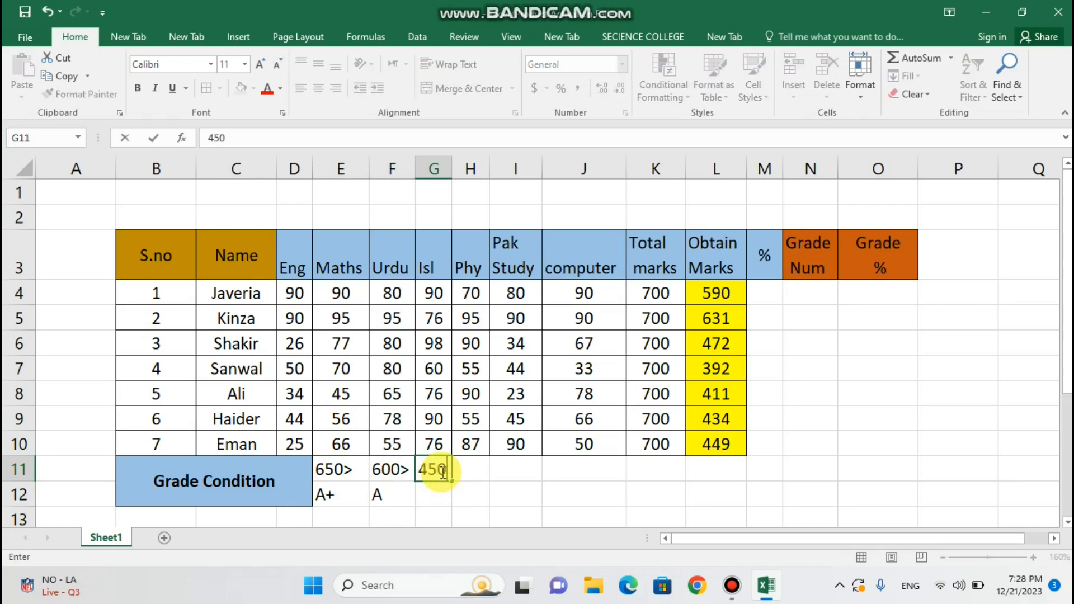
type(">")
left_click(433, 494)
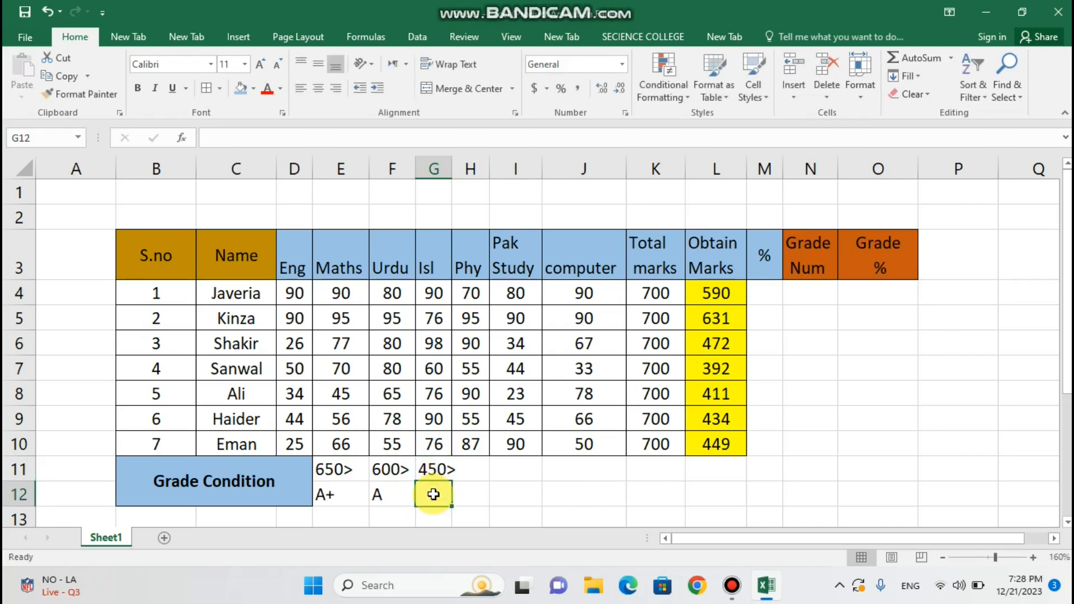
type("B")
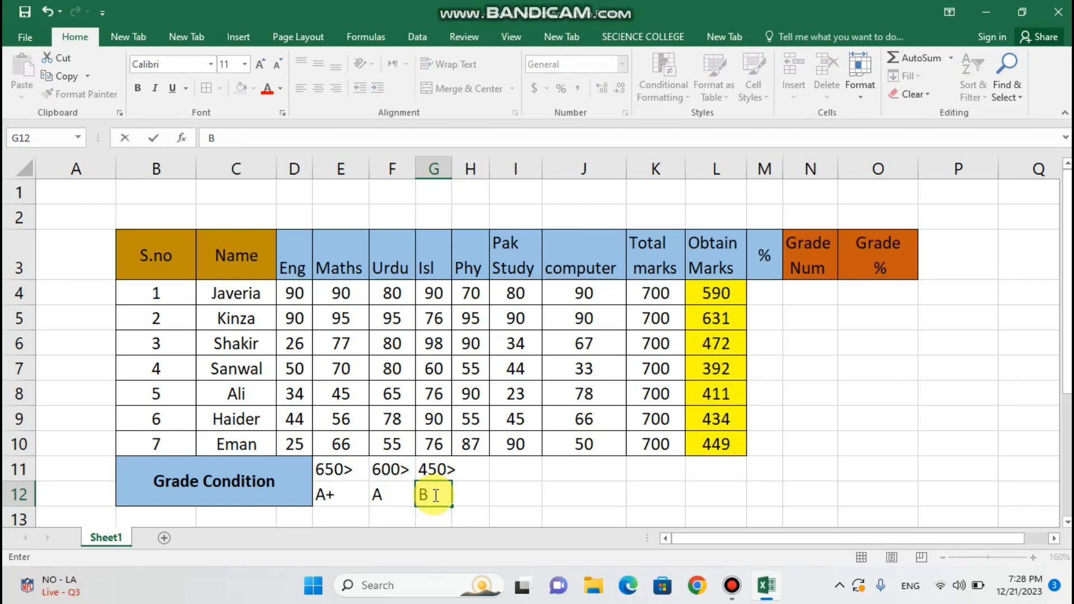
left_click(469, 471)
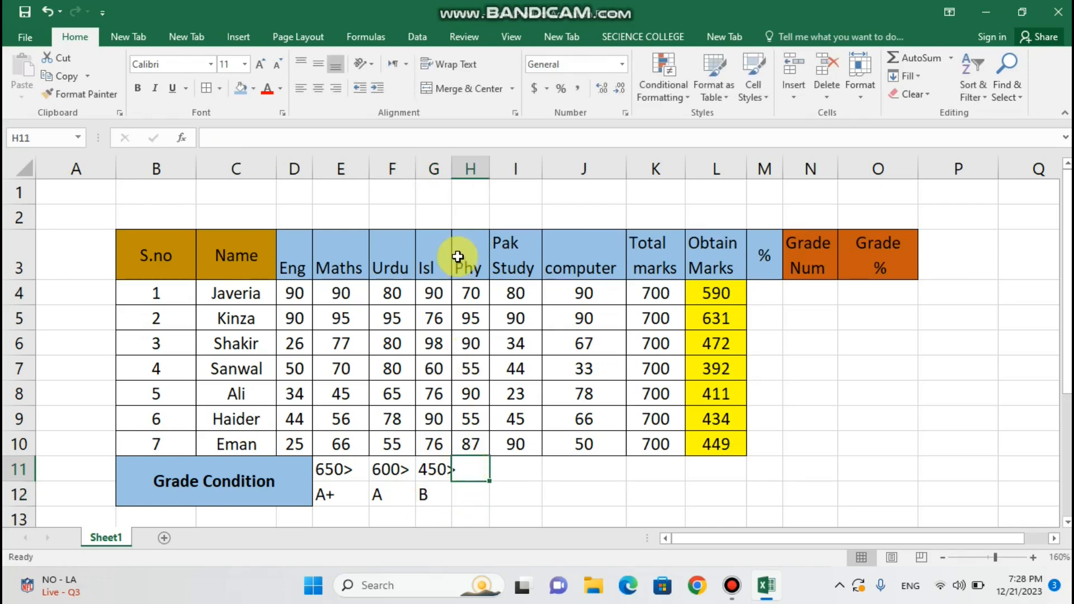
left_click_drag(454, 168, 460, 168)
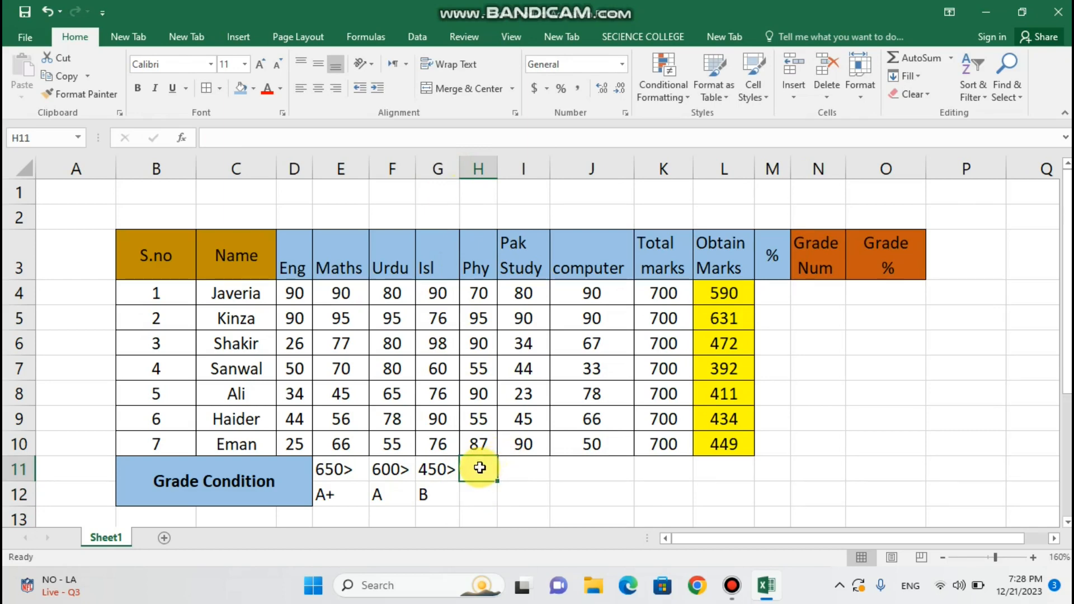
Add the fourth grade condition, with 300> in cell H11 and grade C in H12.
type("300")
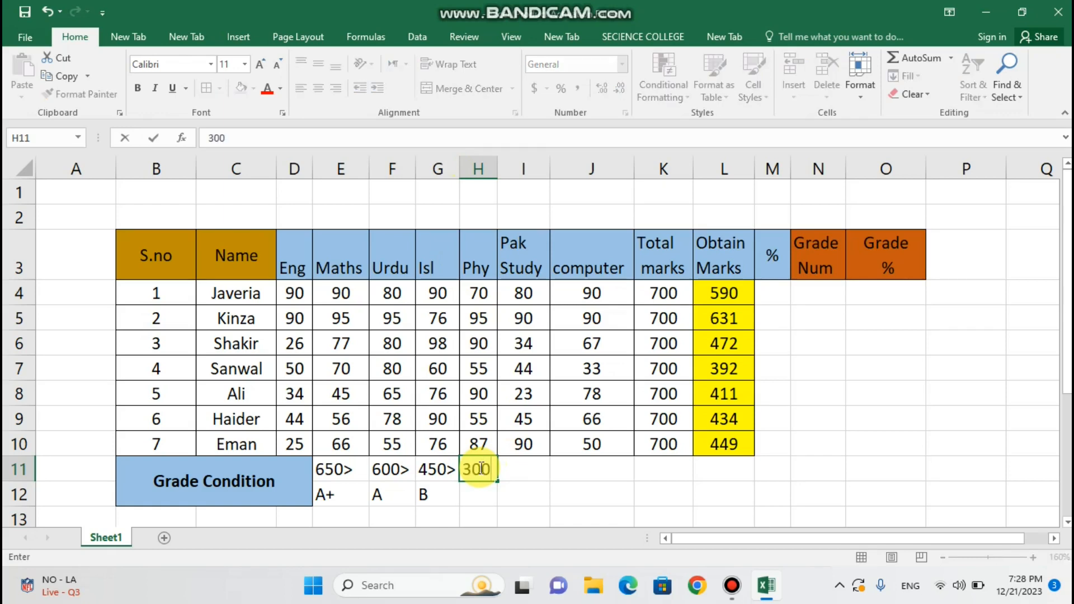
type(">")
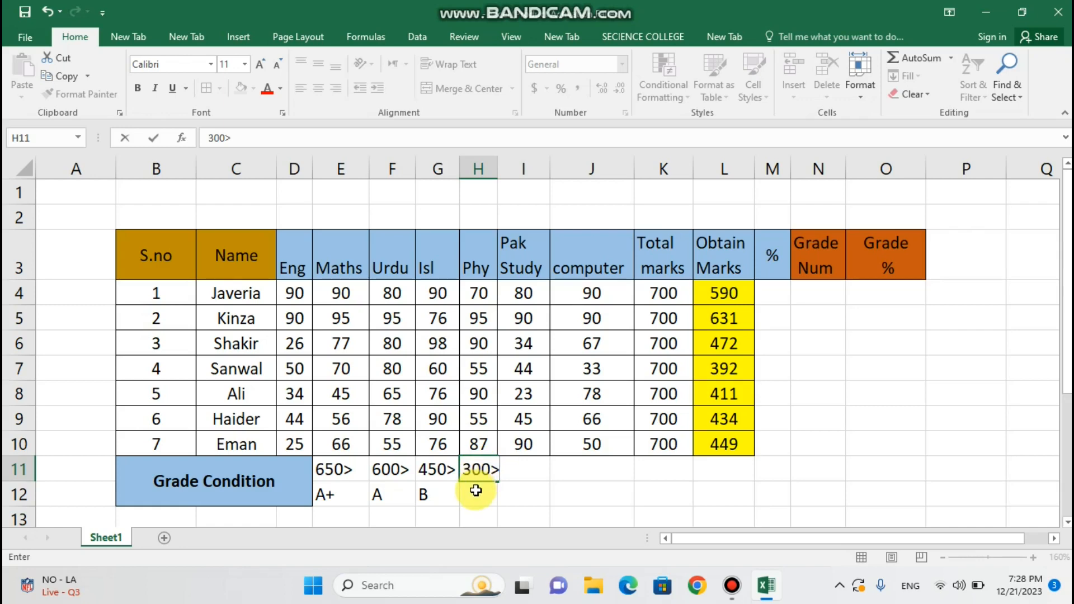
left_click(476, 490)
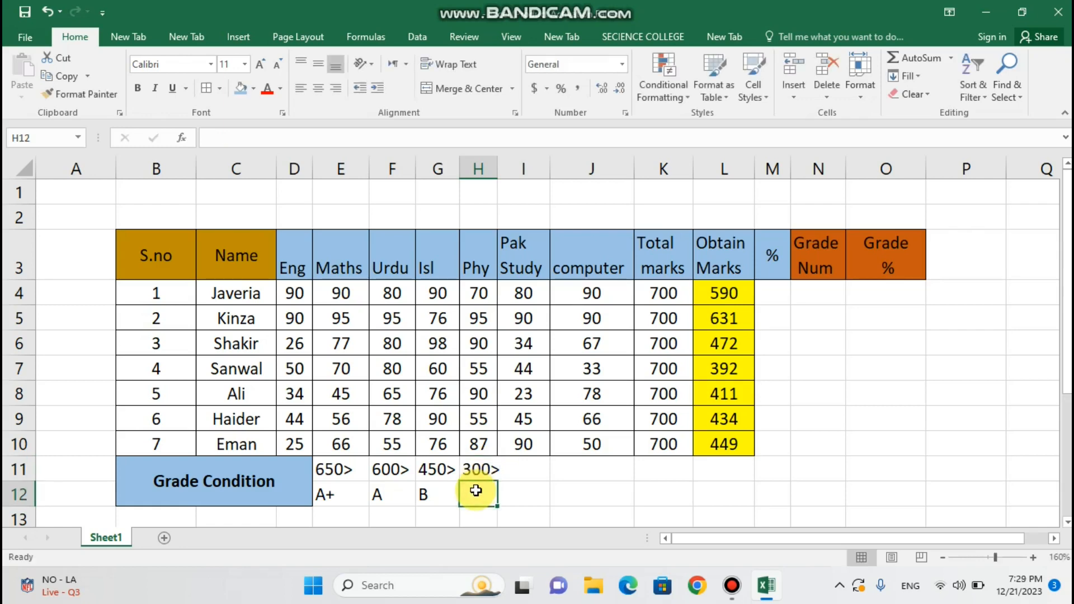
type("C")
Add the last grade condition, with 300< in cell I11 and grade D in I12.
left_click(521, 473)
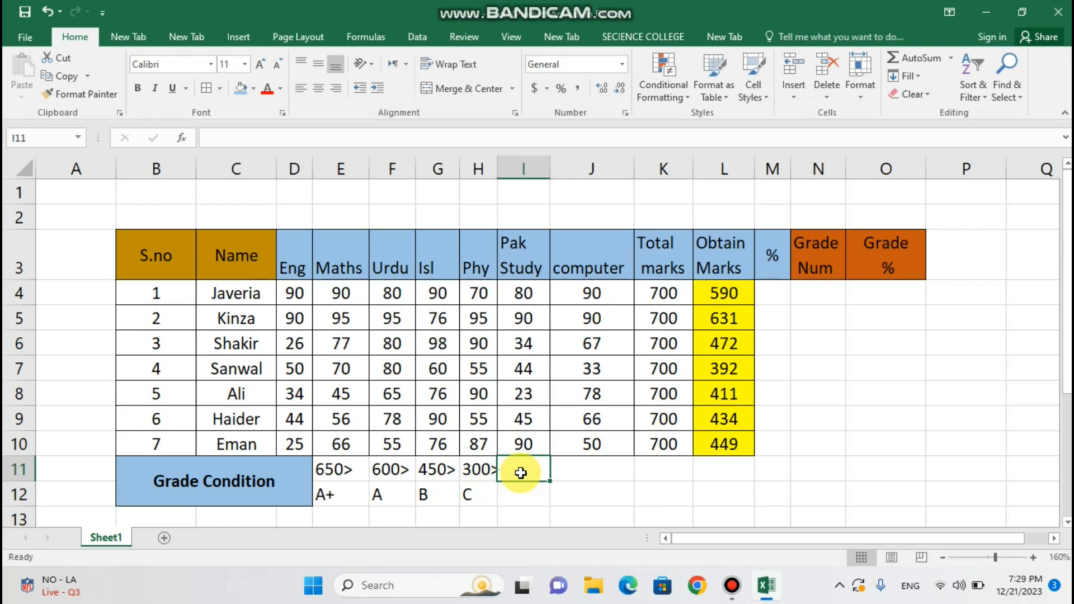
type("300")
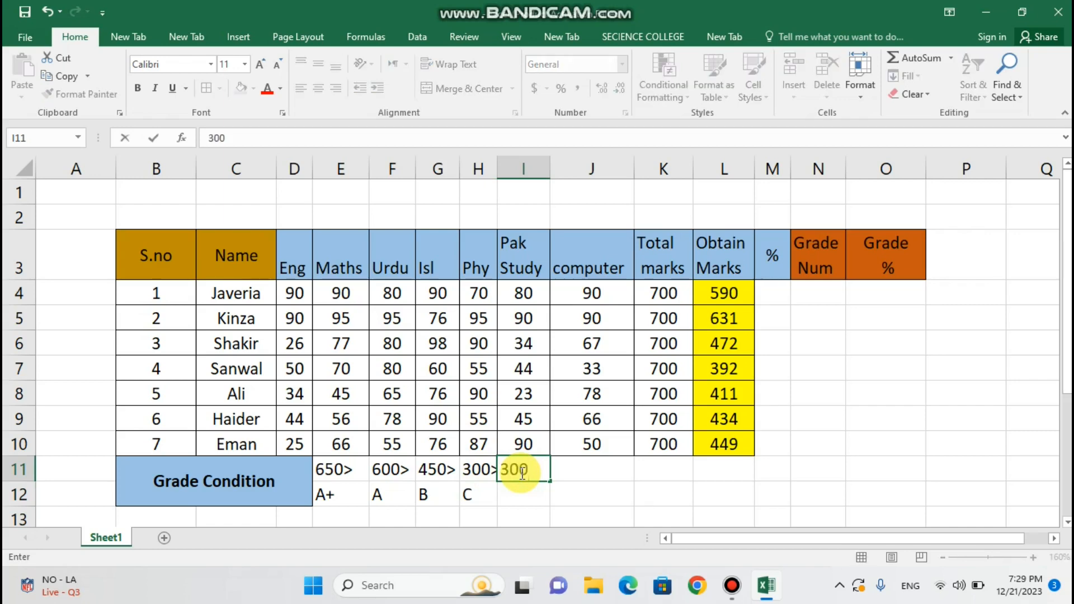
type("<")
left_click(515, 502)
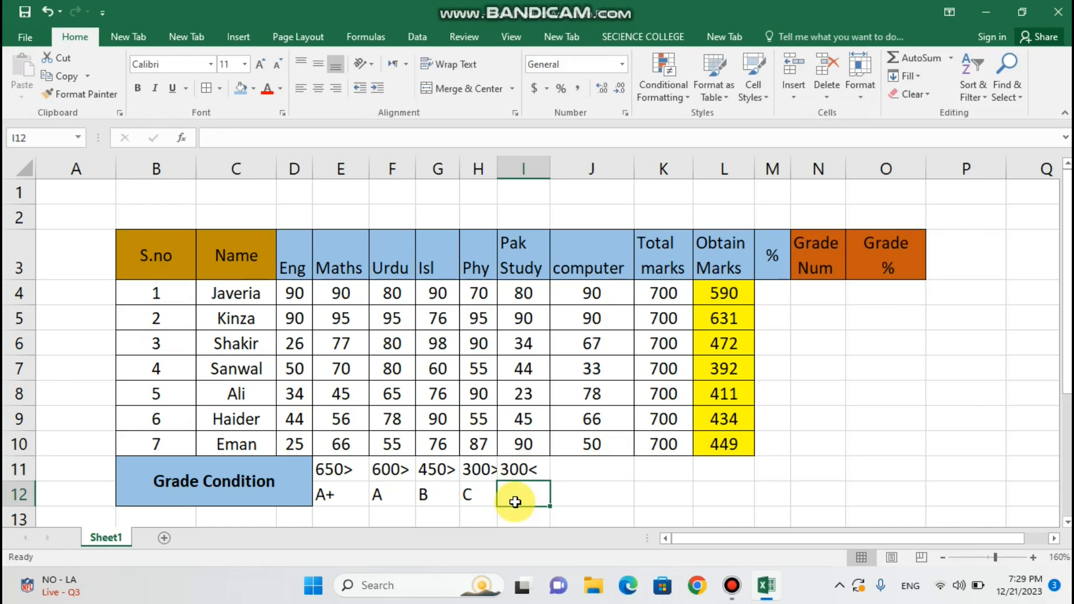
type("d")
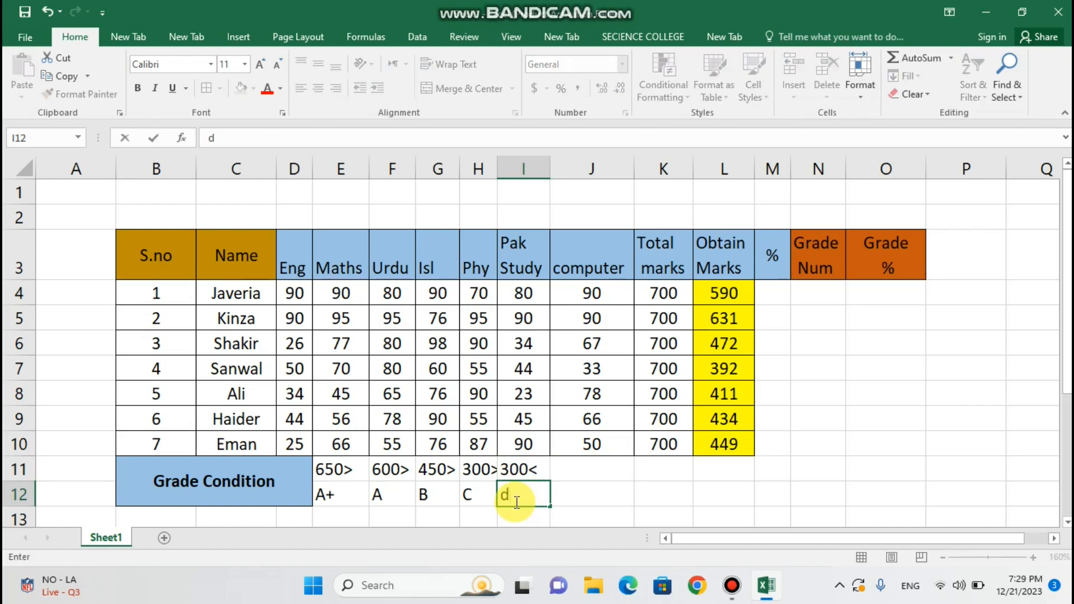
key("BackSpace")
type("D")
left_click(573, 485)
Auto-fit the width of column H to the 300> entry in H11.
left_click(477, 463)
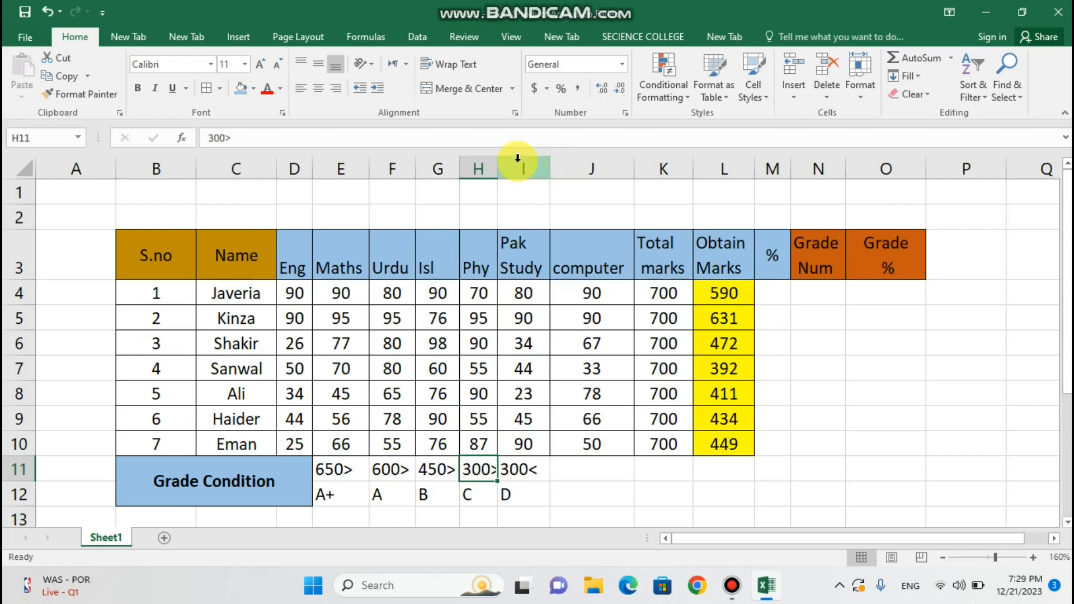
double_click(498, 167)
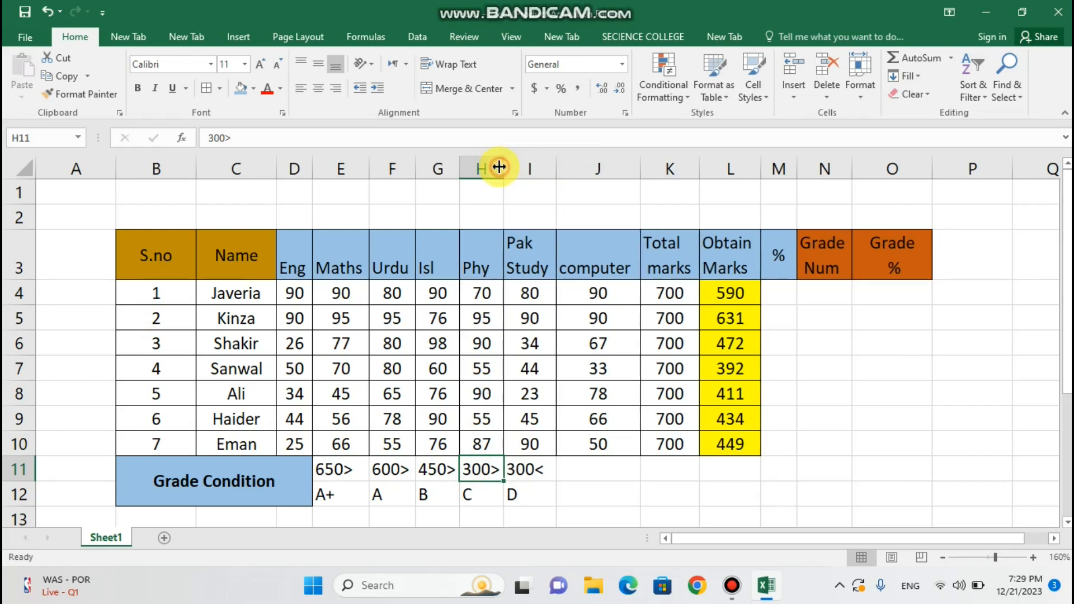
left_click(538, 468)
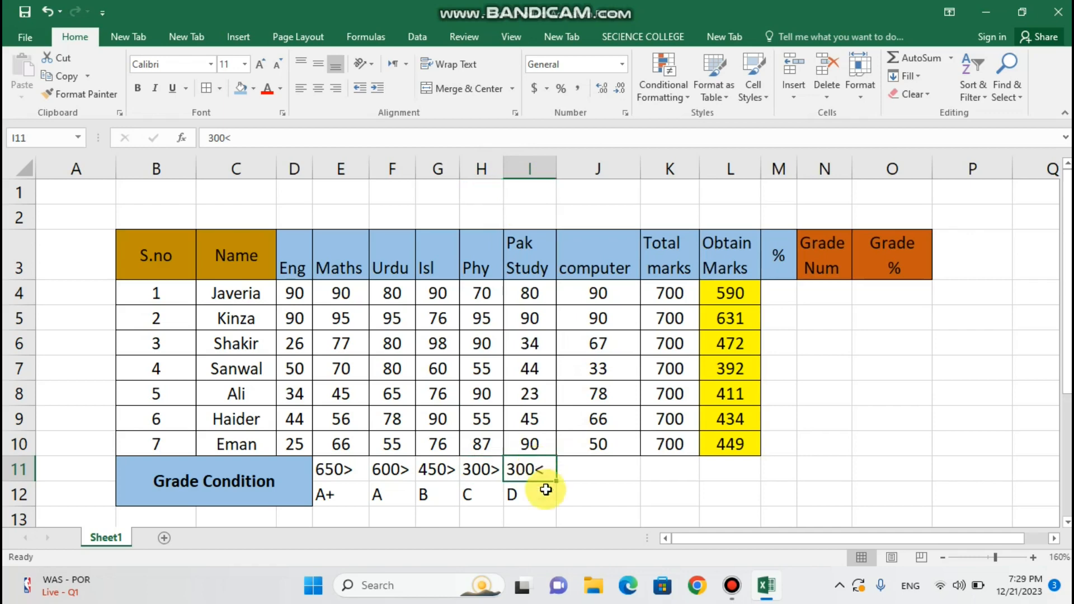
left_click(547, 510)
Format the grade condition cells E11:I12 with centred text, cell borders and bold.
left_click(532, 472)
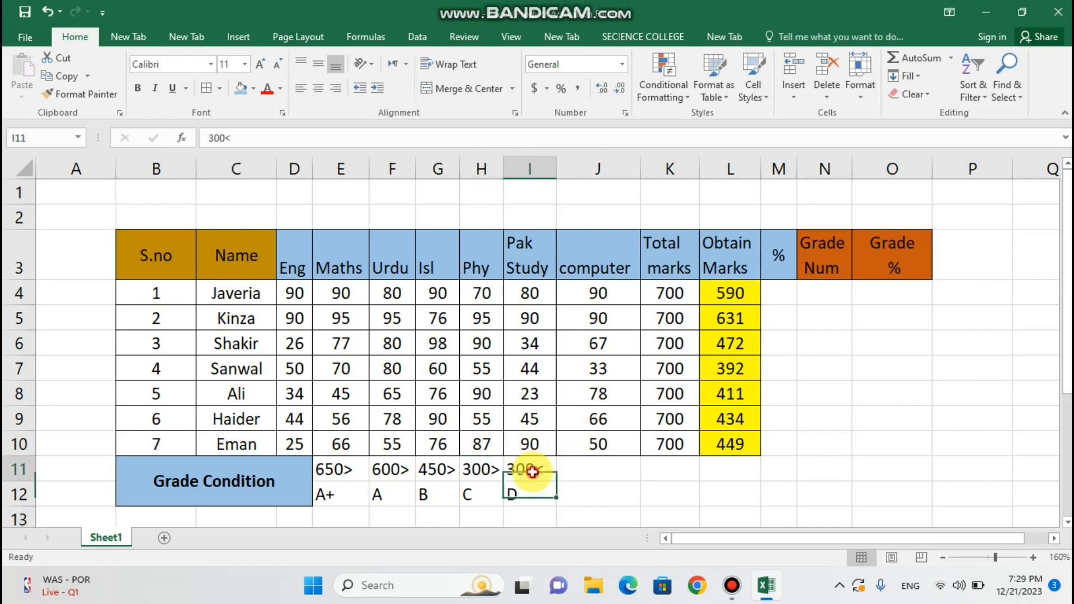
left_click_drag(533, 472, 343, 496)
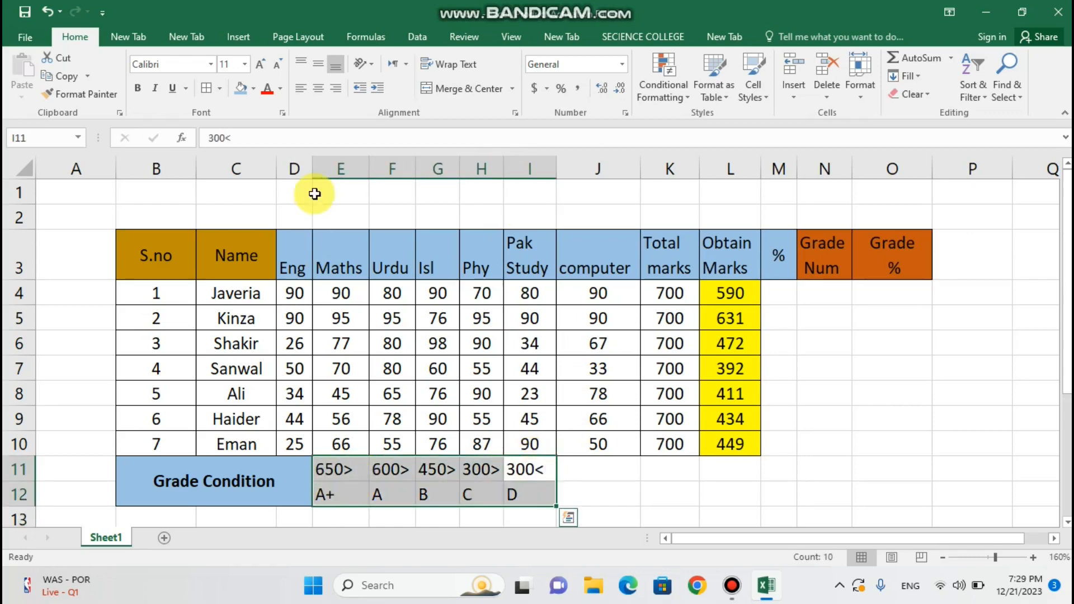
left_click(319, 88)
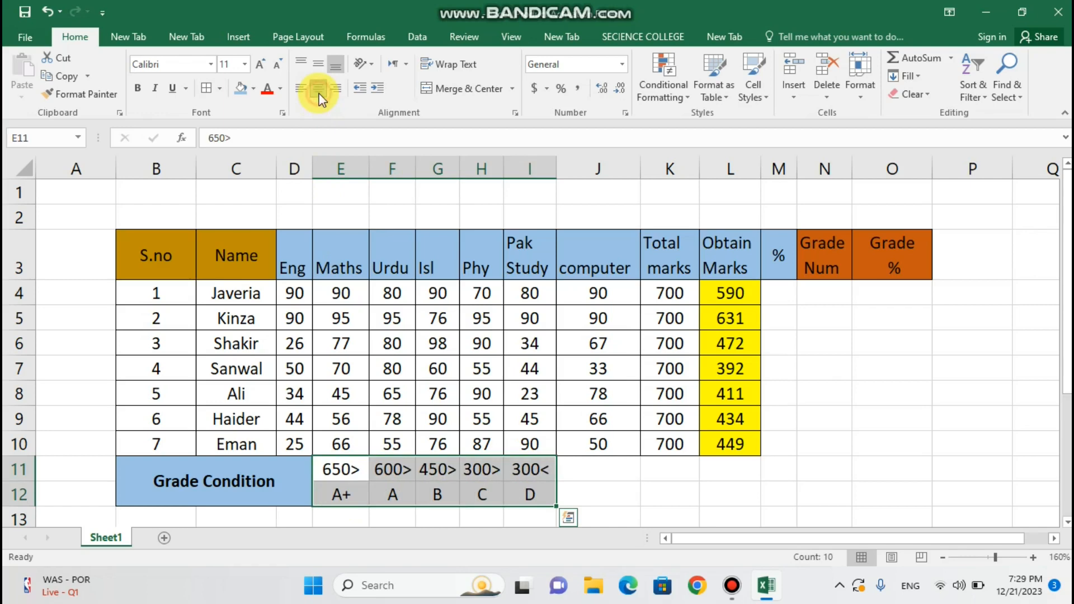
left_click(205, 88)
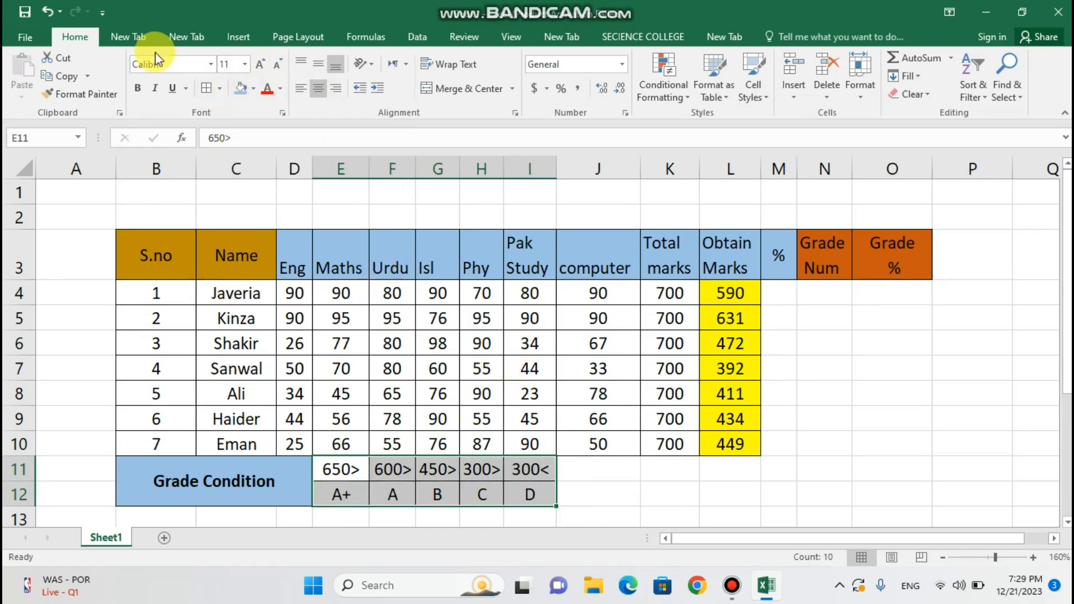
left_click(137, 88)
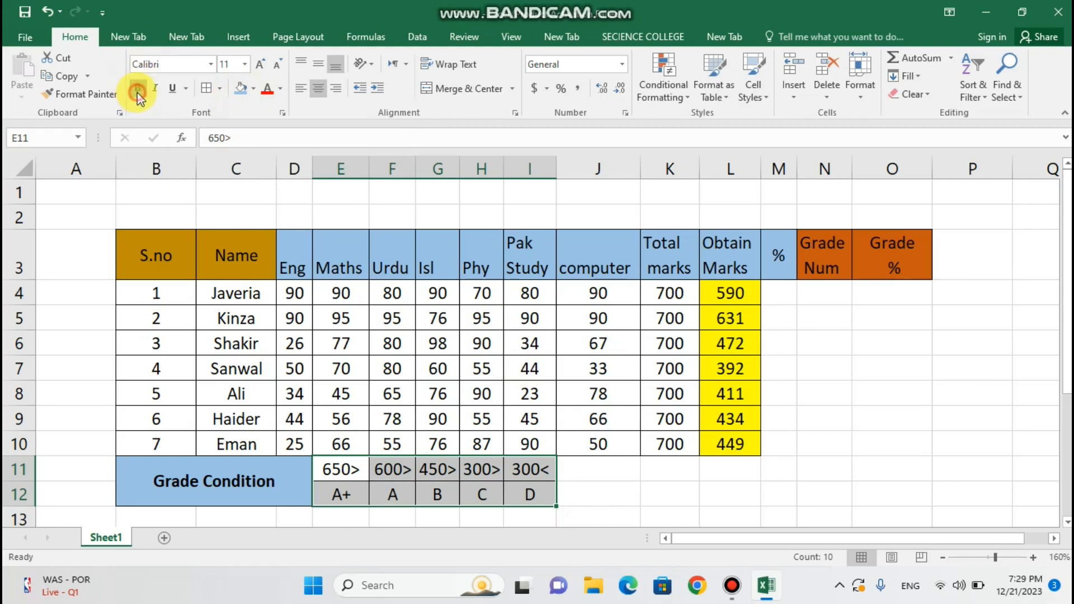
Review the grade letters in cells E12 to I12 against their marks thresholds in row 11.
left_click(617, 499)
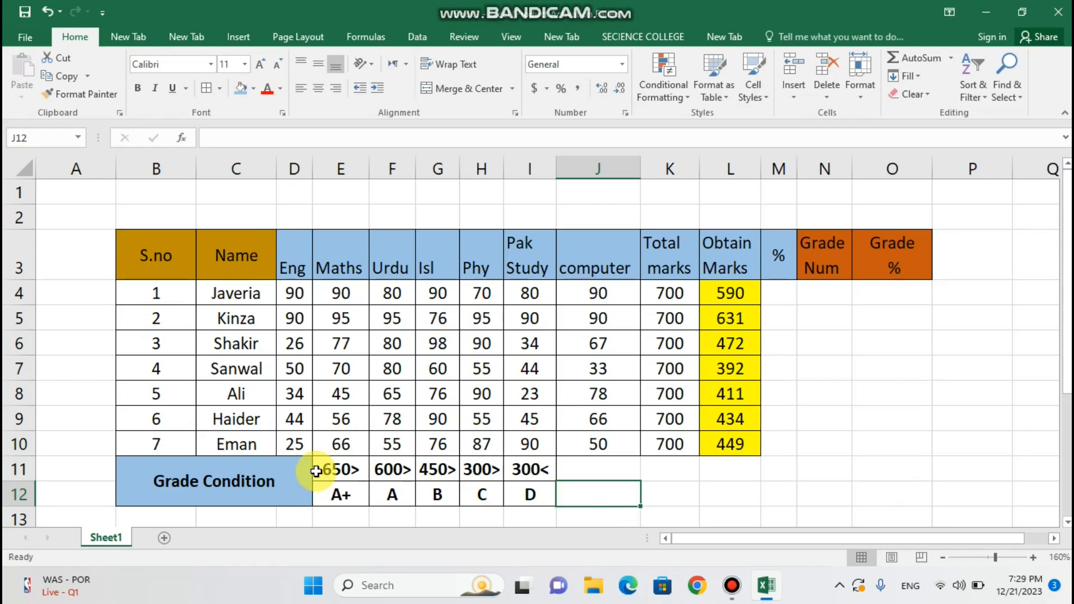
left_click(339, 495)
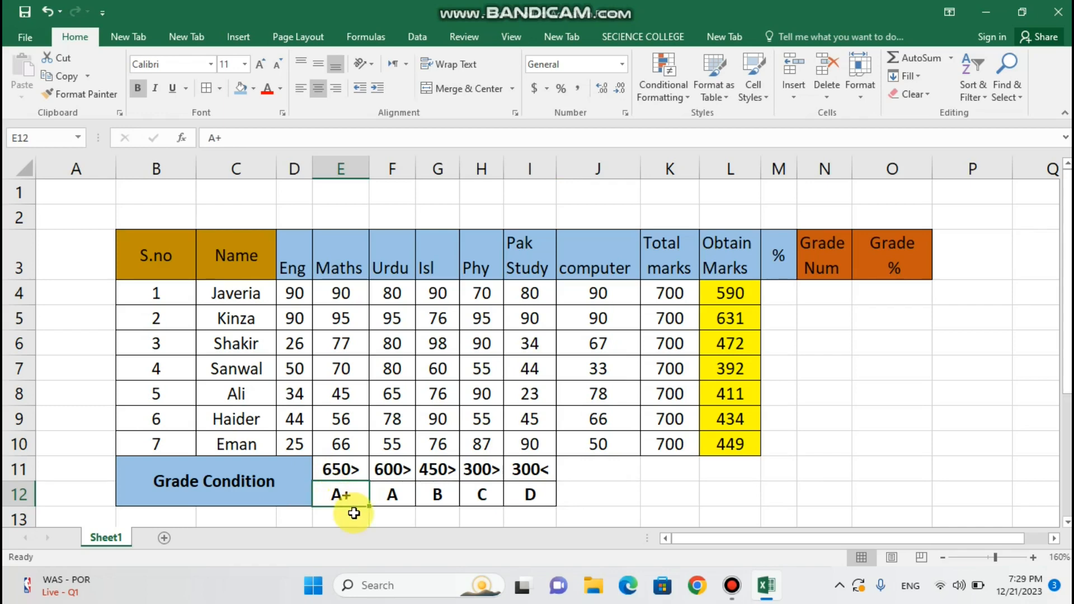
left_click(378, 499)
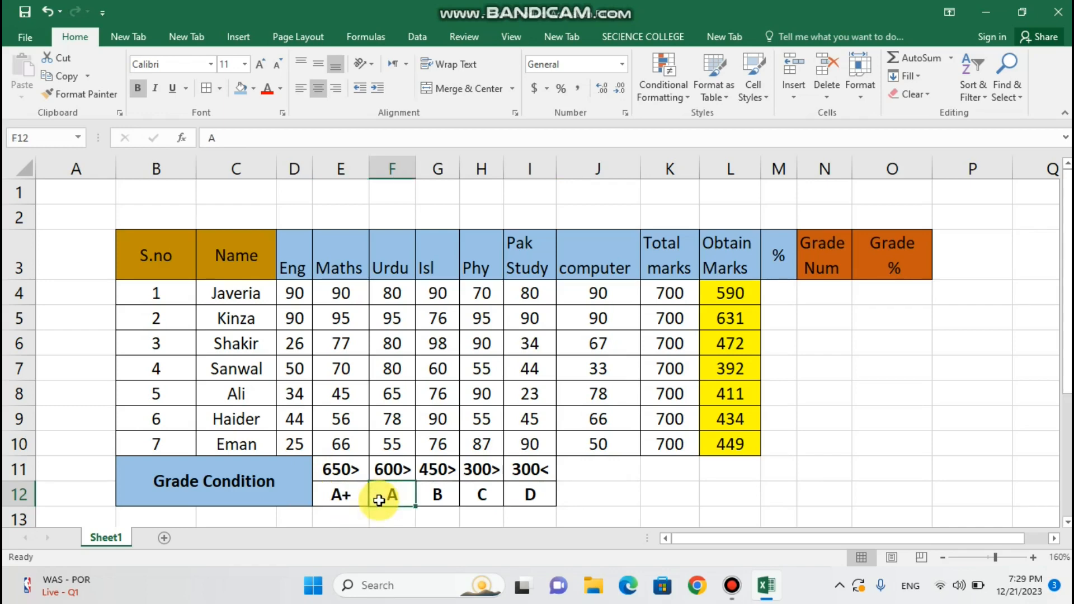
left_click(453, 497)
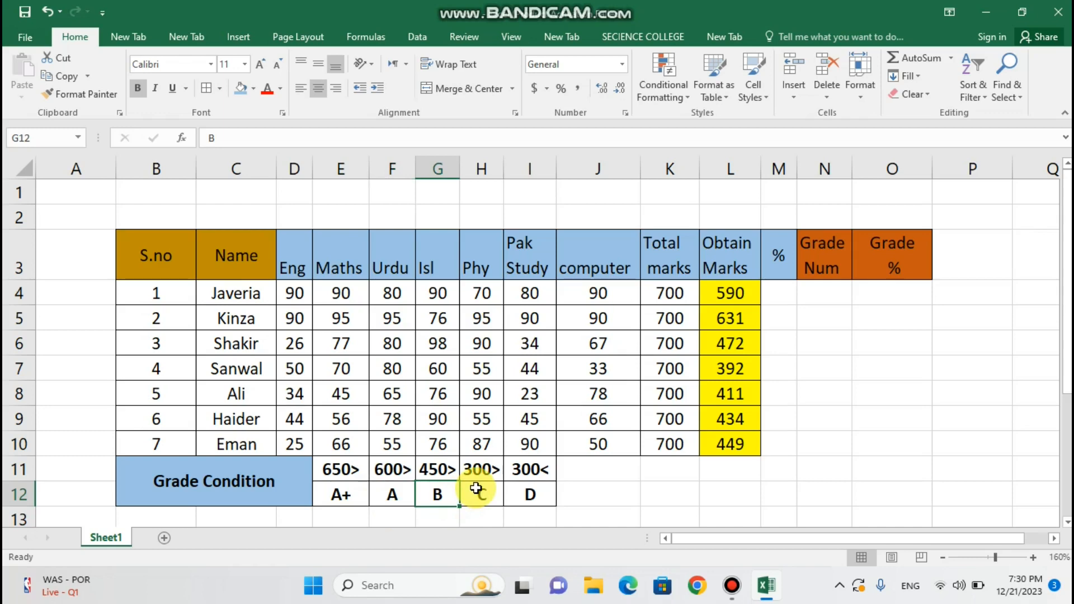
left_click(476, 489)
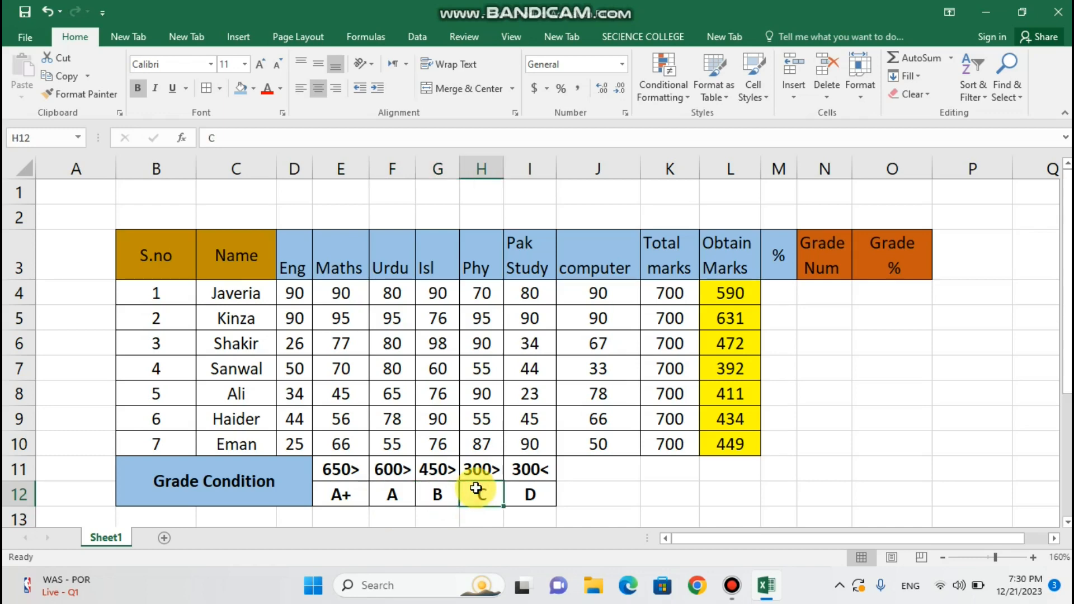
left_click(518, 491)
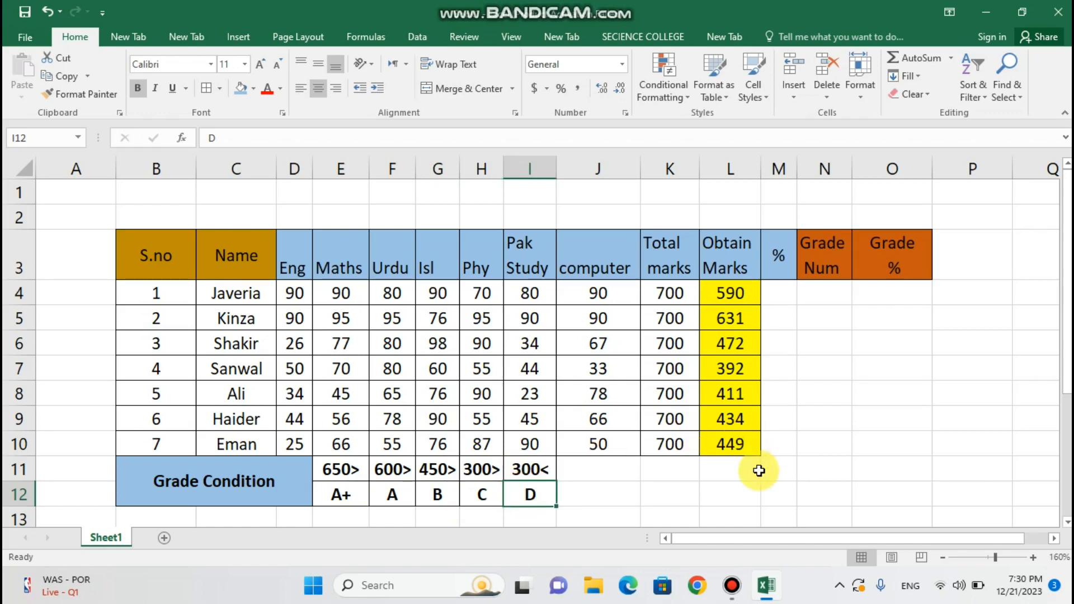
left_click(758, 473)
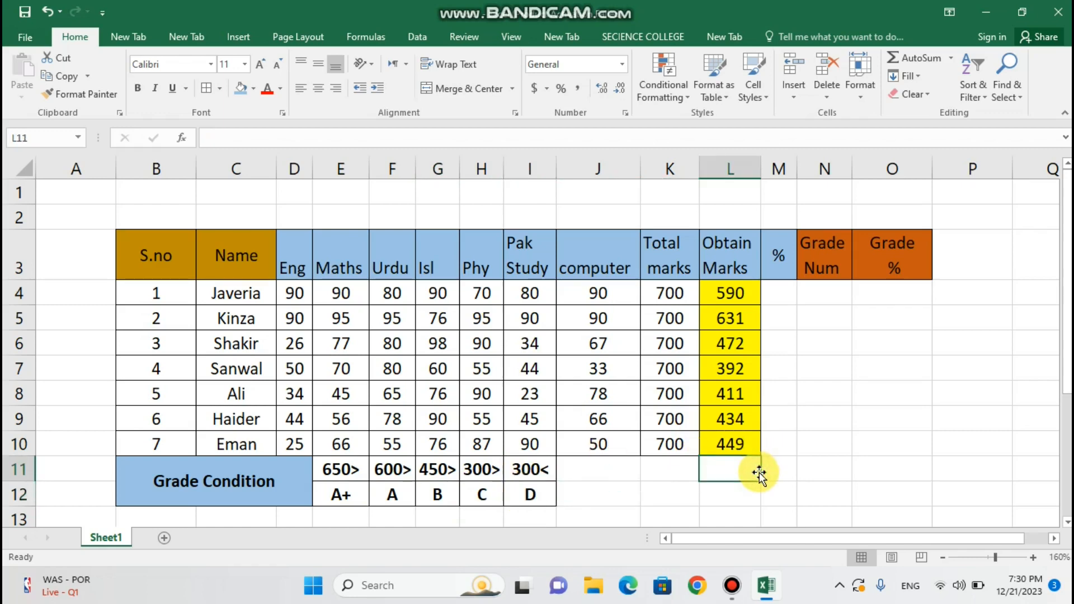
Begin an IF formula in Grade Num cell N4 that returns "A+" when L4>650.
left_click(817, 299)
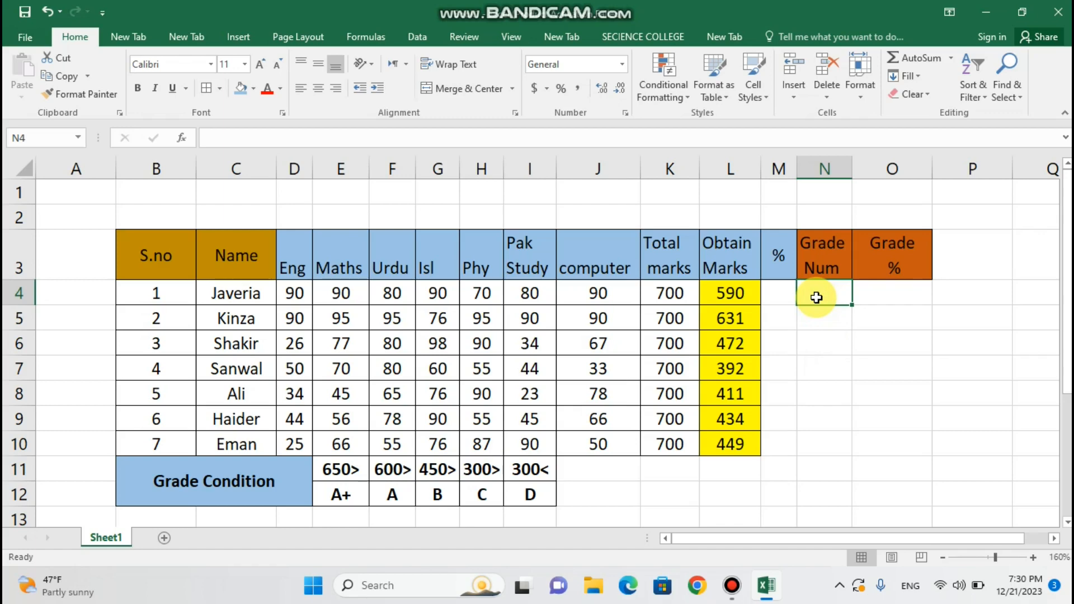
type("=if")
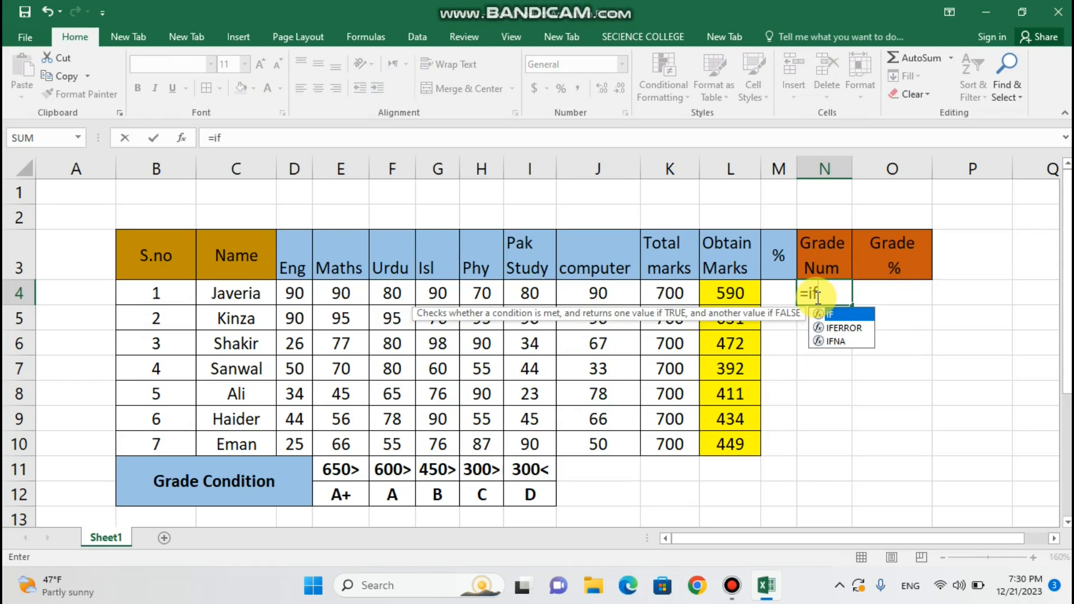
type("(")
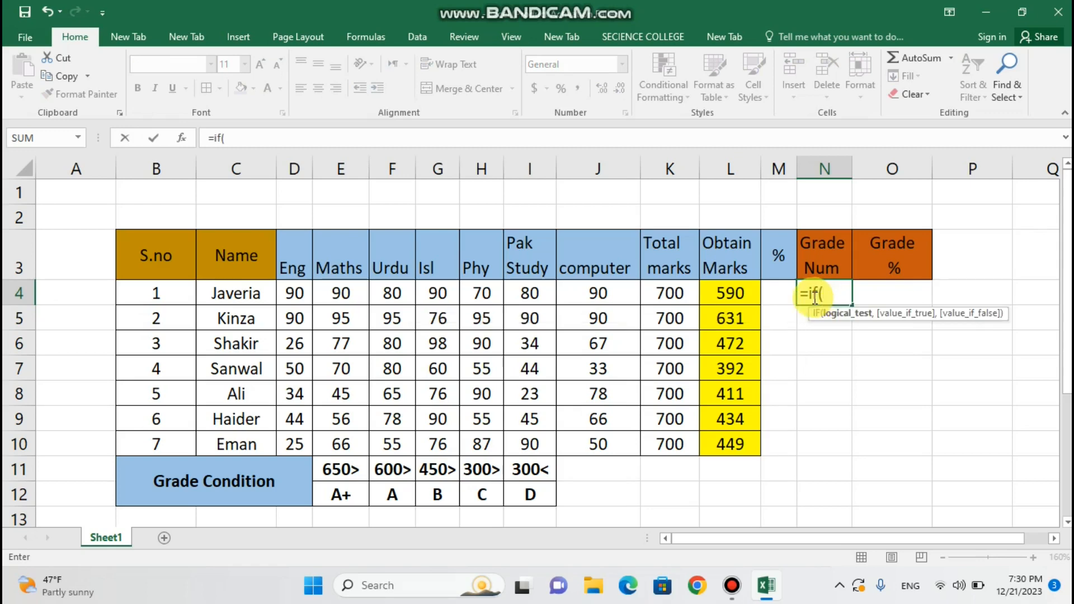
left_click(731, 290)
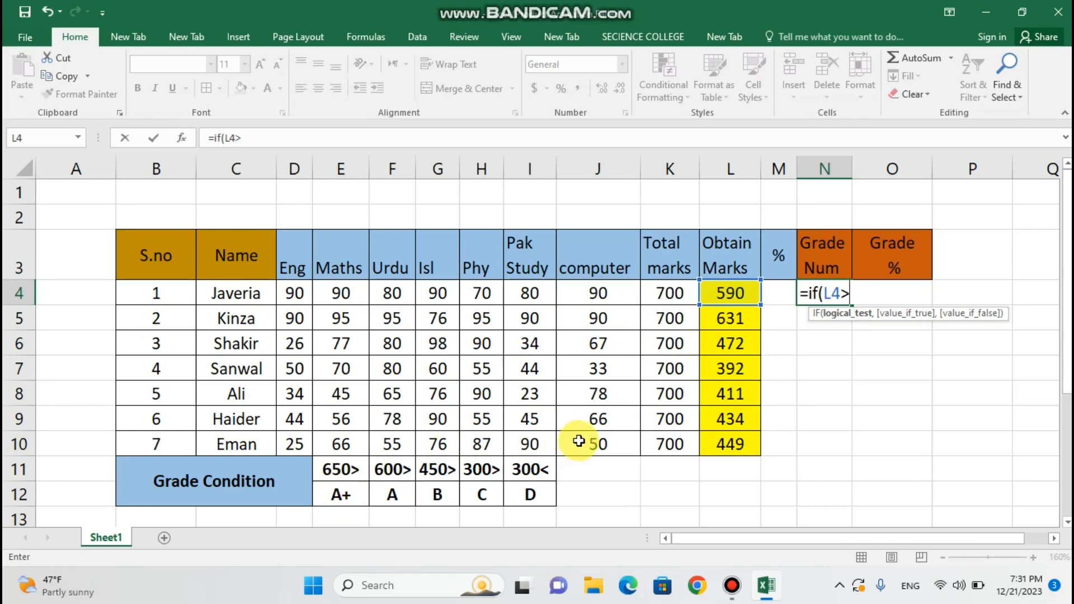
type("650,")
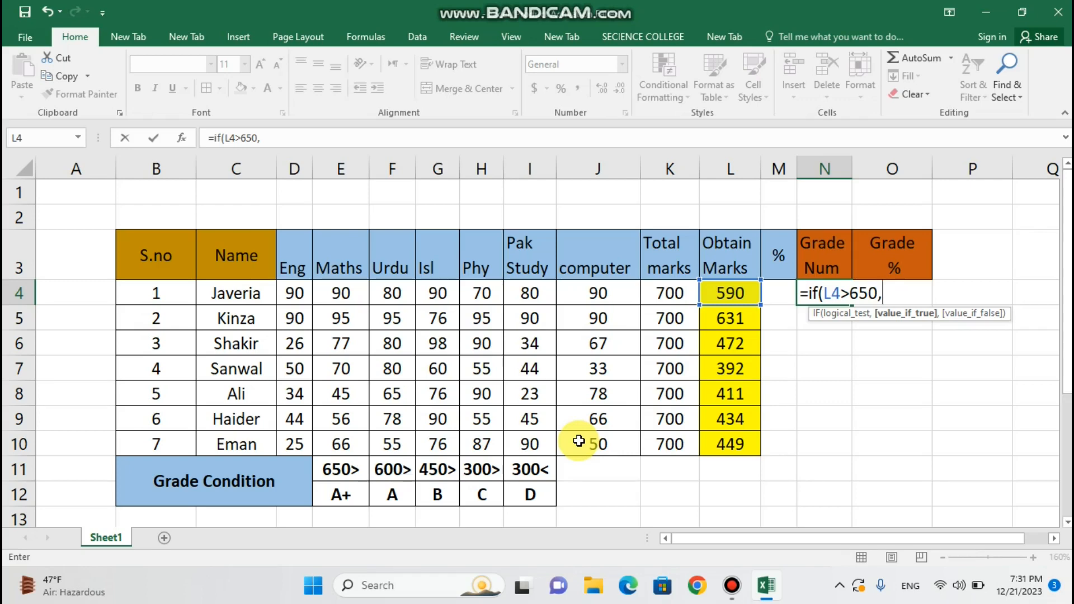
type("\"A+\"")
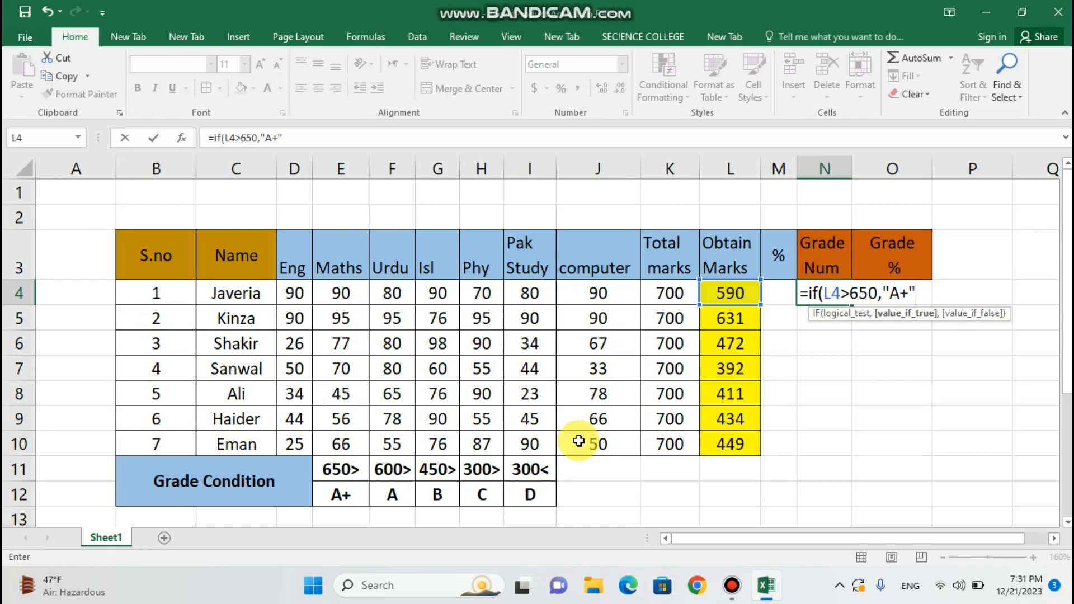
type(",")
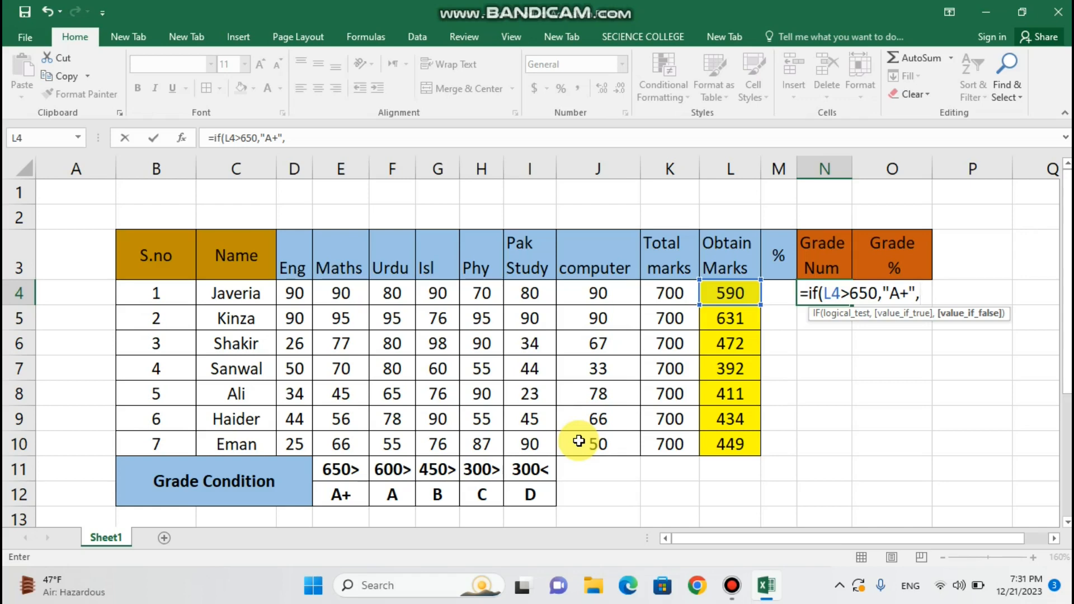
Nest a second IF in the N4 formula that returns "A" when L4>600.
type("if")
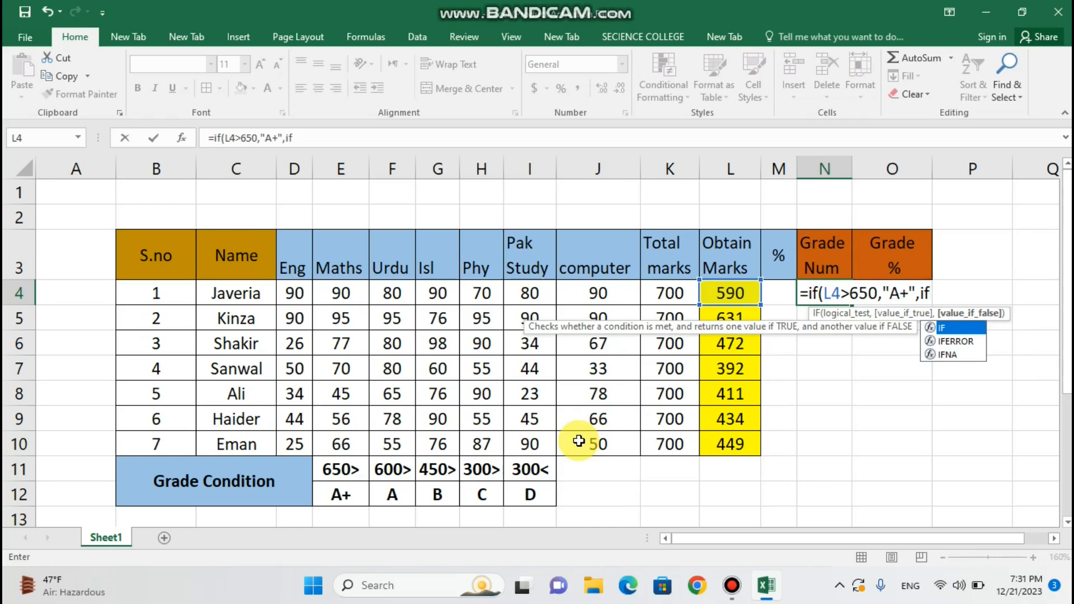
type("(")
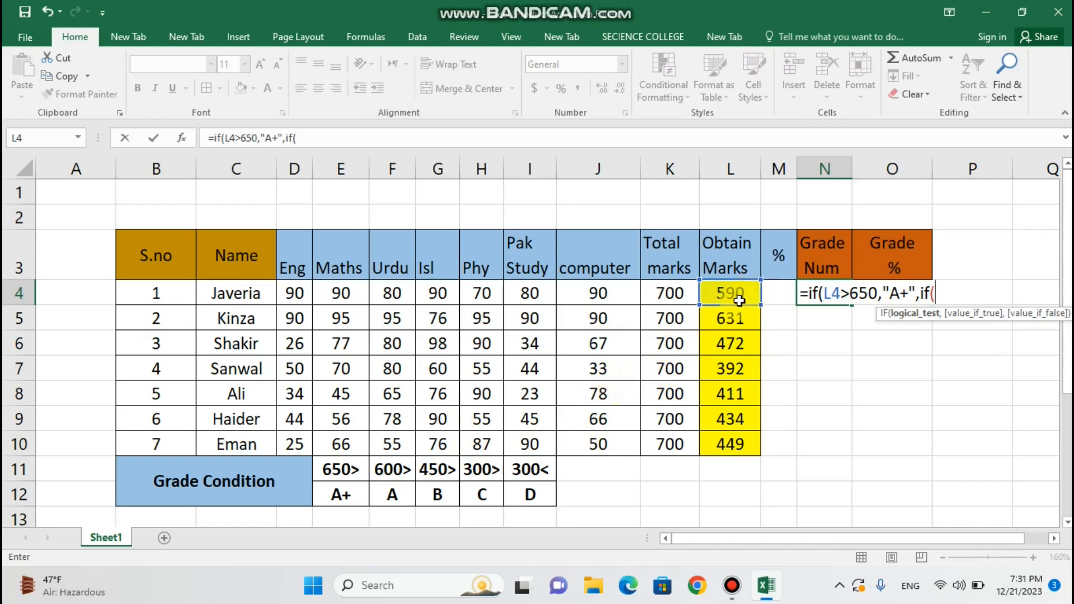
left_click(739, 297)
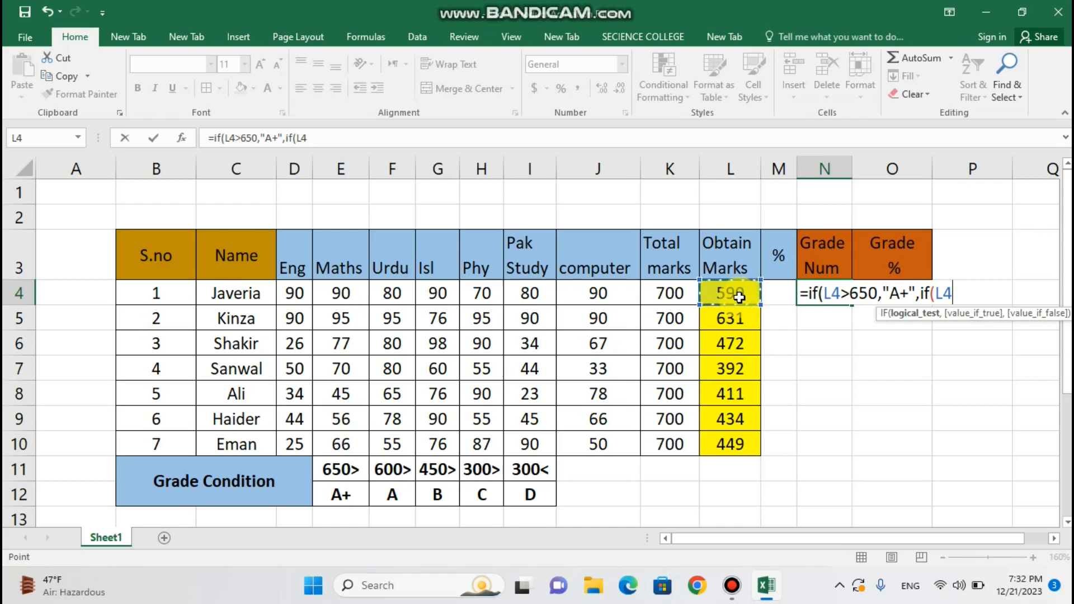
type(">")
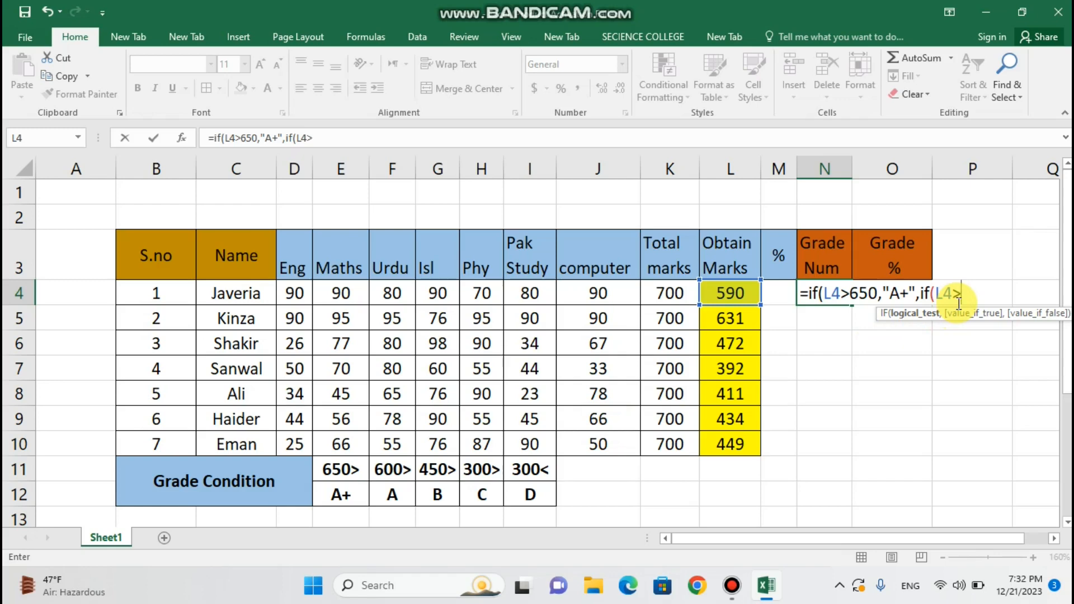
type("600")
type(",")
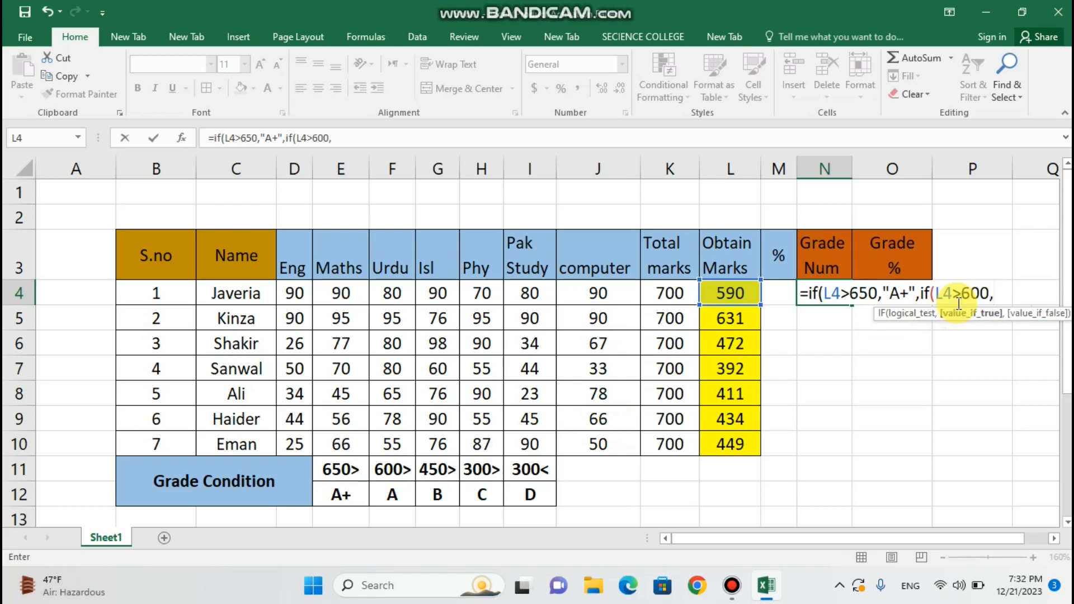
type("\"")
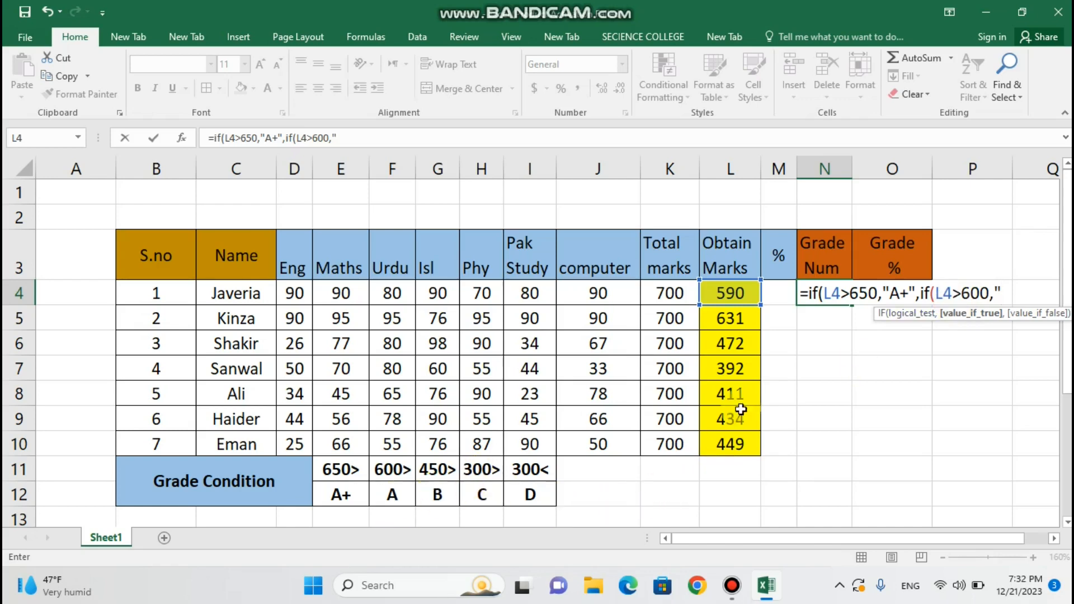
type("A")
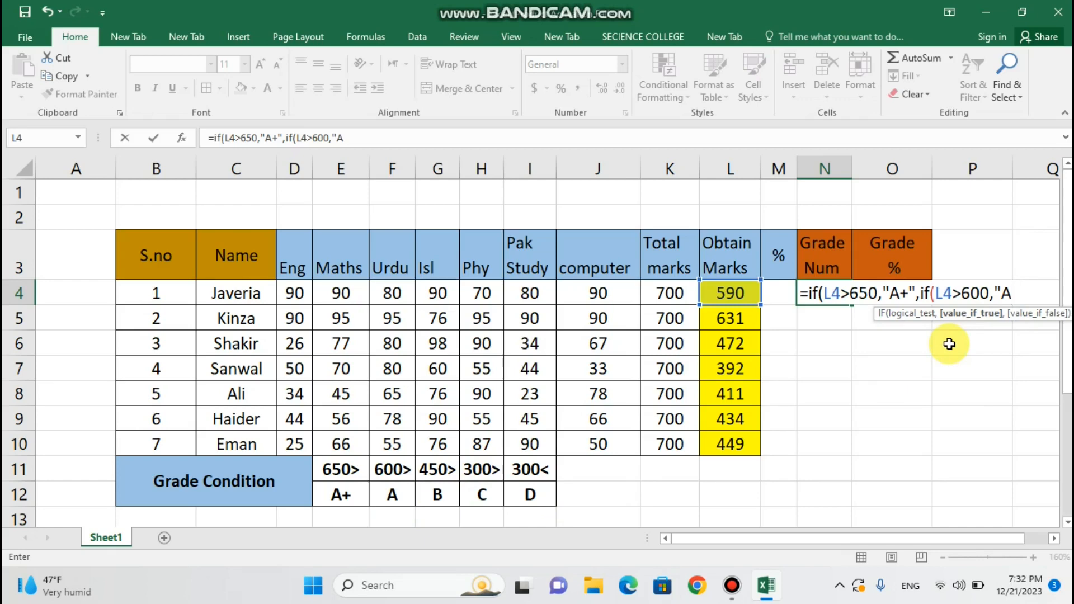
type("\",")
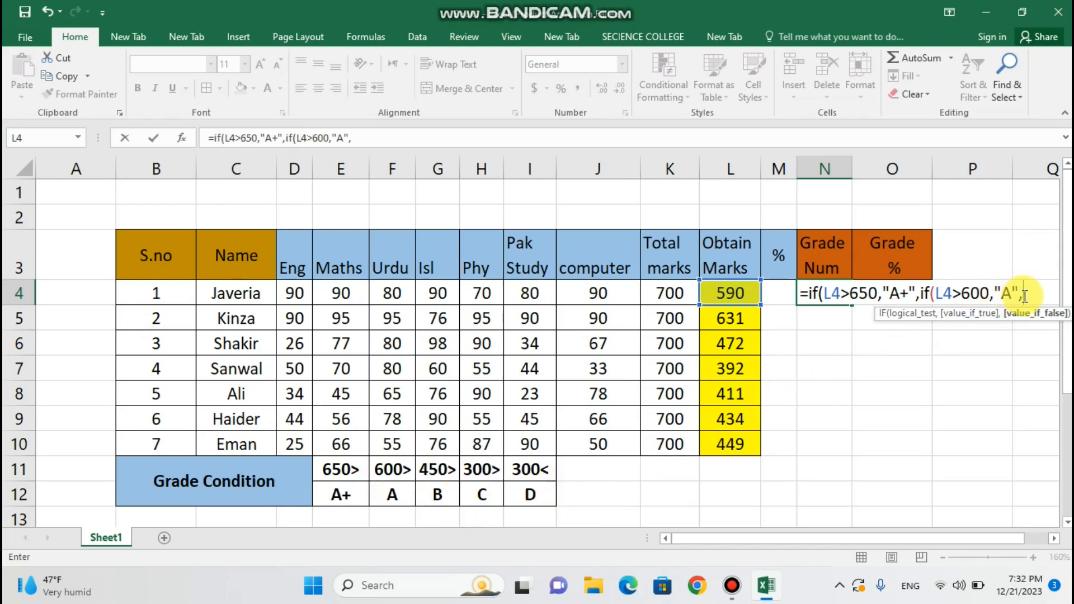
Nest a third IF in the N4 formula that returns "B" when L4>450.
type("if")
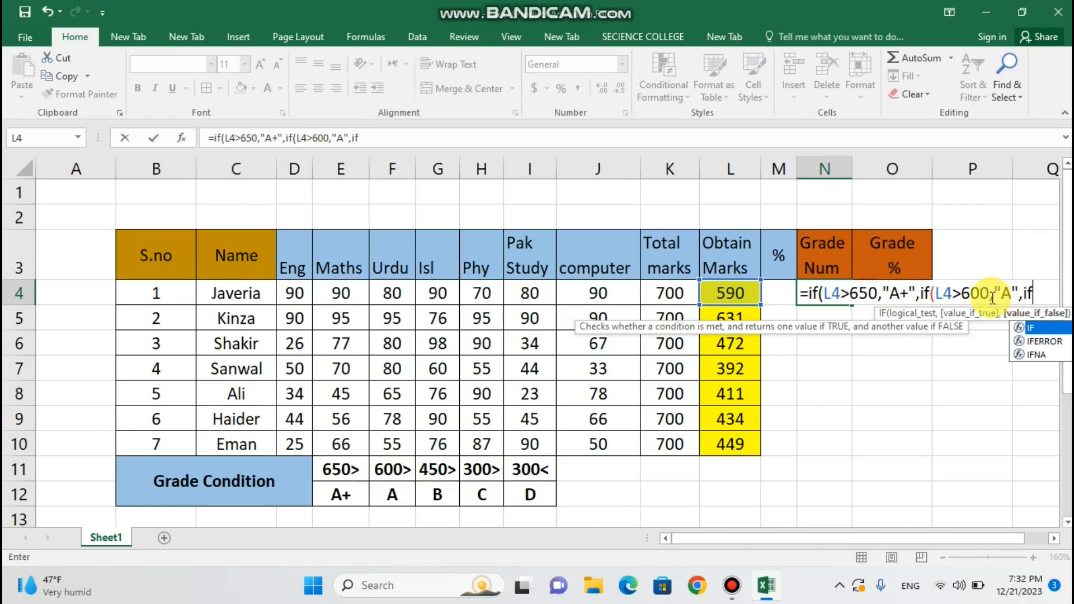
type("(")
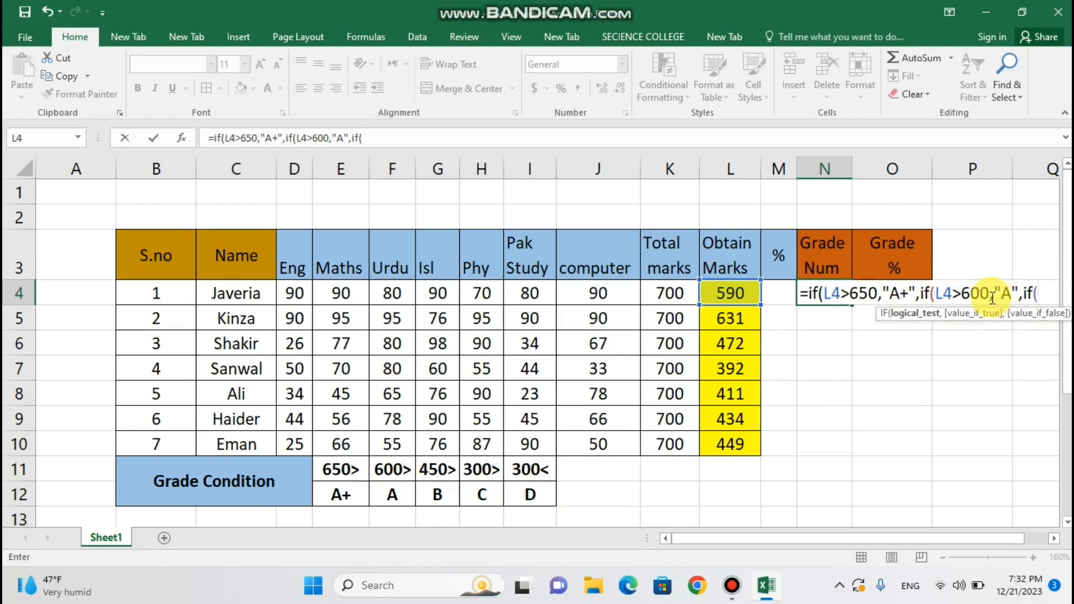
left_click_drag(954, 541, 986, 535)
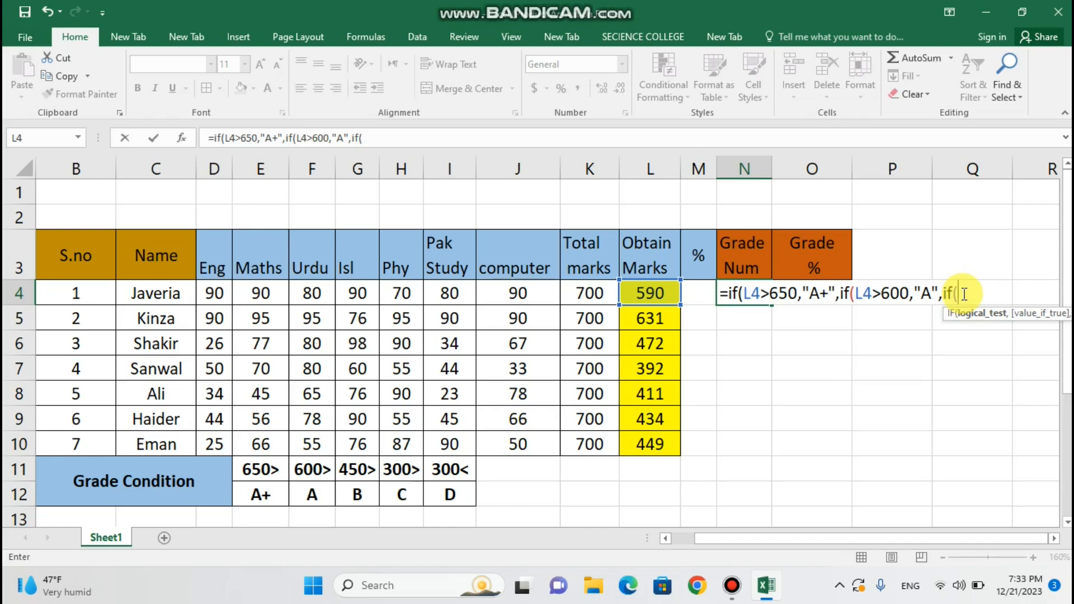
left_click(670, 295)
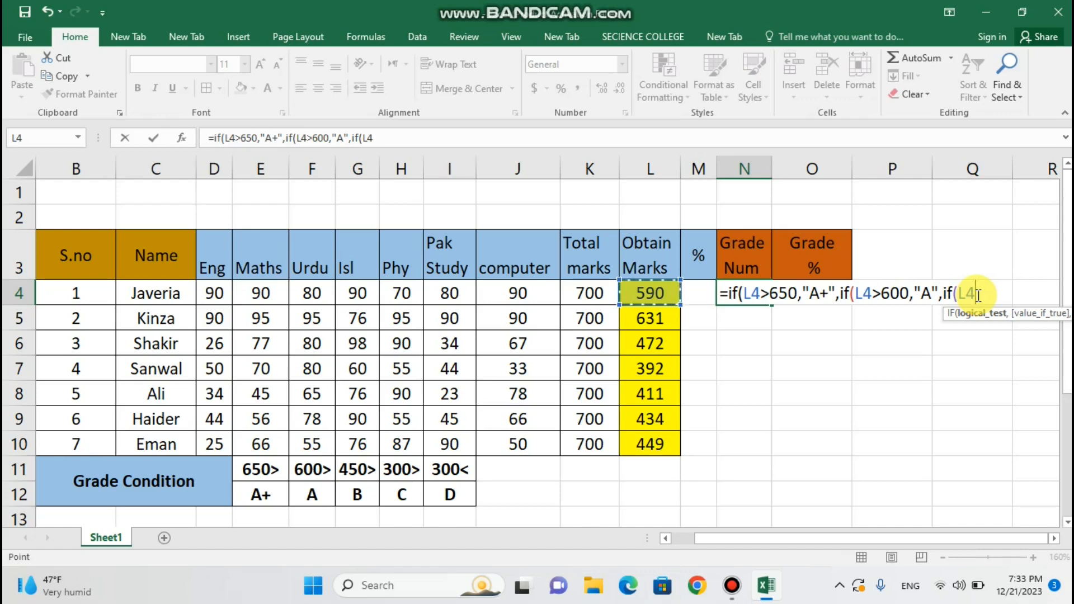
type(">")
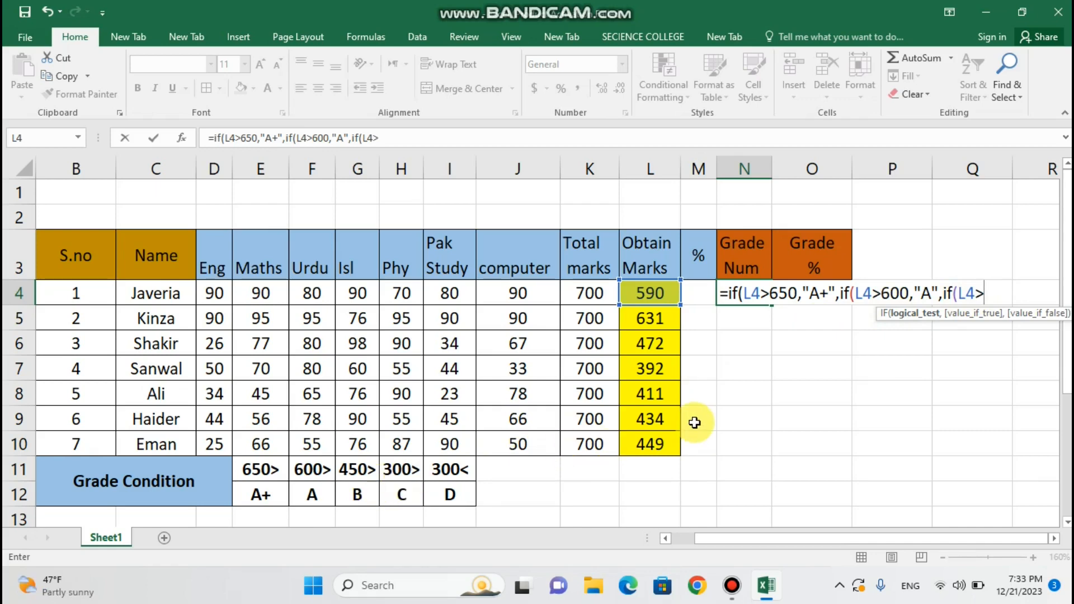
type("450,")
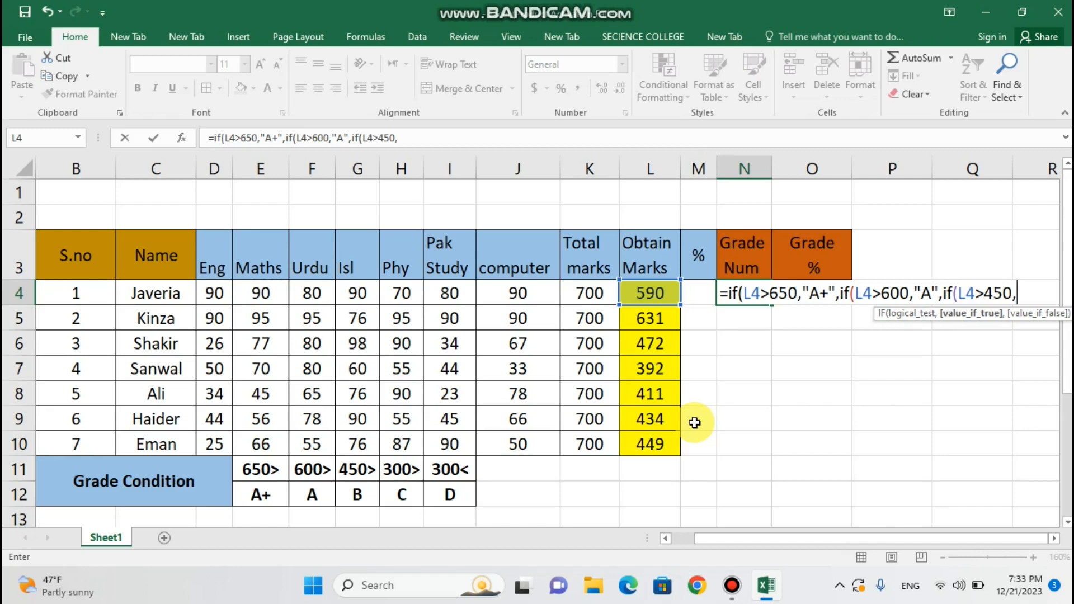
type("\"")
type("B\",")
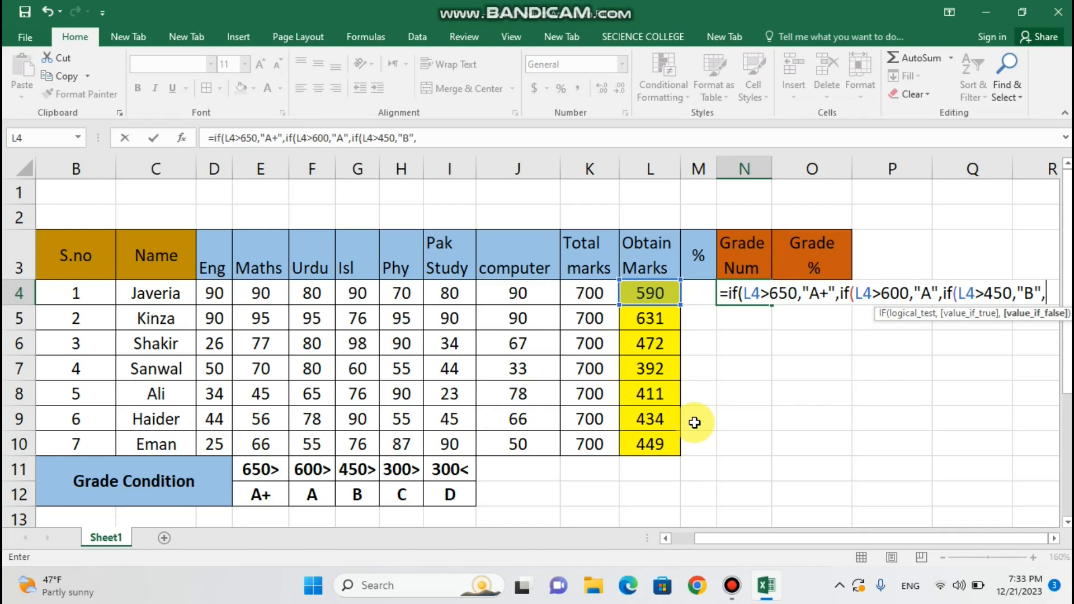
Nest a fourth IF in the N4 formula that returns "C" when L4>300.
type("if")
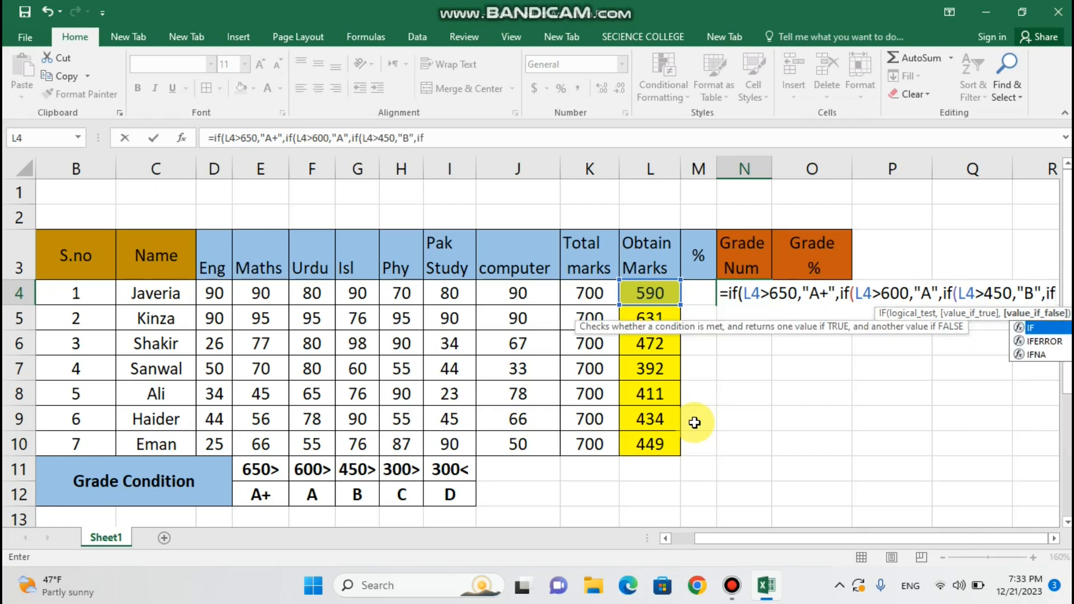
type("(")
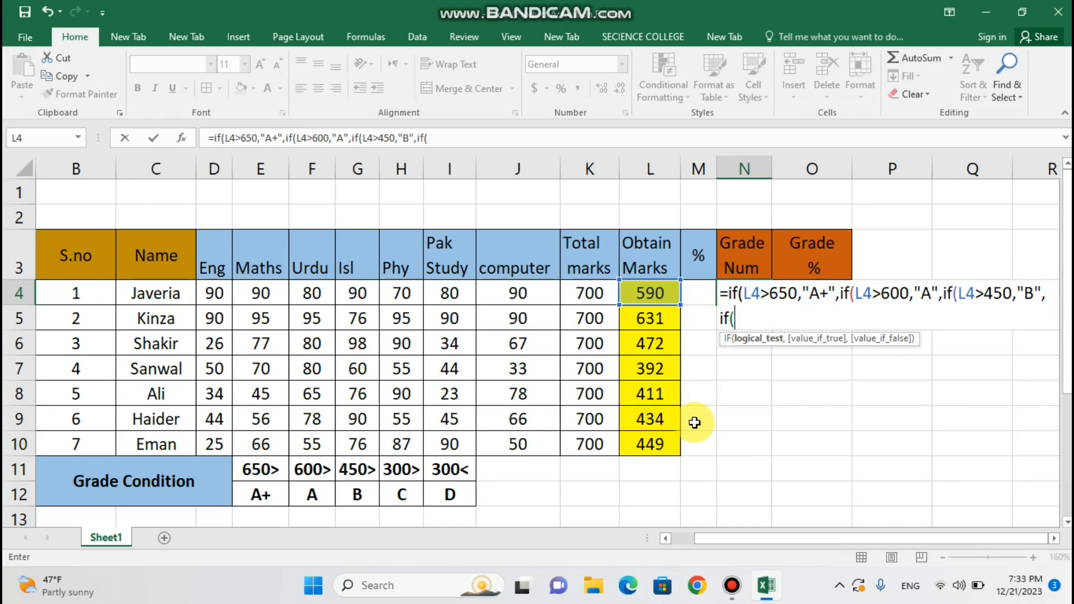
left_click(655, 297)
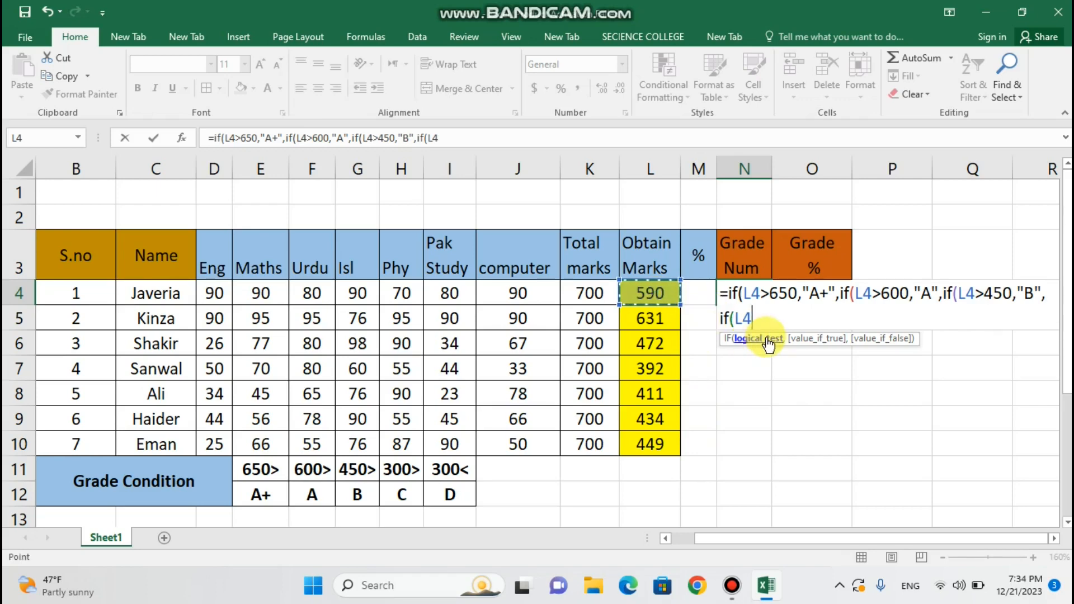
type(">")
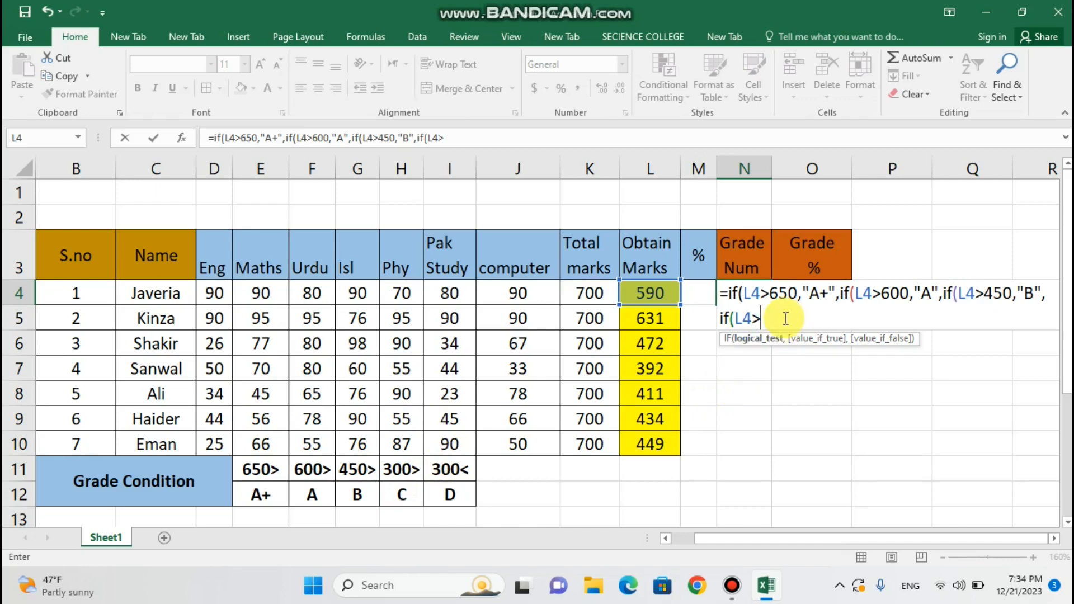
type("300,")
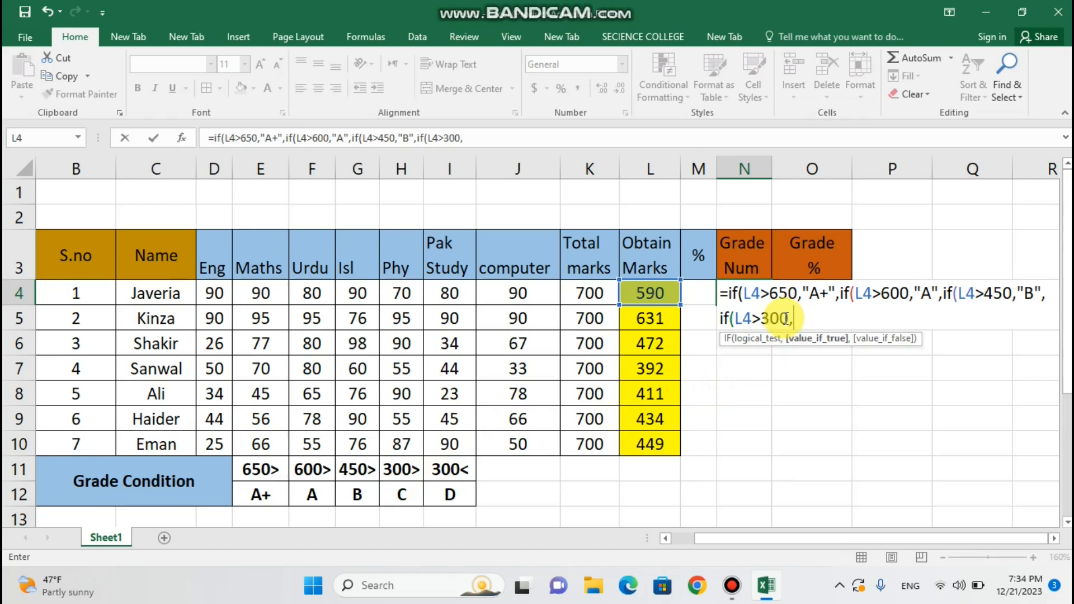
type("\"C\",")
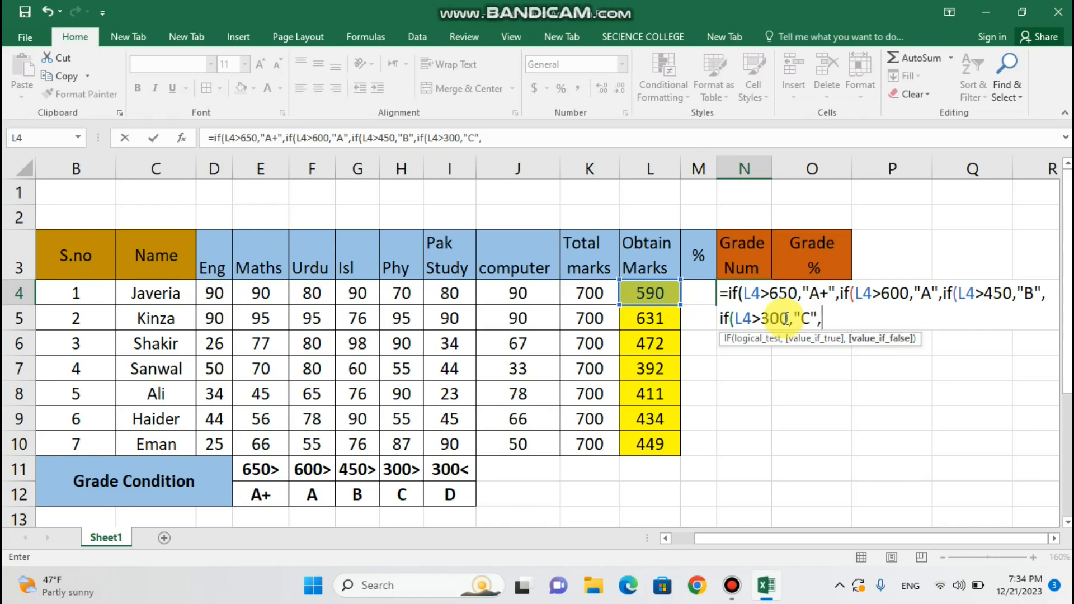
Nest a fifth IF in the N4 formula that returns "D" when L4<300.
type("if")
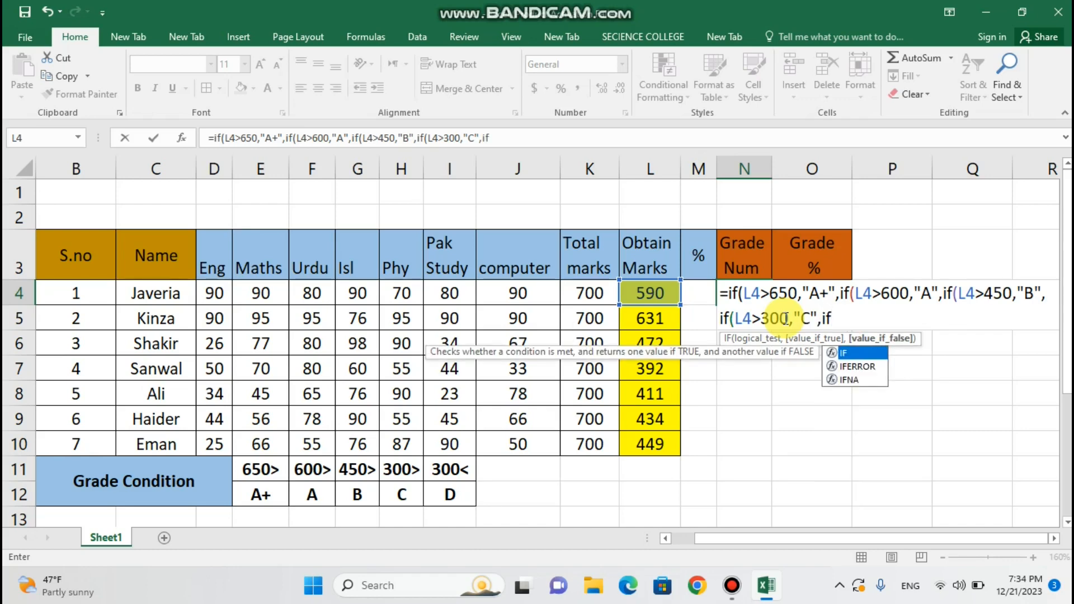
type("(")
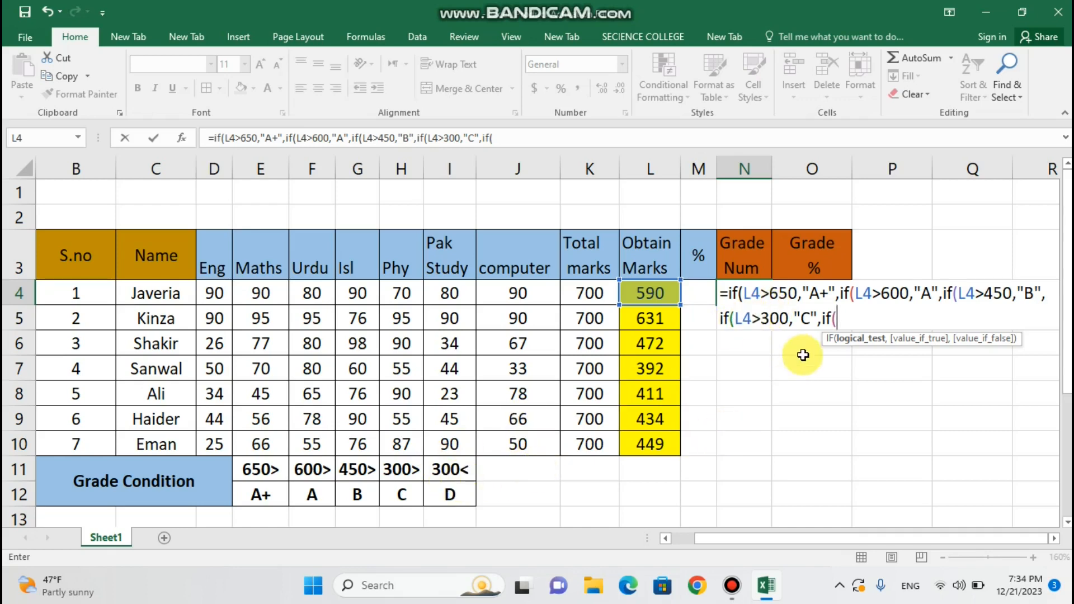
left_click(633, 295)
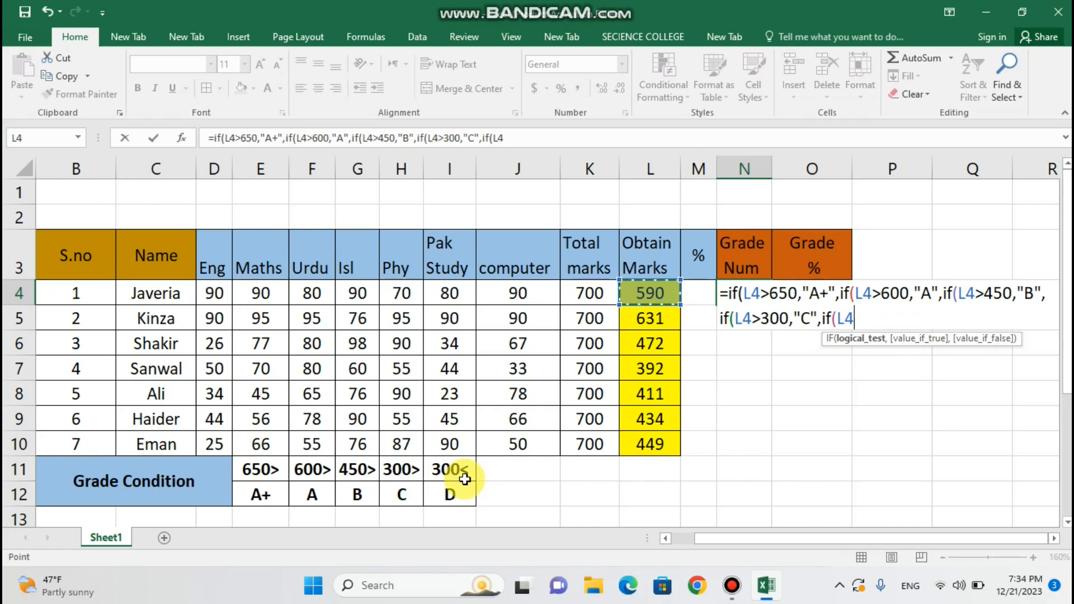
type("<")
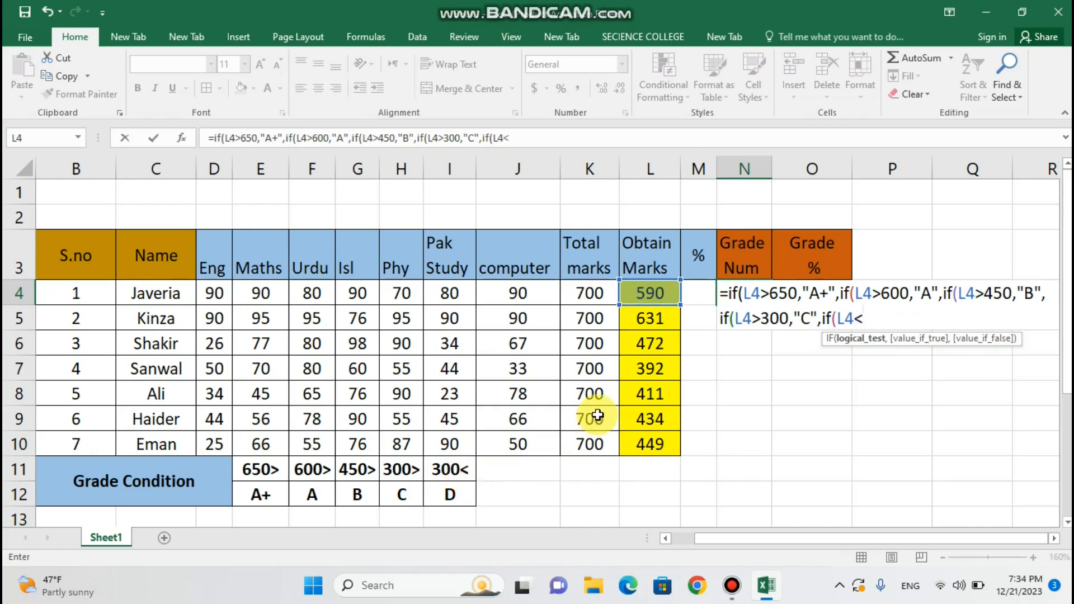
type("300,")
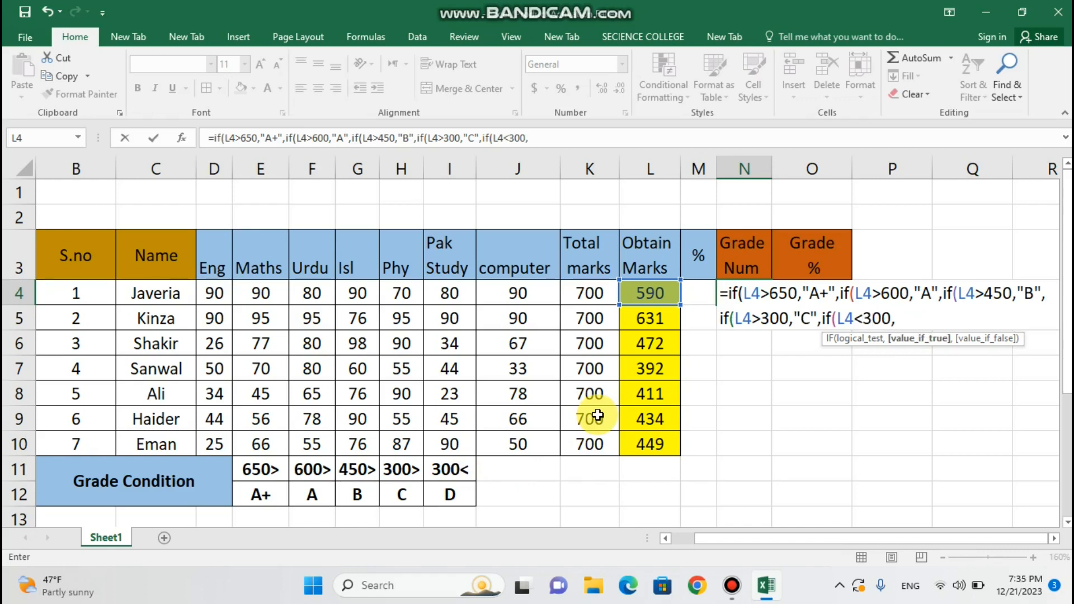
type("\"D:")
key("BackSpace")
type("\"")
type(")")
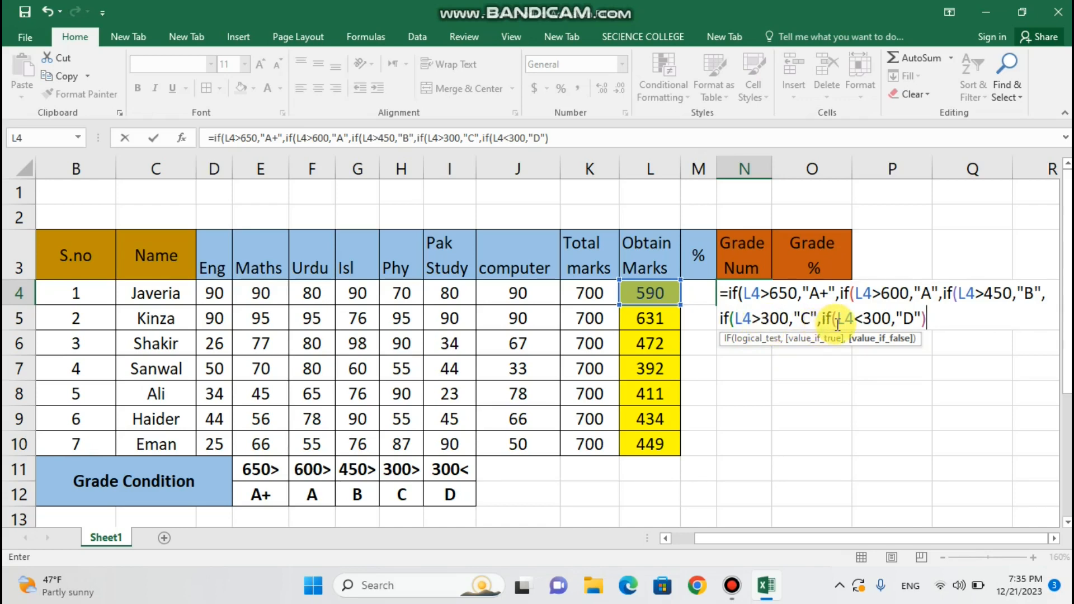
Close the remaining nested IFs, enter the formula in N4, and centre the resulting grade in its cell.
type("0")
key("BackSpace")
type("))")
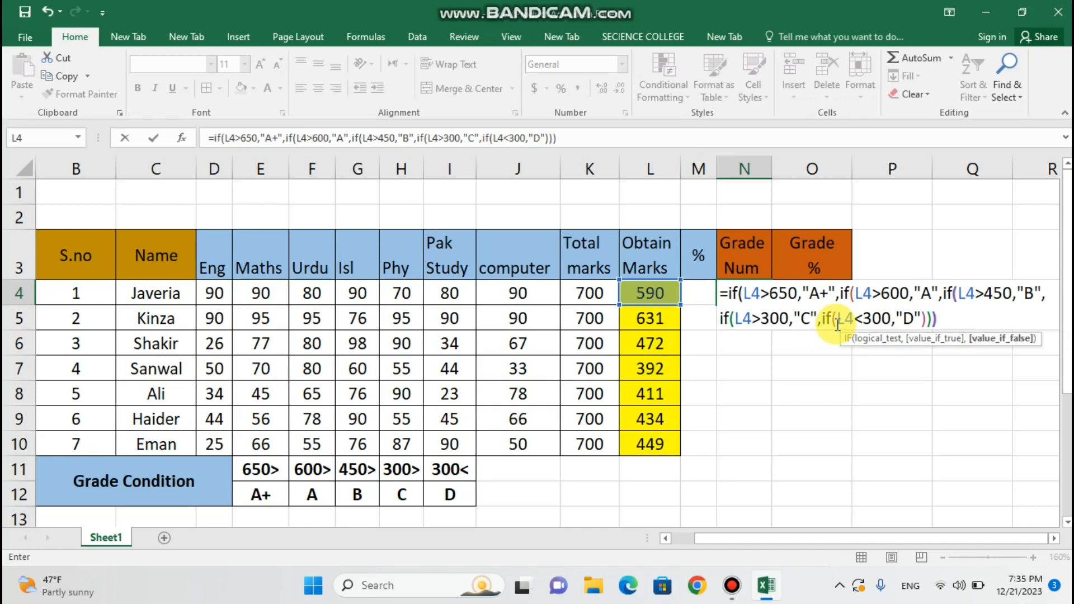
type("))")
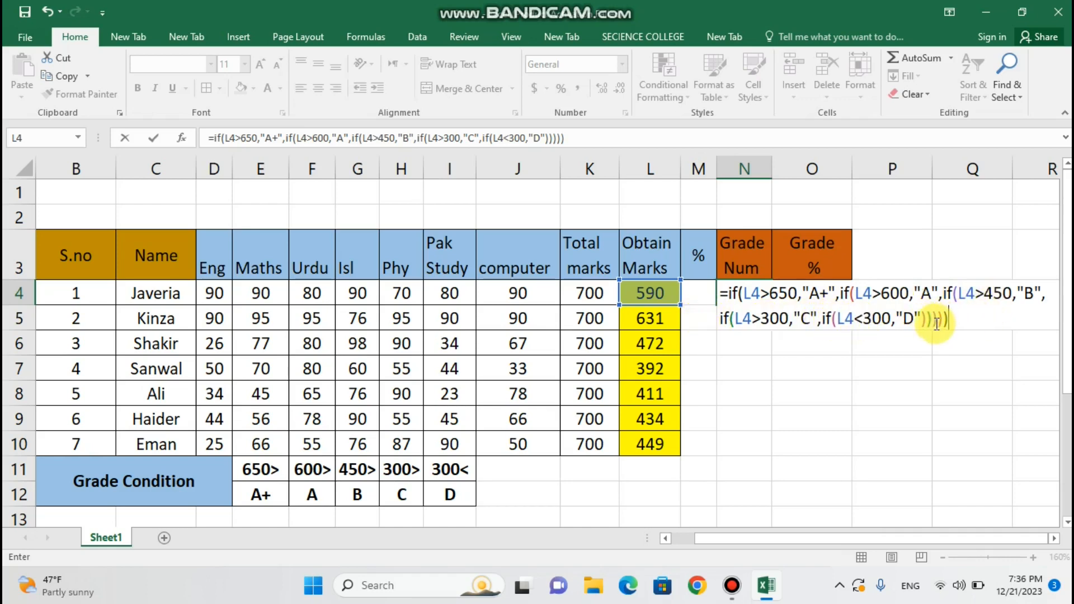
key("Return")
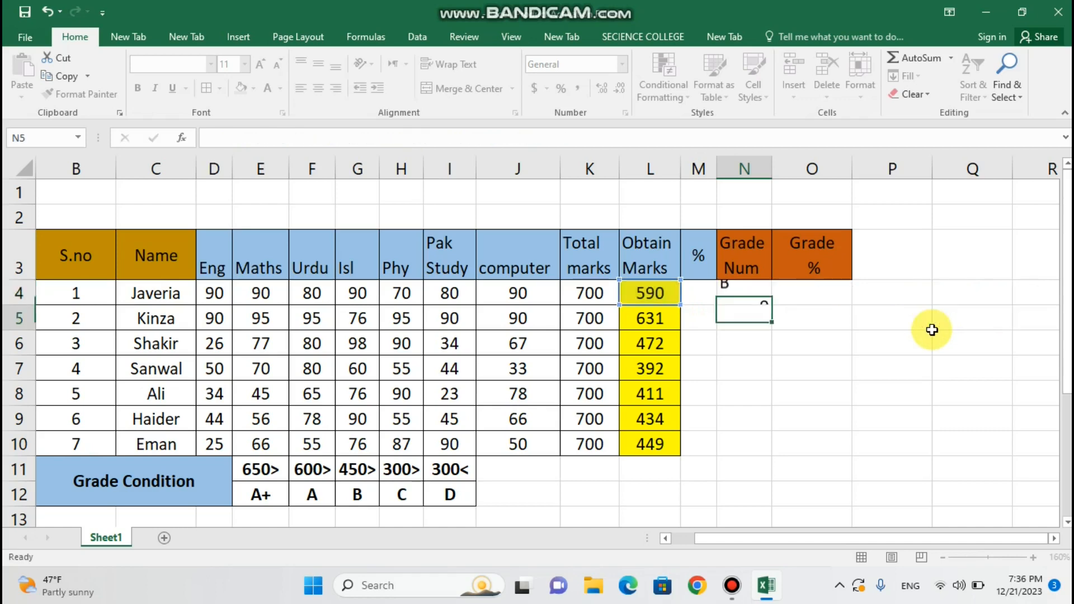
left_click(750, 293)
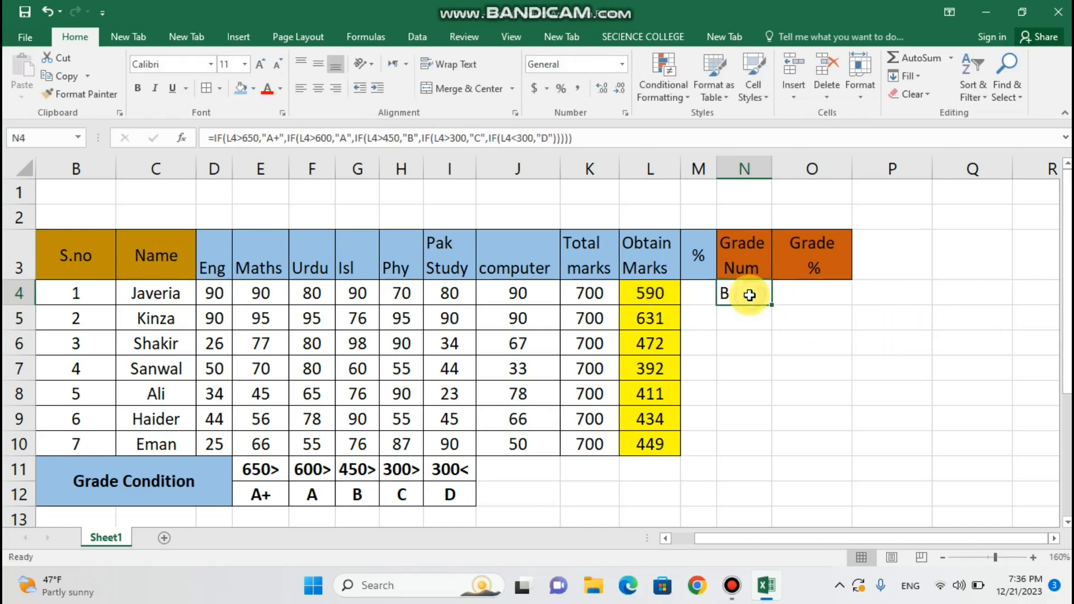
left_click(319, 88)
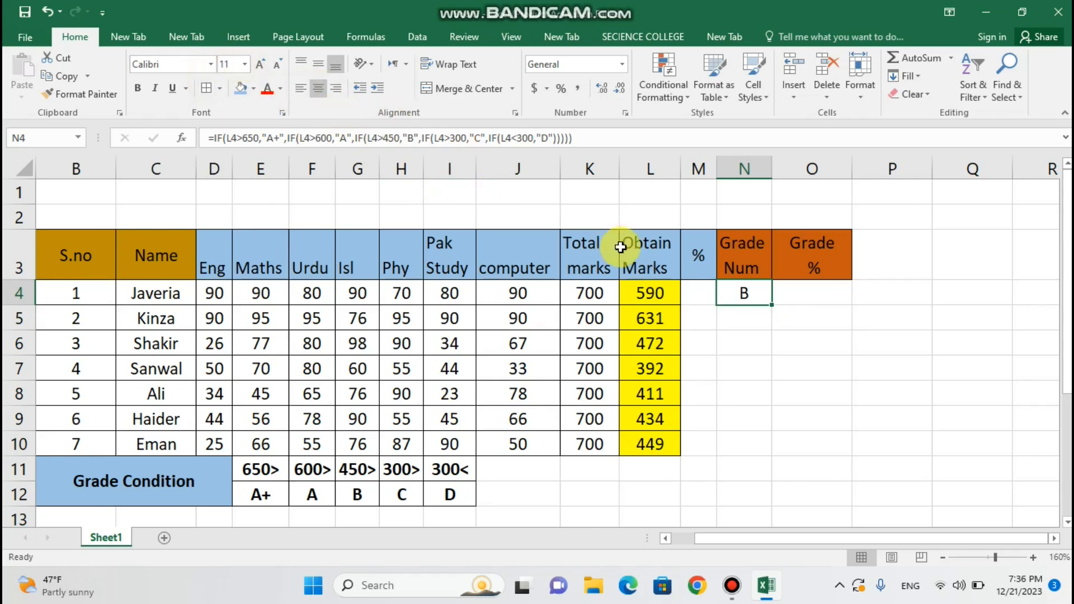
Compare the first student's obtained marks with the B and A grade conditions, and set the Phy mark in H4 to 80.
left_click(360, 492)
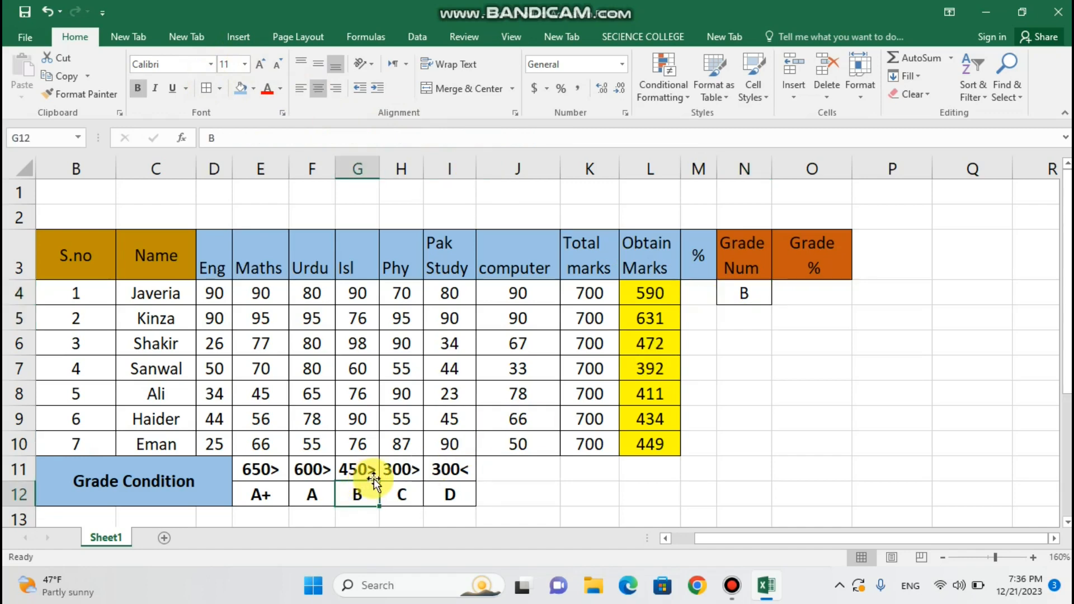
left_click(374, 477)
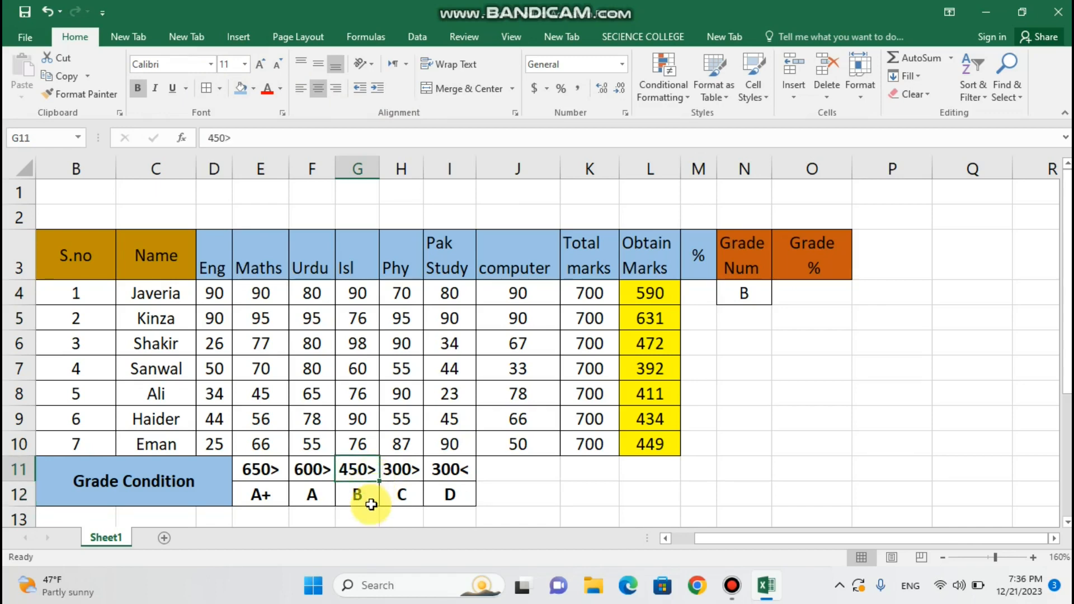
left_click(371, 505)
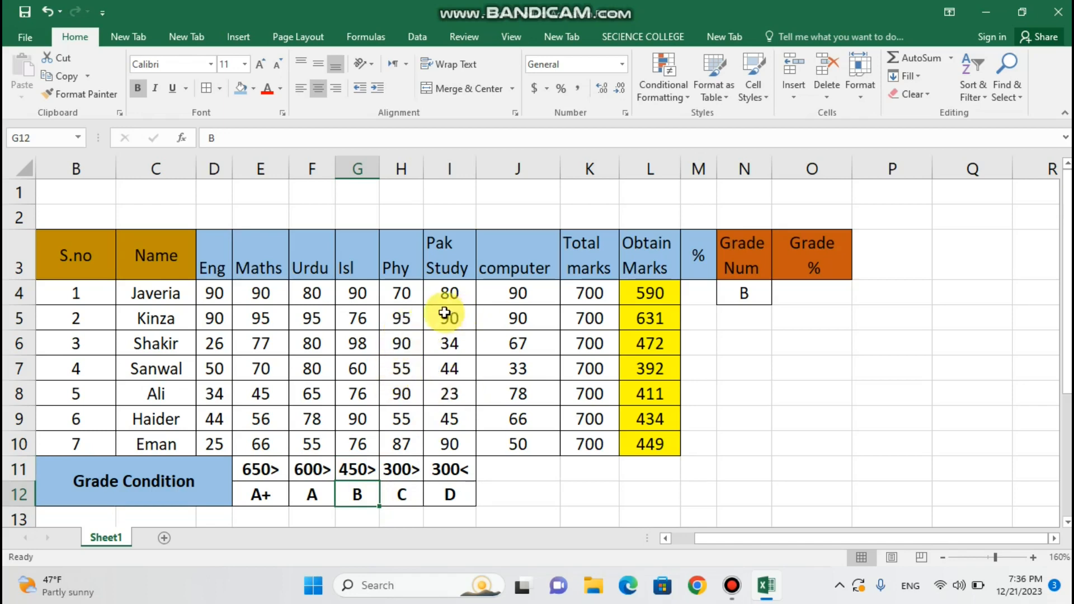
left_click(632, 299)
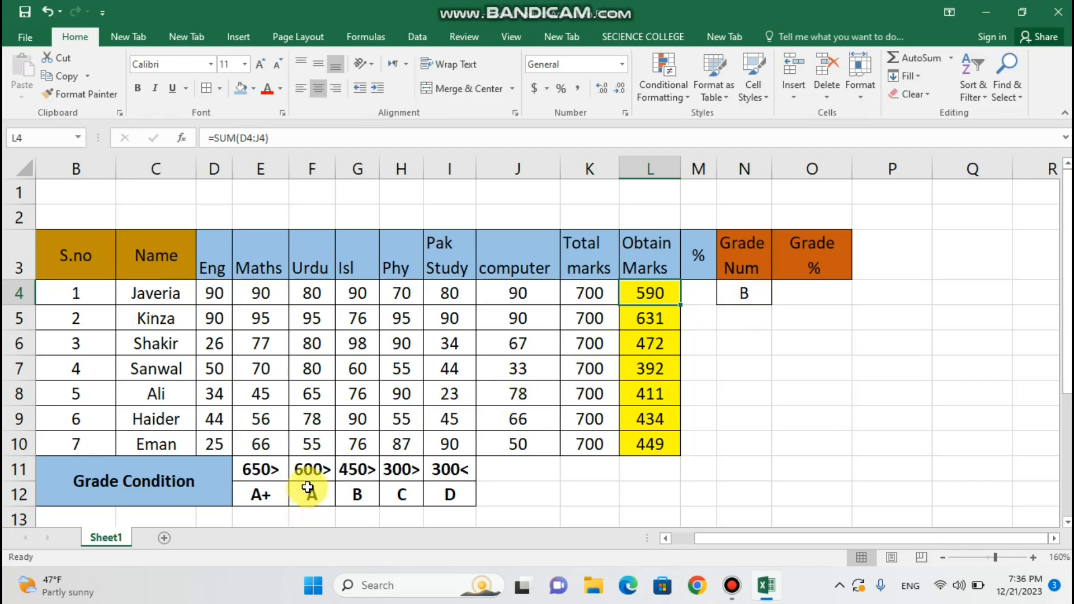
left_click(299, 477)
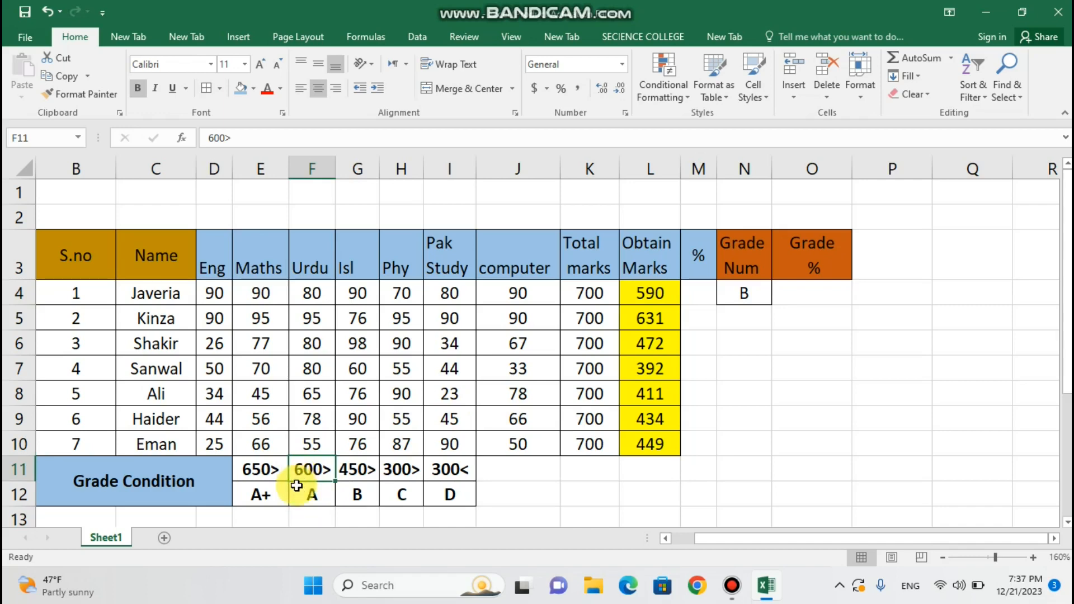
left_click(299, 494)
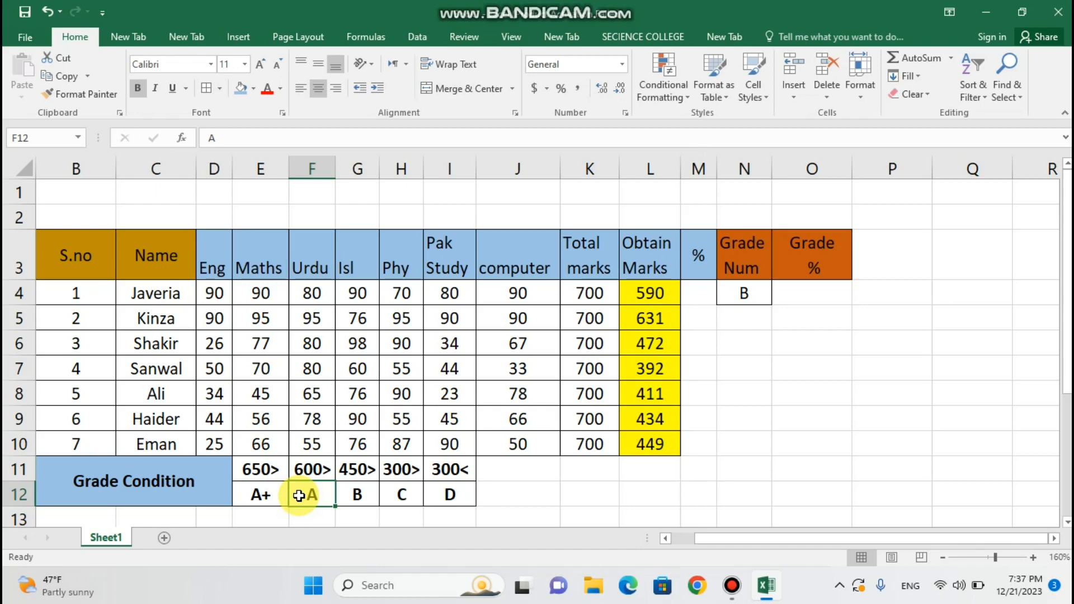
left_click(406, 297)
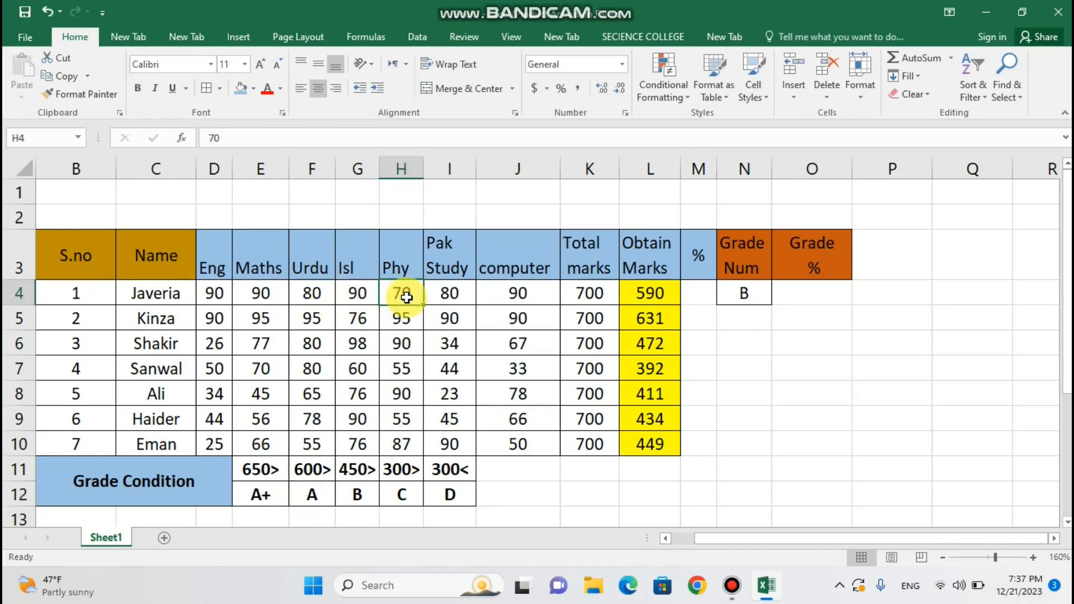
key("BackSpace")
type("80")
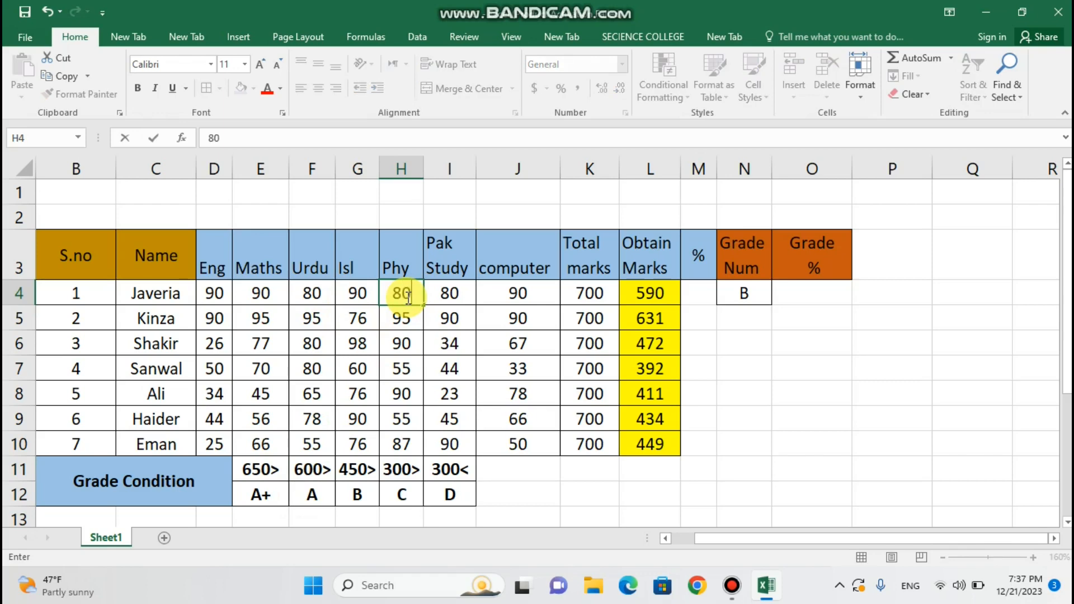
key("Return")
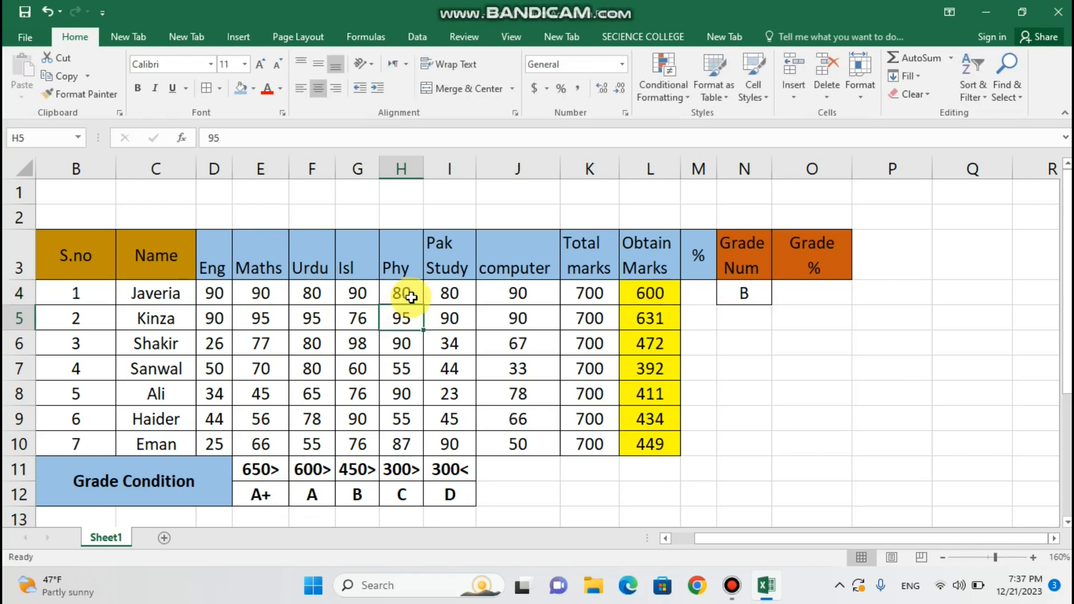
Recheck the first student's total and grade against the A condition, and set the Pak Study mark in I4 to 81.
left_click(644, 288)
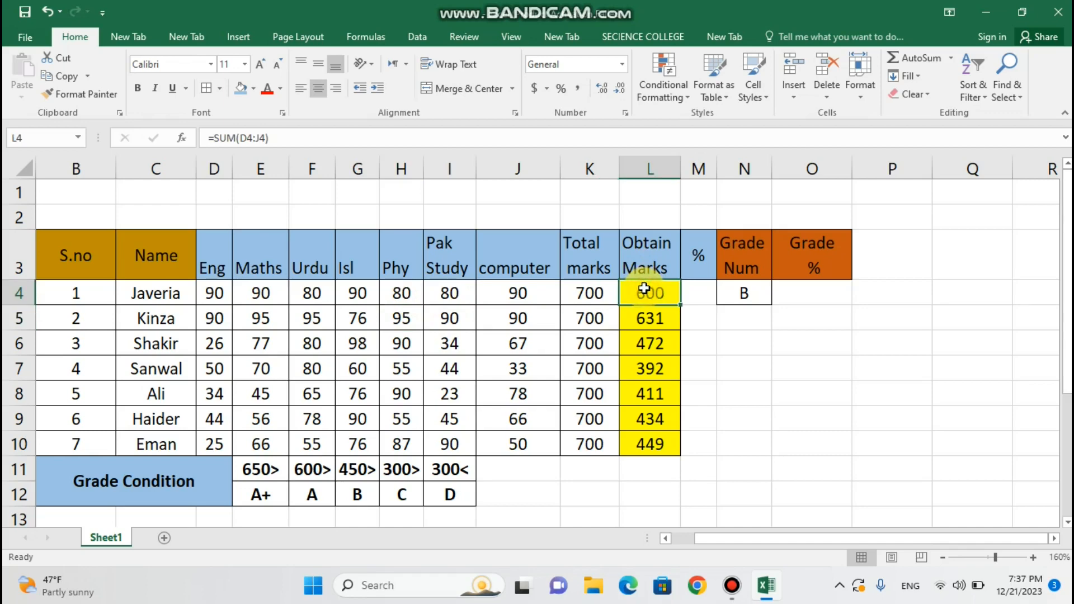
left_click(165, 297)
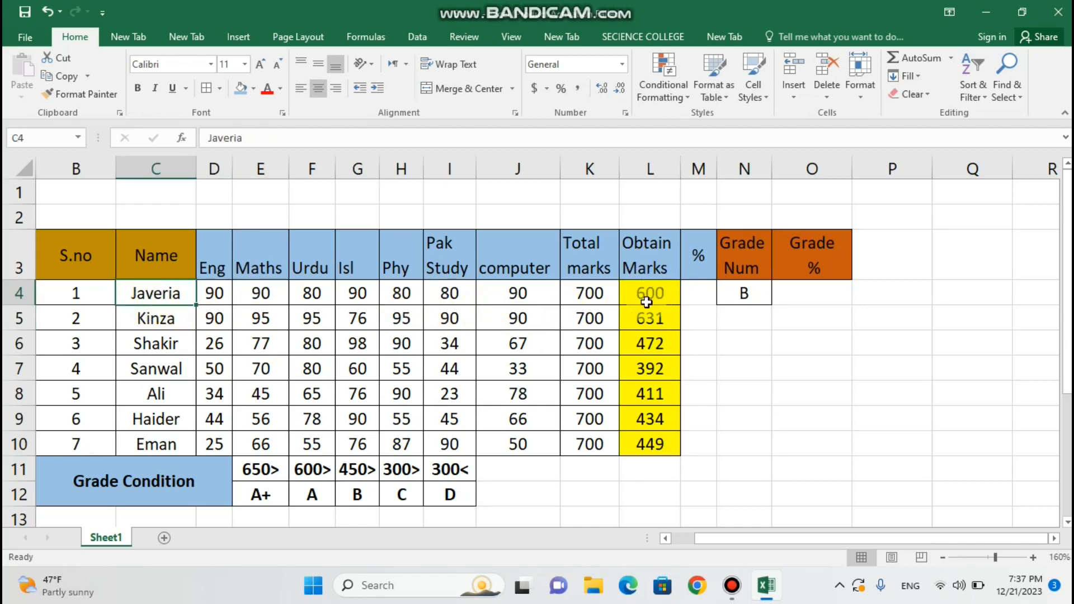
left_click(673, 302)
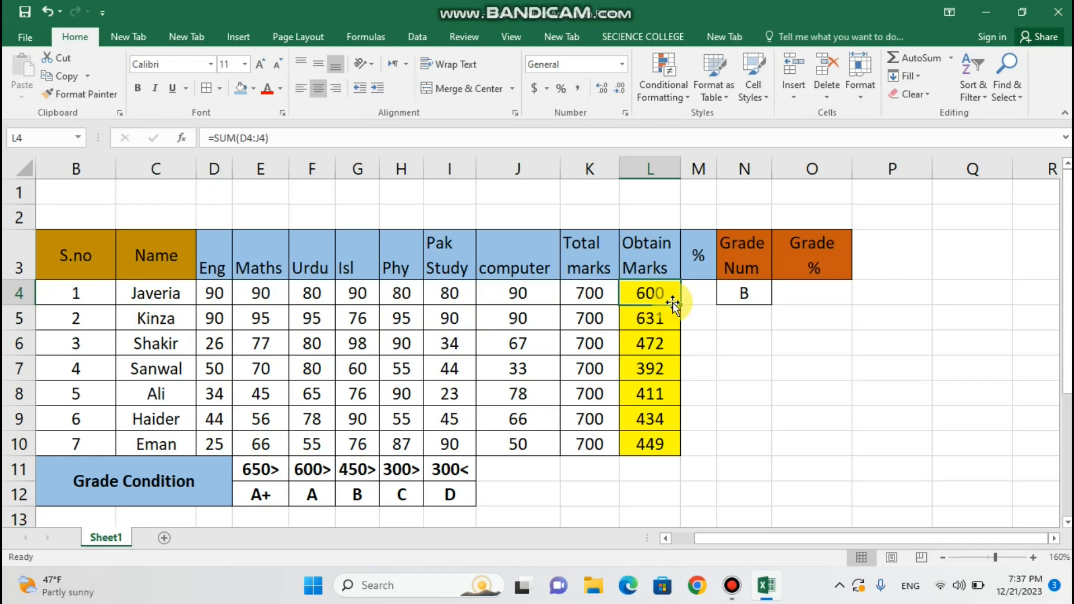
left_click(728, 298)
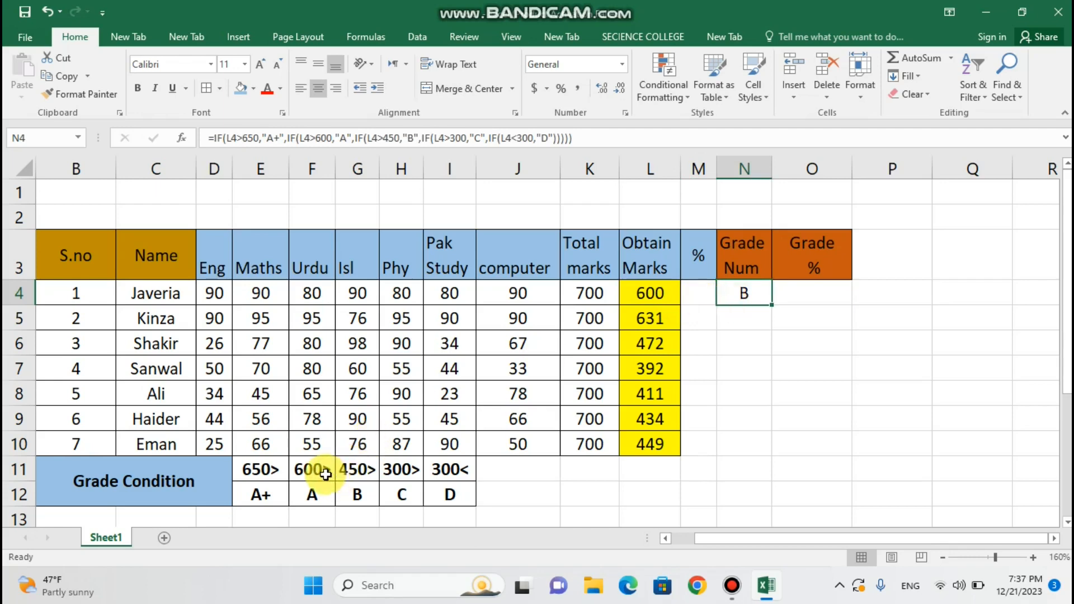
left_click(324, 472)
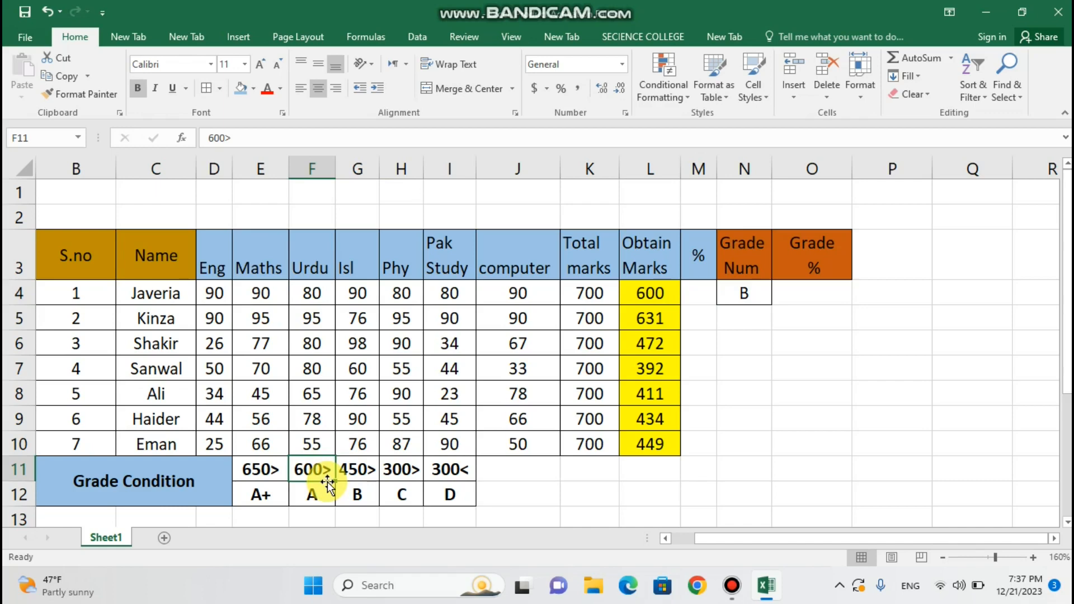
left_click(324, 495)
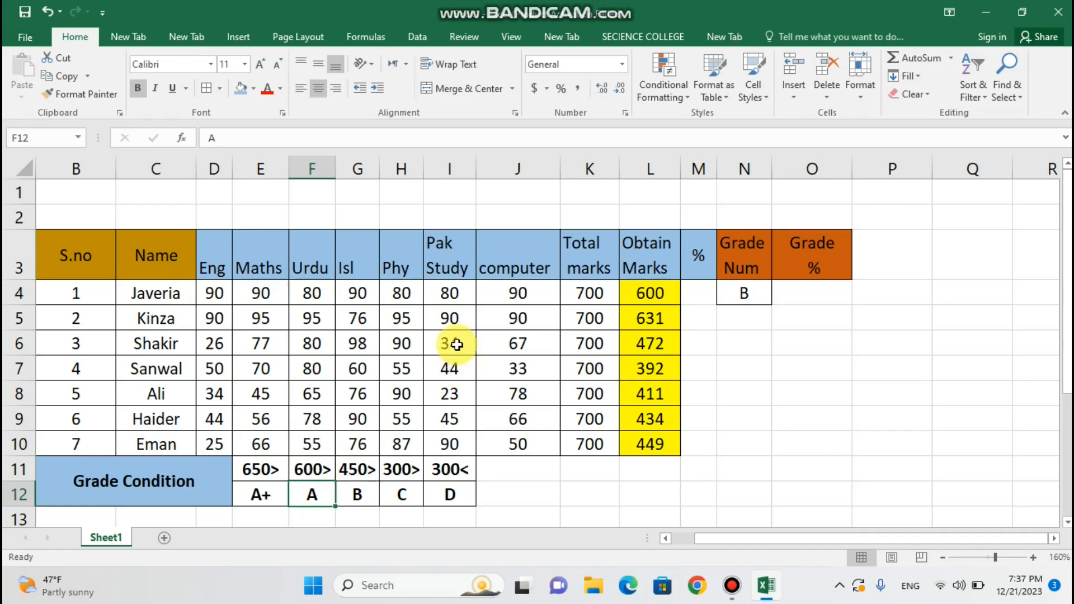
left_click(443, 299)
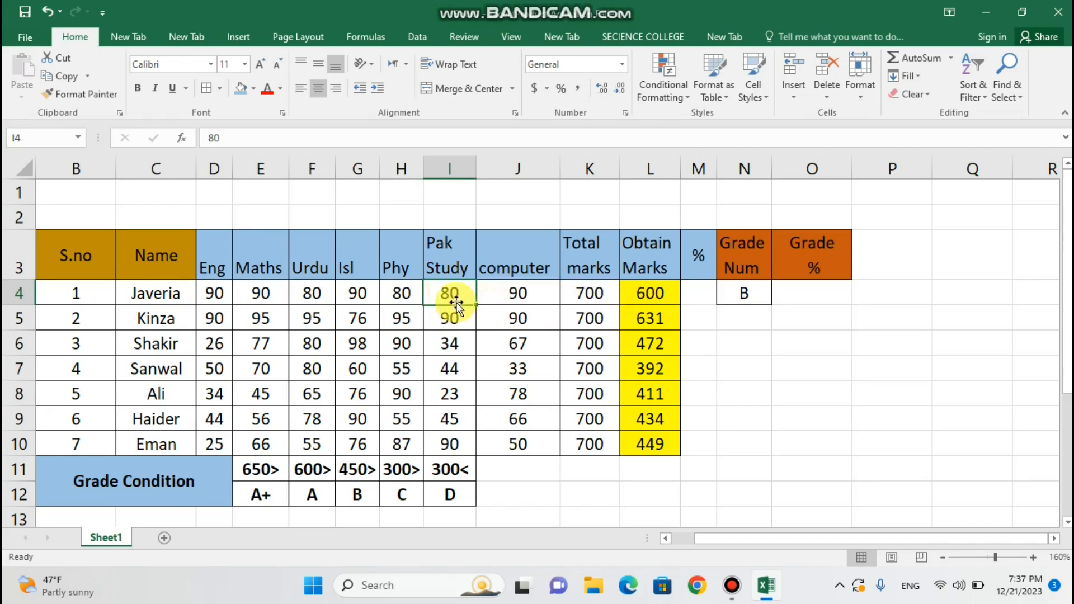
key("BackSpace")
type("81")
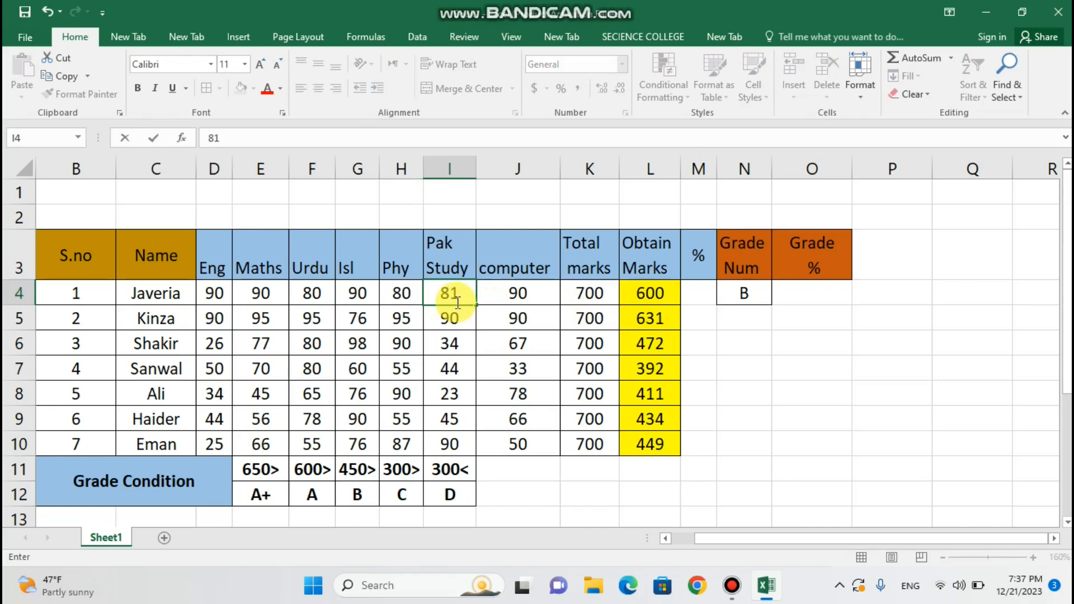
key("Return")
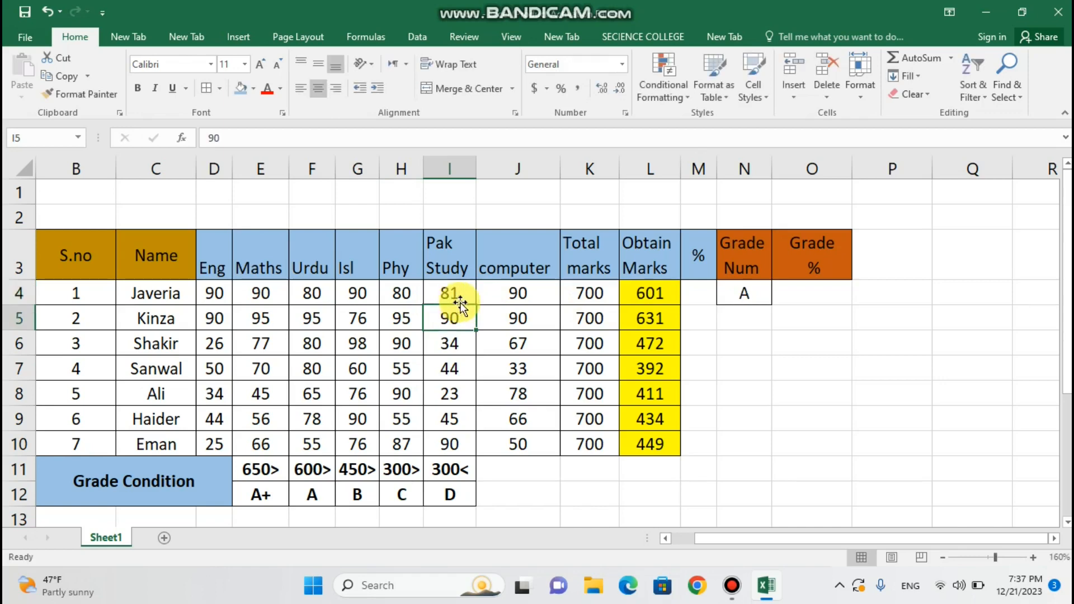
Centre the grade in M4 and compare the first student's obtained marks with the A+ grade condition.
left_click(750, 291)
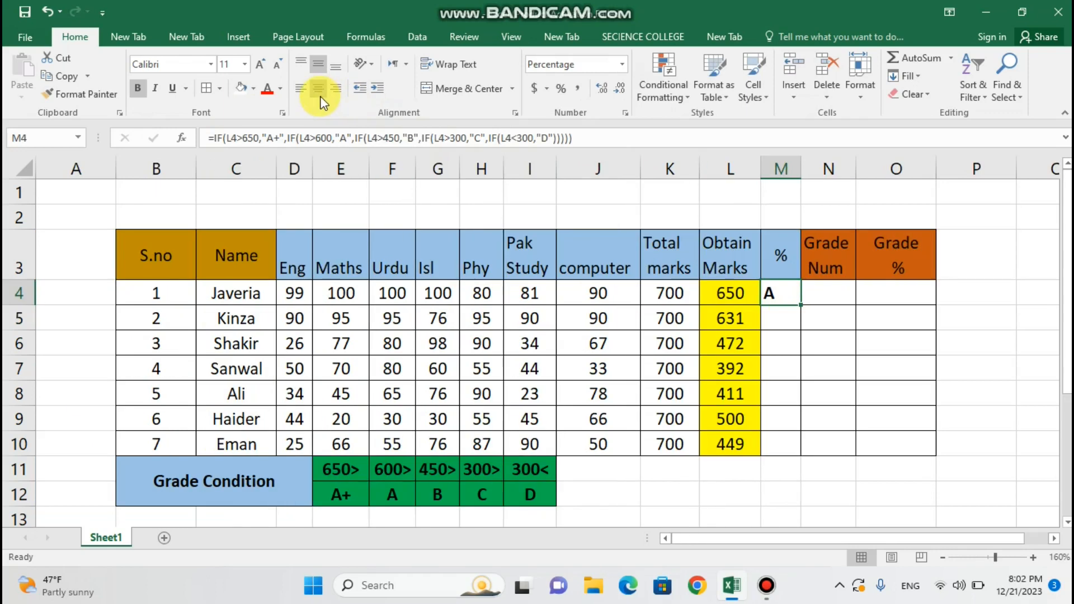
left_click(319, 89)
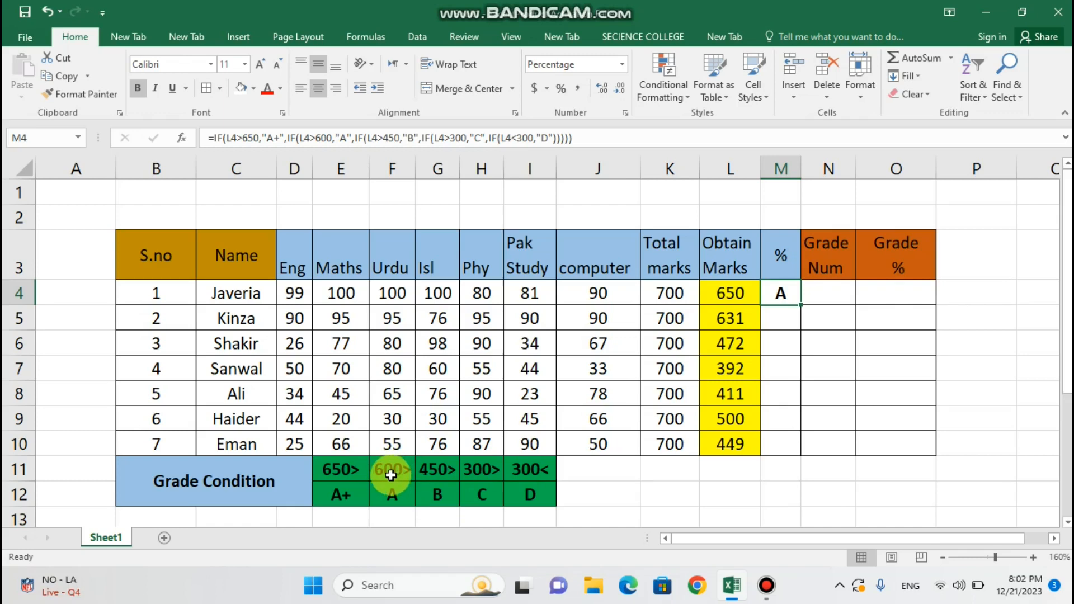
left_click(355, 476)
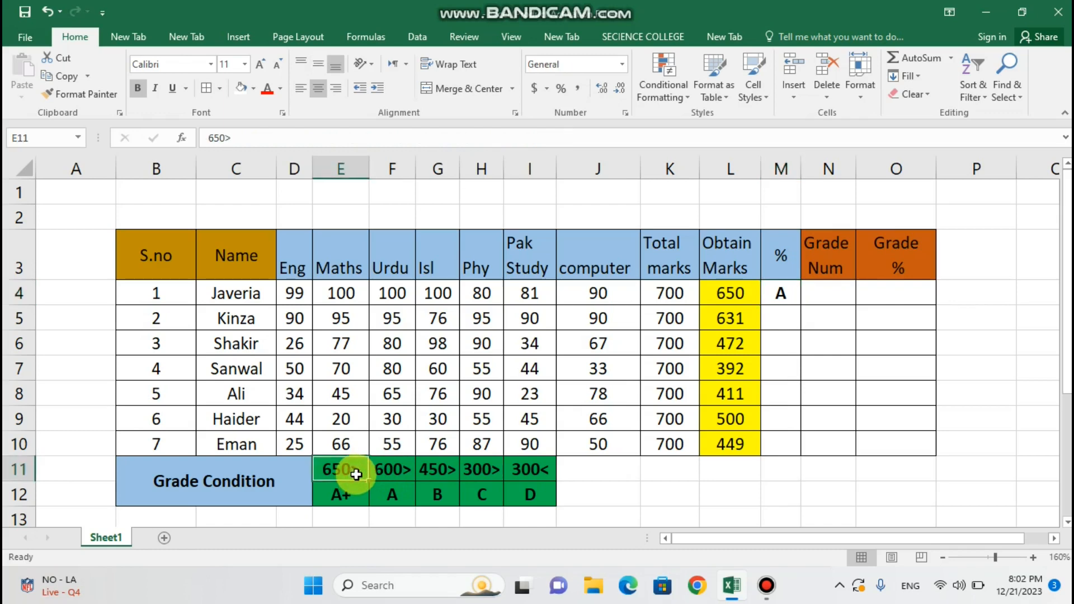
left_click(703, 297)
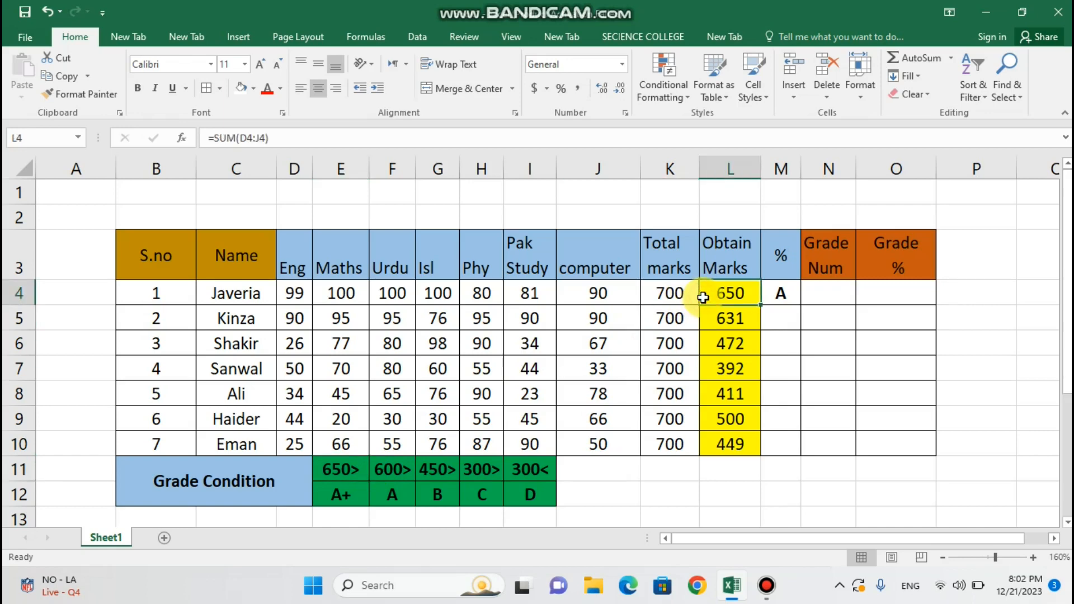
left_click(793, 297)
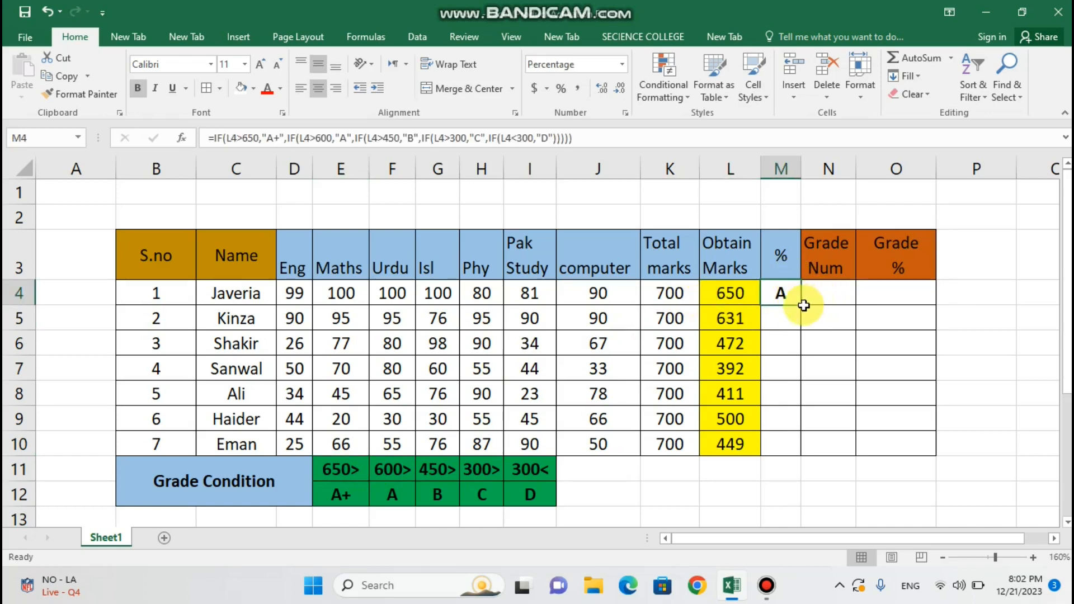
Copy the entire nested IF formula text from M4 and clear that cell.
double_click(797, 297)
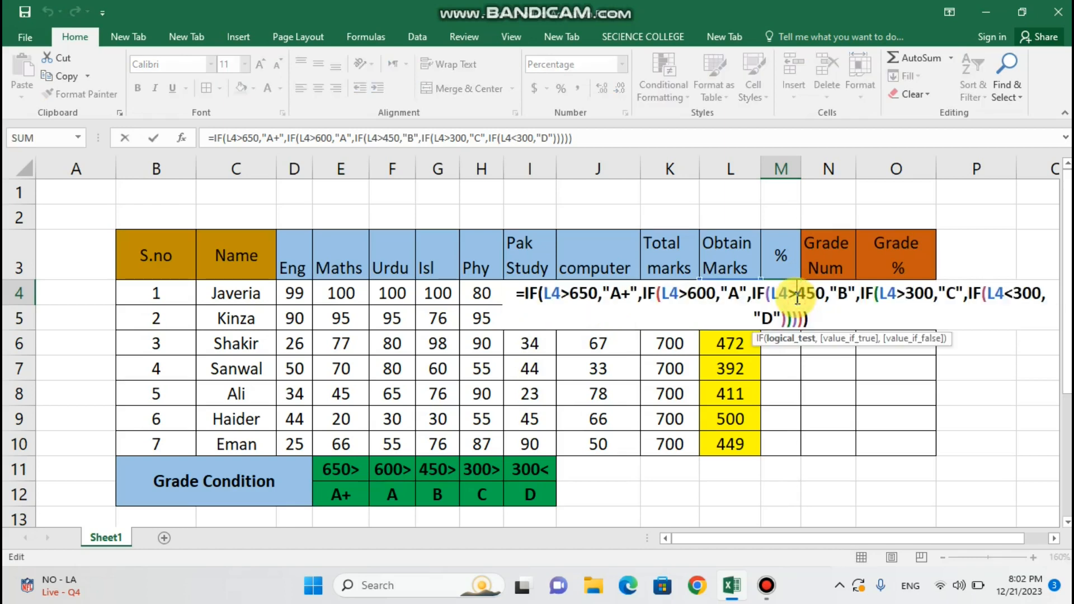
left_click_drag(807, 323, 1045, 310)
left_click(515, 293)
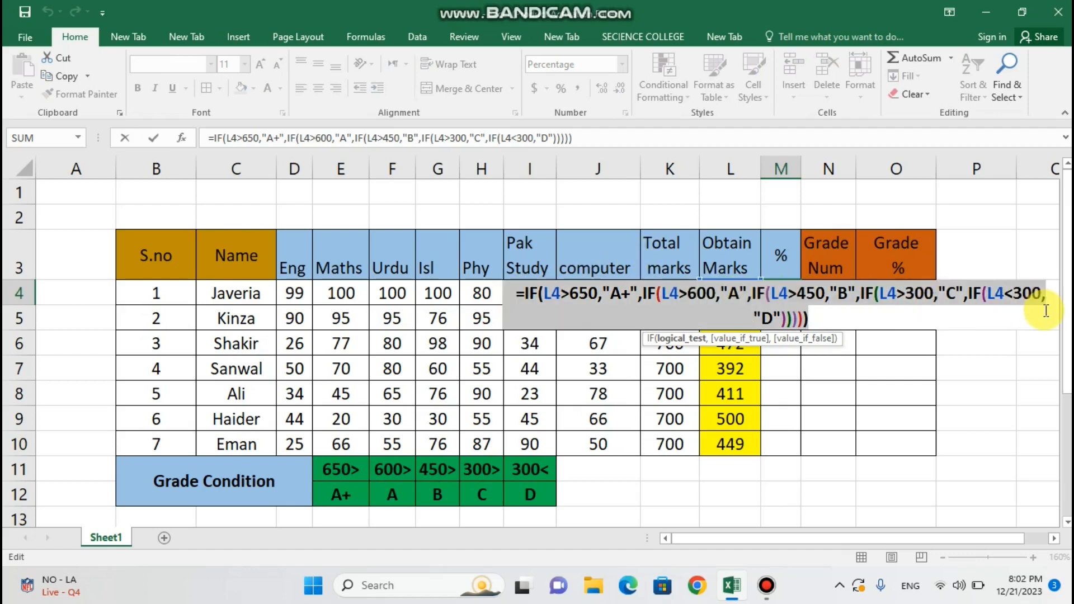
right_click(910, 303)
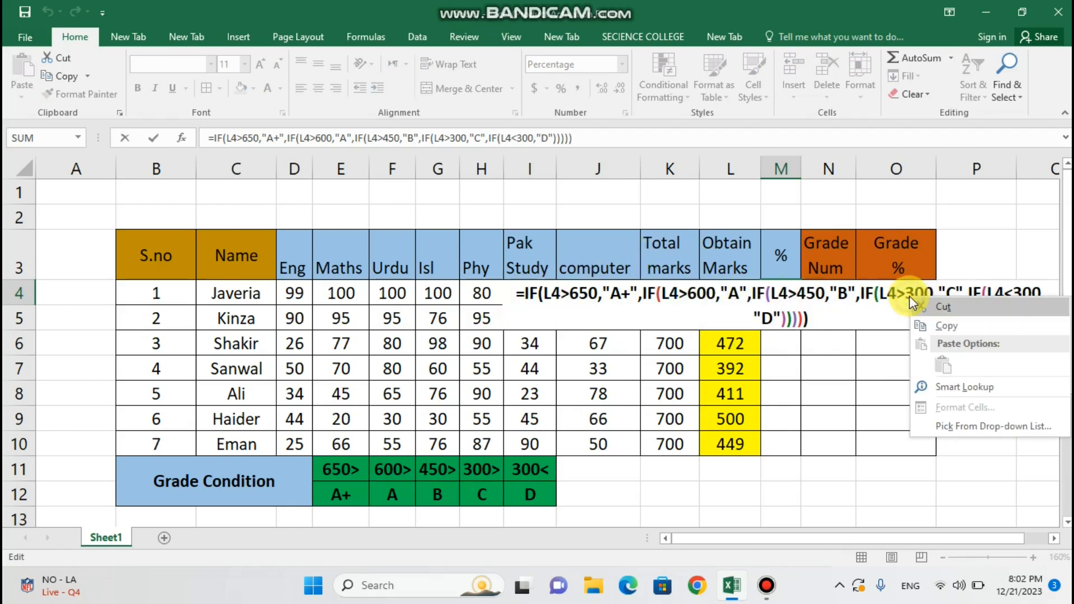
left_click(928, 325)
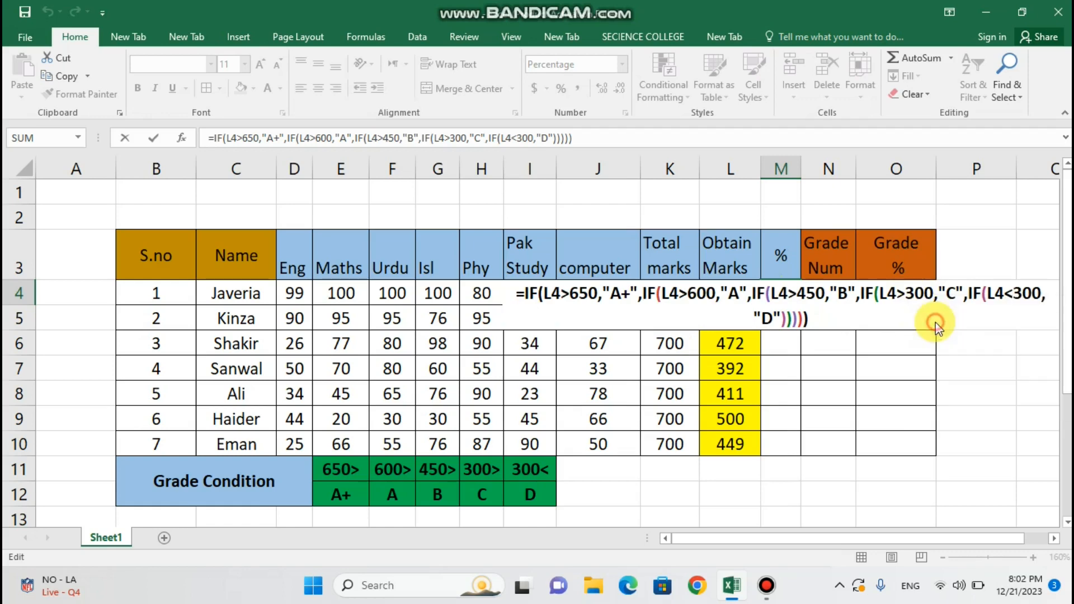
left_click(931, 370)
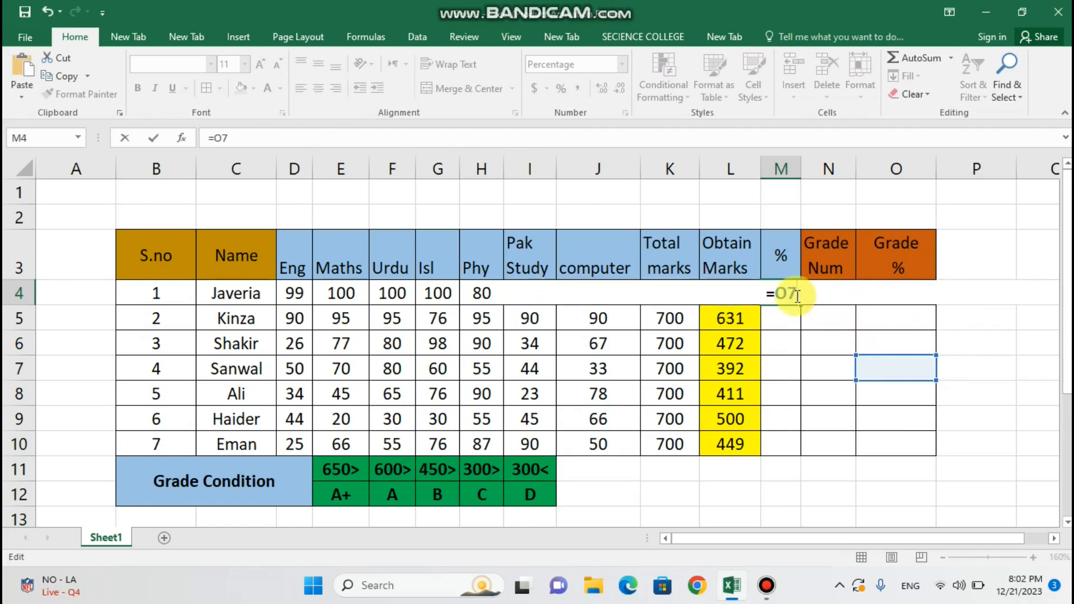
key("BackSpace")
key("BackSpace")
key("BackSpace")
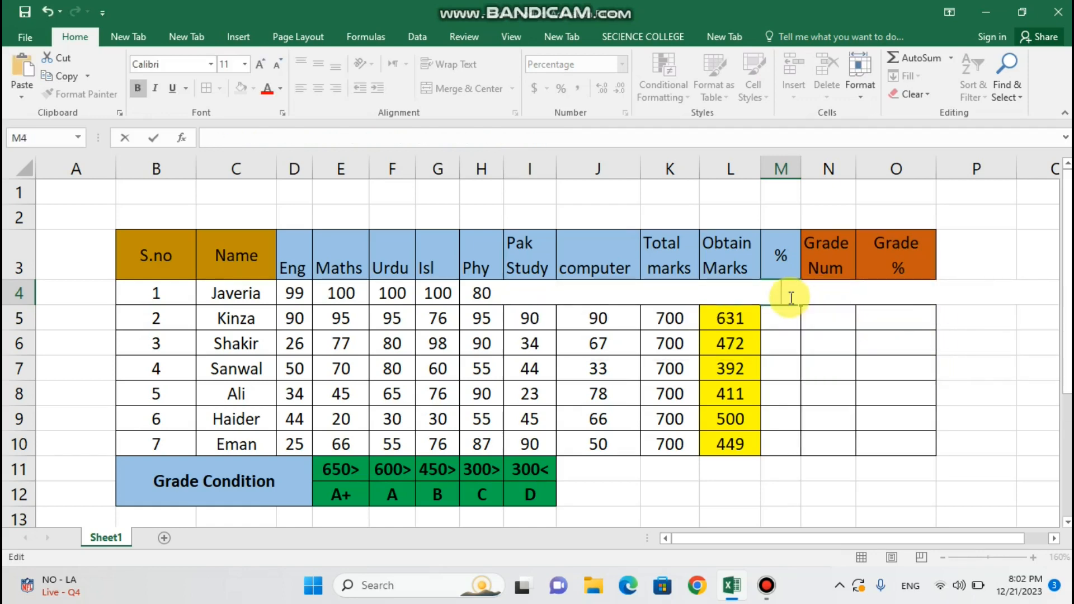
Paste the copied nested IF formula into N4, the first student's Grade Num cell.
left_click(814, 316)
left_click(821, 290)
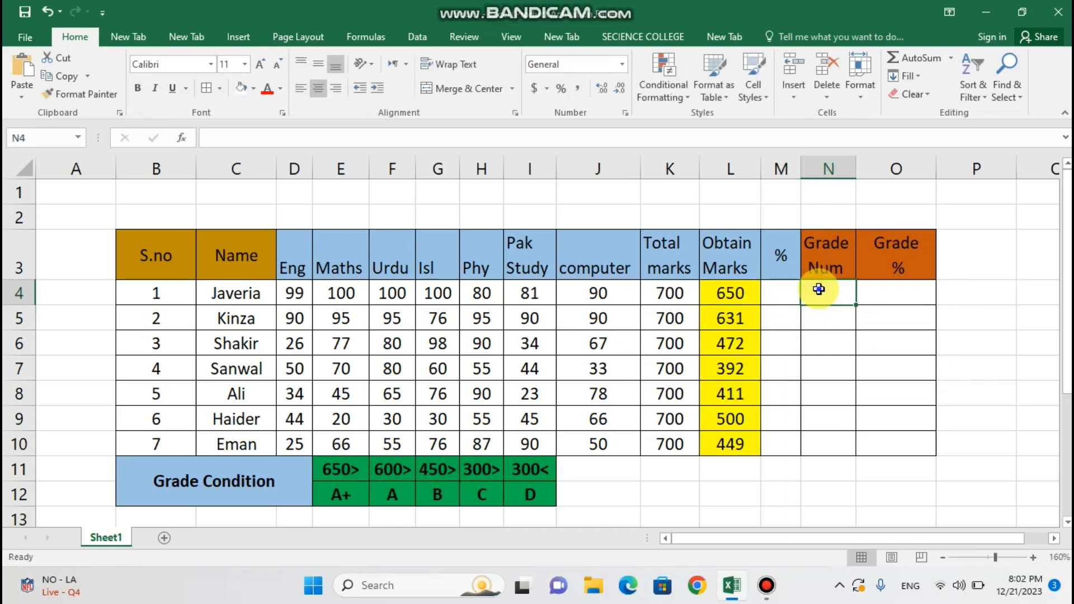
right_click(820, 288)
left_click(842, 292)
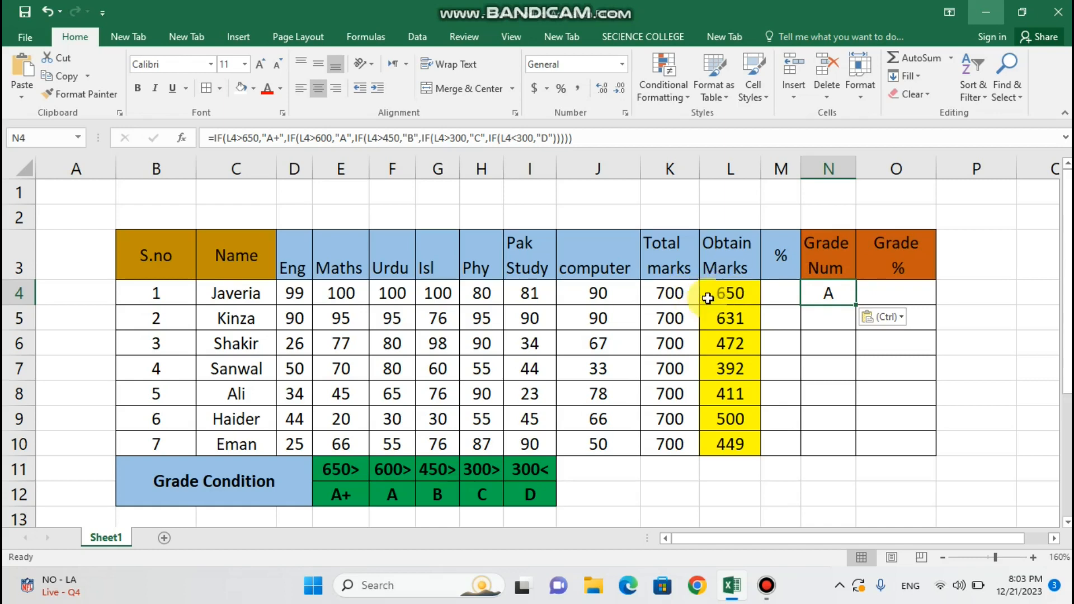
Set the first student's Eng mark in D4 to 100.
left_click(730, 293)
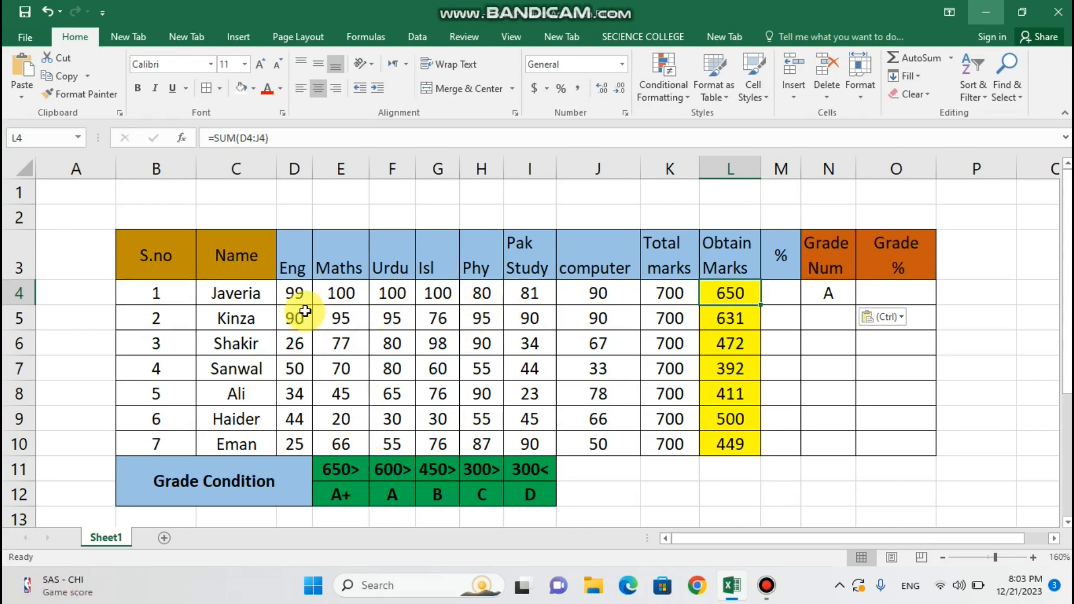
double_click(306, 299)
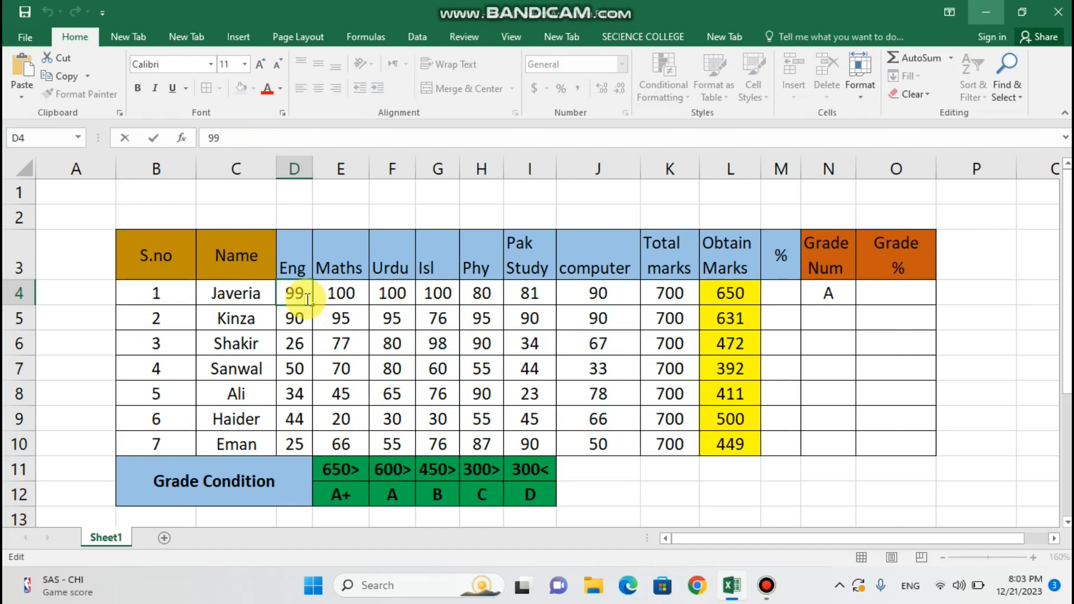
key("BackSpace")
type("1")
key("BackSpace")
key("BackSpace")
type("100")
key("Return")
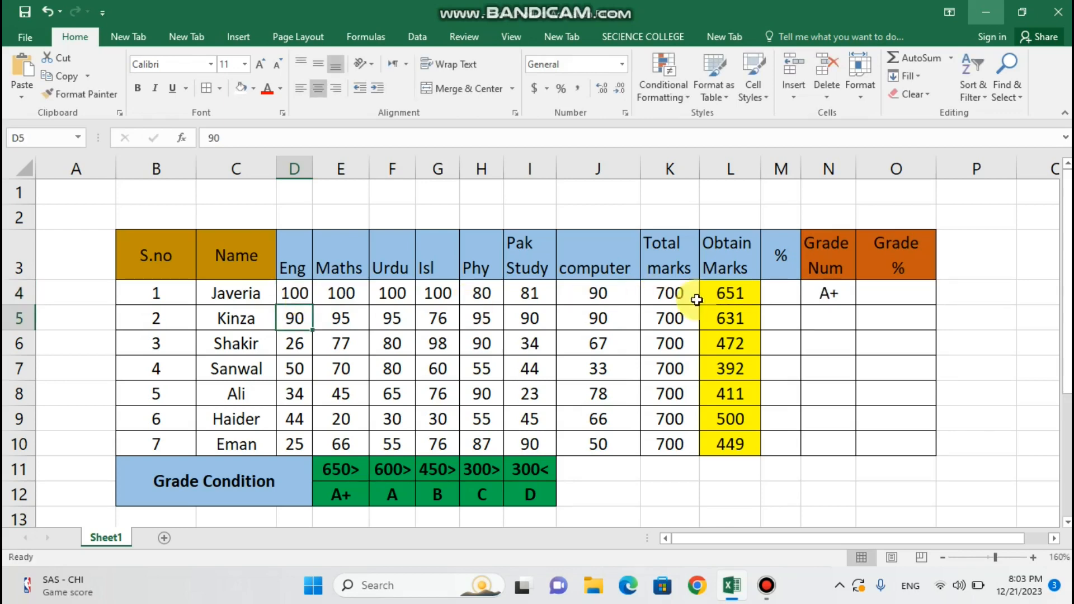
Fill the grade formula from N4 down to N10 and check the copied formulas in N5 and N10.
left_click(837, 292)
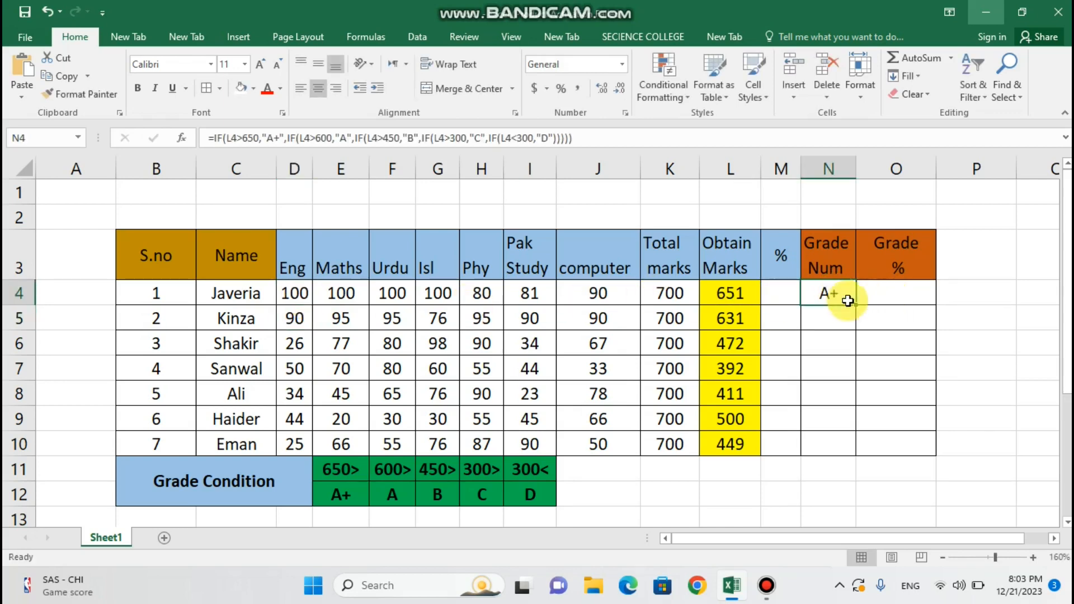
left_click_drag(853, 305, 846, 447)
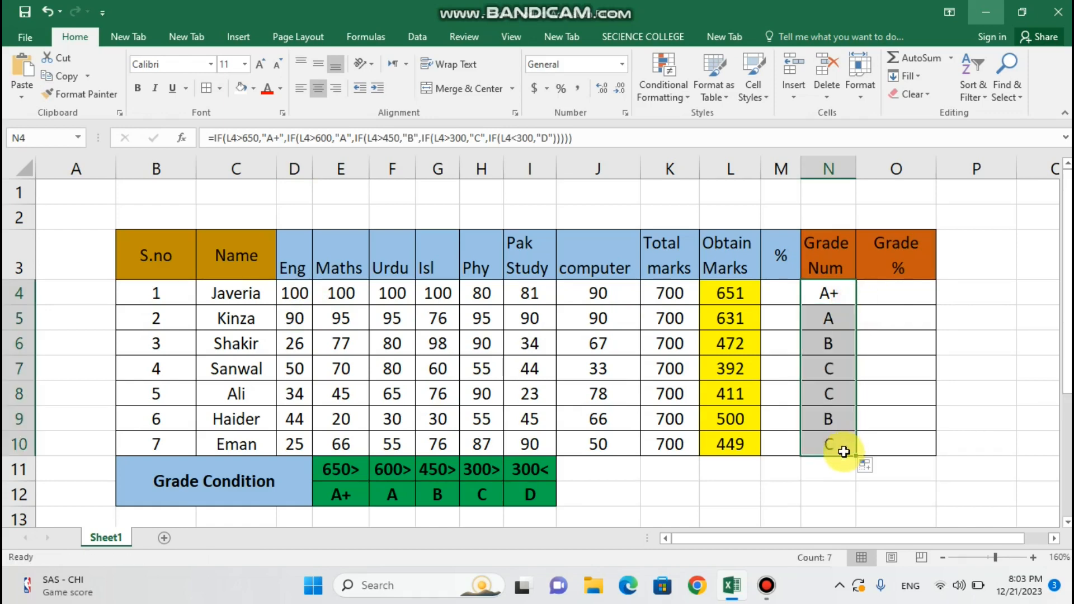
left_click(813, 489)
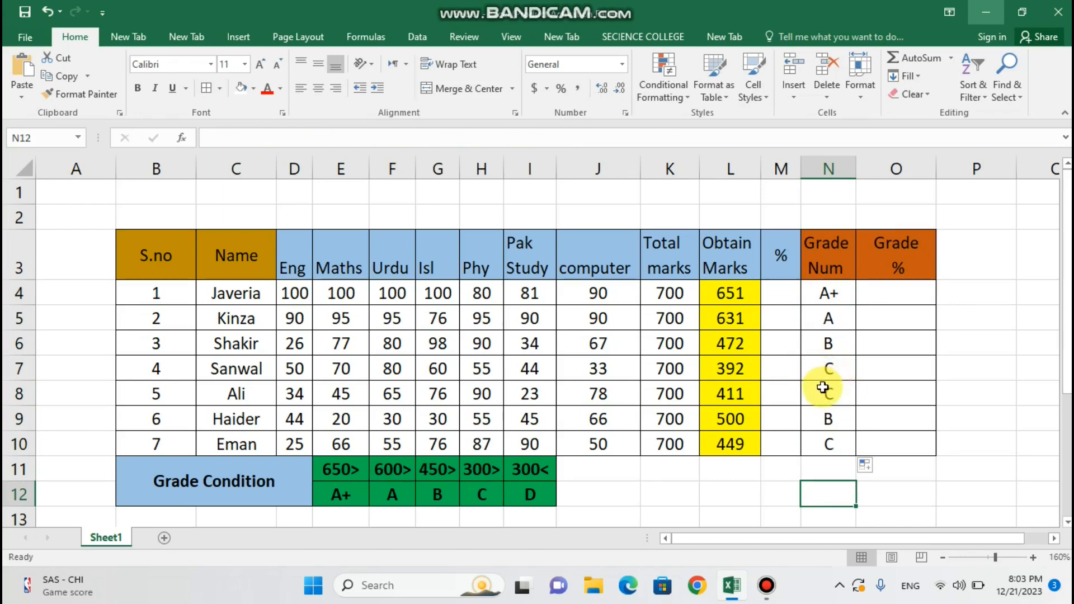
left_click(814, 319)
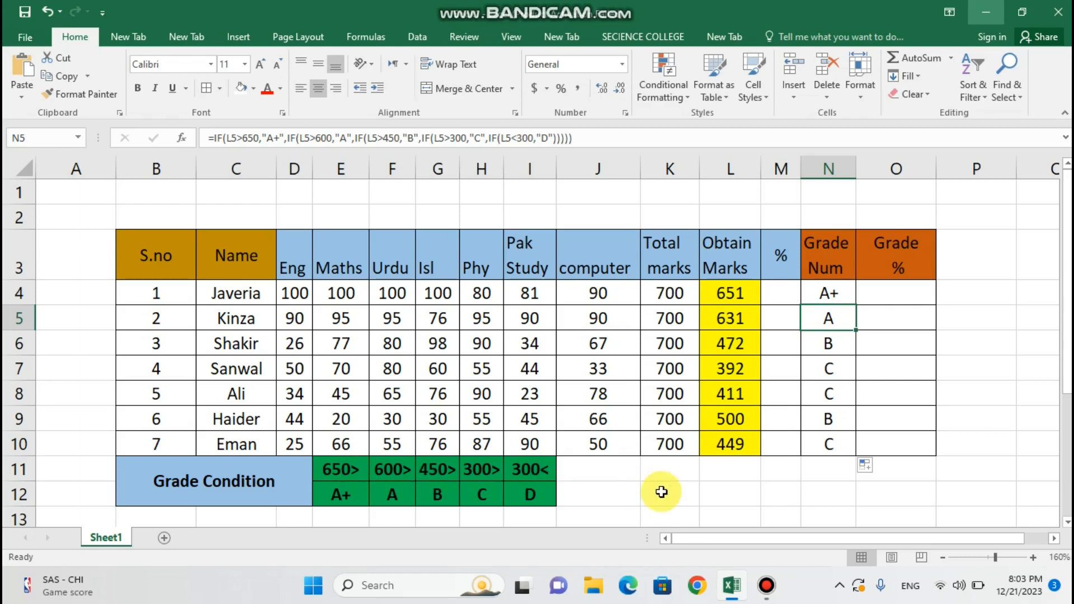
left_click(821, 445)
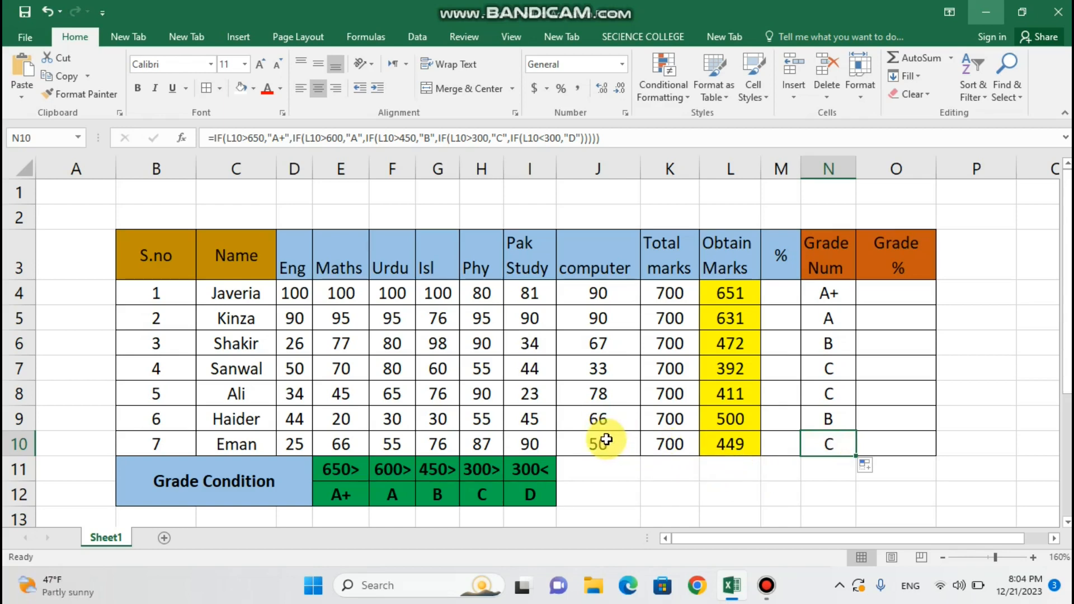
Set the last student's Phy mark in H10 to 60 and the Isl mark in G10 to 30.
left_click(488, 449)
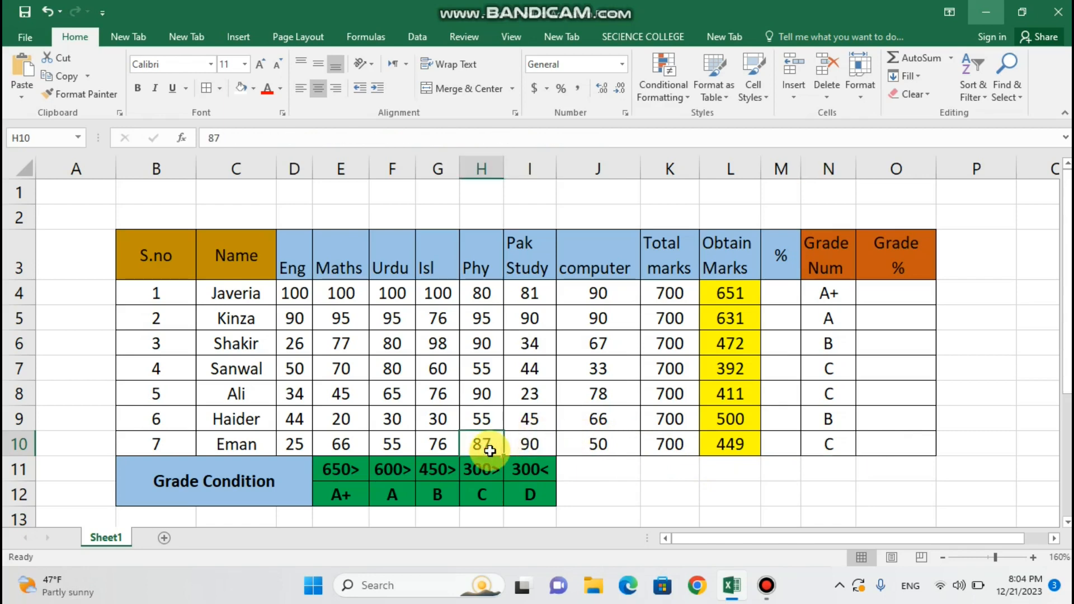
key("BackSpace")
type("60")
key("Return")
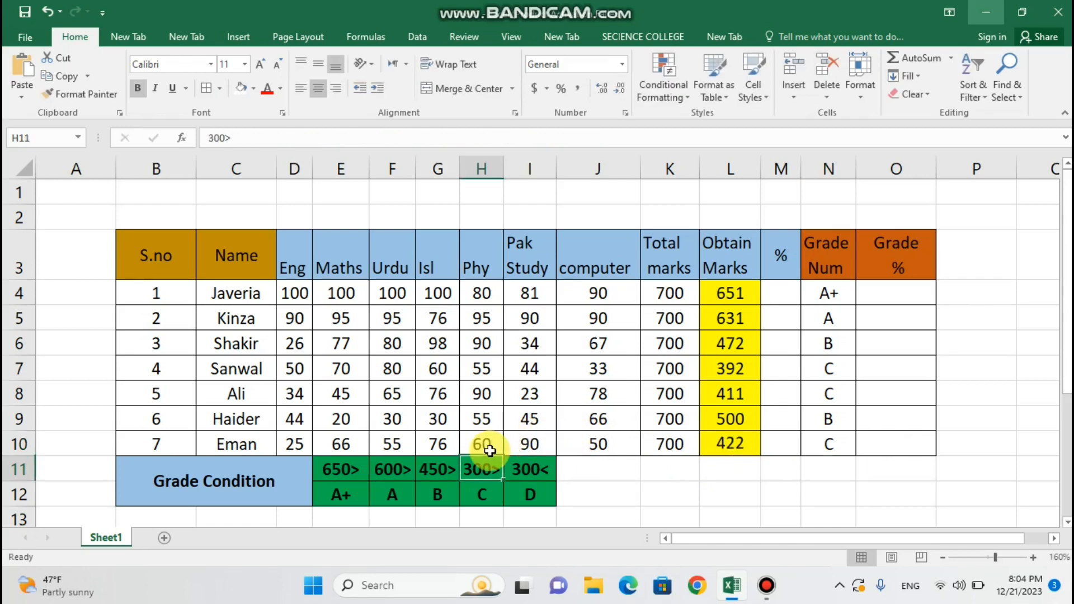
left_click(440, 446)
type("30")
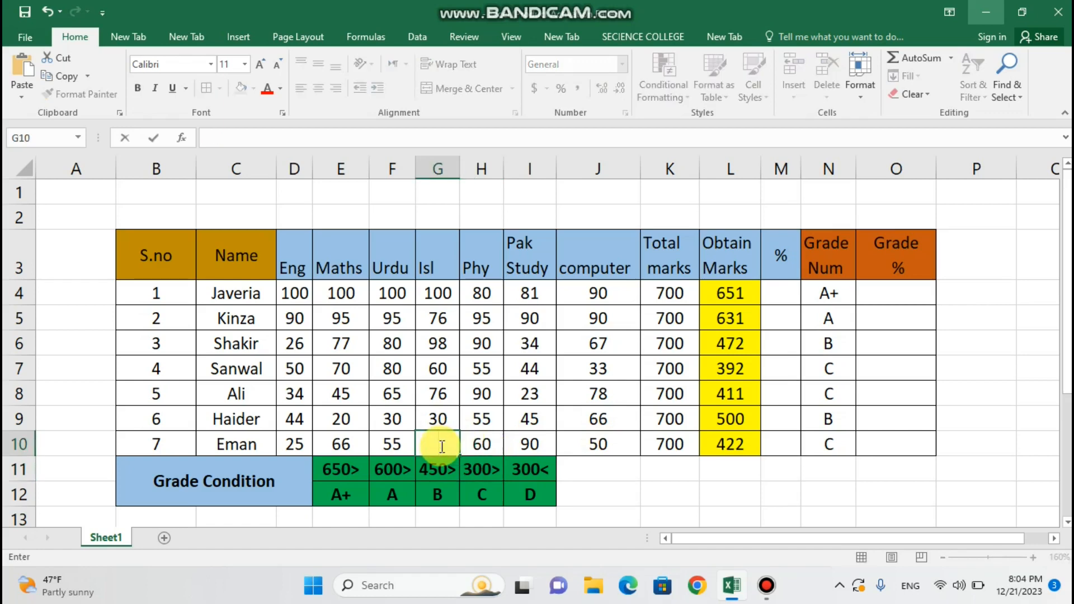
key("Return")
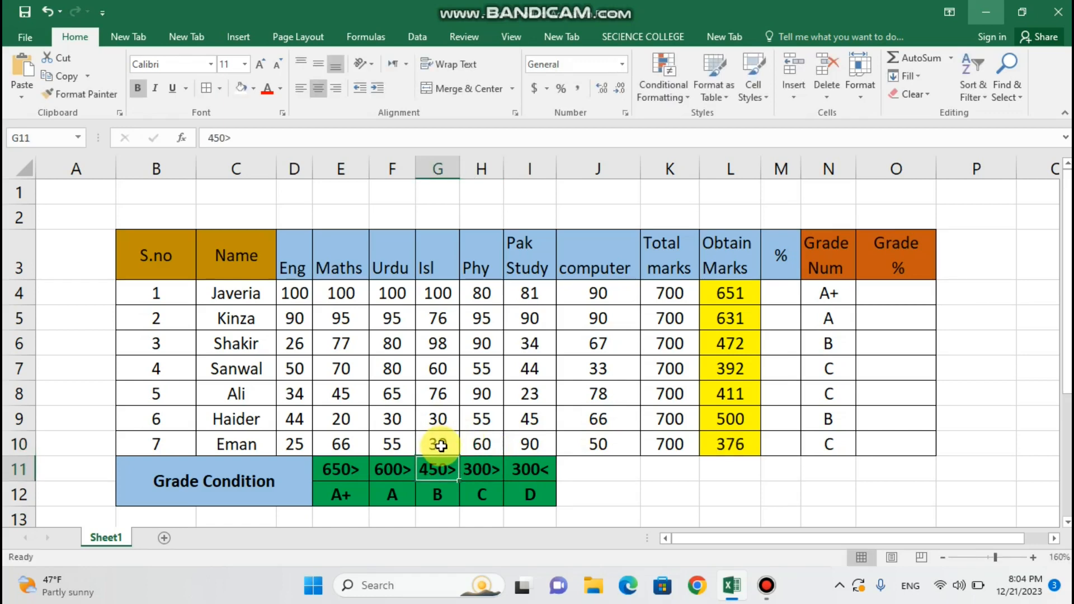
Set the last student's Urdu mark in F10 and Maths mark in E10 to 1, and check the total and grade.
left_click(389, 447)
key("BackSpace")
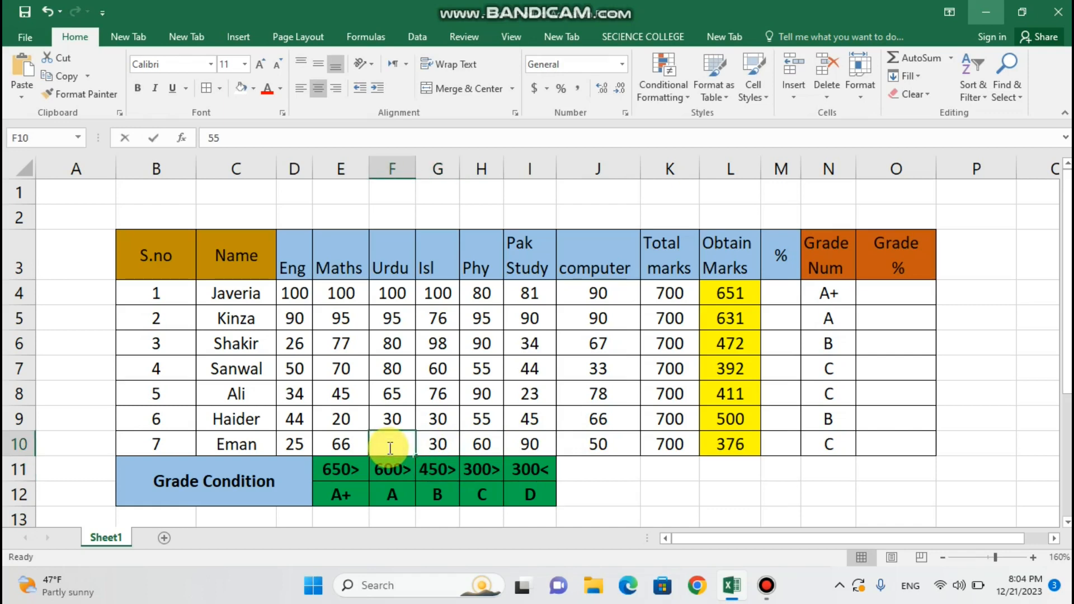
type("1")
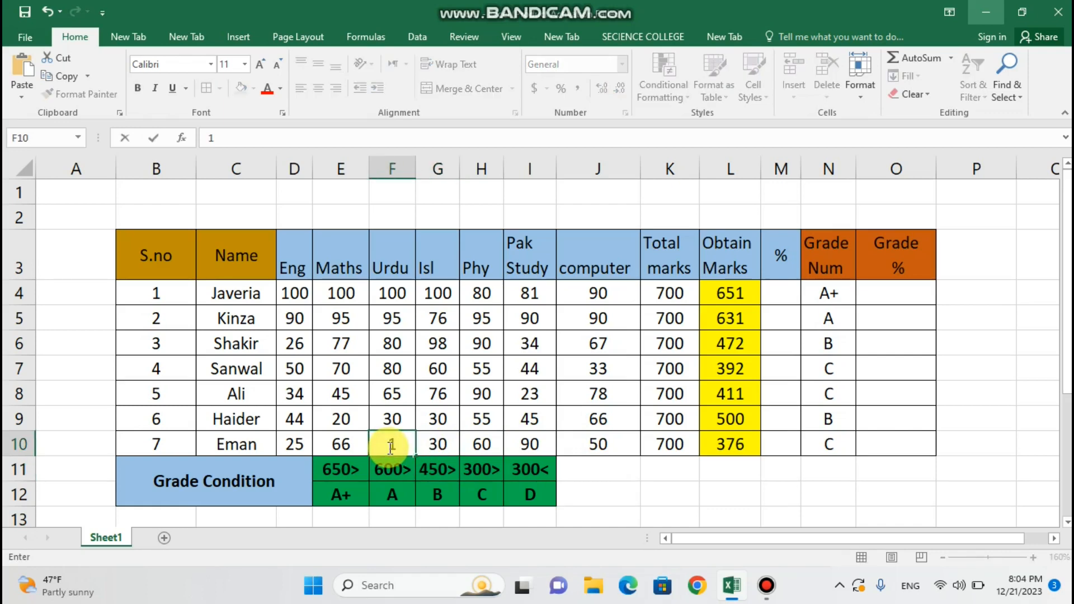
key("Return")
left_click(359, 449)
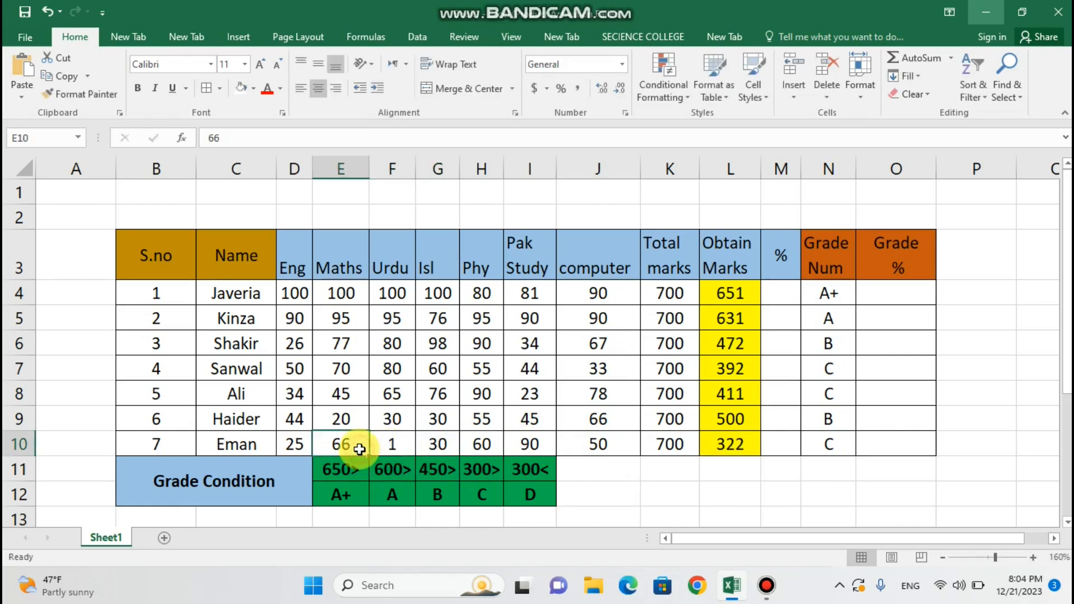
key("BackSpace")
type("1")
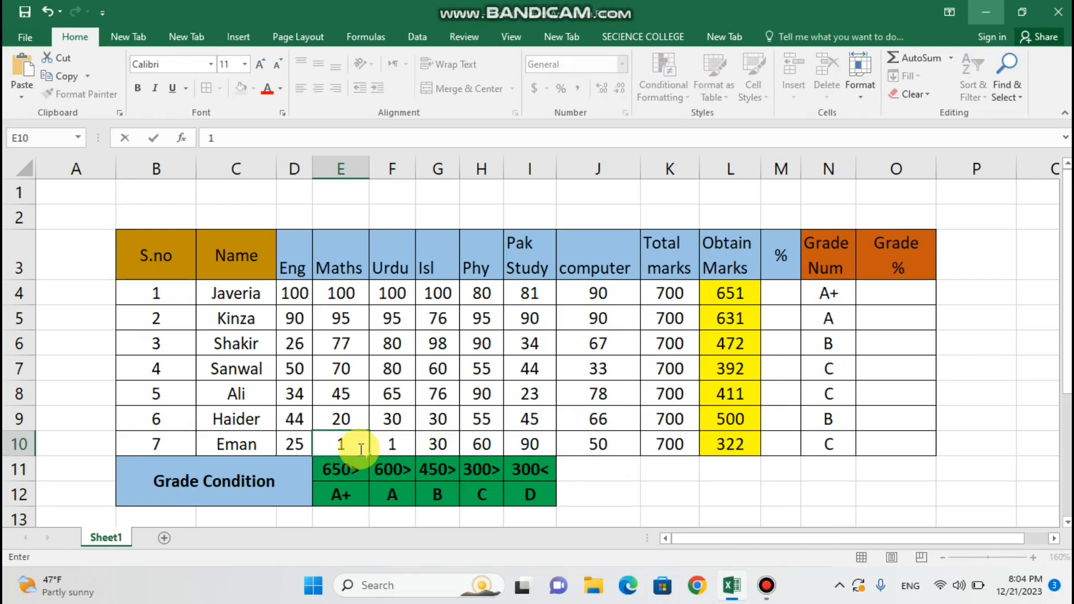
key("Return")
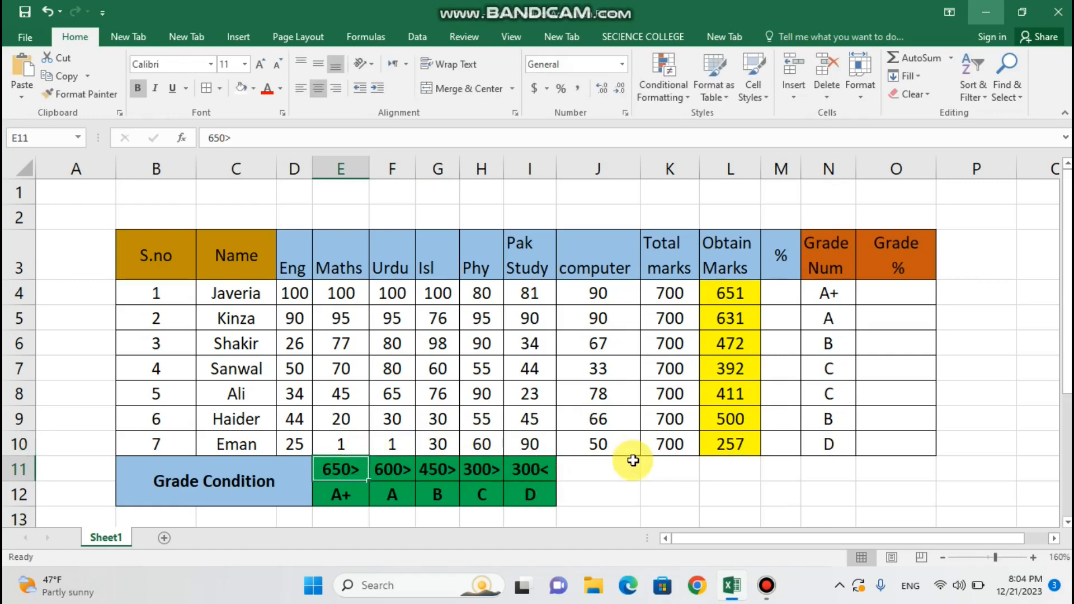
left_click(718, 451)
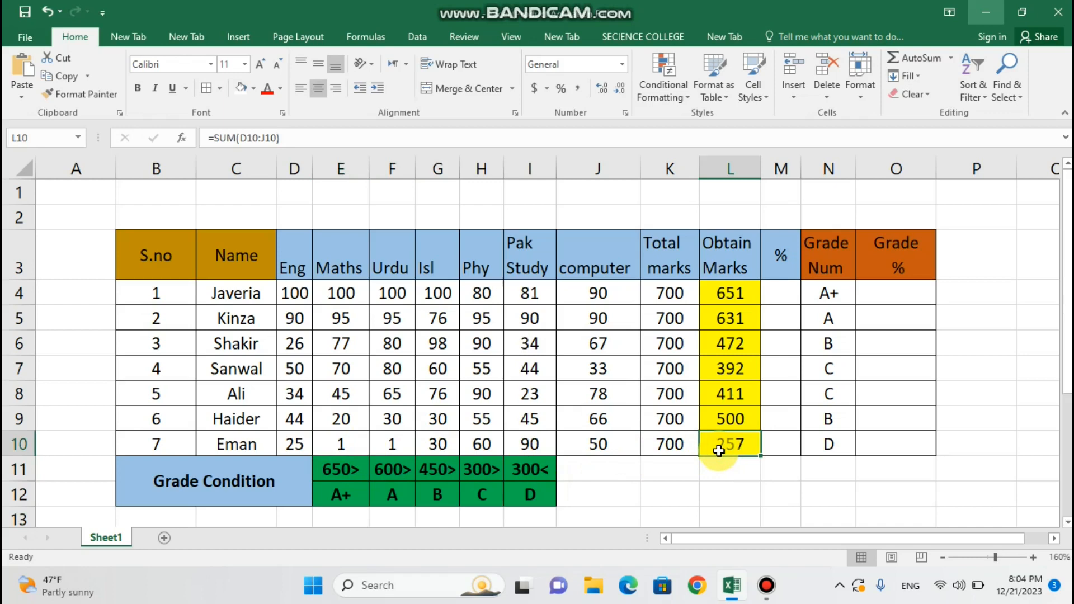
left_click(796, 451)
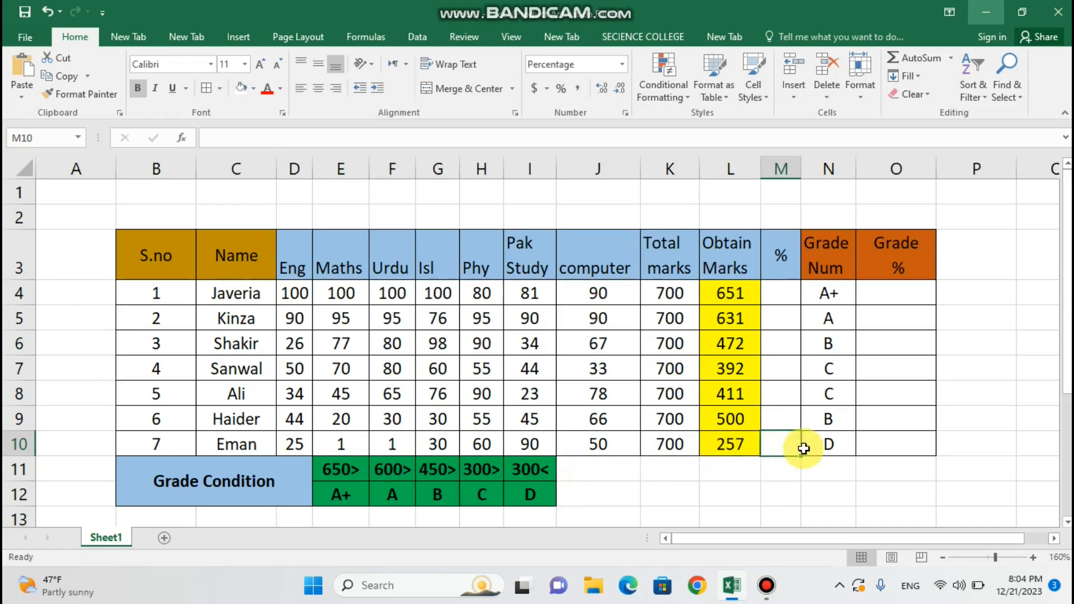
left_click(806, 447)
Fill the Grade Num cells N4:N10 with a light gold colour.
left_click_drag(832, 292, 829, 436)
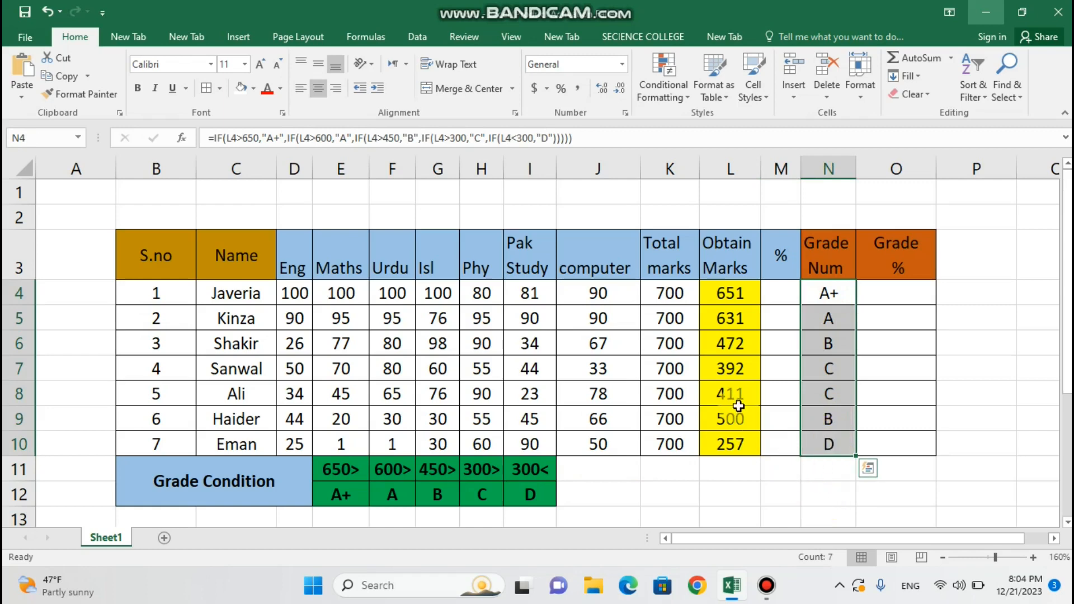
left_click(253, 87)
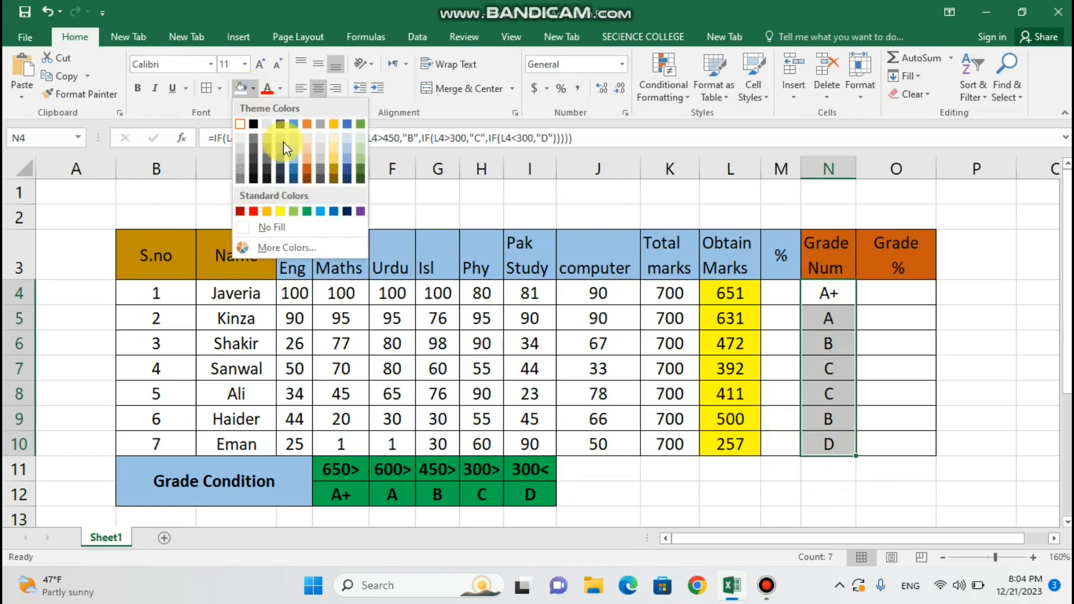
left_click(331, 160)
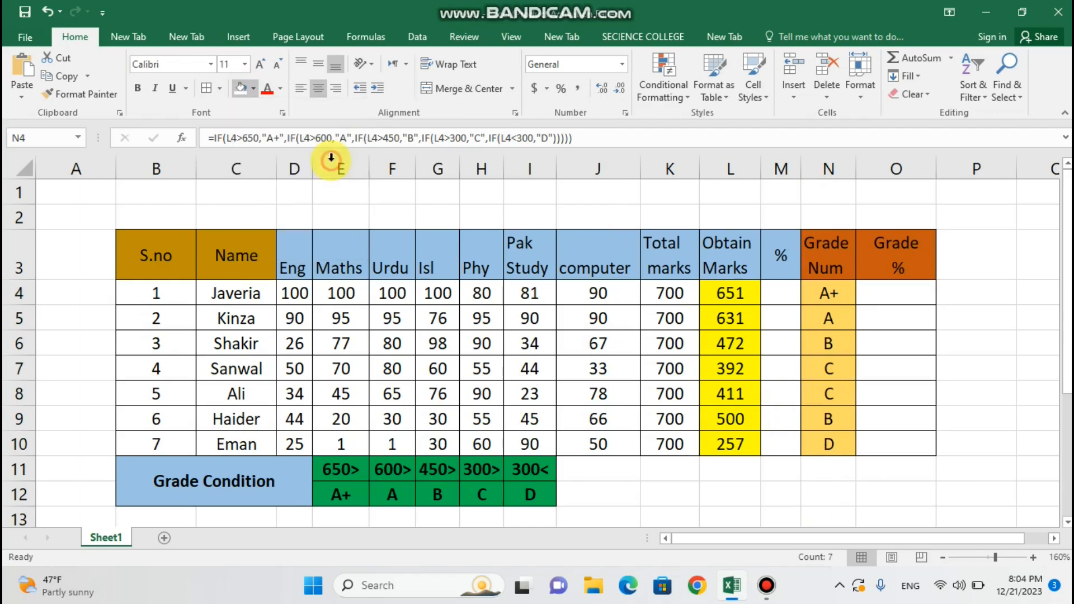
Calculate the first student's percentage in M4 with the formula =L4/K4.
left_click(665, 475)
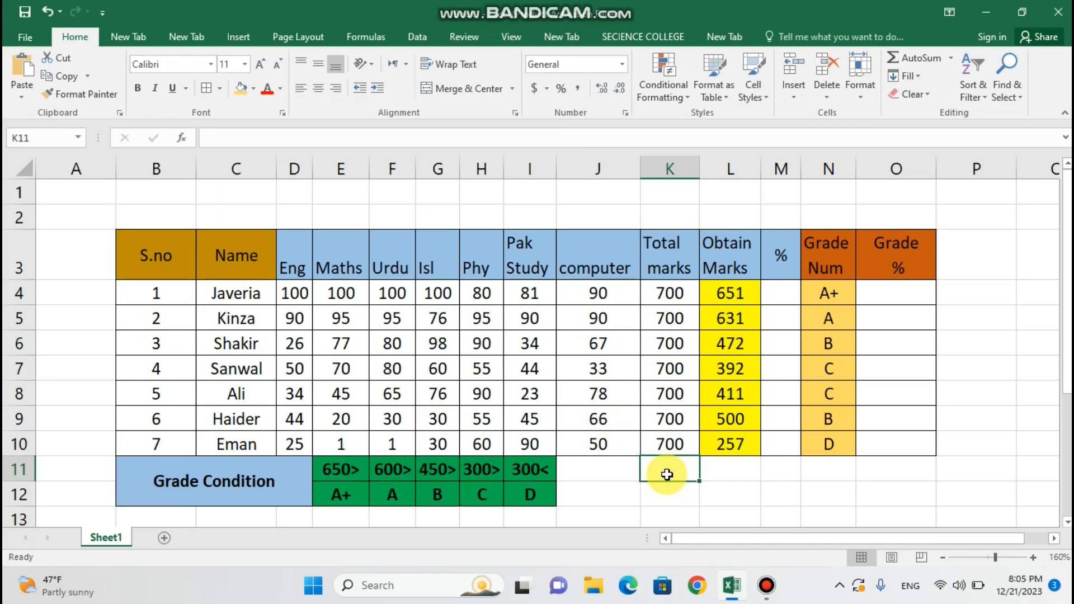
left_click(774, 300)
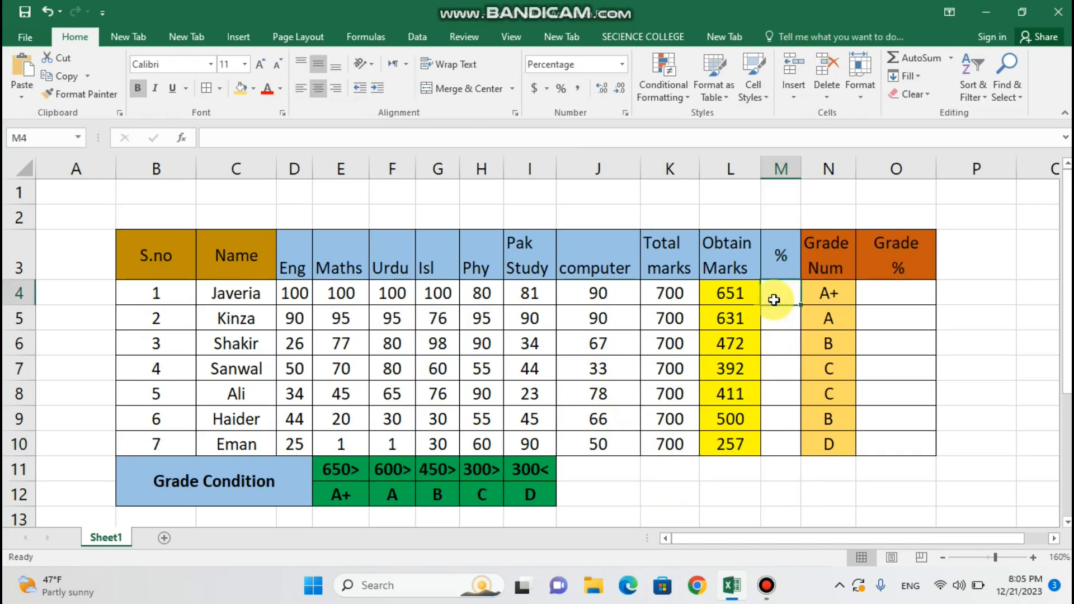
type("=")
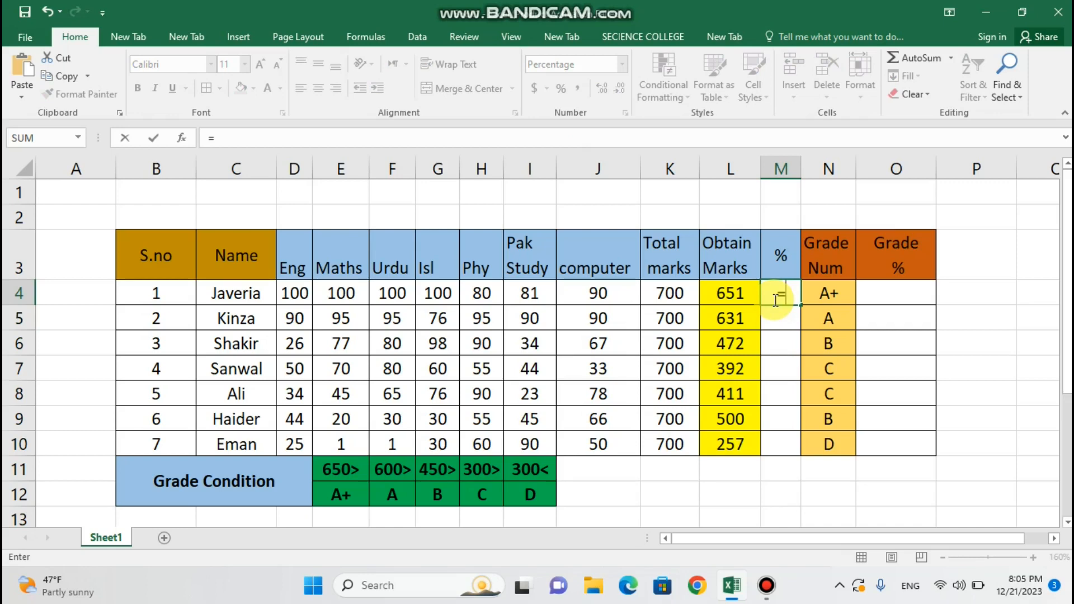
left_click(750, 294)
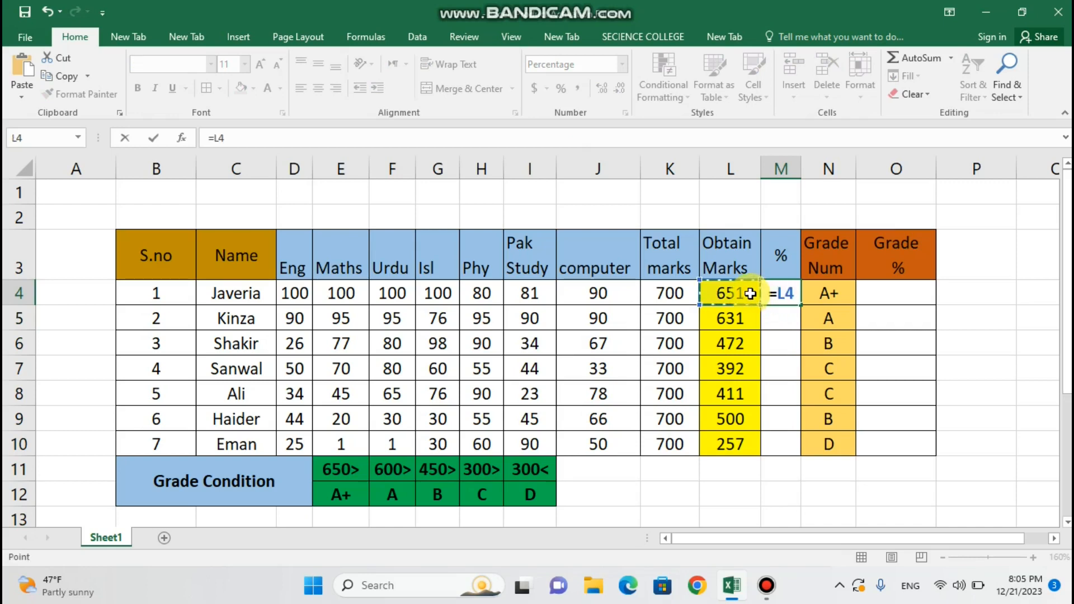
type("/")
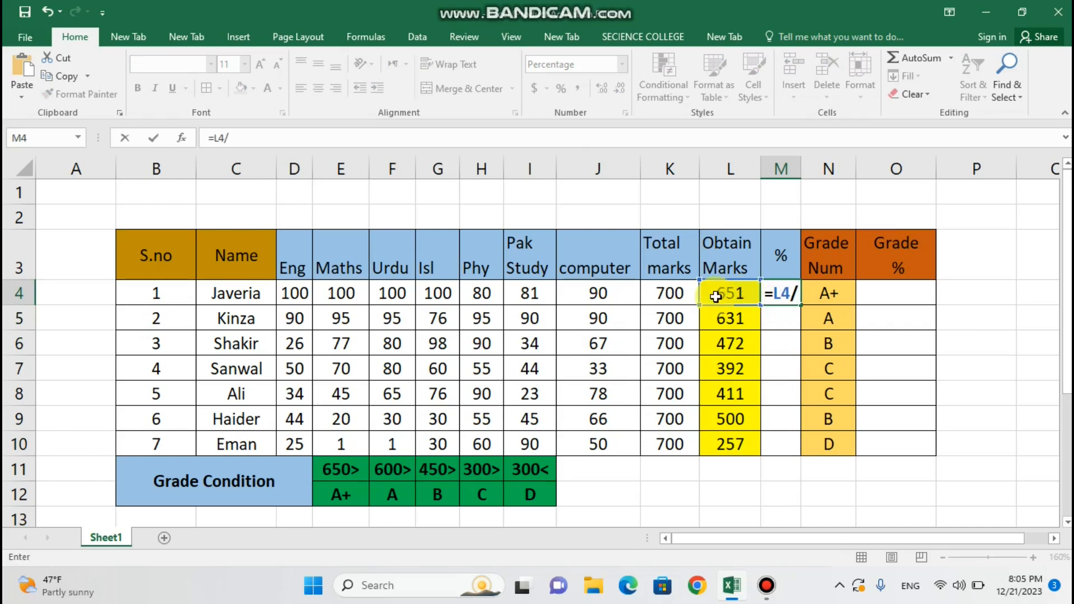
left_click(675, 293)
key("Return")
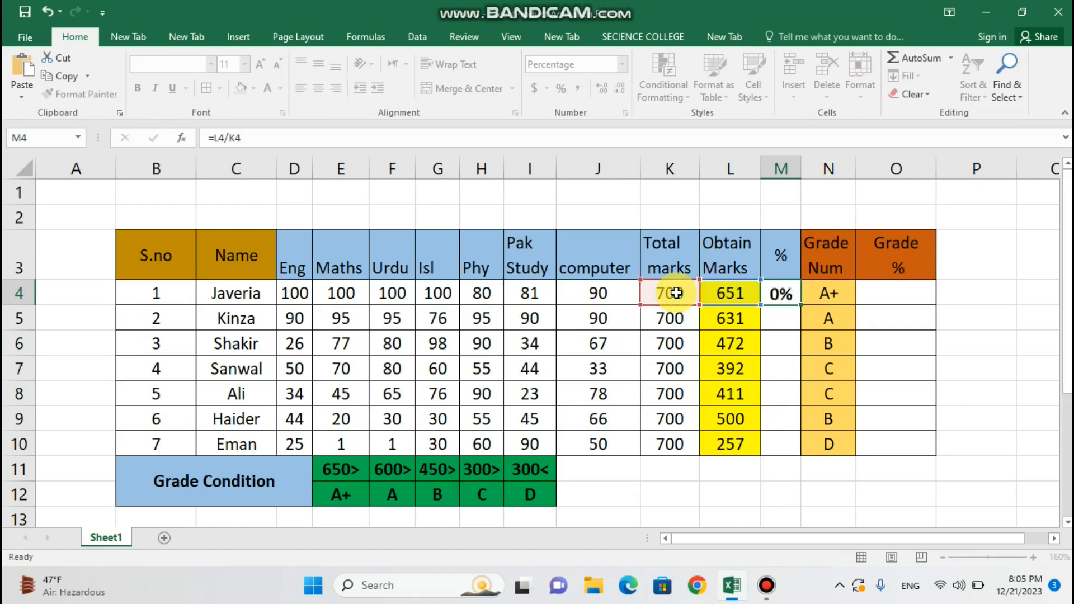
Fill the percentage formula from M4 down to M10 and look over the filled column.
left_click(789, 301)
left_click_drag(801, 308, 799, 454)
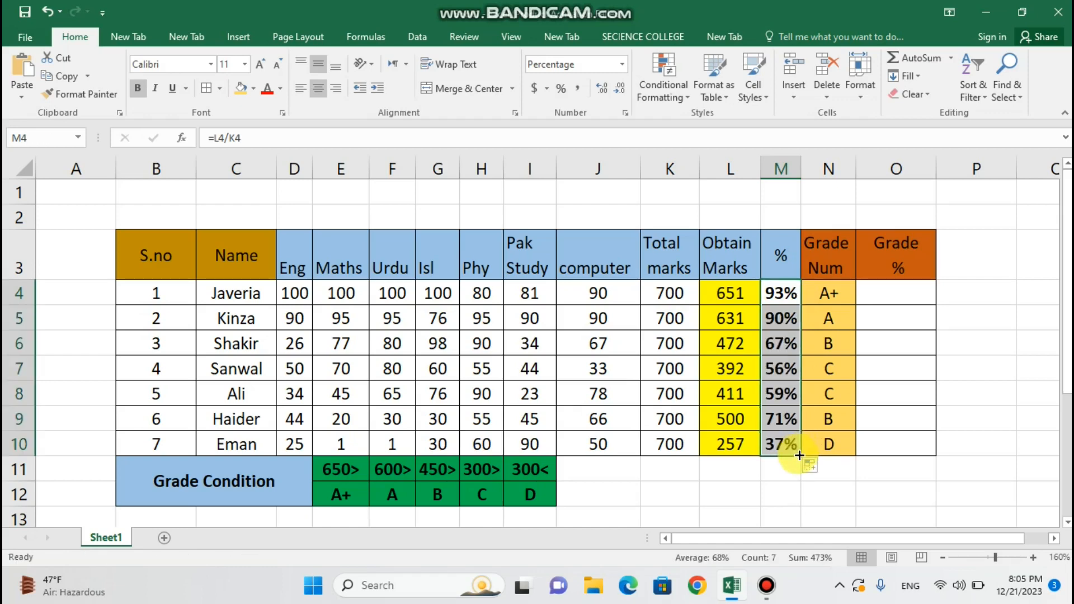
left_click(799, 480)
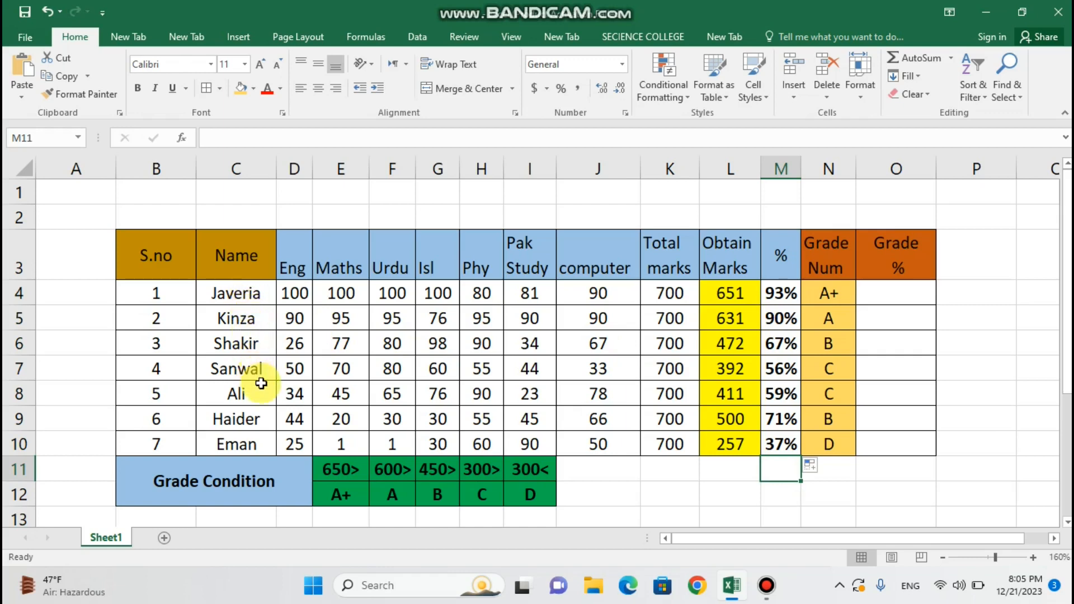
left_click_drag(779, 292, 784, 452)
left_click(951, 445)
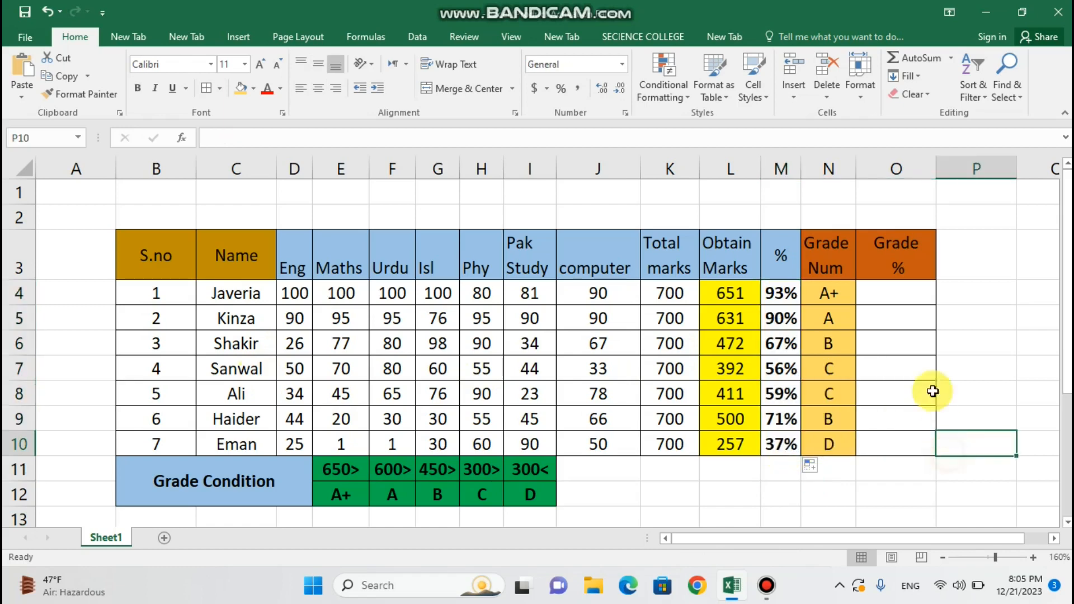
Change the A+ grade condition in E11 to 80%>.
left_click(896, 302)
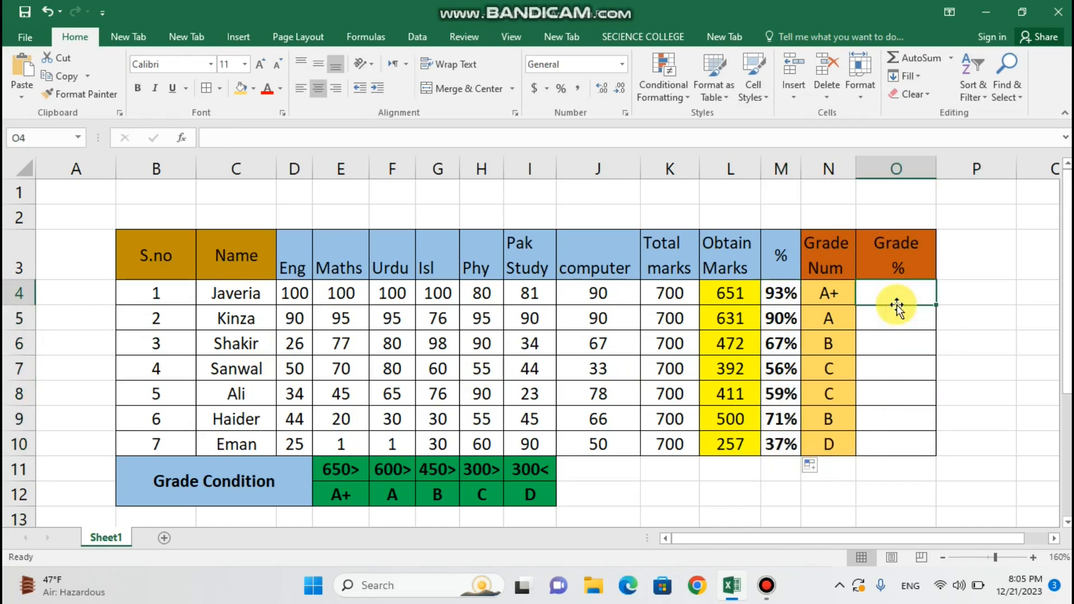
double_click(350, 471)
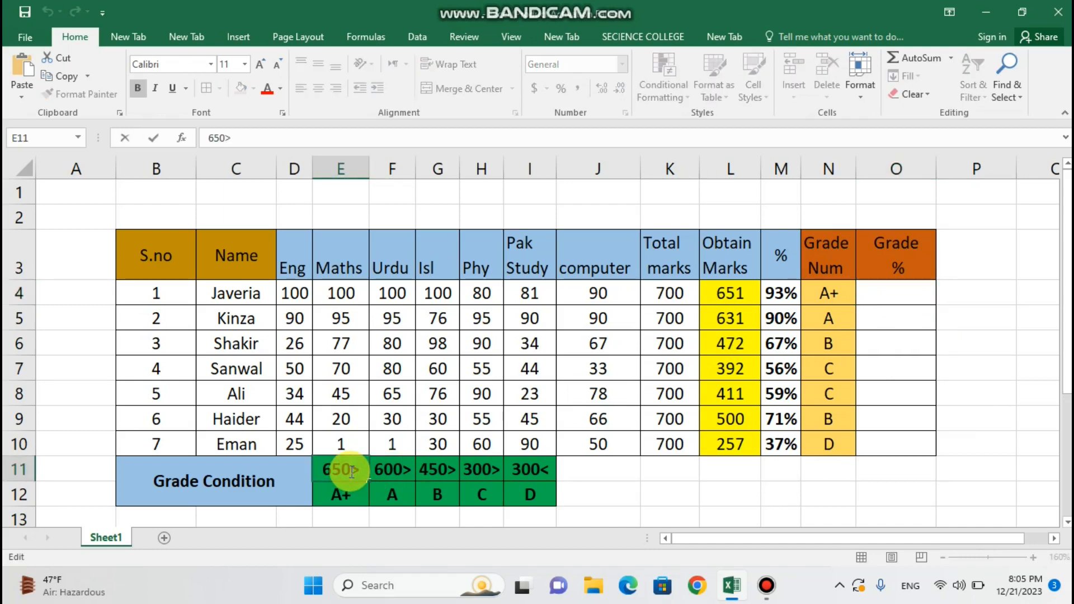
key("BackSpace")
key("BackSpace")
key("BackSpace")
type("80")
type("%")
left_click(353, 502)
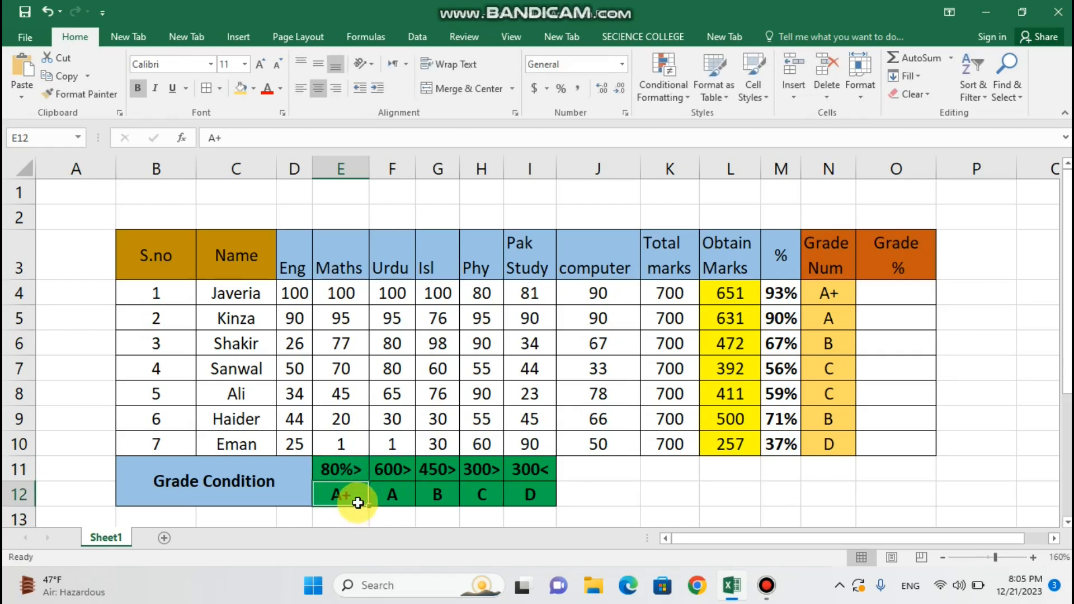
Remove the number from the A grade condition in F11, keeping only the > sign.
double_click(404, 469)
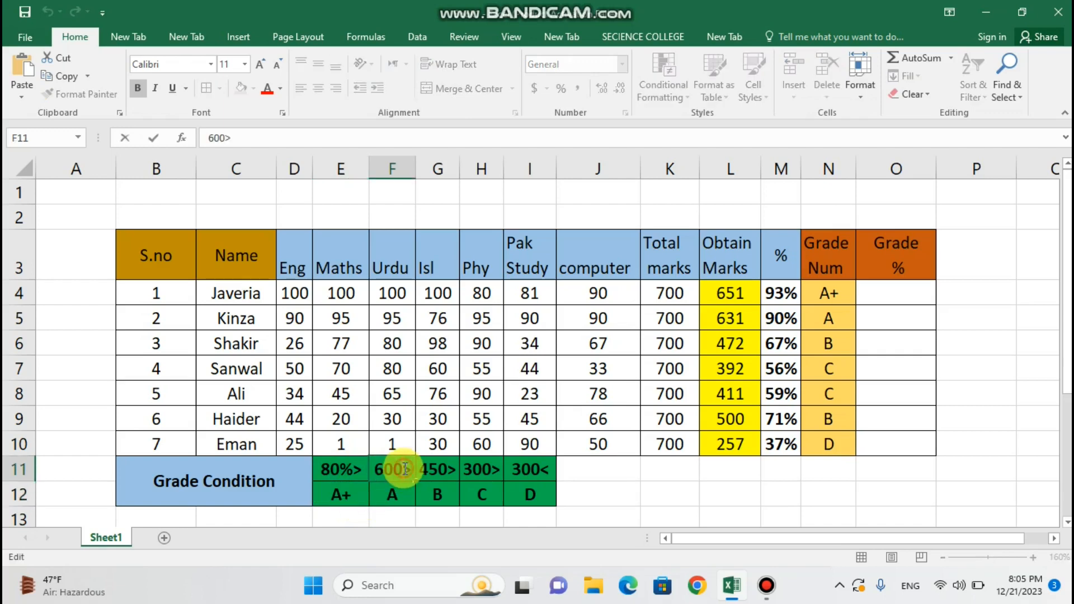
key("BackSpace")
key("BackSpace")
key("BackSpace")
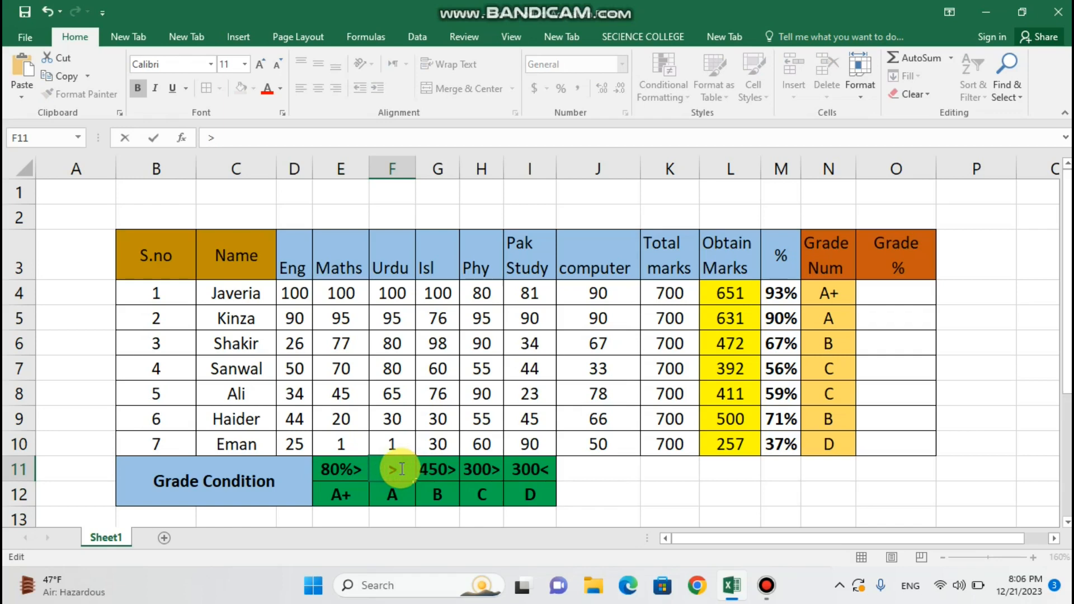
Change the A+ grade condition in E11 to 85%>.
left_click(338, 473)
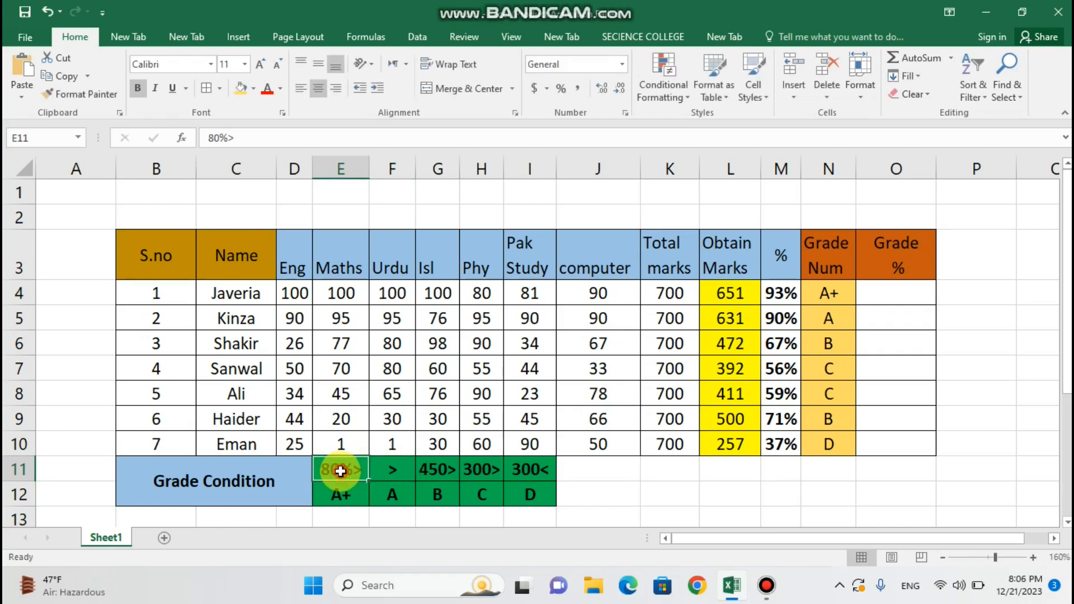
double_click(340, 471)
key("BackSpace")
type("5")
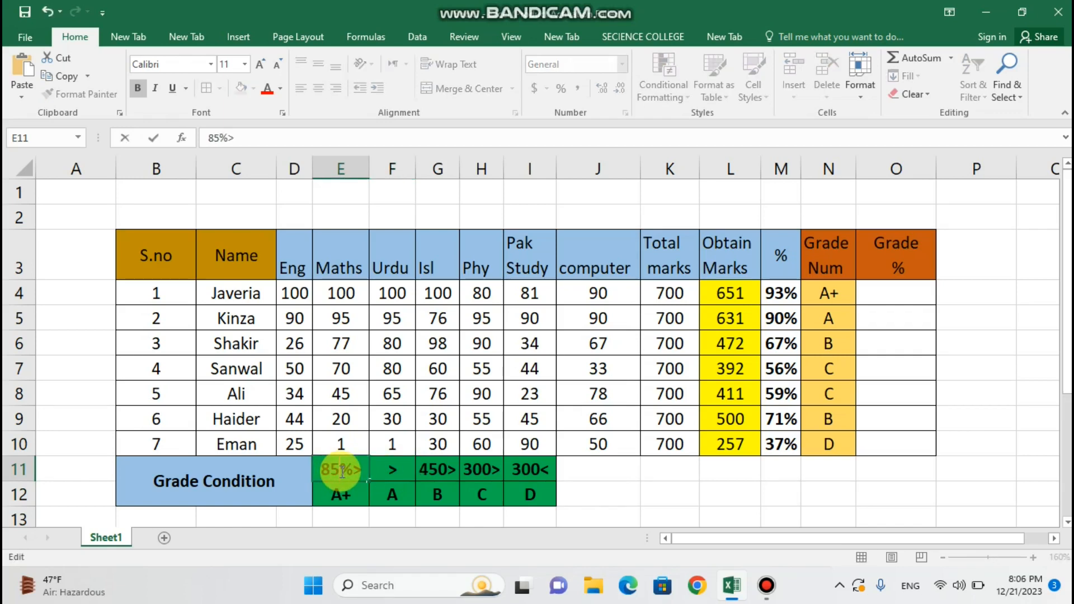
left_click(353, 498)
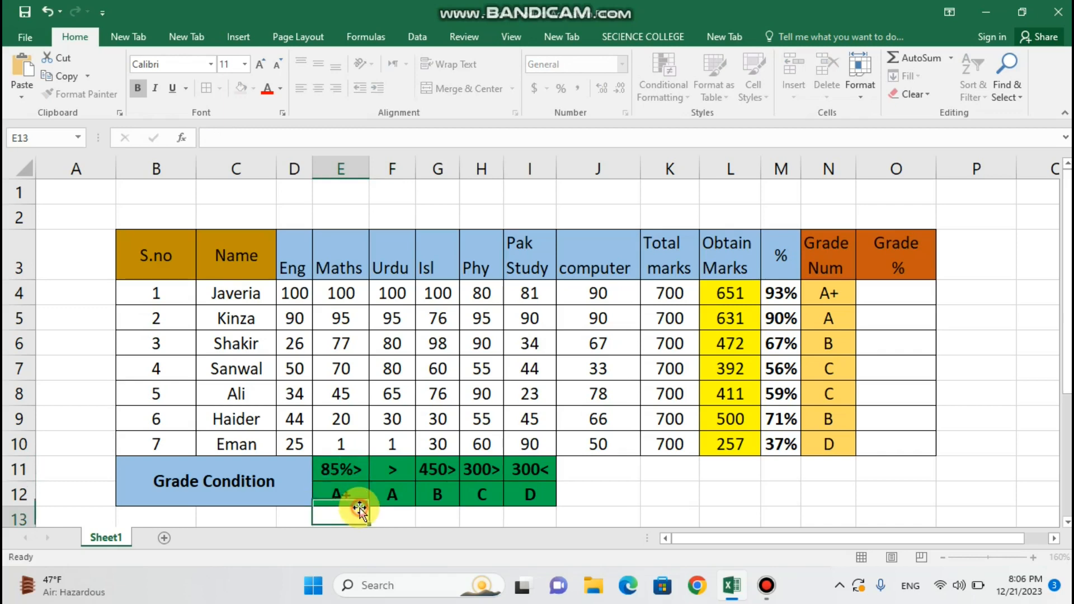
Enter 80%> as the A grade condition in F11.
left_click(381, 476)
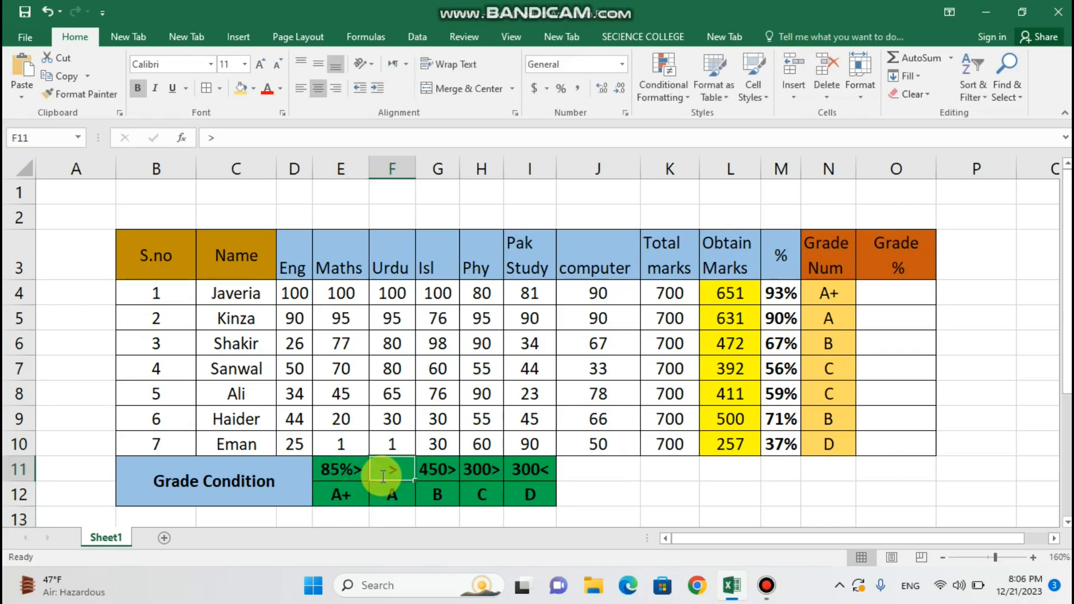
type("8-")
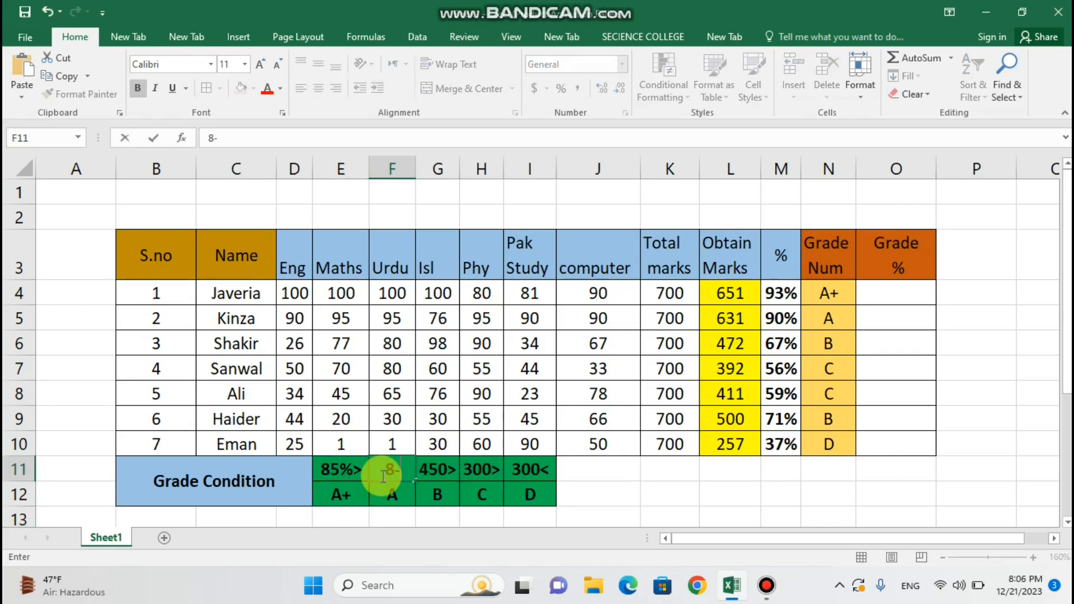
key("BackSpace")
type("0\\\\5")
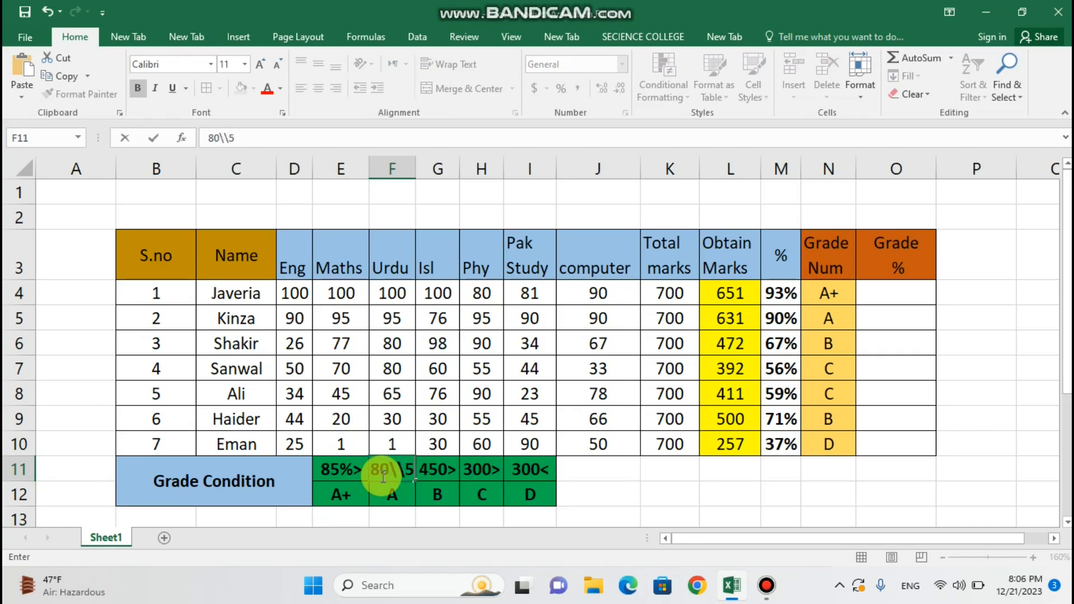
key("BackSpace")
key("BackSpace")
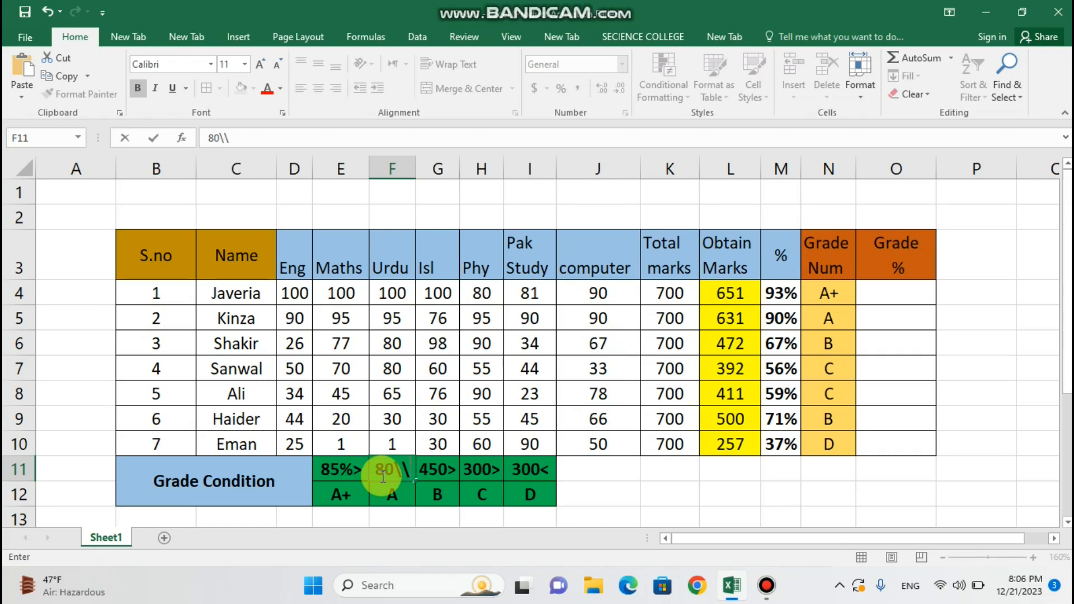
key("BackSpace")
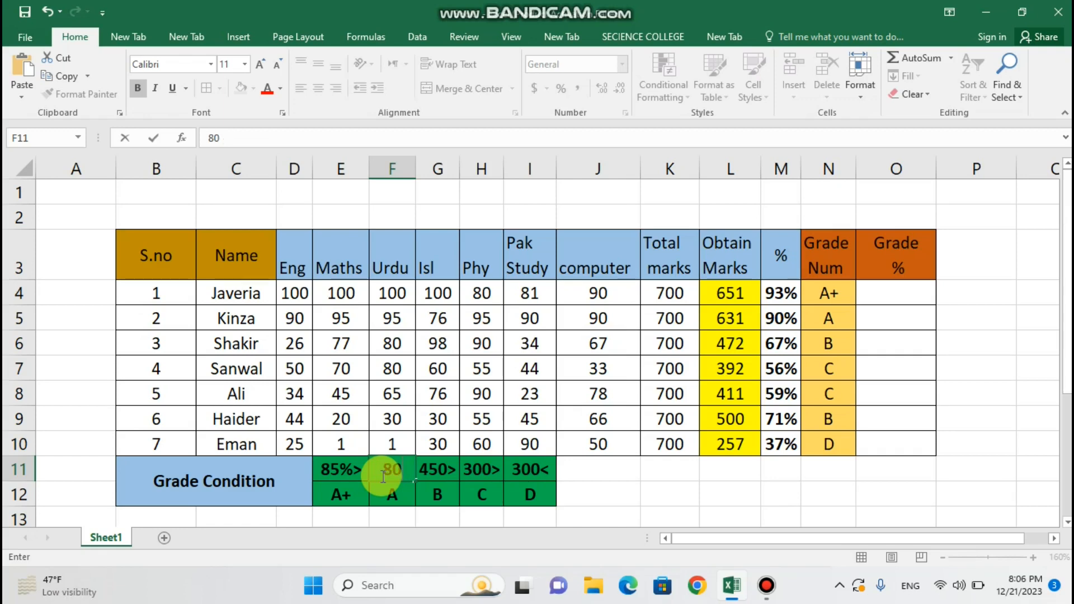
type("%>")
Change the B grade condition in G11 to 70%>.
left_click(447, 471)
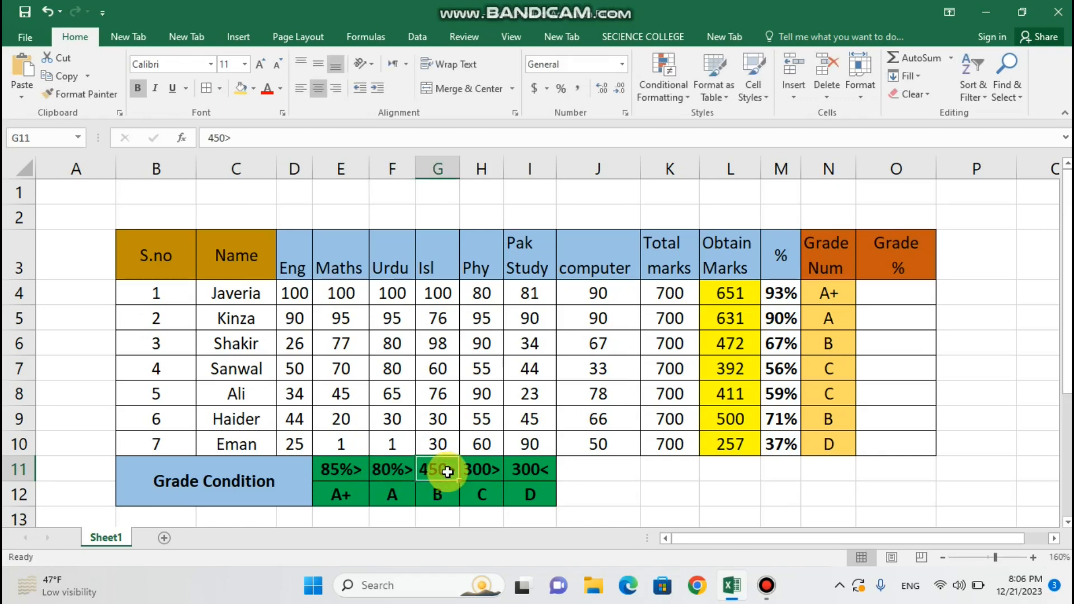
double_click(447, 472)
key("BackSpace")
key("BackSpace")
key("BackSpace")
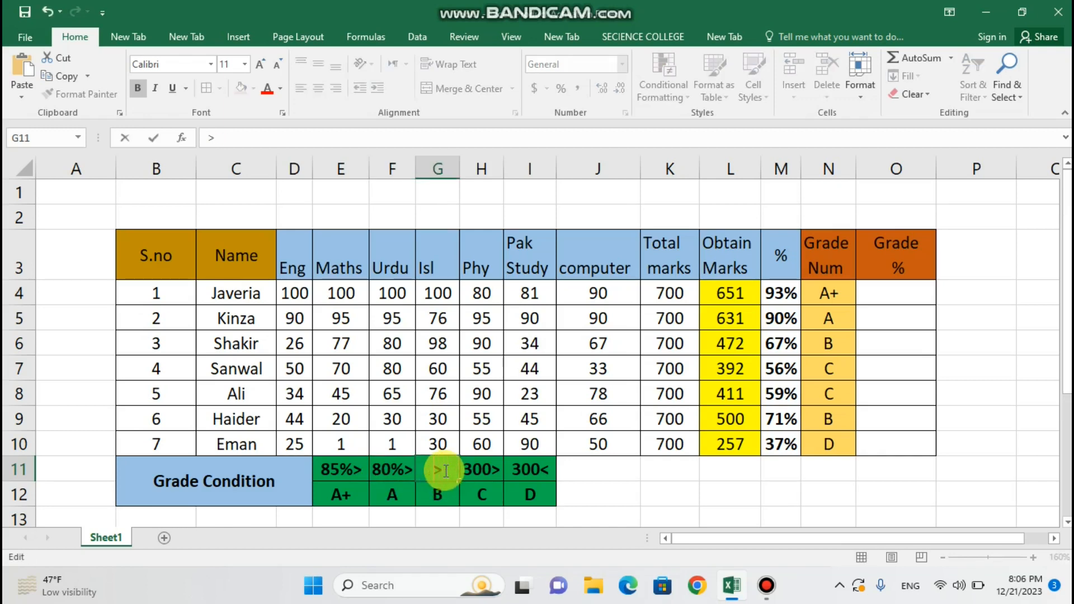
type("70%")
left_click(445, 490)
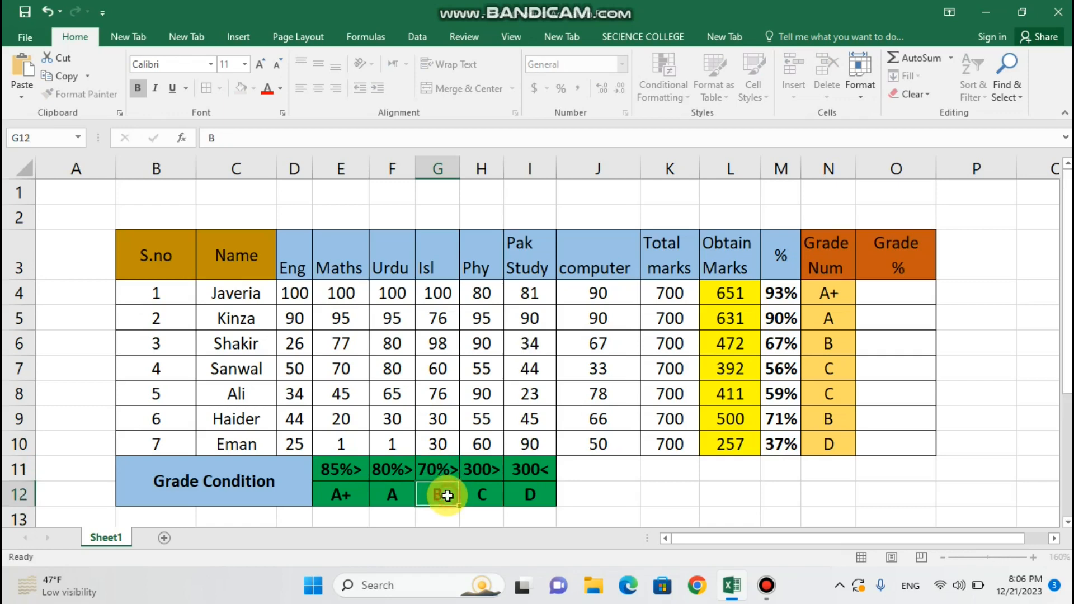
Change the C grade condition in H11 to 50%>.
left_click(491, 470)
double_click(492, 470)
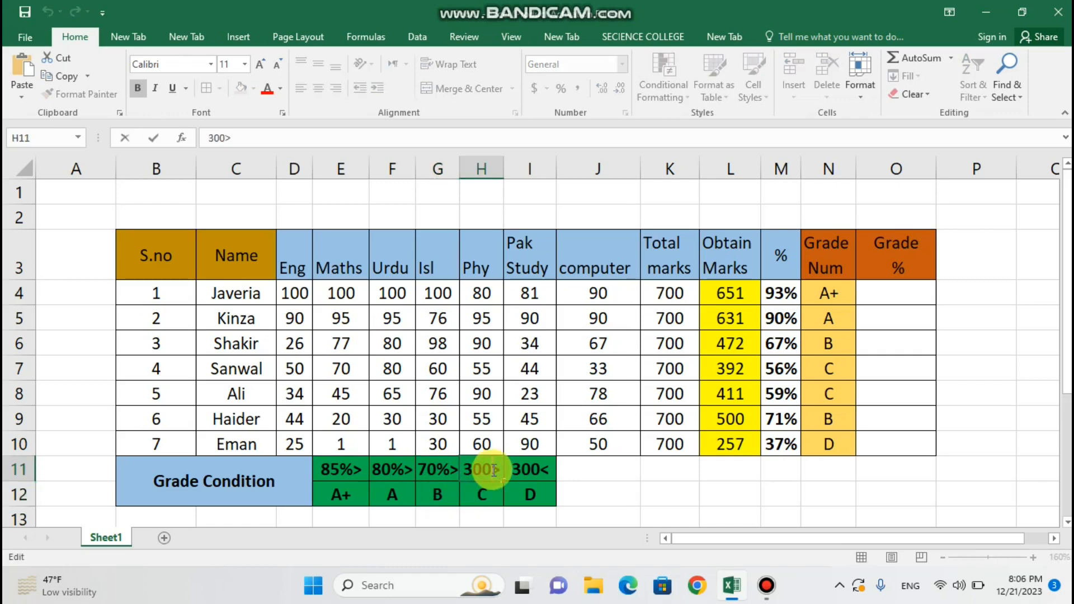
key("BackSpace")
key("BackSpace")
key("BackSpace")
type("50%")
left_click(491, 492)
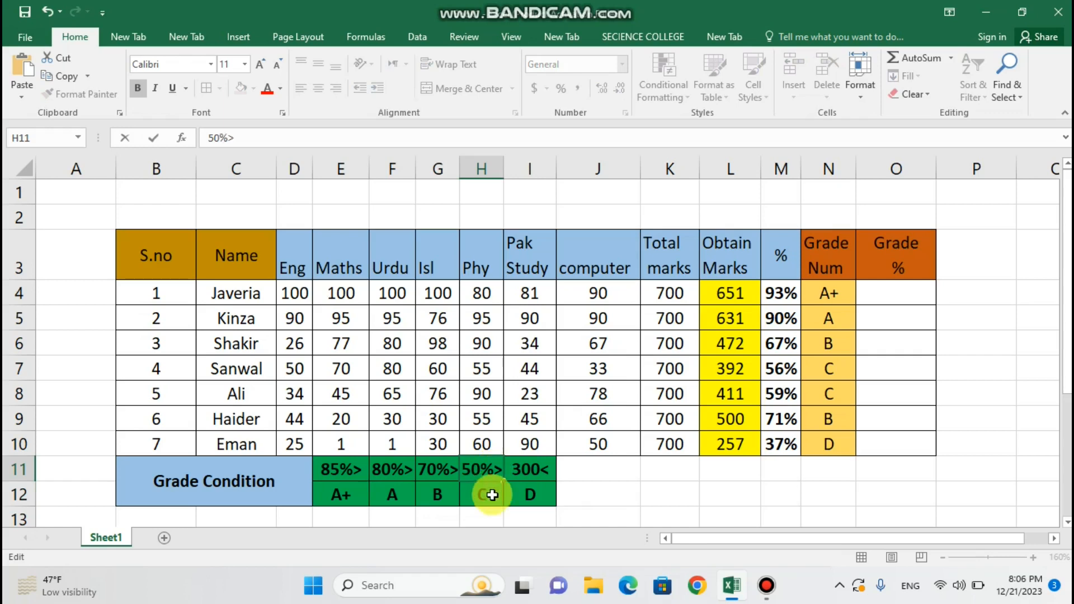
Change the D grade condition in I11 to 500%< and review the grade condition table in E11:I12.
left_click(537, 472)
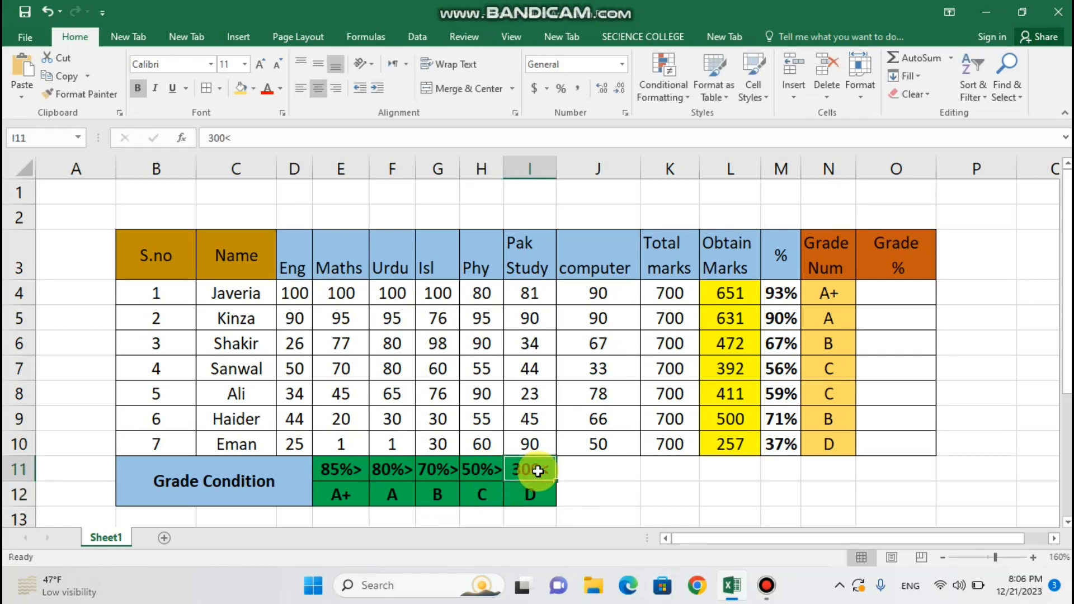
double_click(537, 472)
key("BackSpace")
key("BackSpace")
key("BackSpace")
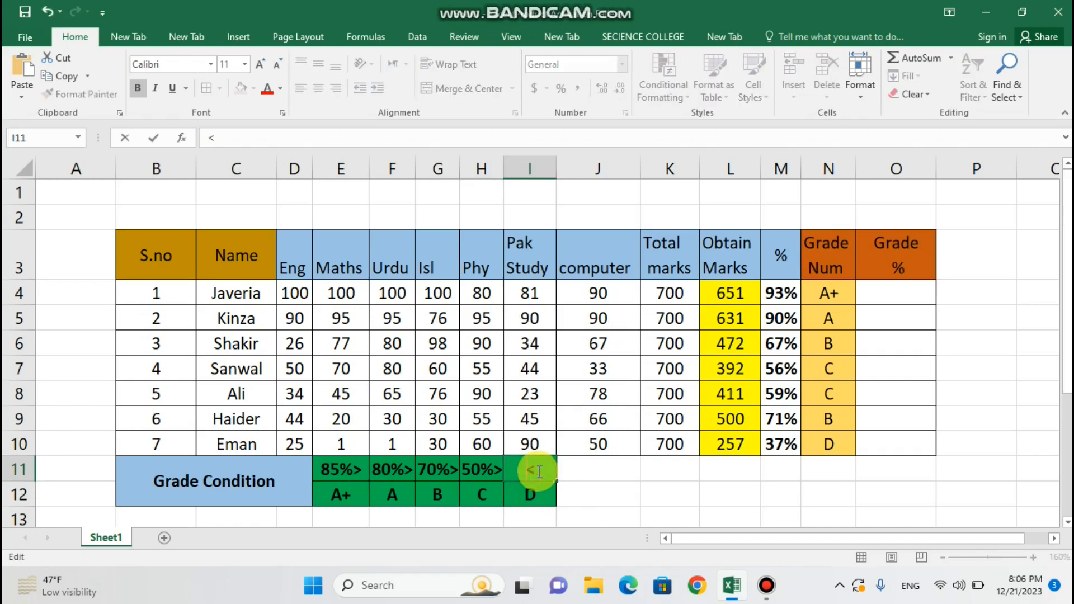
type("500%")
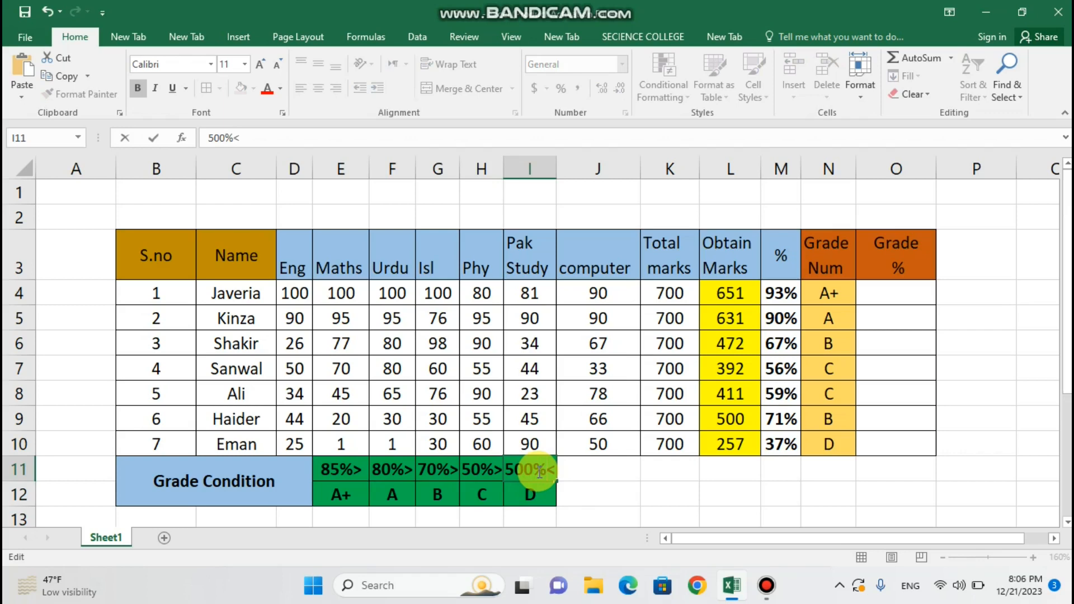
key("Return")
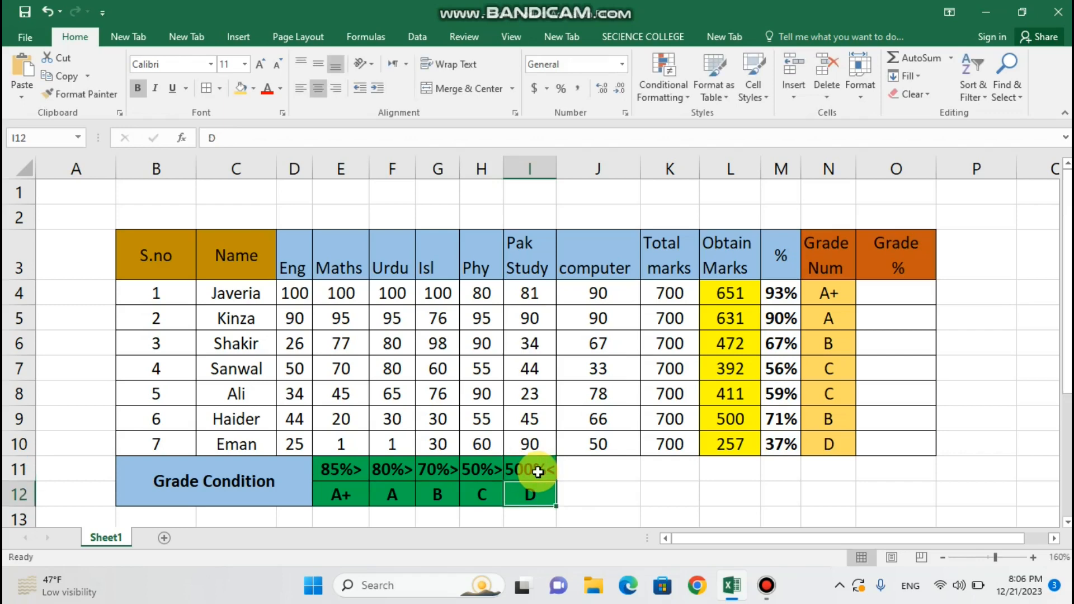
left_click_drag(355, 469, 547, 496)
left_click(613, 468)
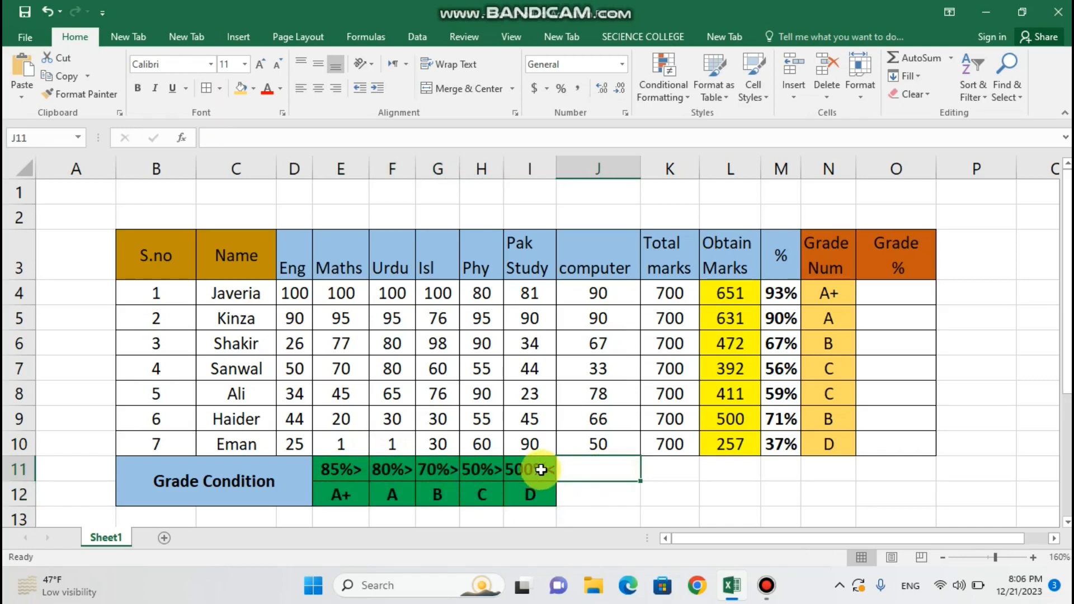
left_click_drag(343, 469, 528, 470)
left_click(616, 489)
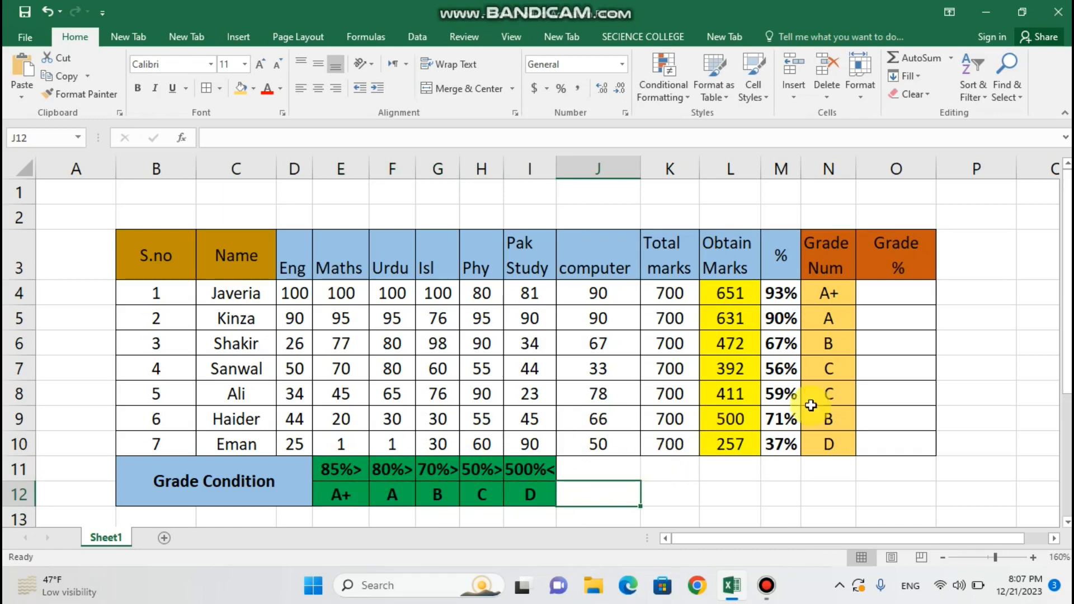
Start an IF formula in O4, the first Grade % cell, with the student's percentage in M4 as the tested value.
left_click(871, 302)
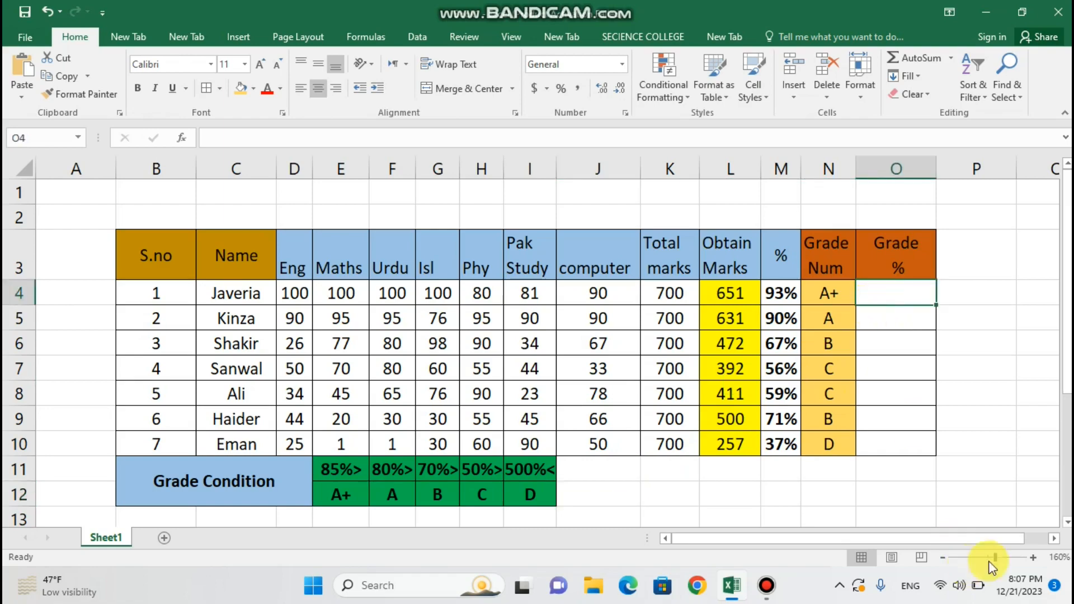
left_click(1034, 557)
left_click(1034, 558)
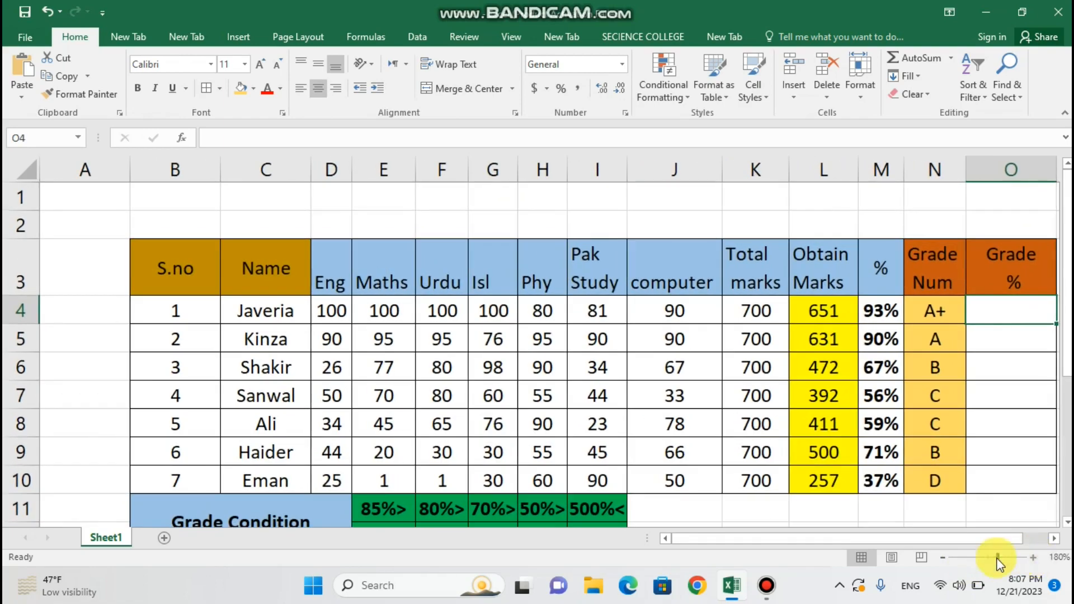
left_click_drag(958, 536, 989, 533)
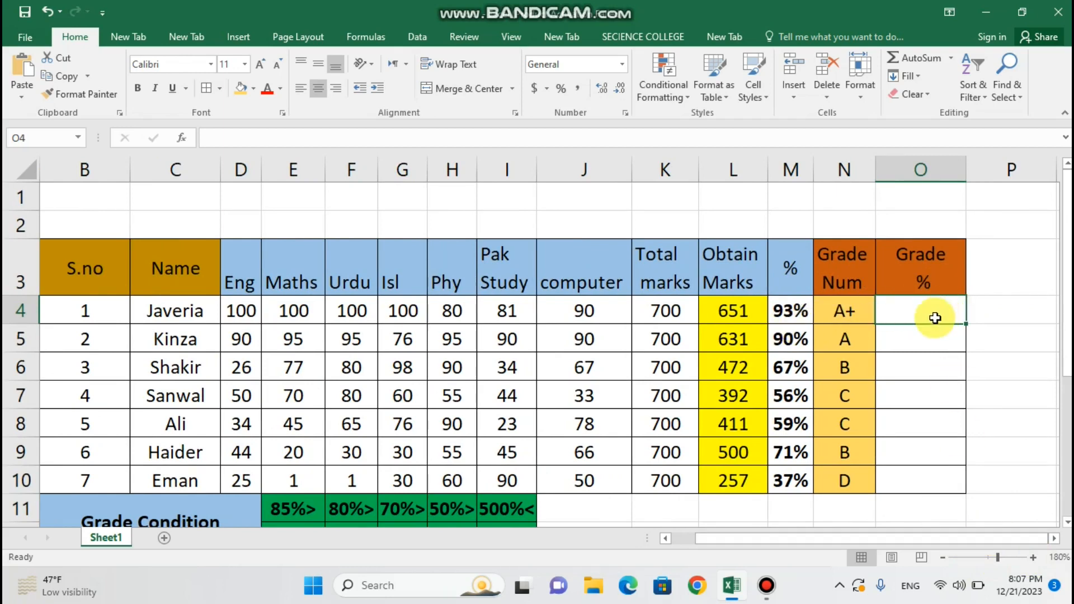
left_click(844, 275)
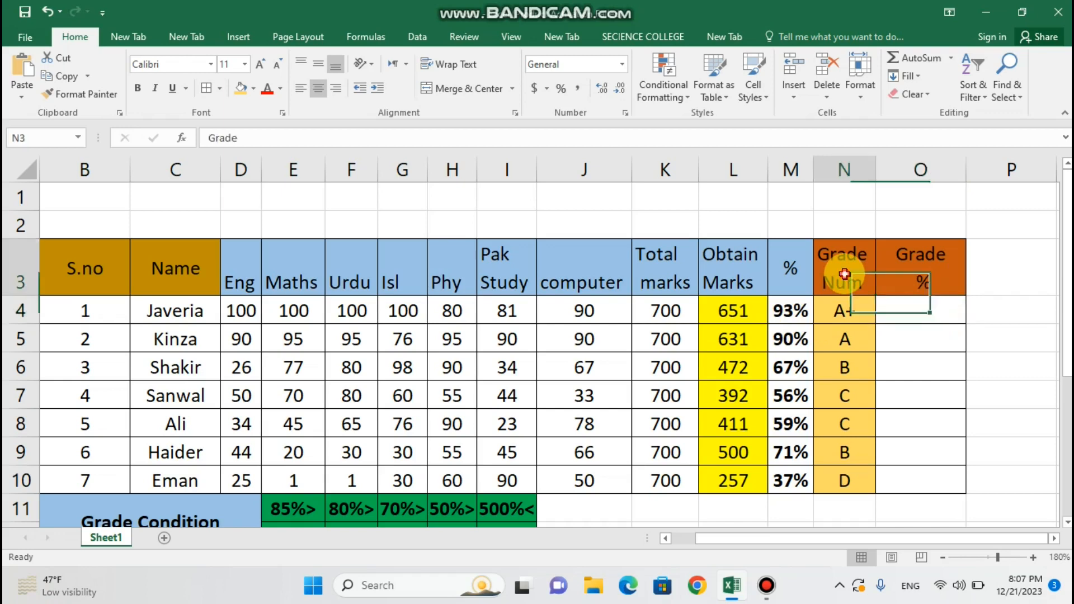
left_click(844, 172)
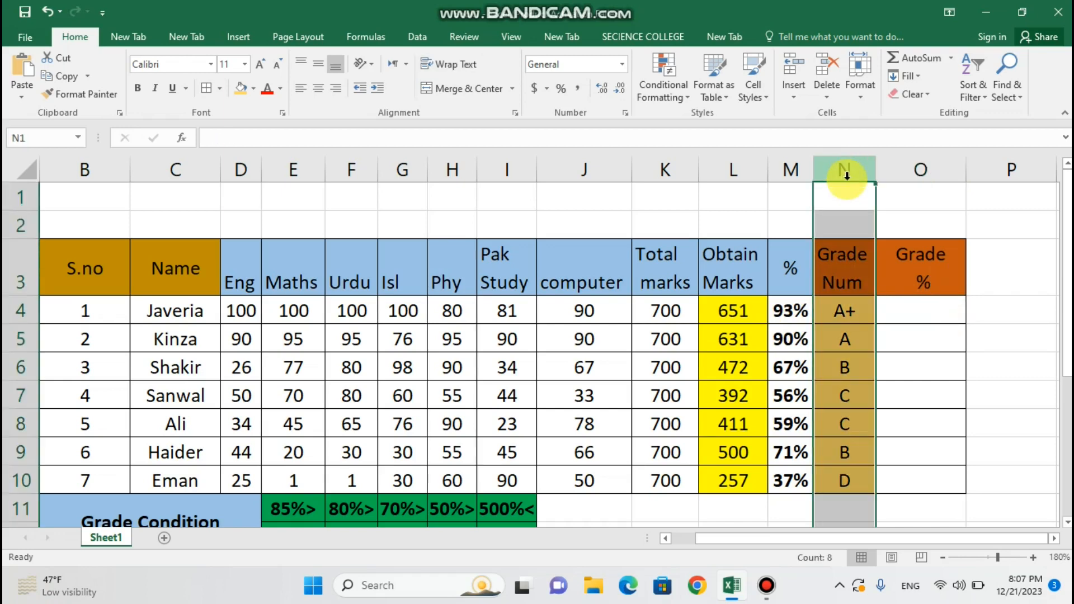
left_click(912, 312)
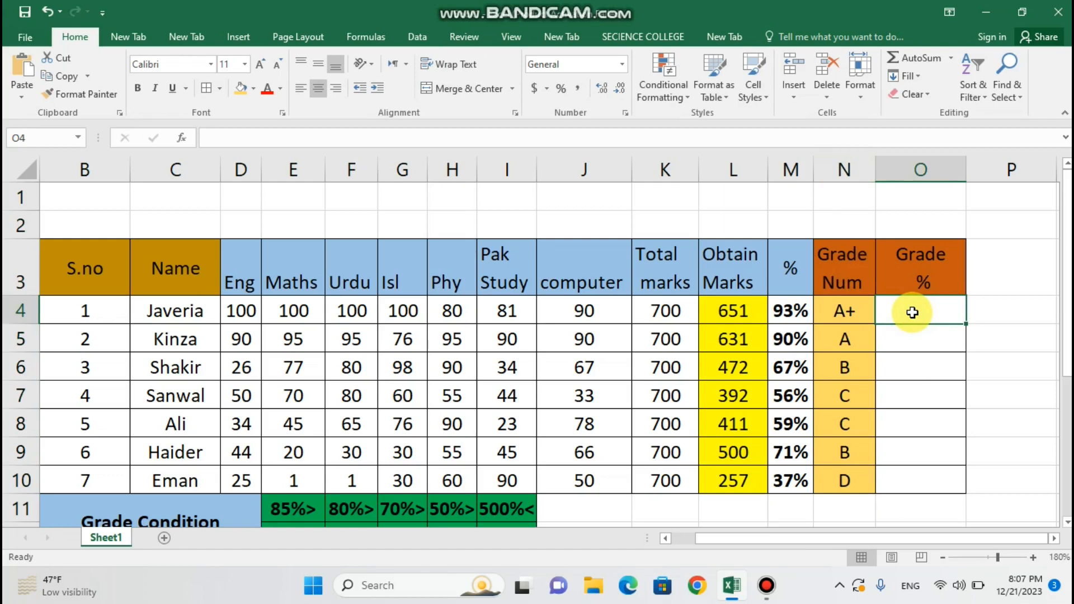
type("=if")
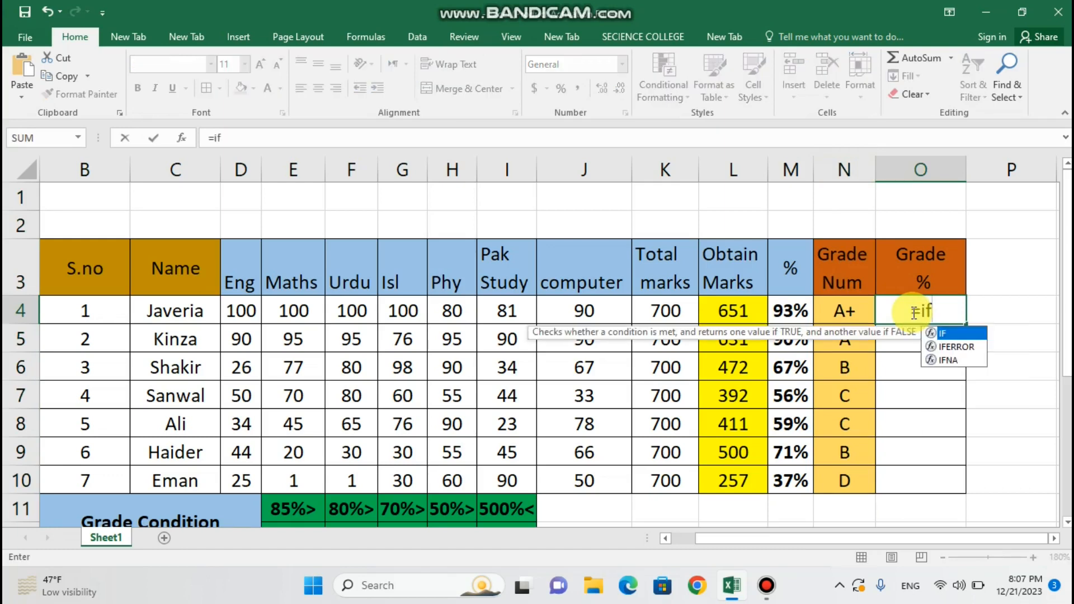
type("(")
left_click(754, 318)
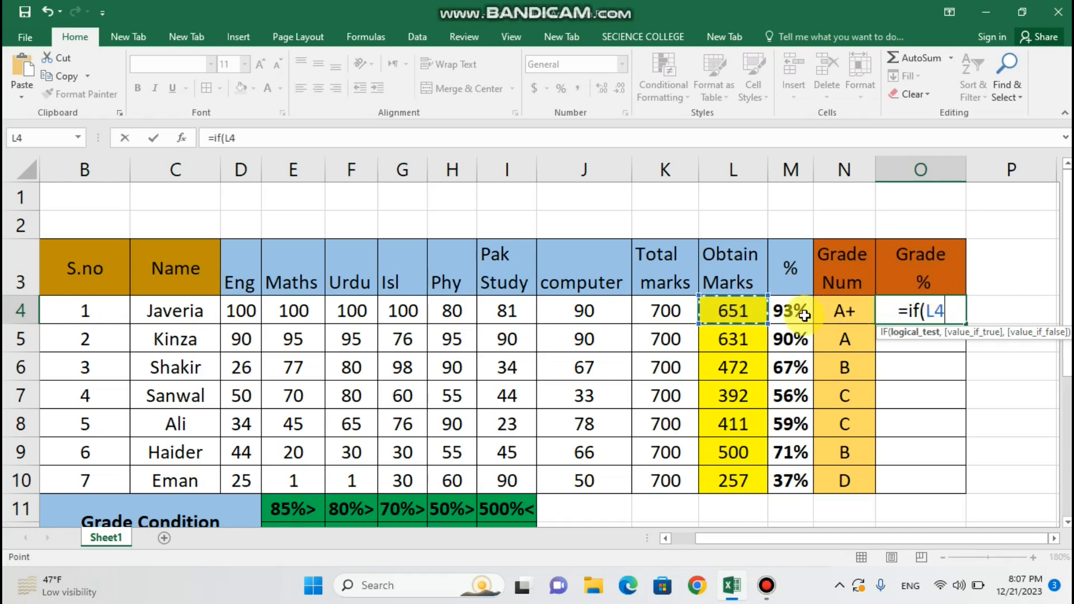
key("BackSpace")
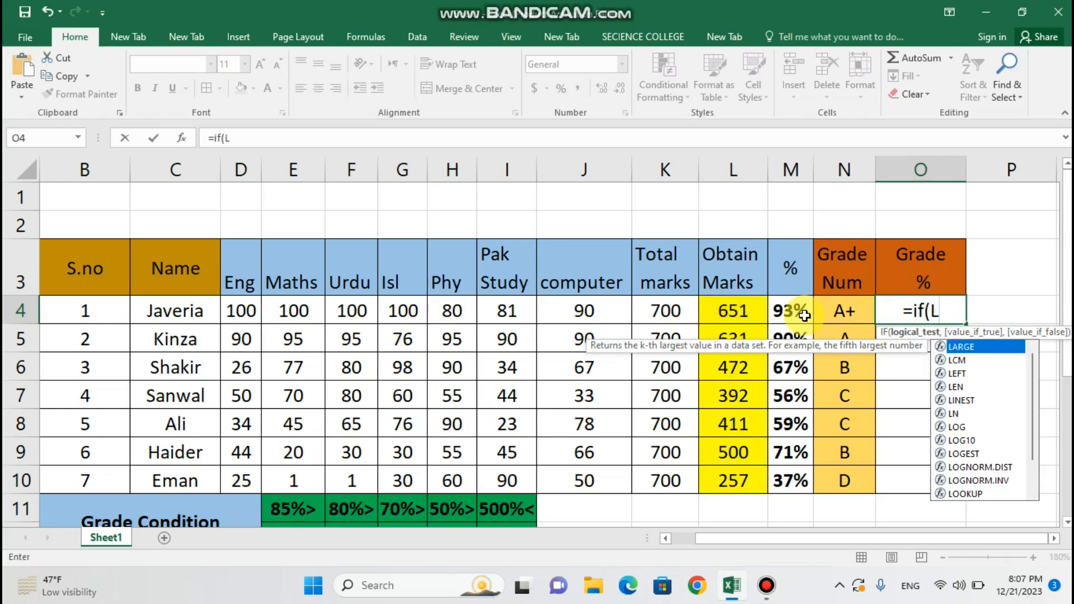
key("BackSpace")
left_click(803, 315)
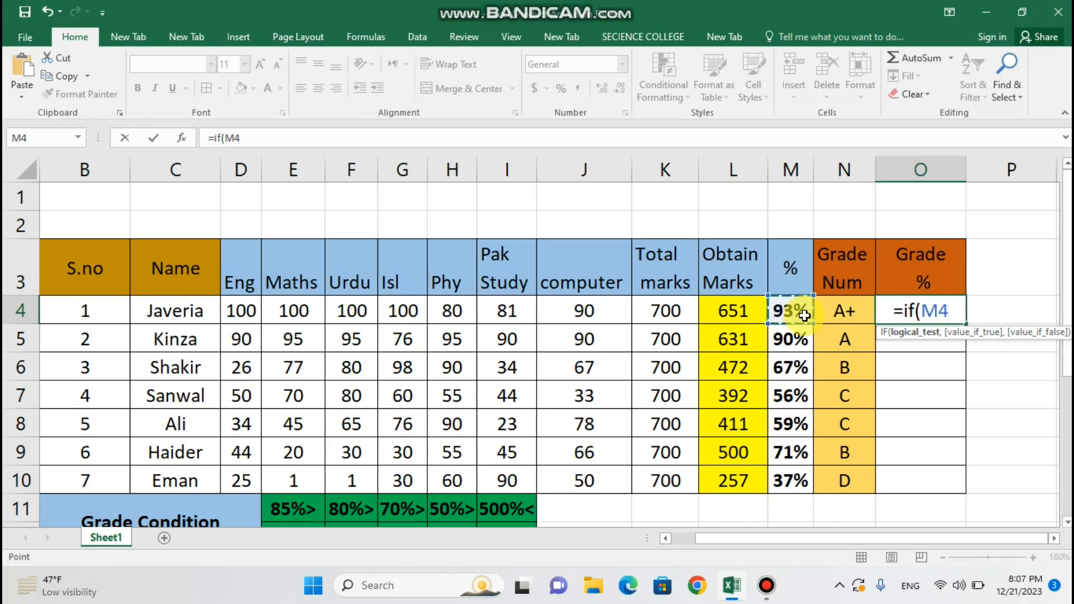
Extend the O4 formula so that M4 greater than 85% returns "A+".
type(">")
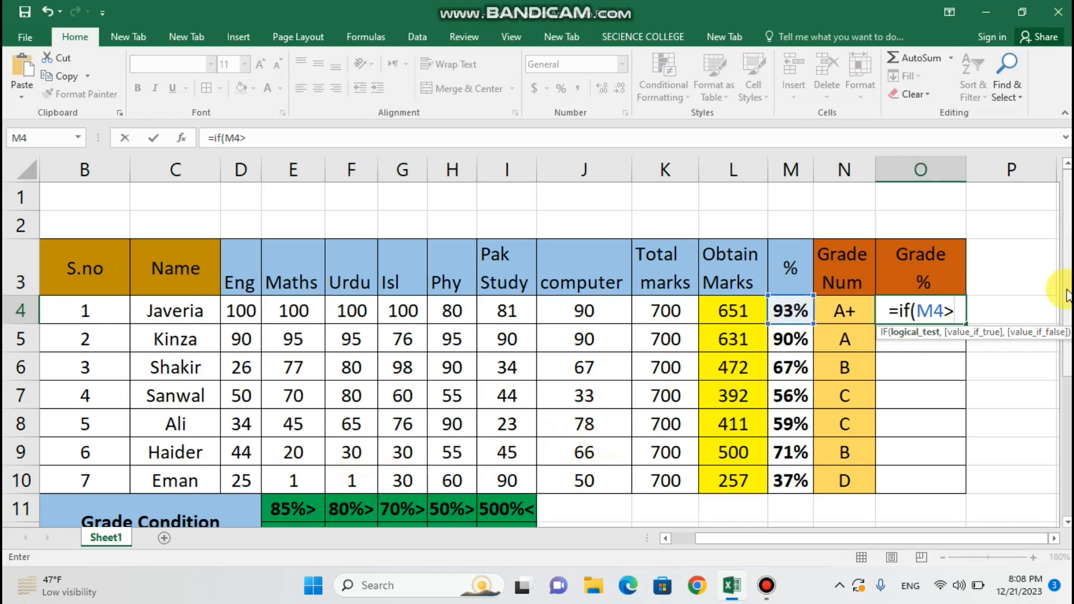
scroll(1007, 280, "down", 2)
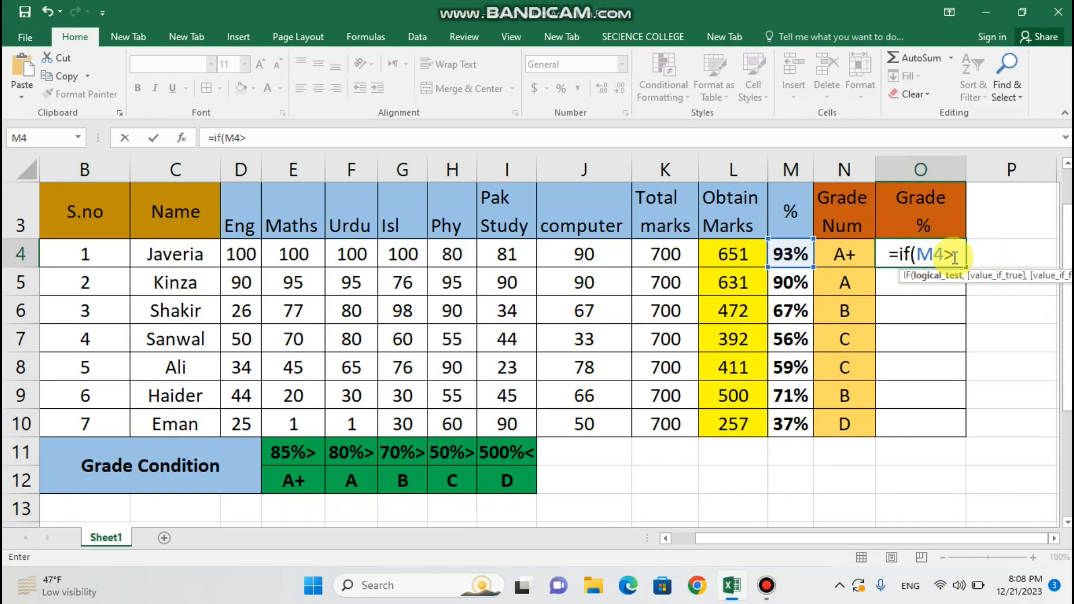
type("85")
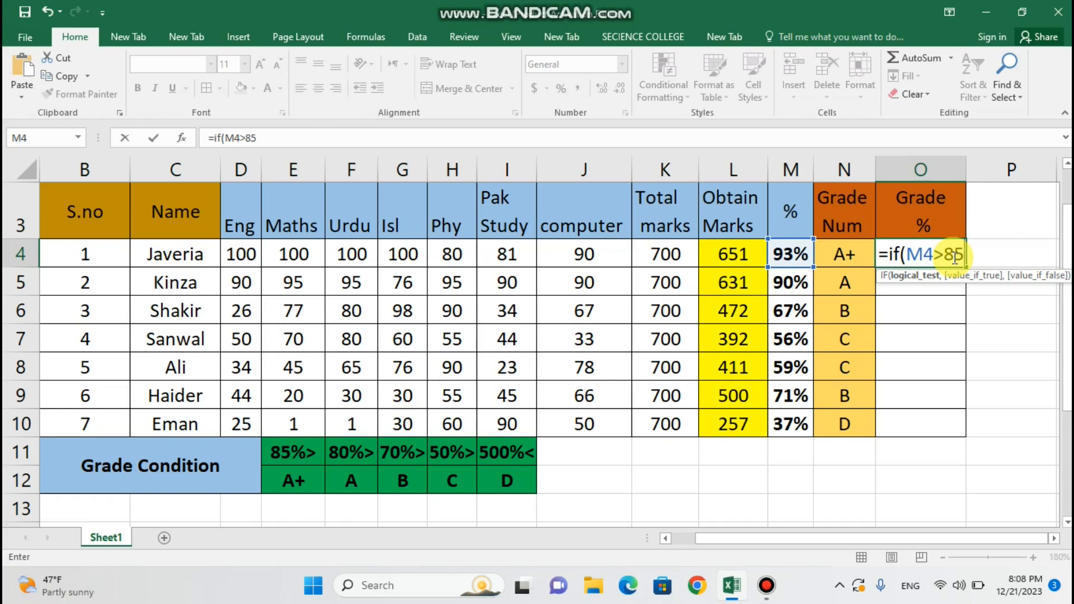
type("%")
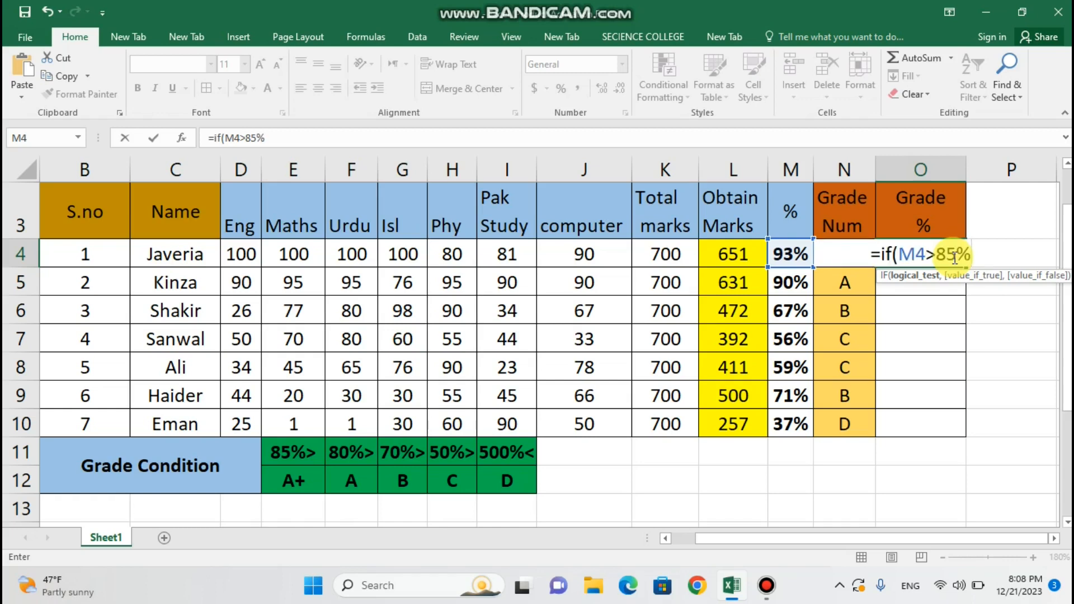
type(",")
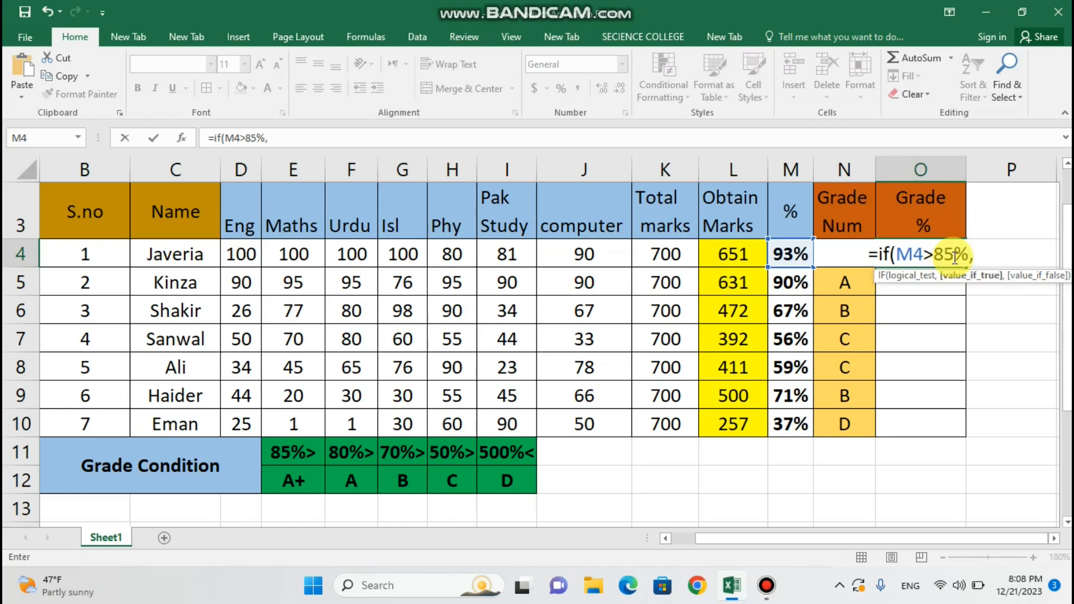
type("\"")
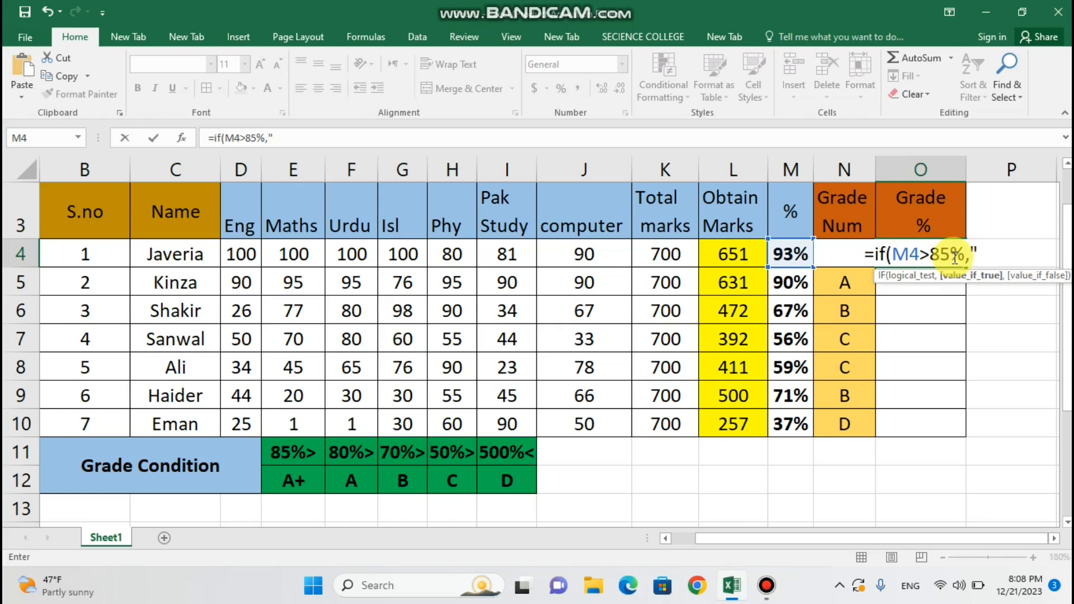
type("A")
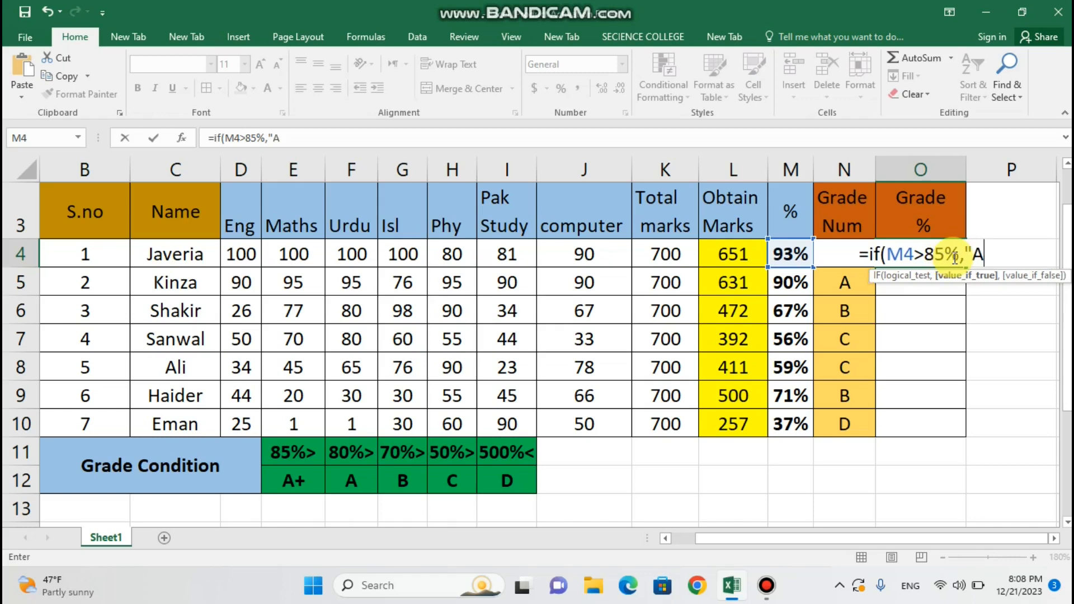
type("+")
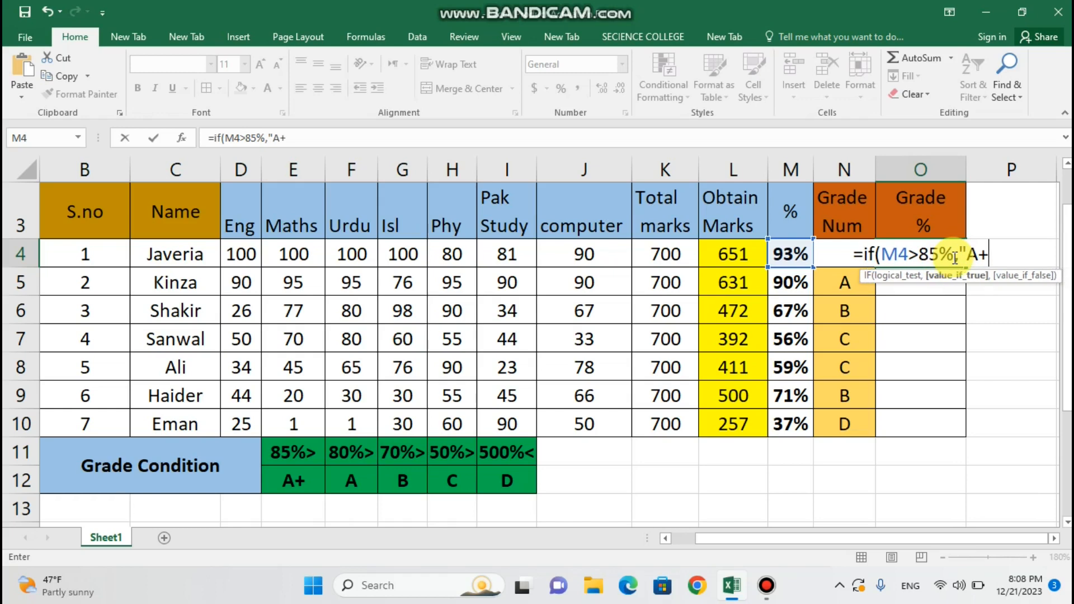
type("\",")
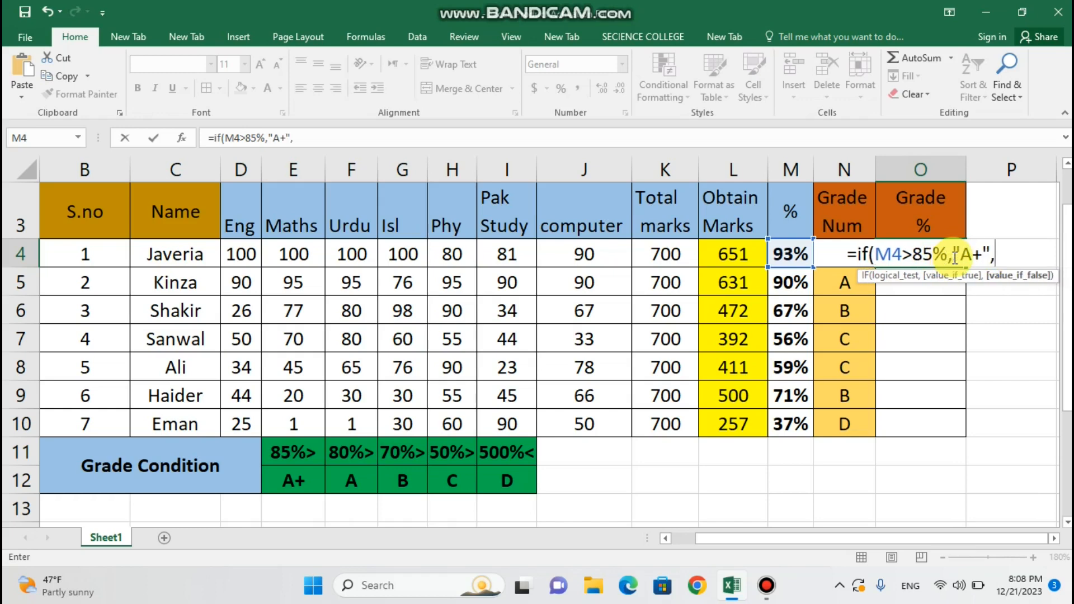
Nest a second IF in the O4 formula that tests whether M4 is greater than 80%.
type("if(")
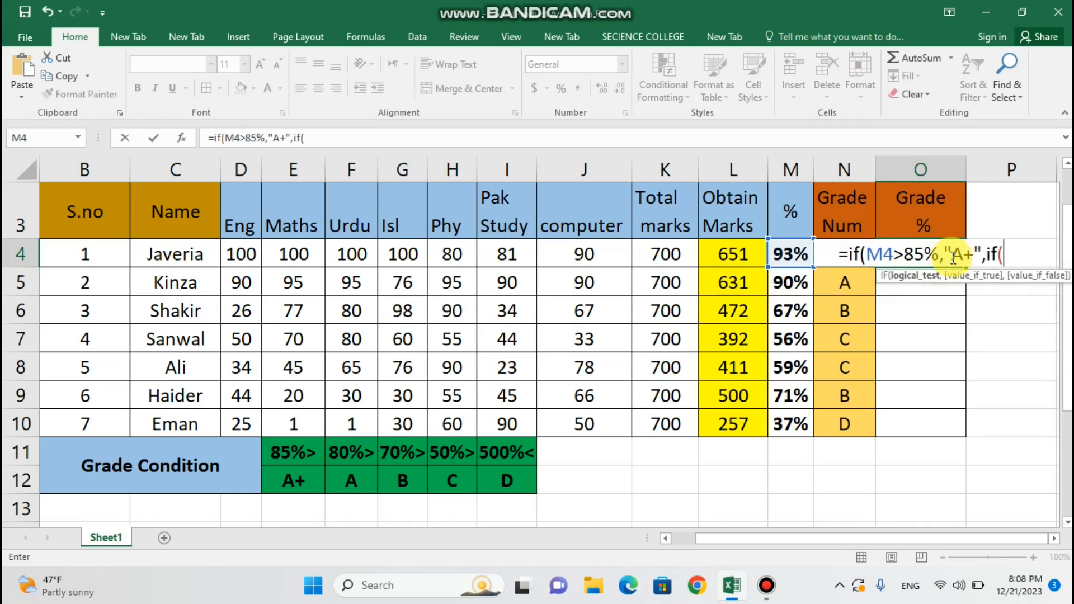
left_click(793, 254)
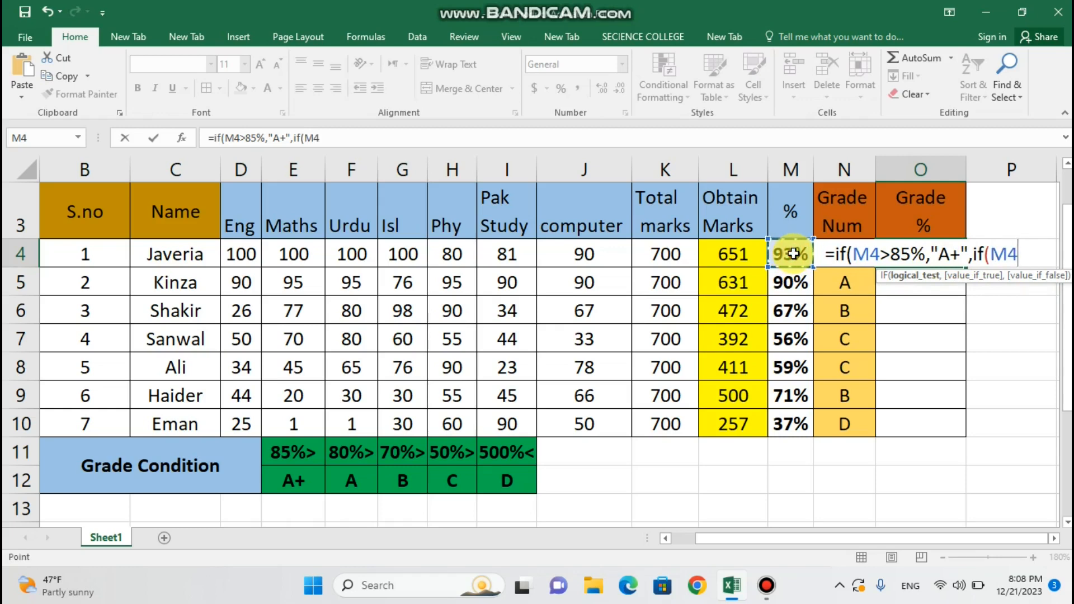
type(">")
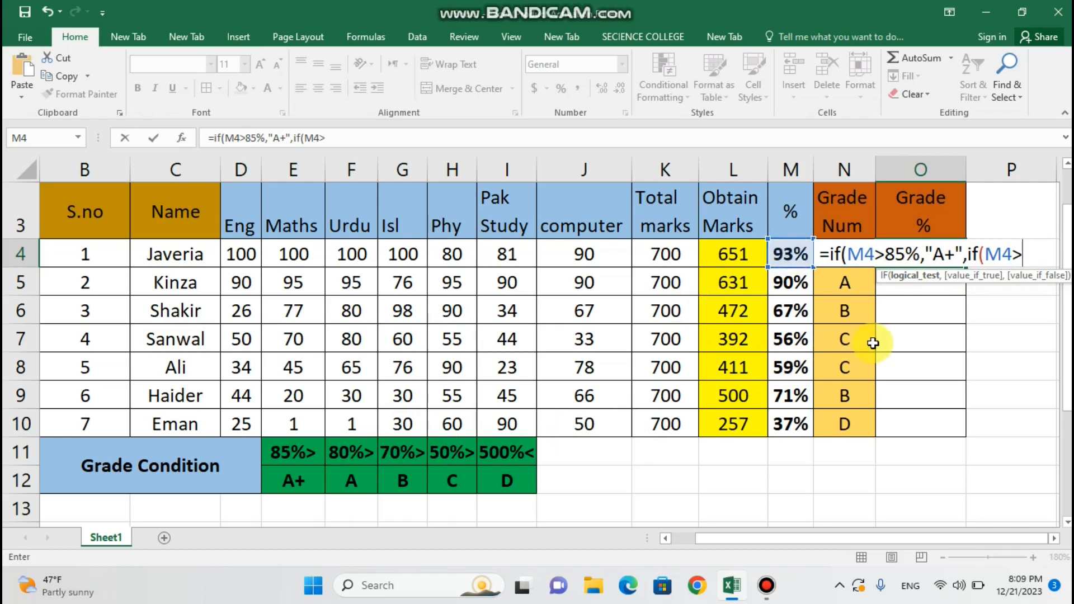
type("80")
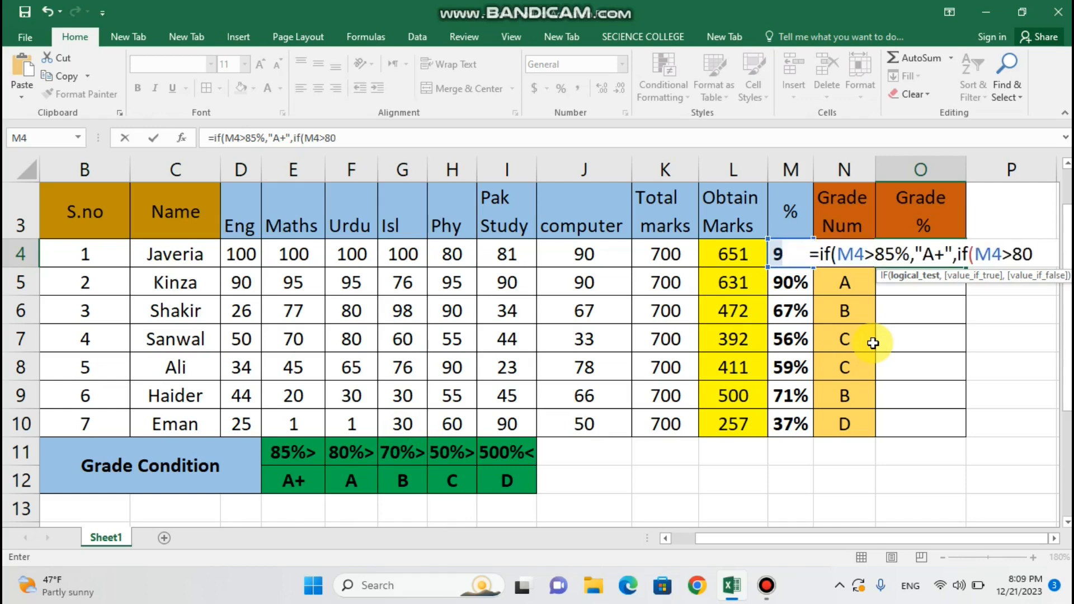
type("%")
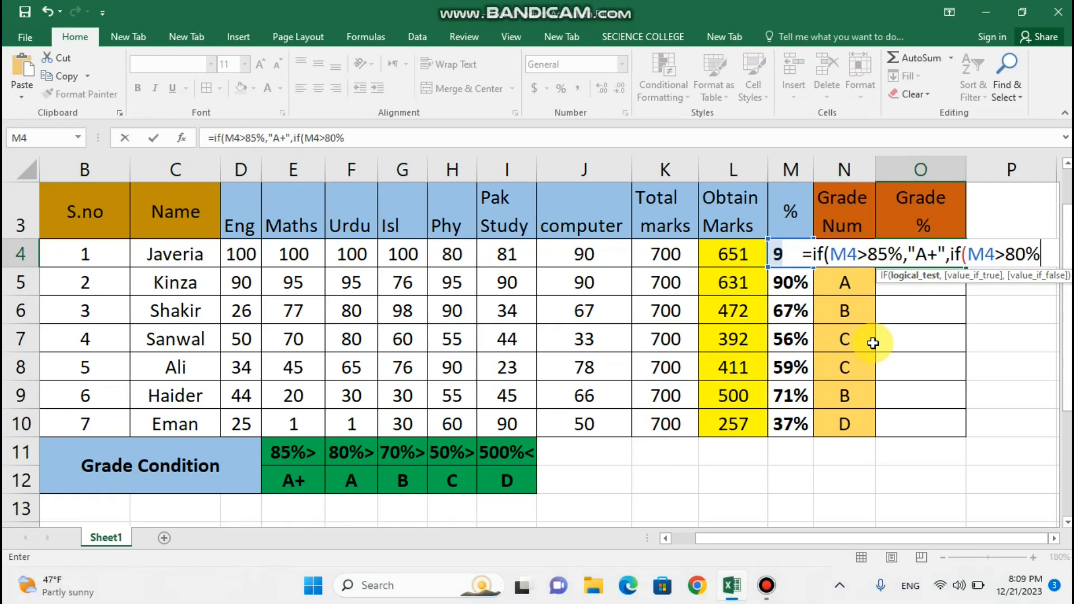
type(",")
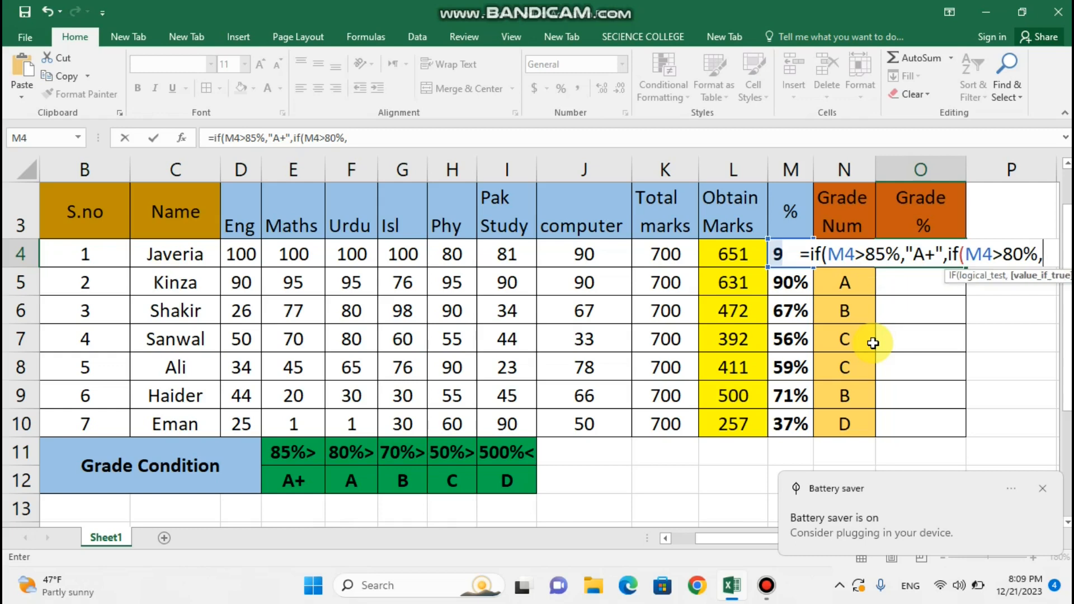
Make the nested 80% test in the O4 formula return "A" when true.
type(":")
key("BackSpace")
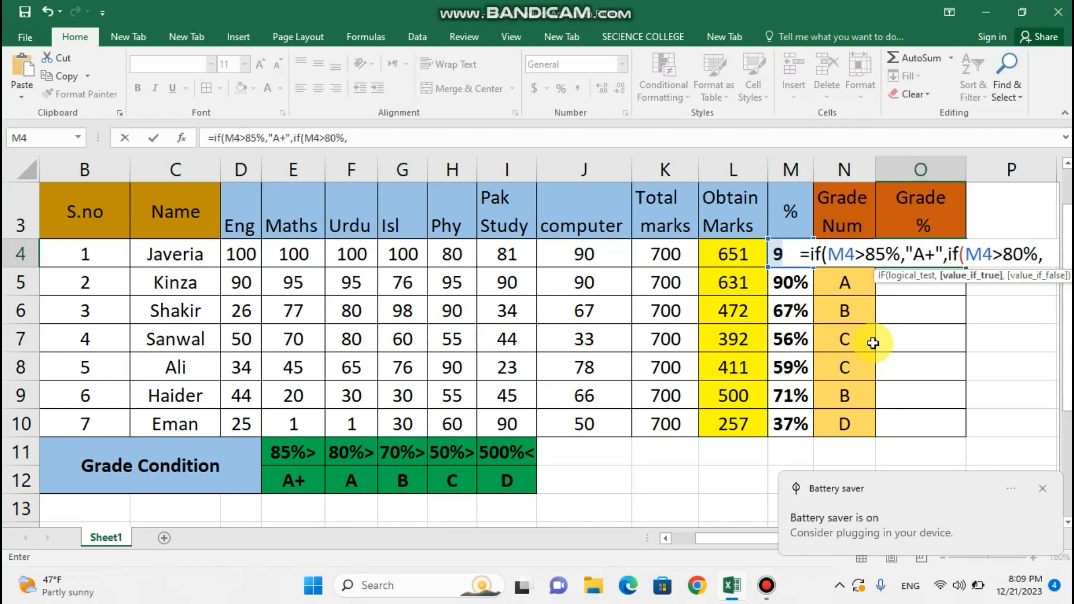
type("\"")
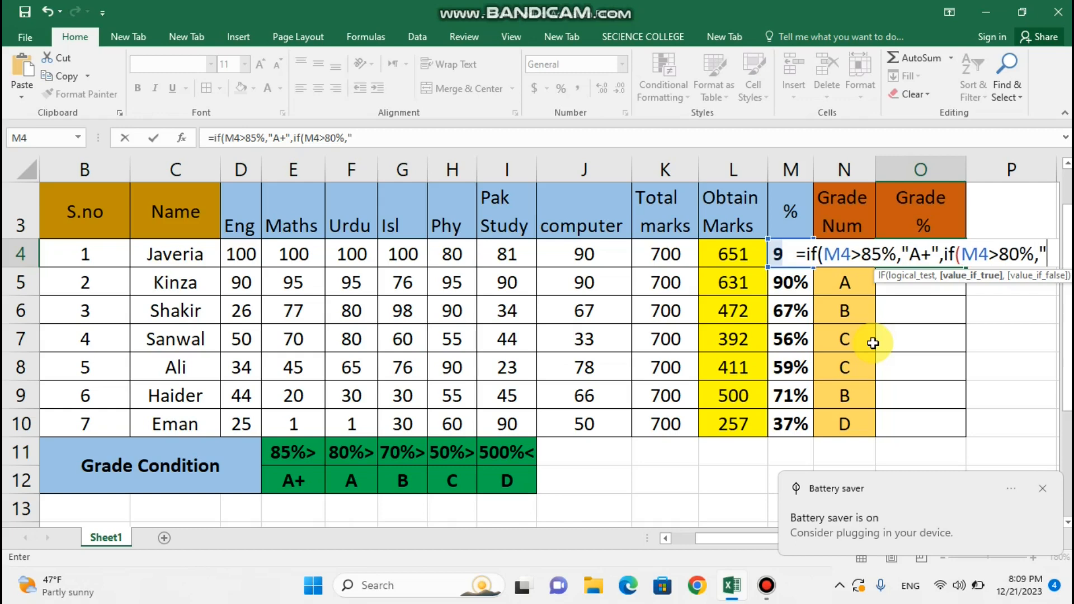
type("a")
key("BackSpace")
type("A")
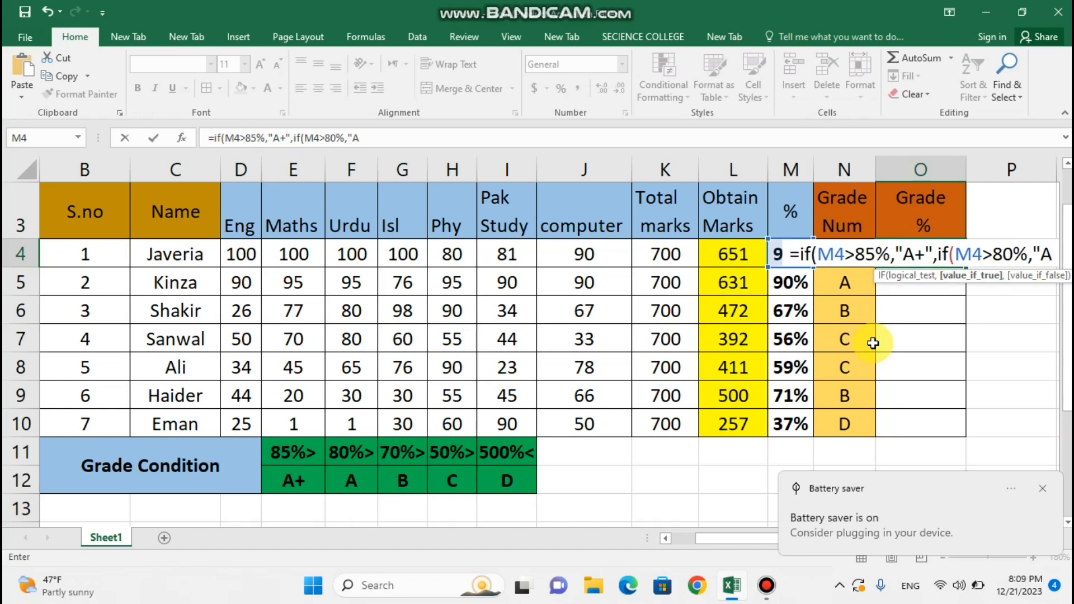
type("|")
key("BackSpace")
type("\"")
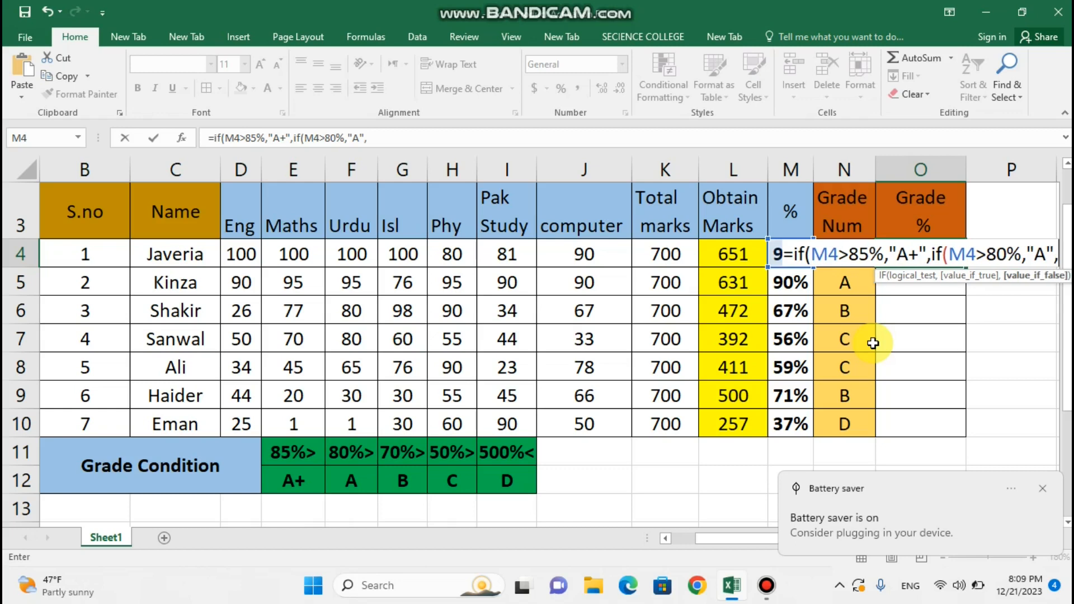
Append a third nested IF as the value-if-false argument of the 80% test in the O4 formula.
type(",if")
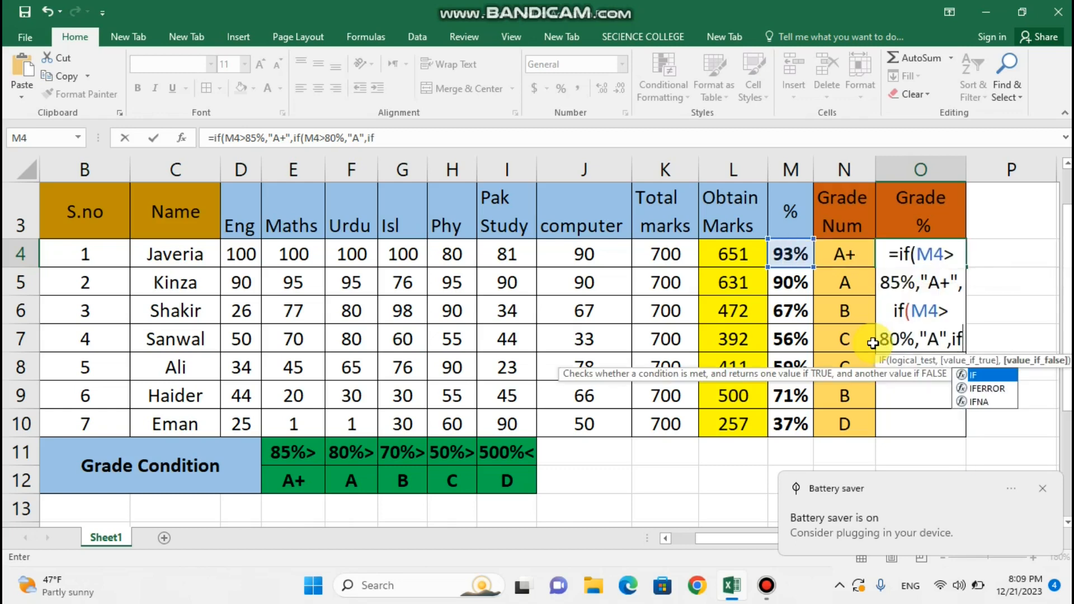
key("Escape")
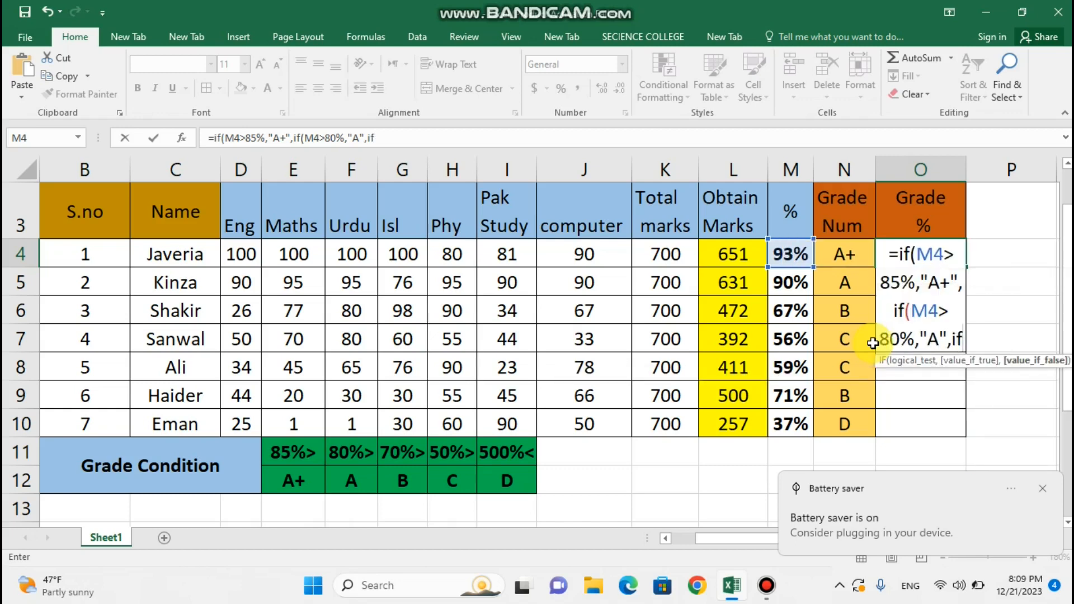
type("9")
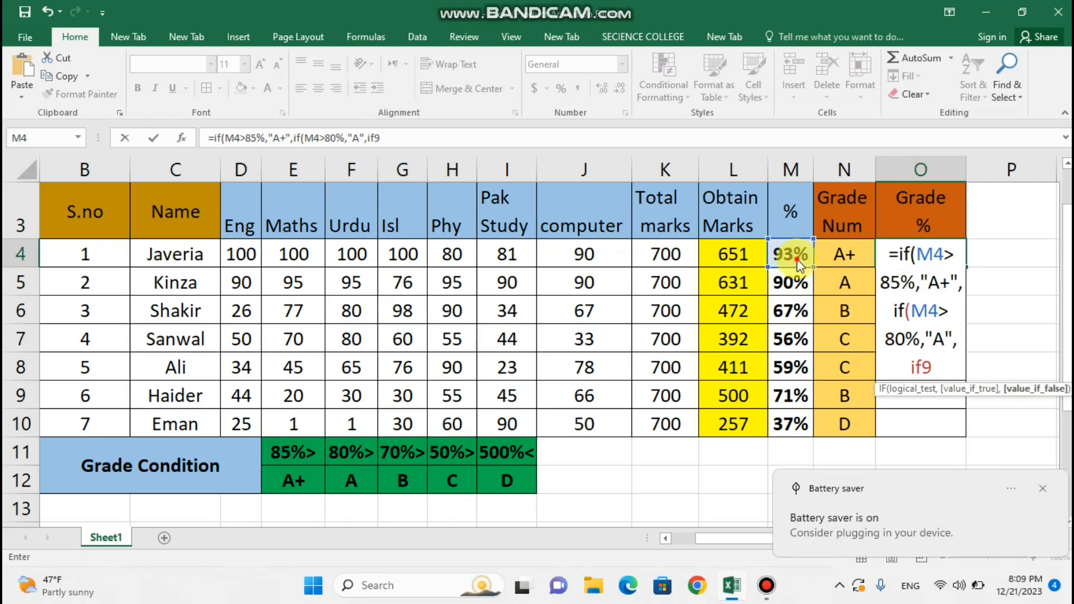
key("Return")
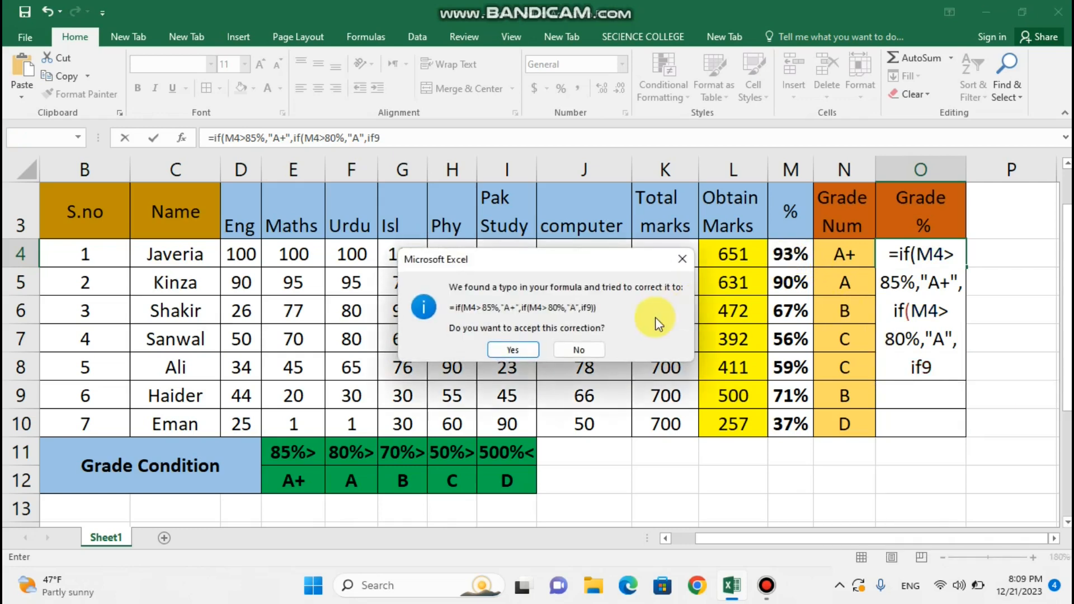
left_click(680, 260)
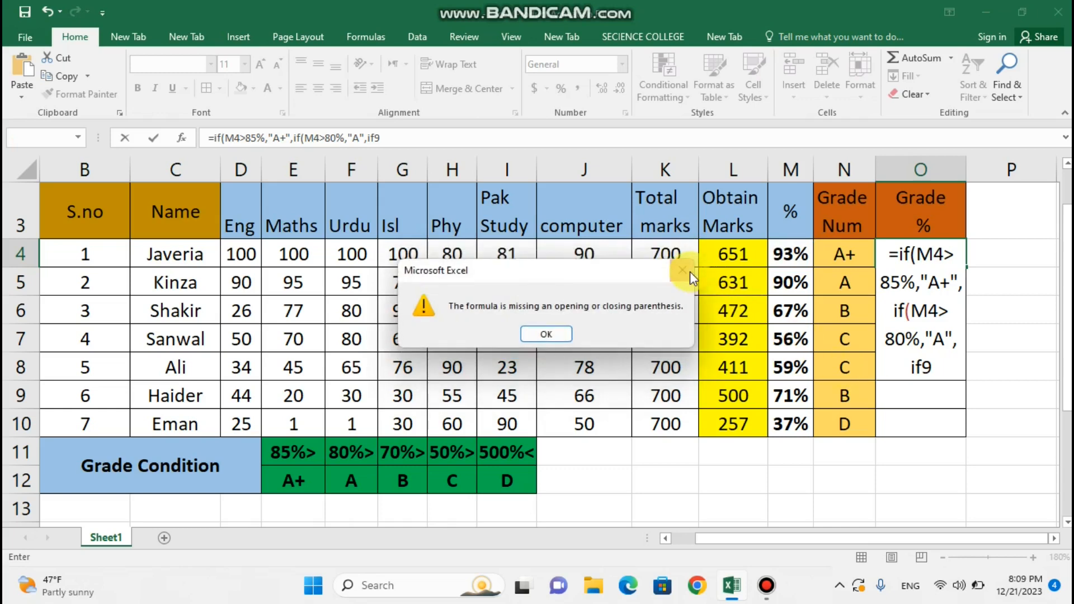
left_click(686, 270)
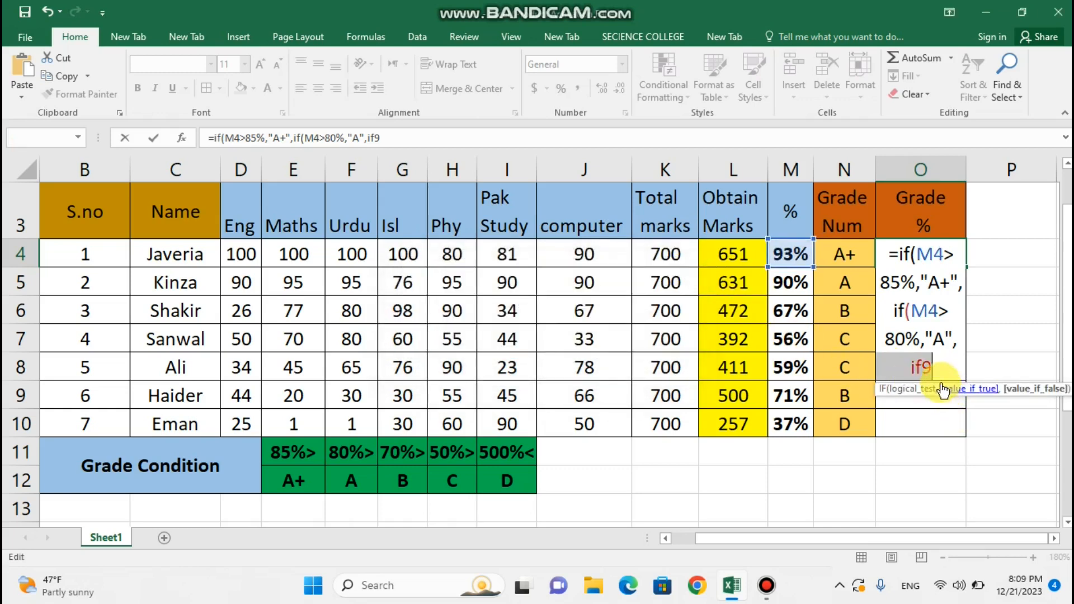
left_click(939, 367)
key("BackSpace")
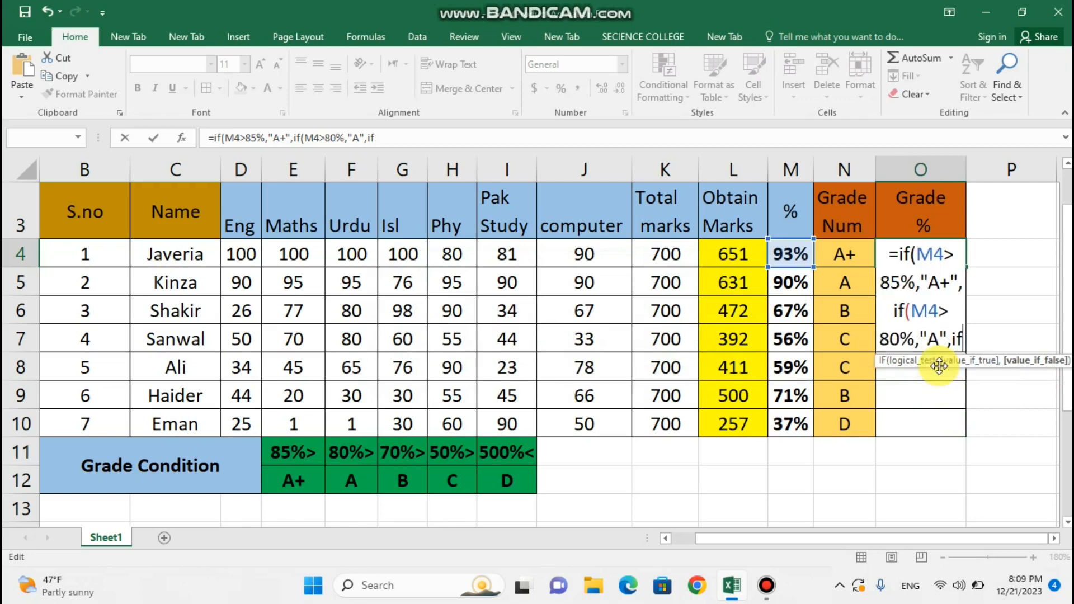
Make the third IF in the O4 formula return "B" when M4 is greater than 70%, and append a fourth IF.
type("(")
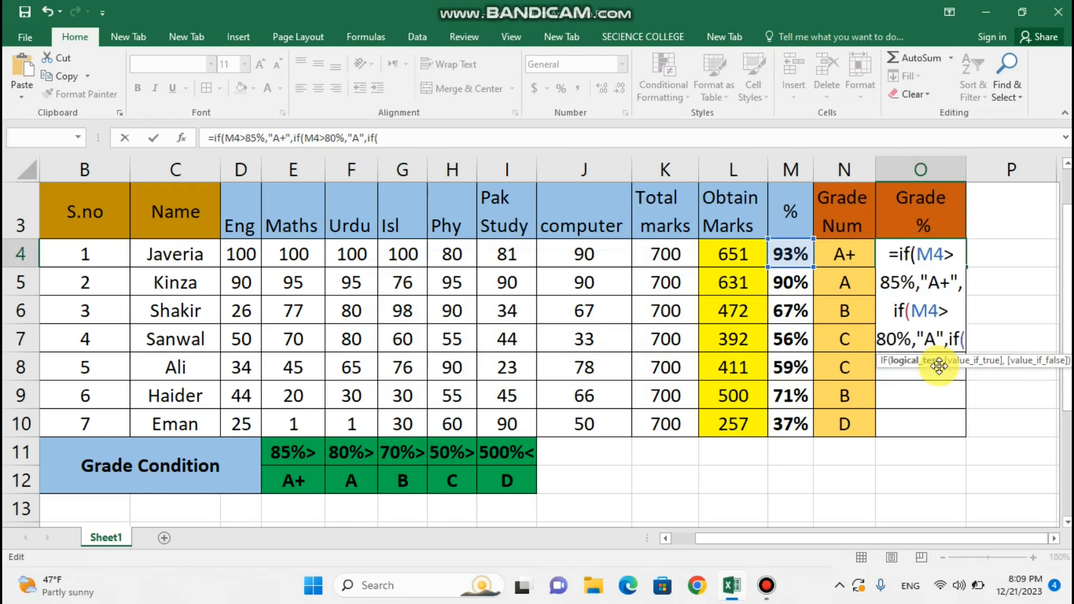
left_click(788, 259)
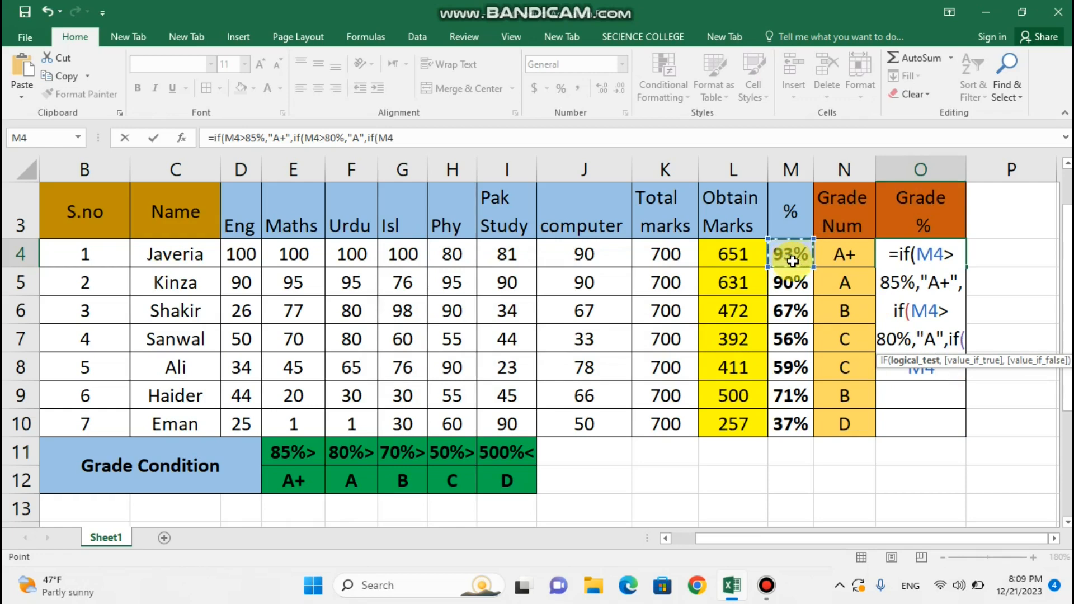
type(">")
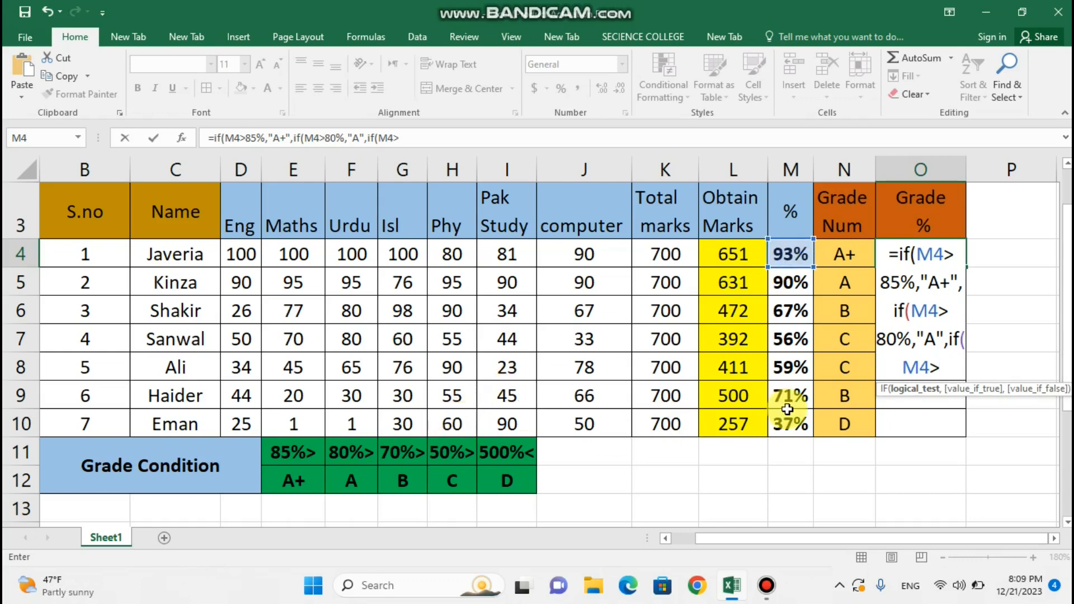
type(",")
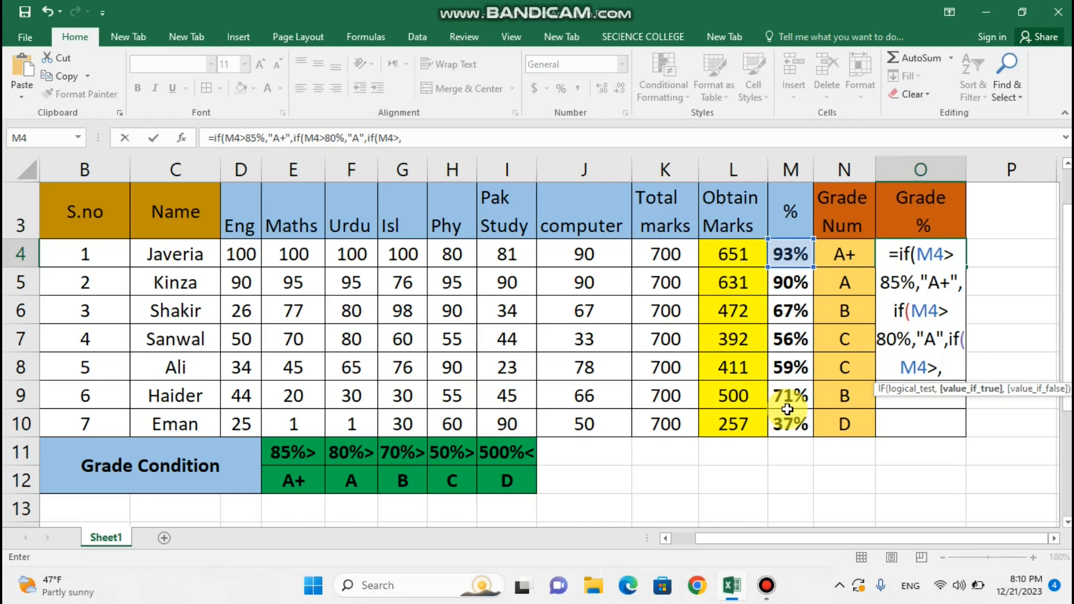
key("BackSpace")
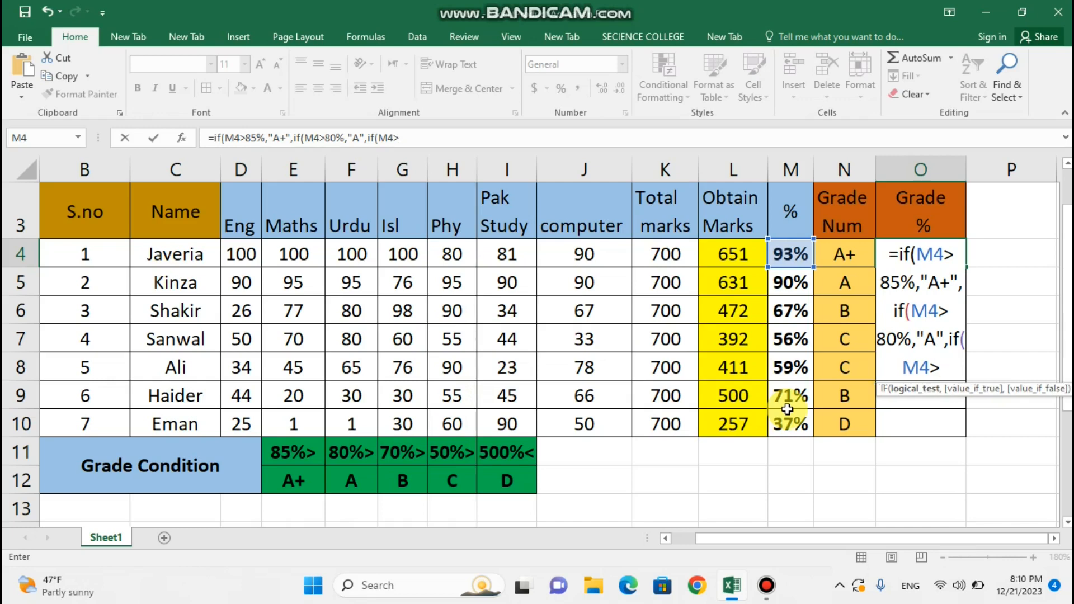
type("70")
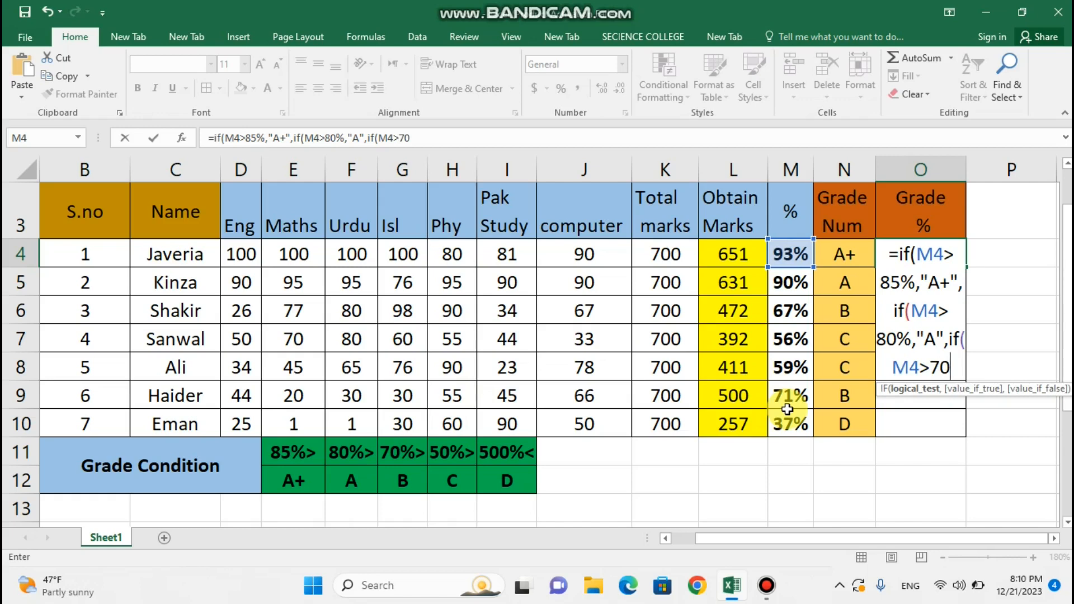
type("%,")
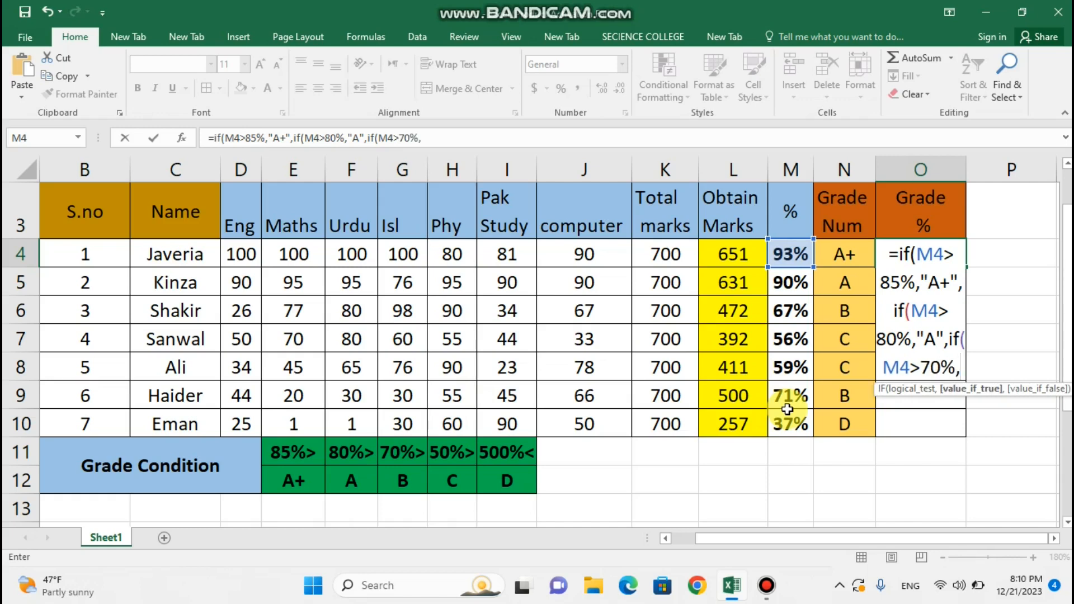
type("\"")
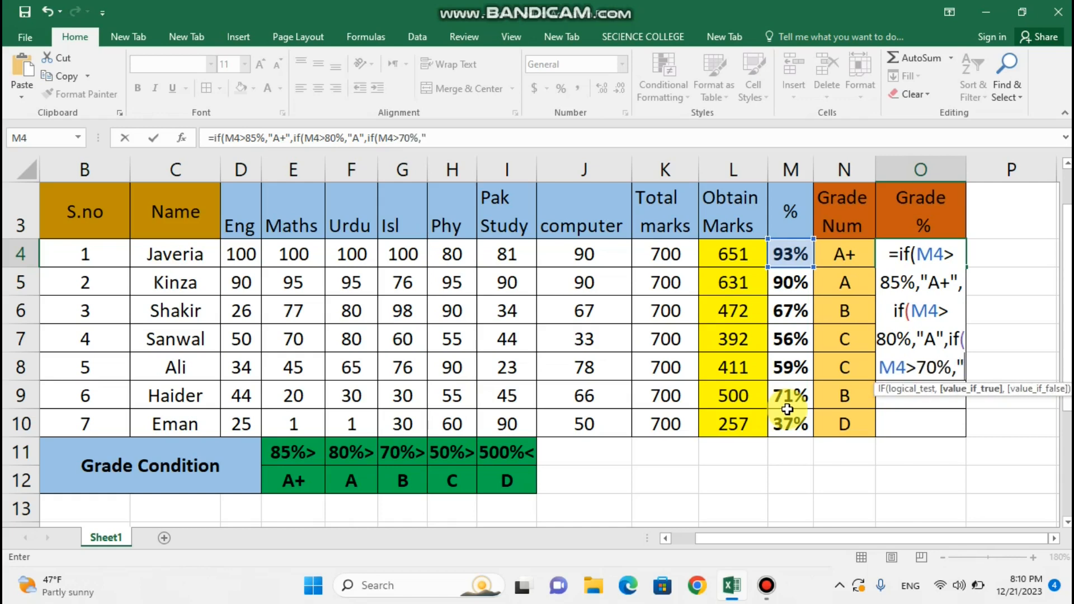
type("B")
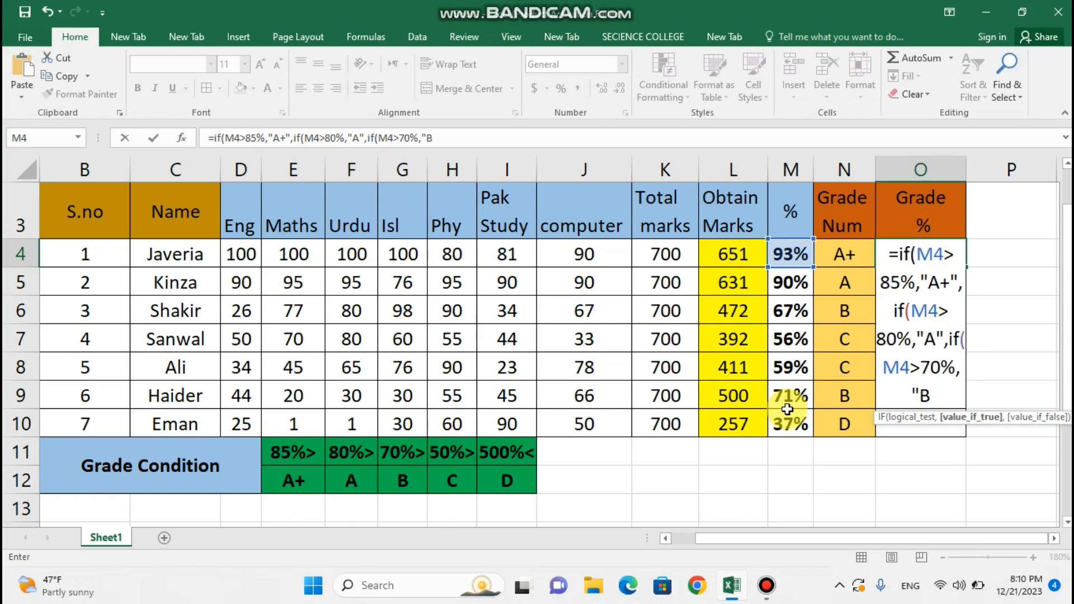
type(":")
key("BackSpace")
type("\",if")
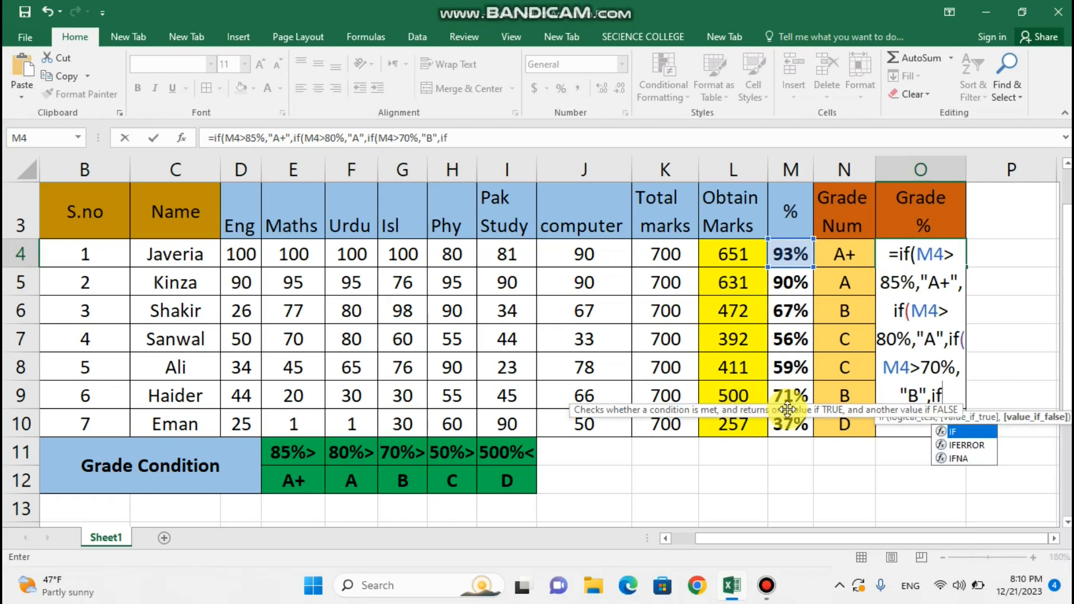
Make the fourth IF in the O4 formula return "C" when M4 is greater than 50%, and append a fifth IF.
type("9")
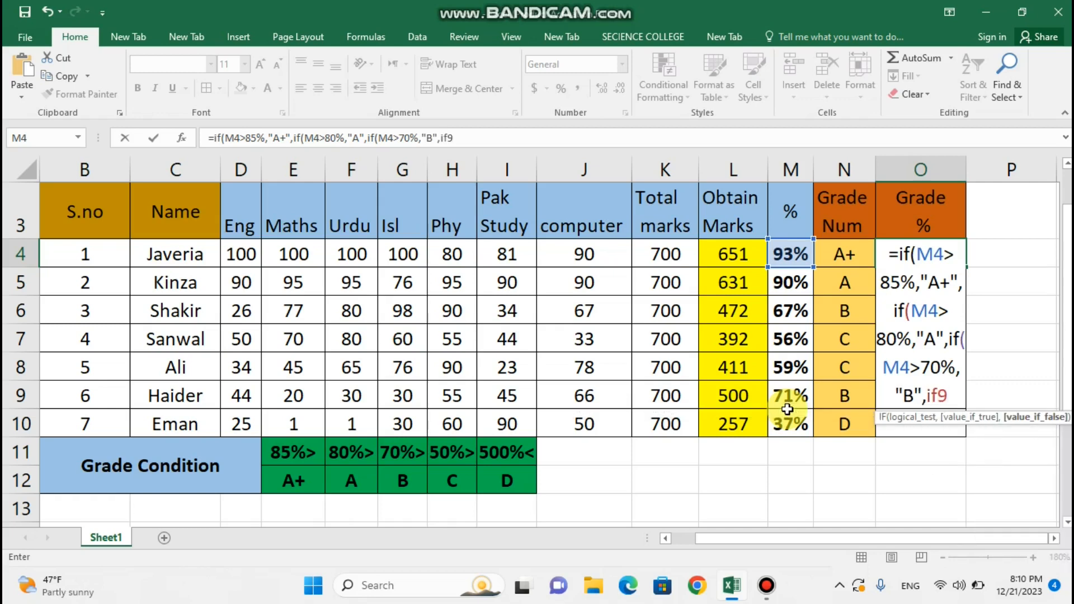
key("BackSpace")
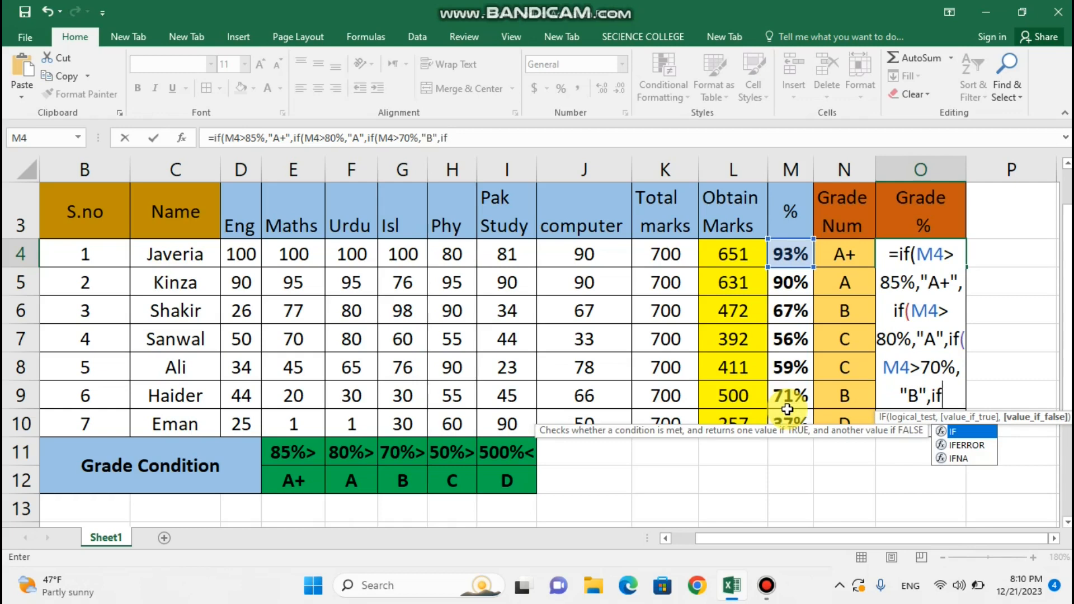
type("(")
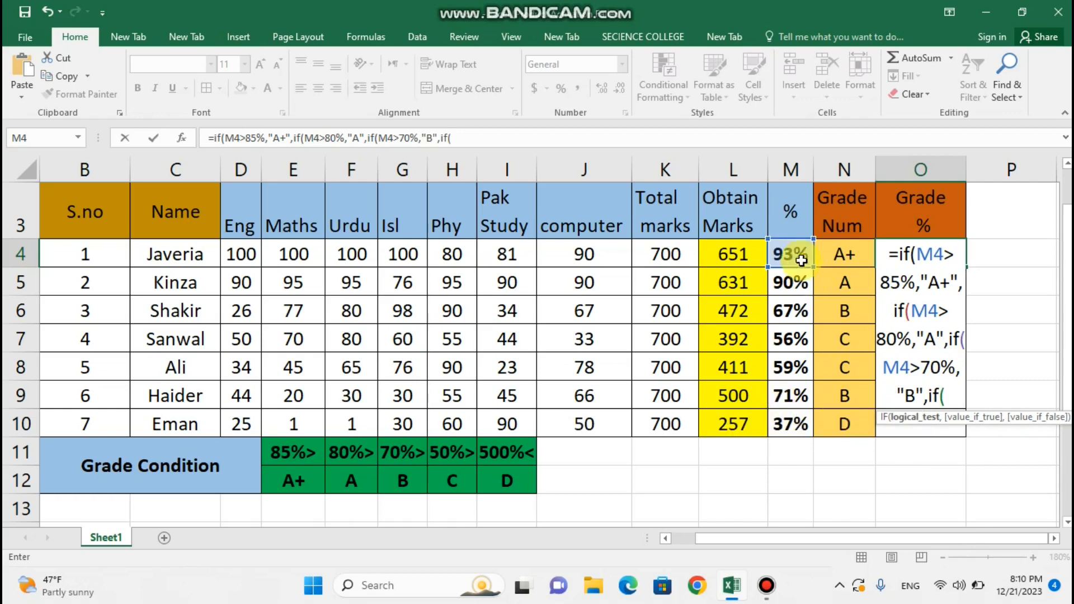
left_click(801, 258)
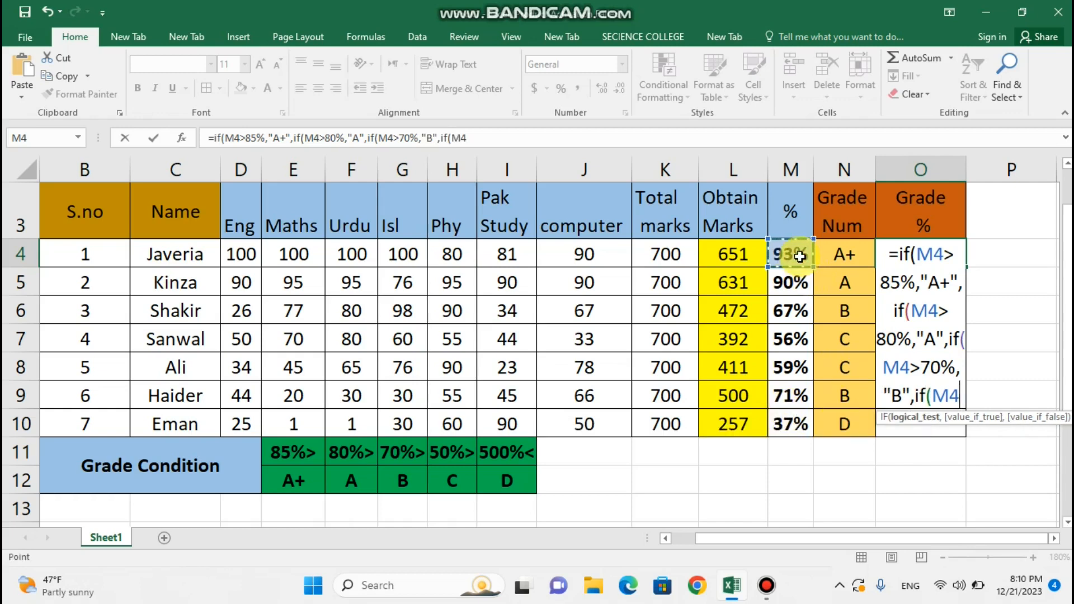
type(">")
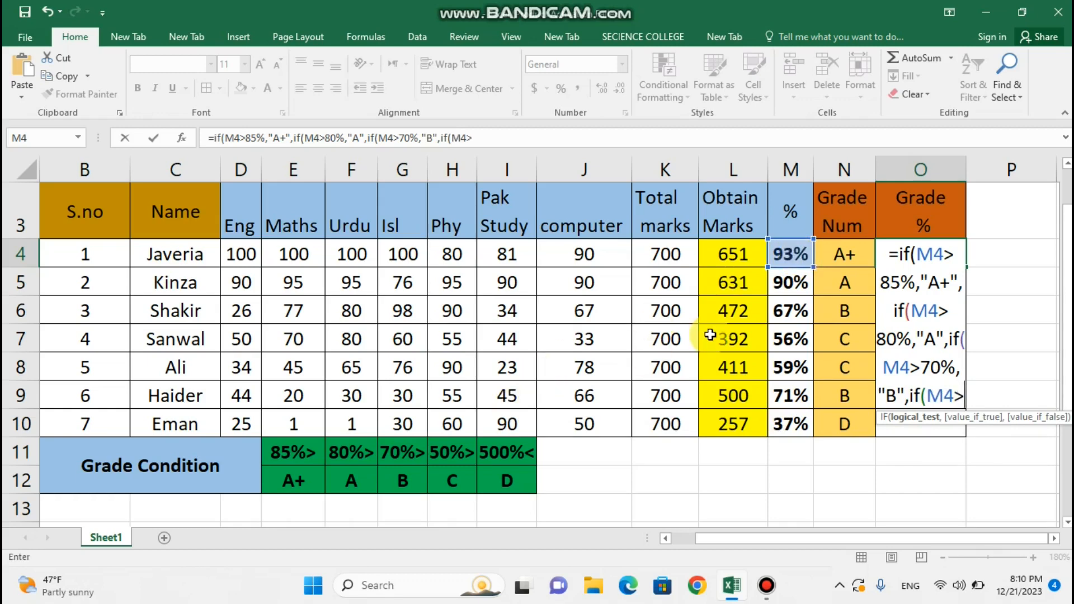
type("50")
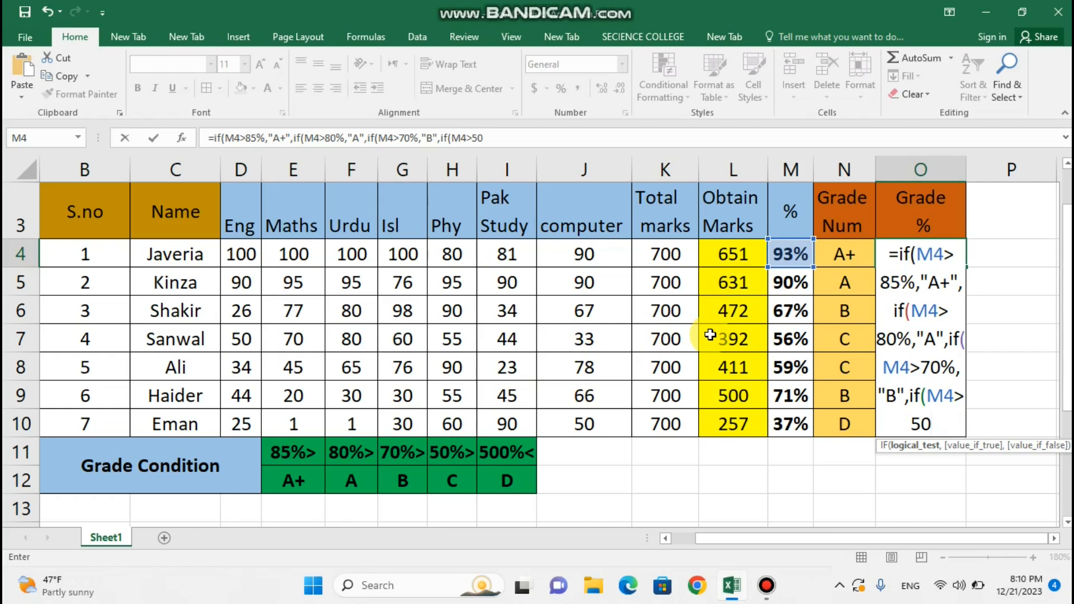
type("%,")
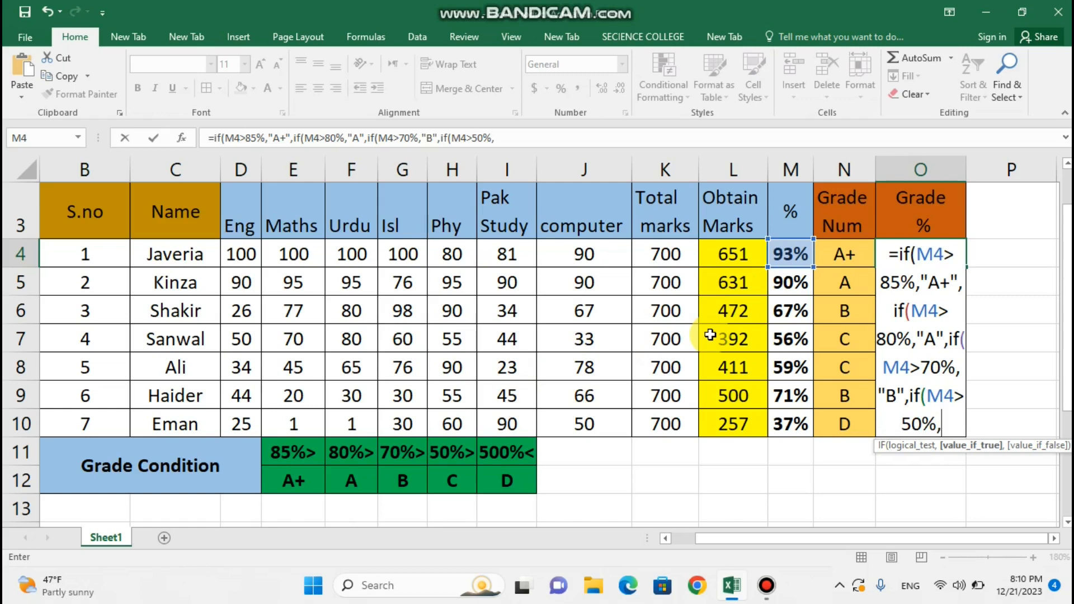
type("\"")
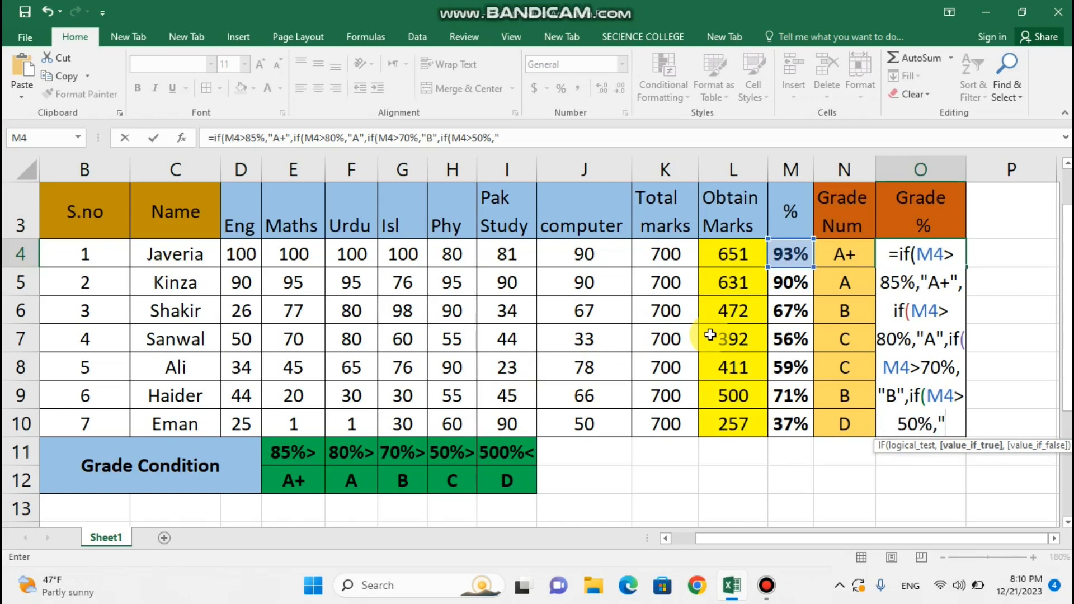
type("C")
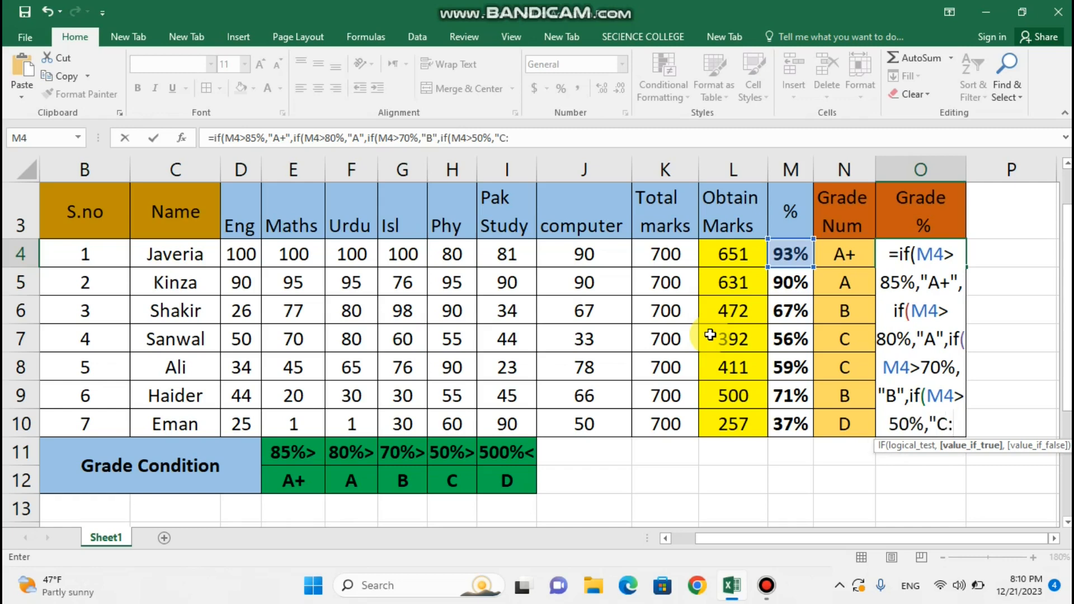
type("\",IF")
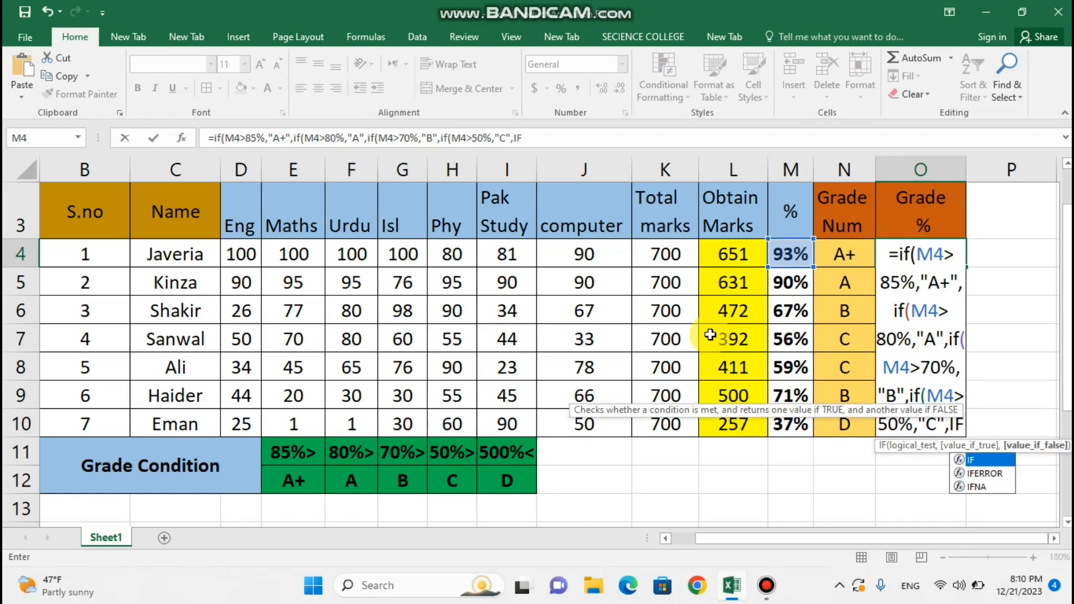
Make the fifth IF in the O4 formula return "D" when M4 is less than 50%.
type("(")
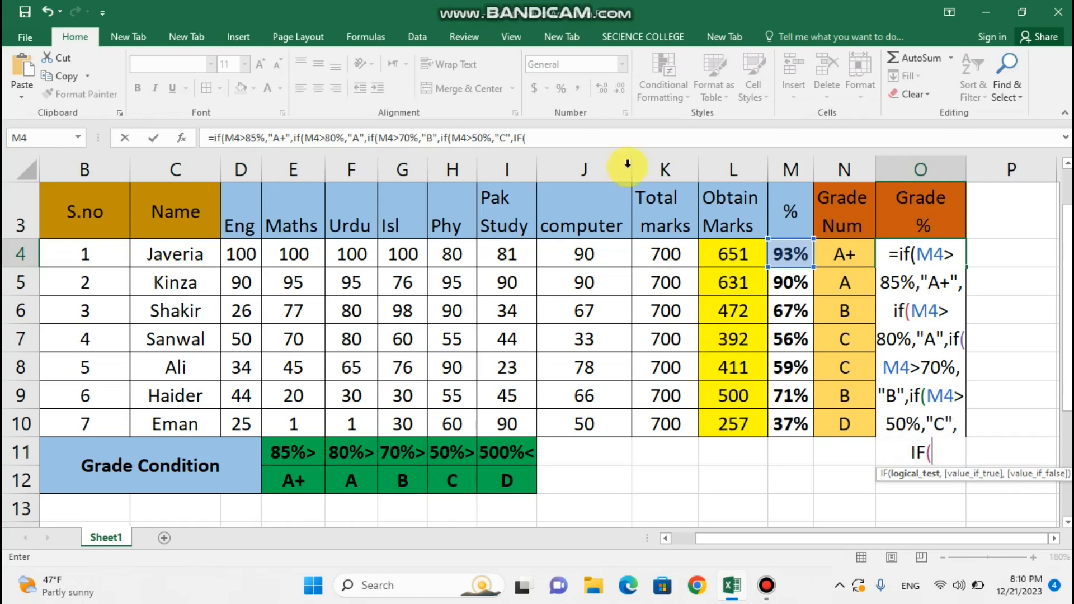
left_click(780, 249)
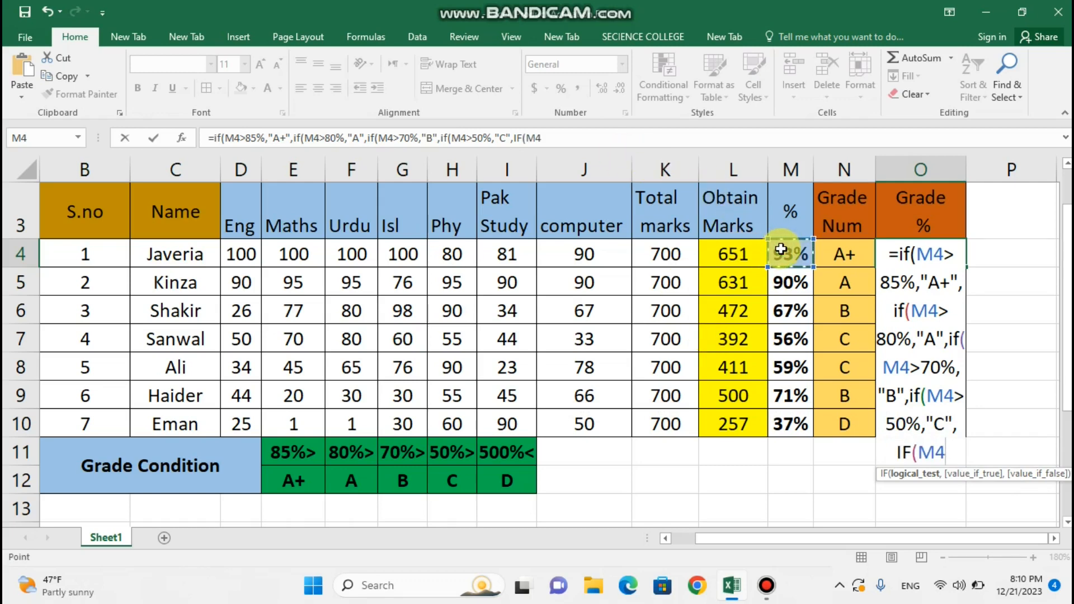
type("<")
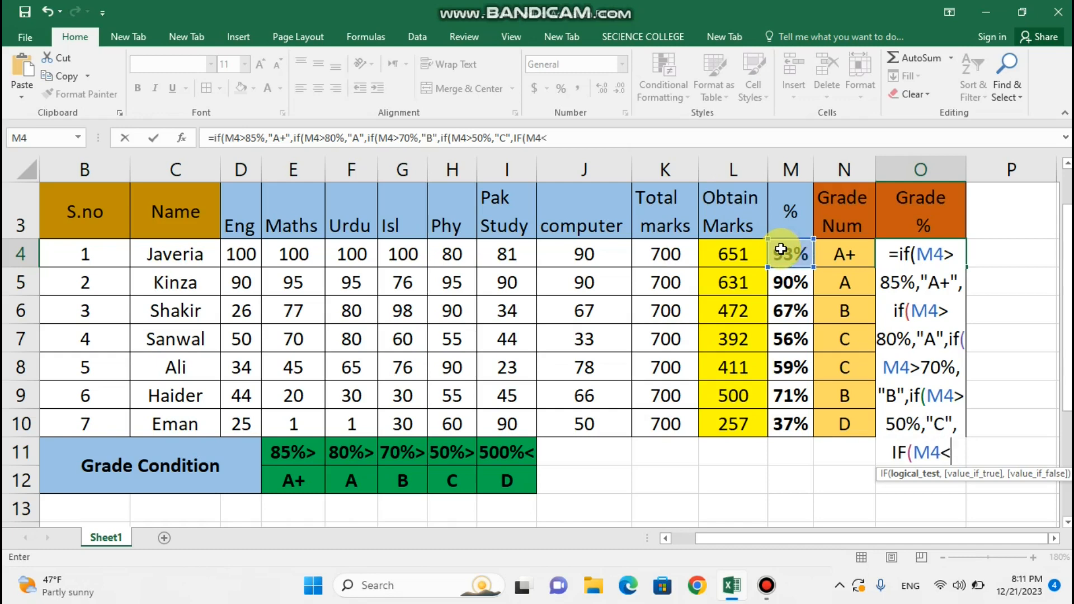
type("50")
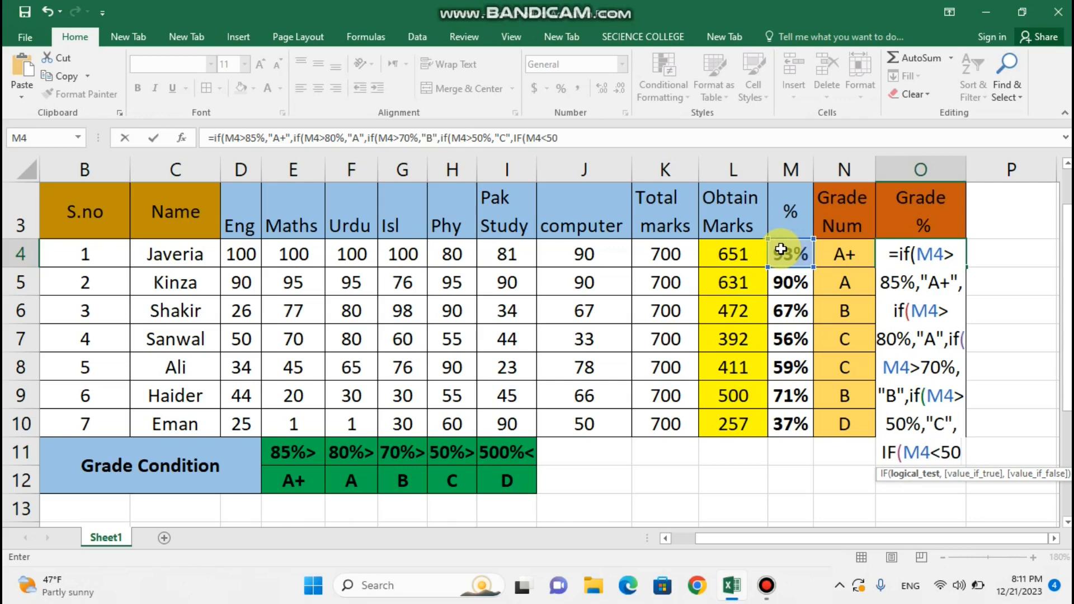
type("%")
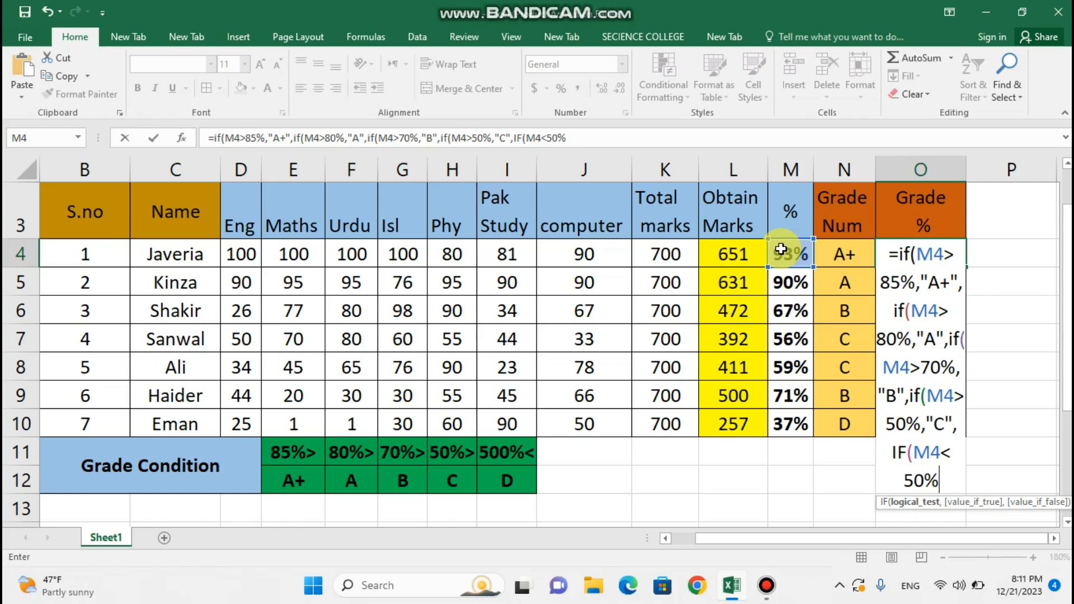
type(",")
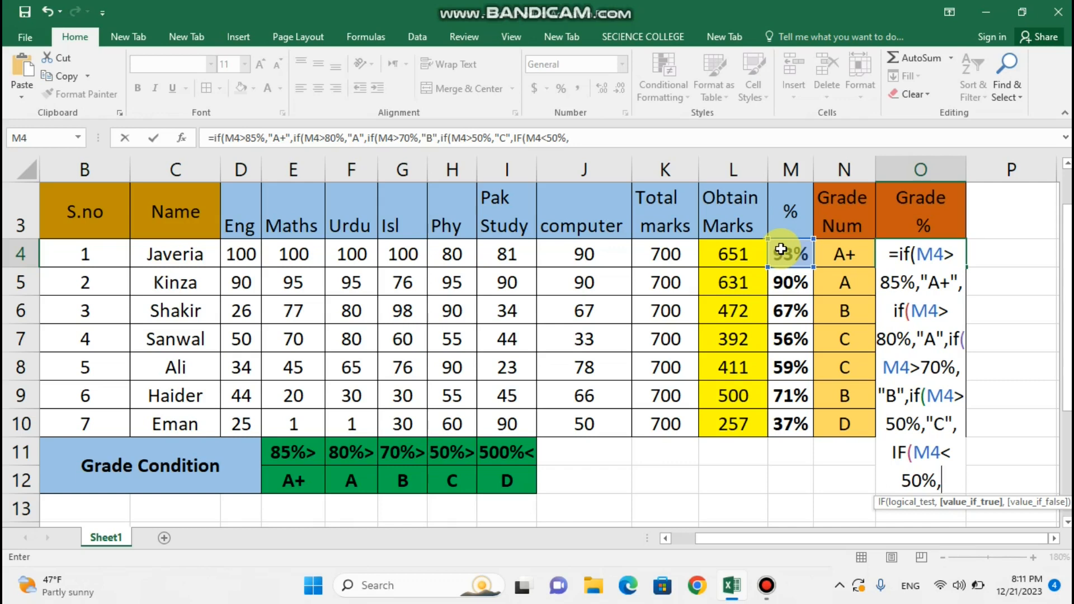
type("\"D")
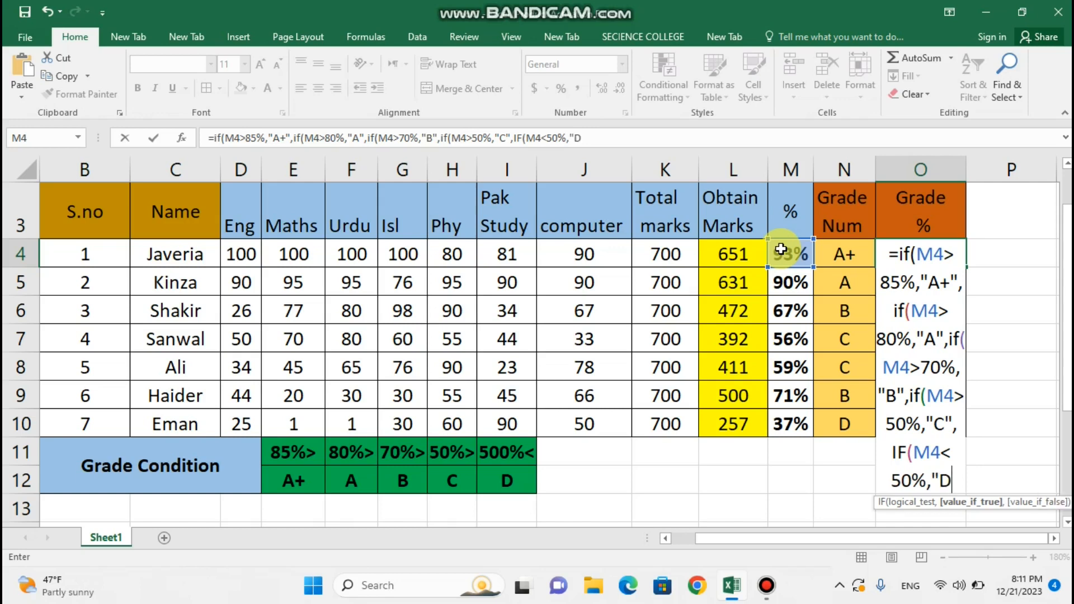
type("\"")
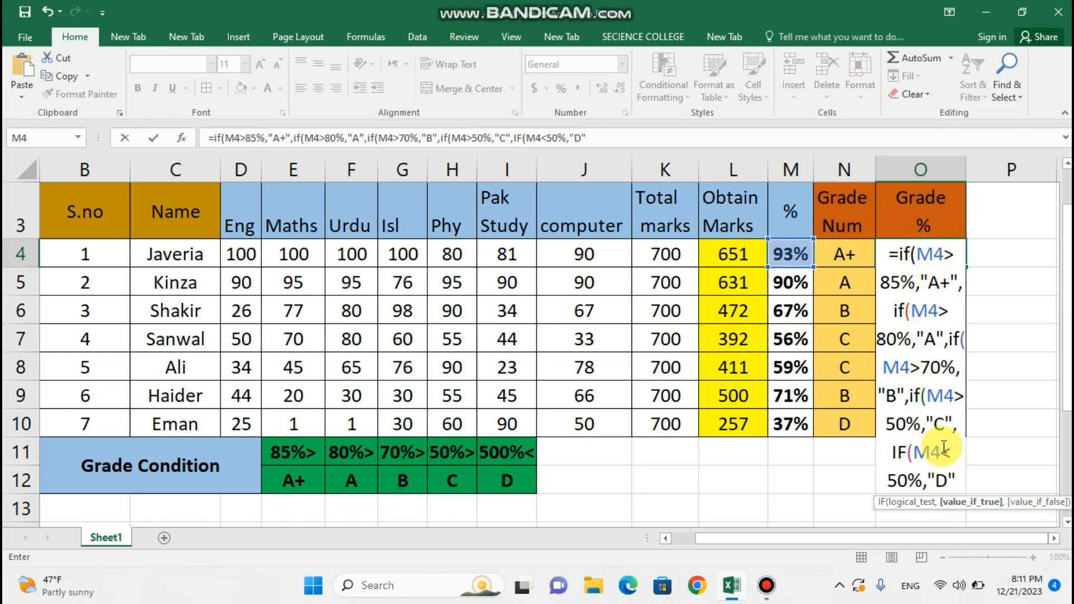
Close all five nested IFs in the O4 percentage grade formula and enter it.
type(")")
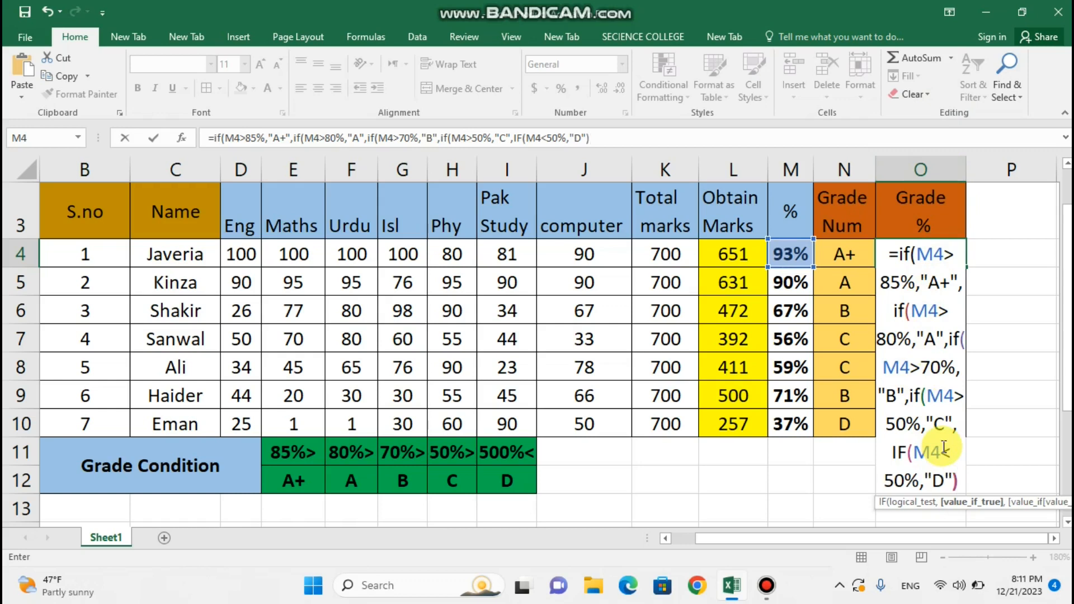
type(")))")
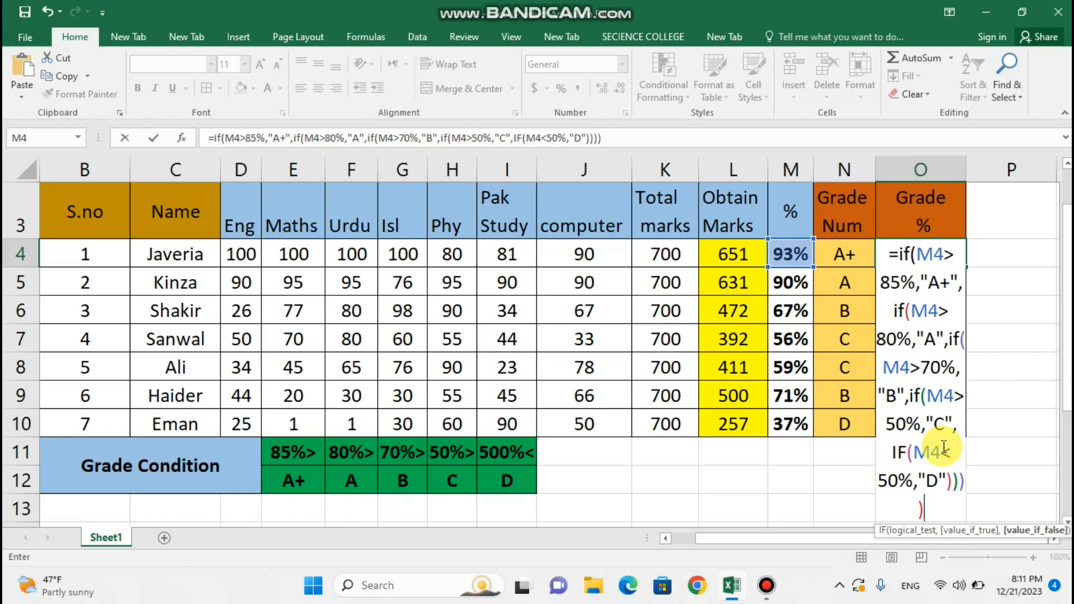
type(")")
key("Return")
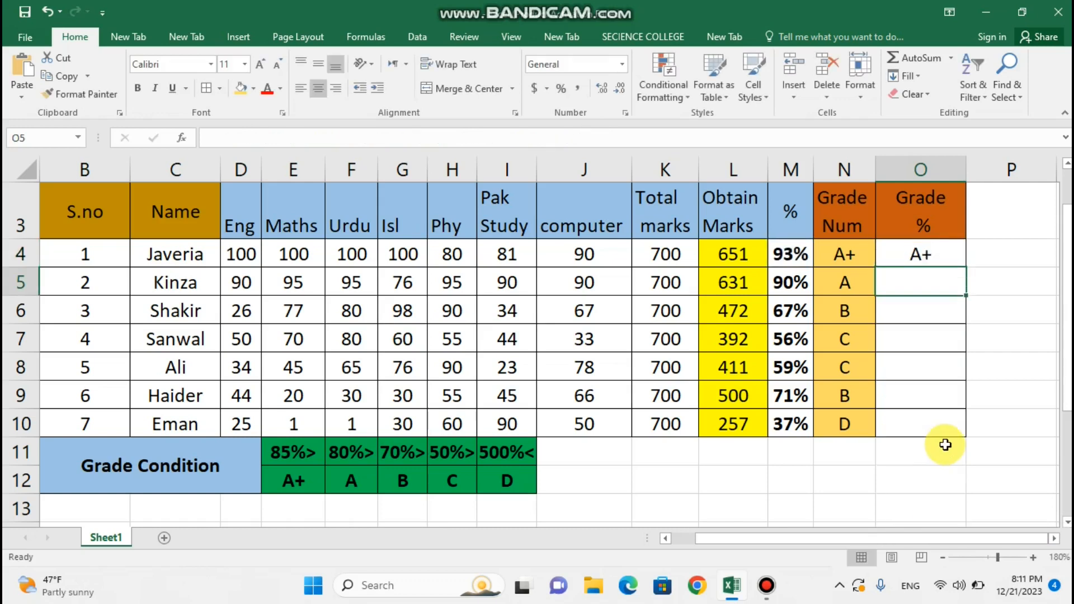
Copy the O4 percentage grade formula down through O10 for the remaining students.
left_click(945, 258)
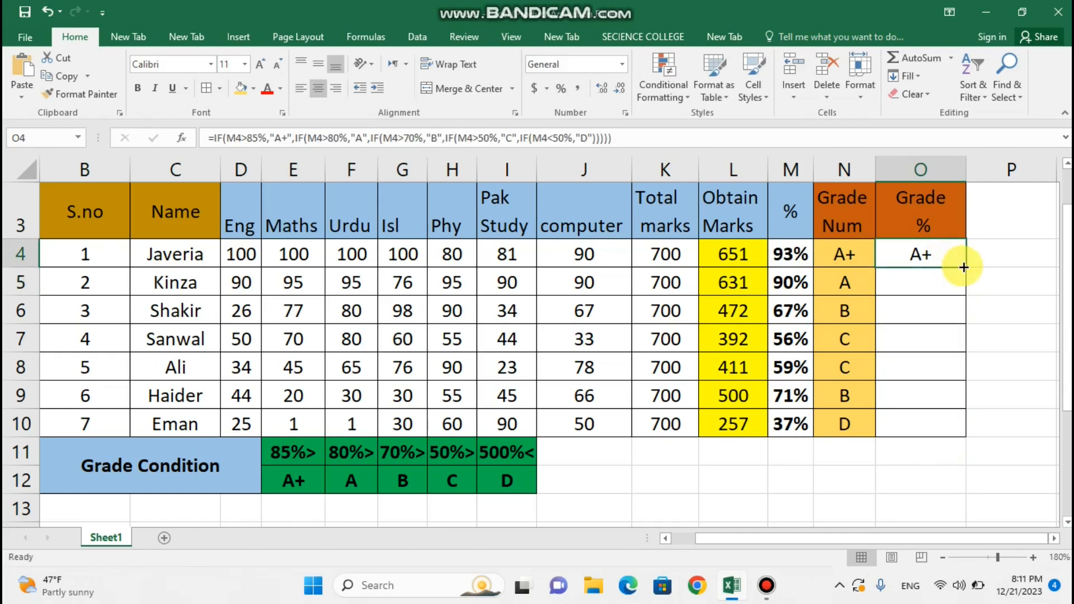
left_click_drag(965, 267, 971, 434)
left_click(951, 472)
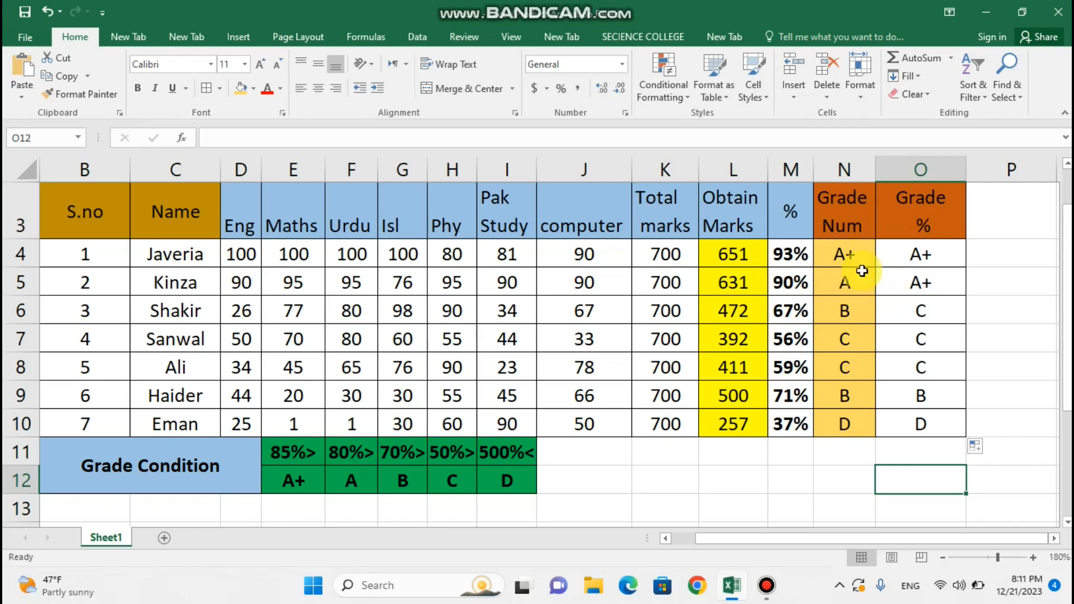
Compare the marks-based and percentage-based grade formulas in rows 4 and 5 with the marks and percentage cells they use.
left_click(853, 290)
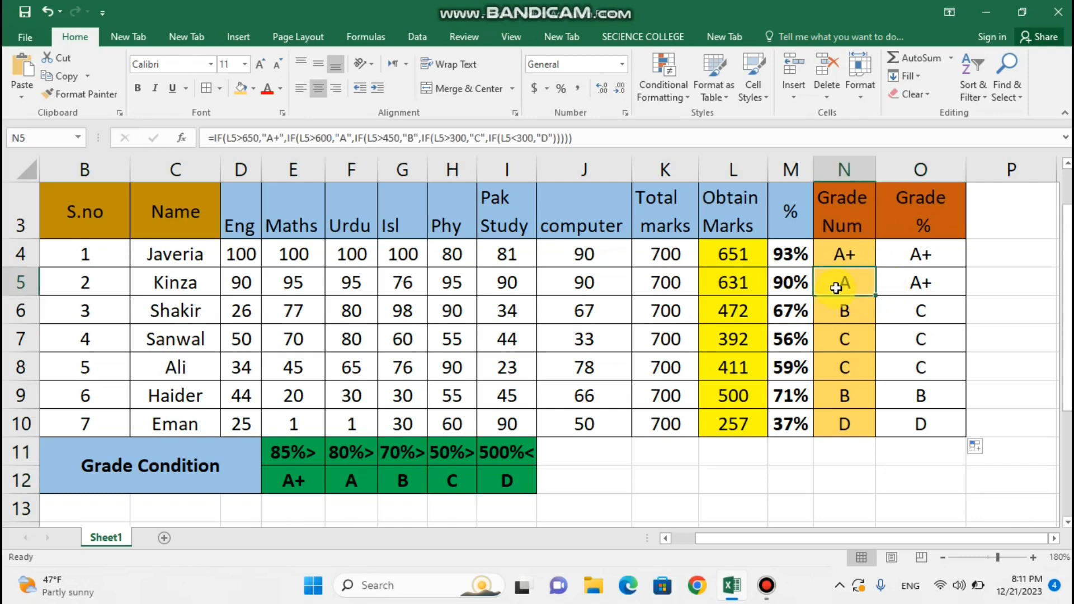
left_click(755, 284)
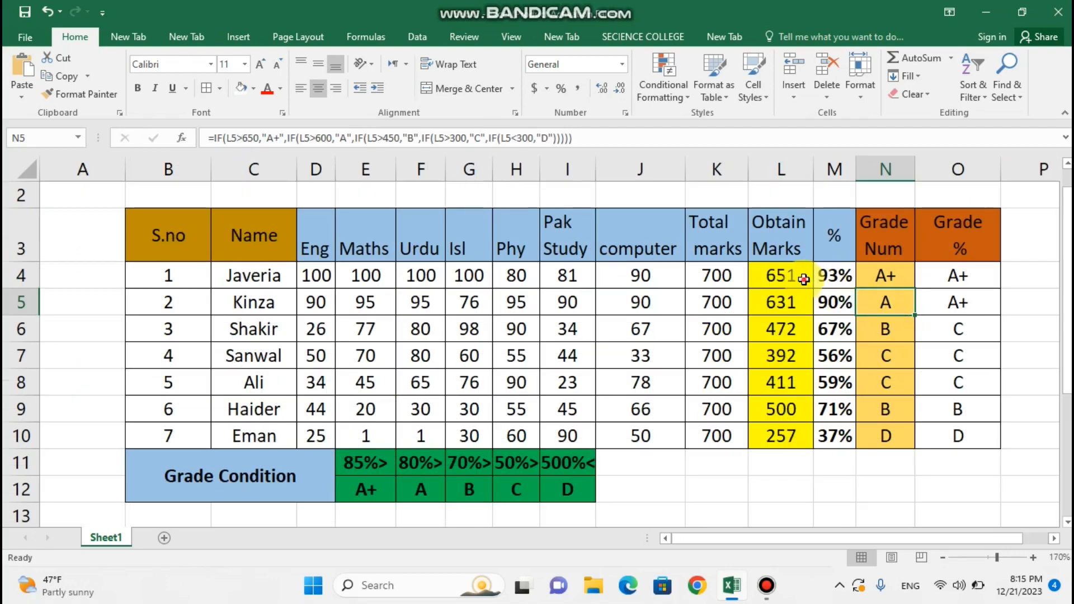
left_click(803, 280)
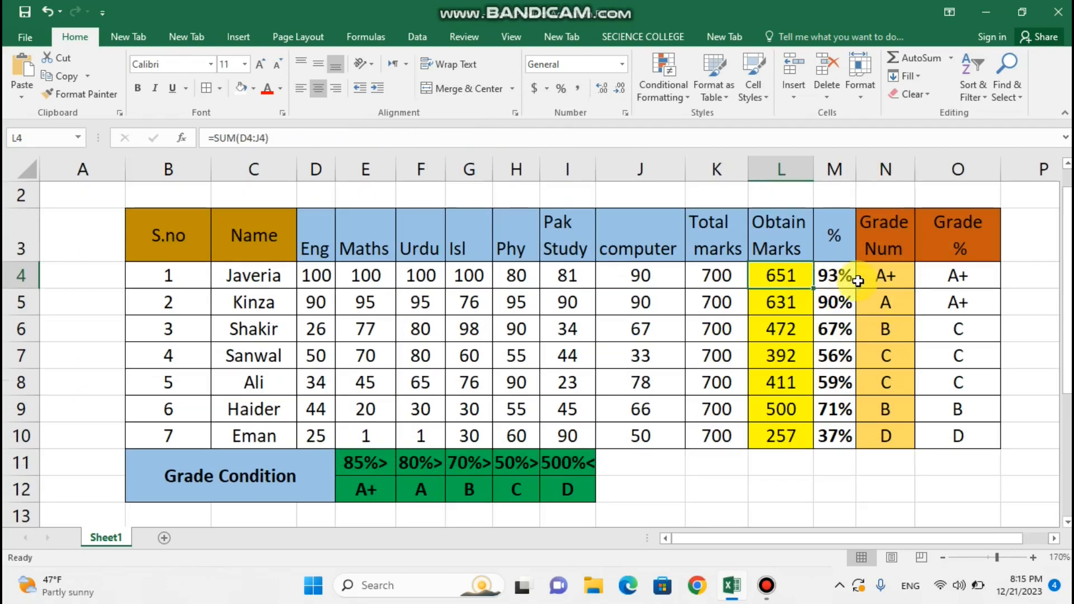
left_click(870, 279)
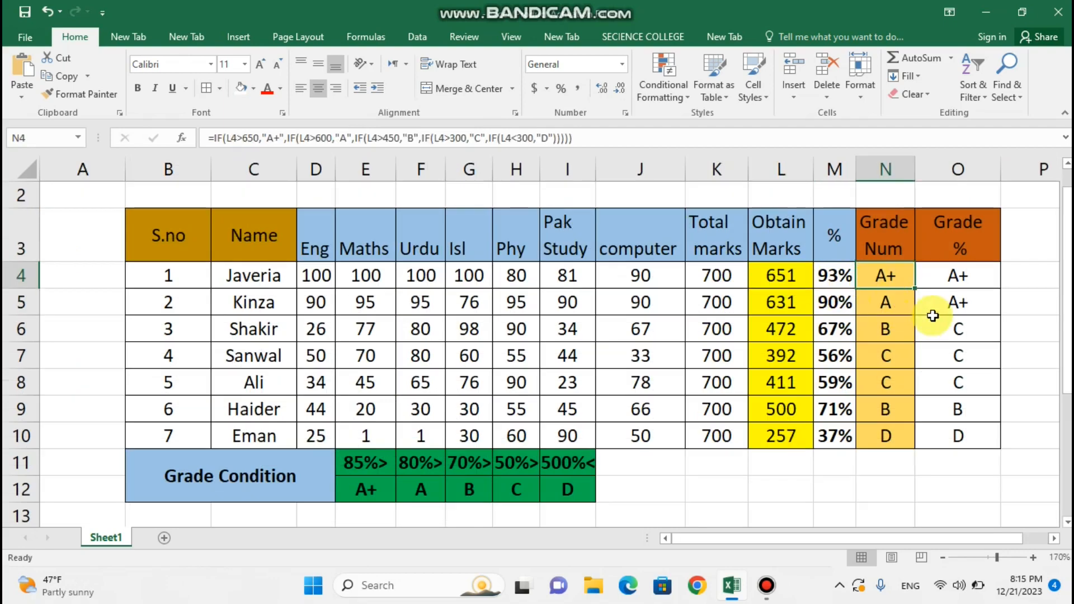
left_click(934, 309)
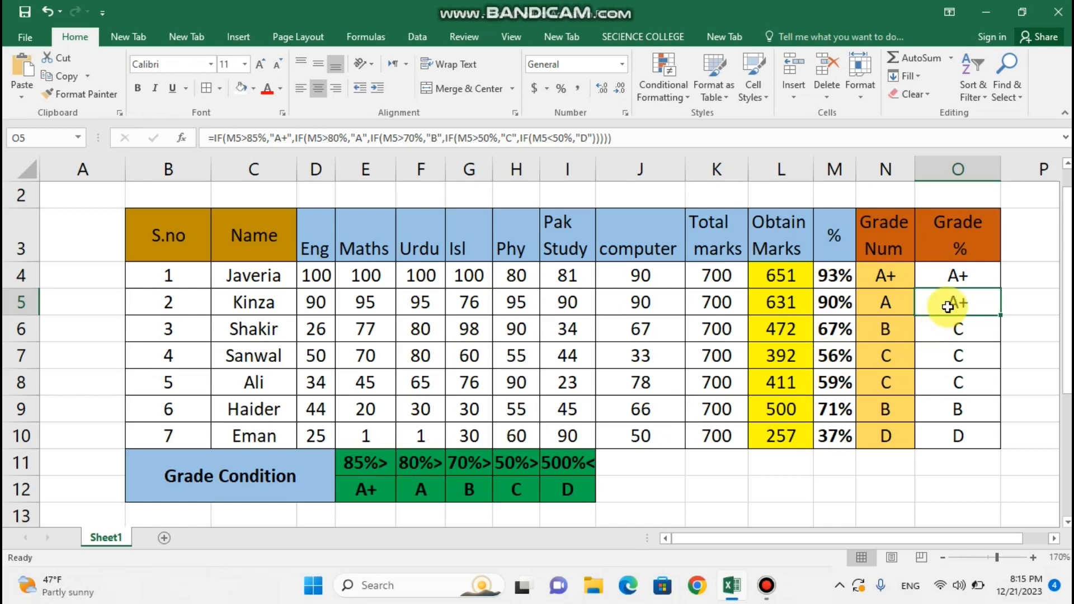
left_click(836, 305)
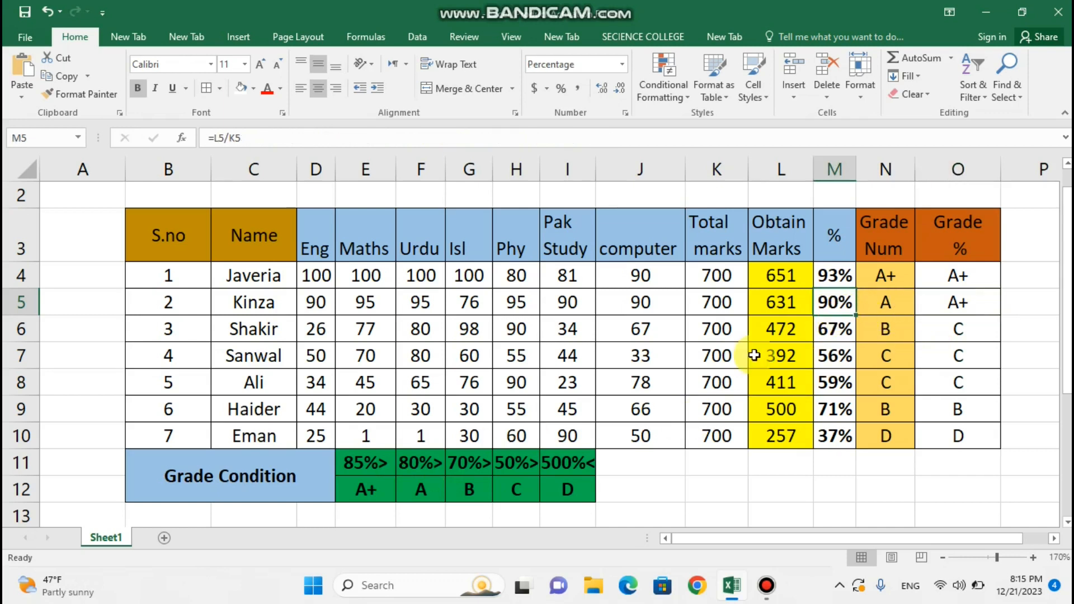
Give the percentage grade in O5 a red font and a light orange fill.
left_click(962, 309)
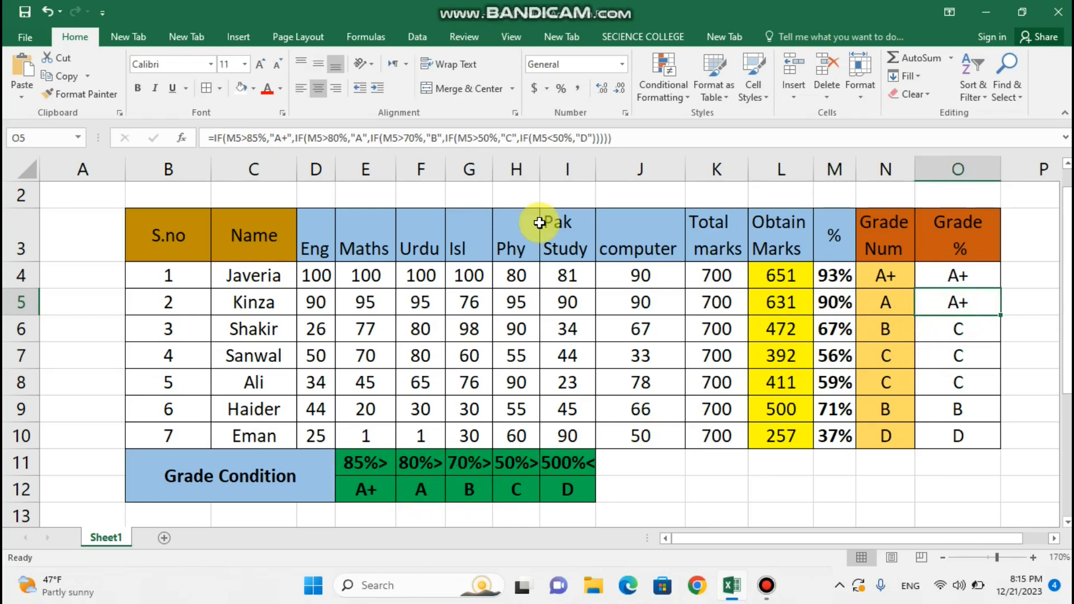
left_click(269, 88)
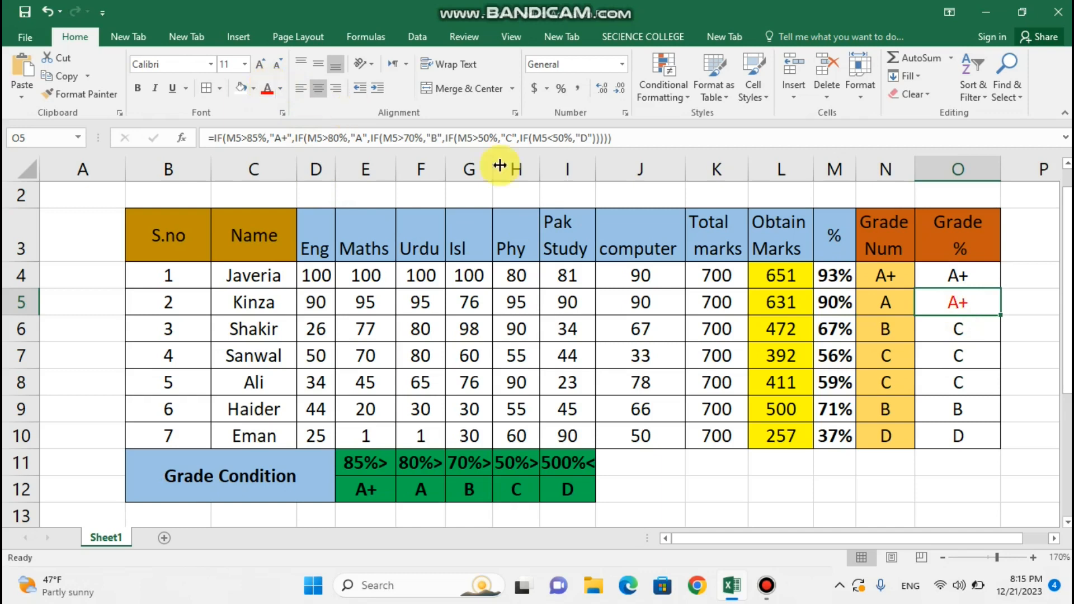
left_click(253, 88)
left_click(306, 159)
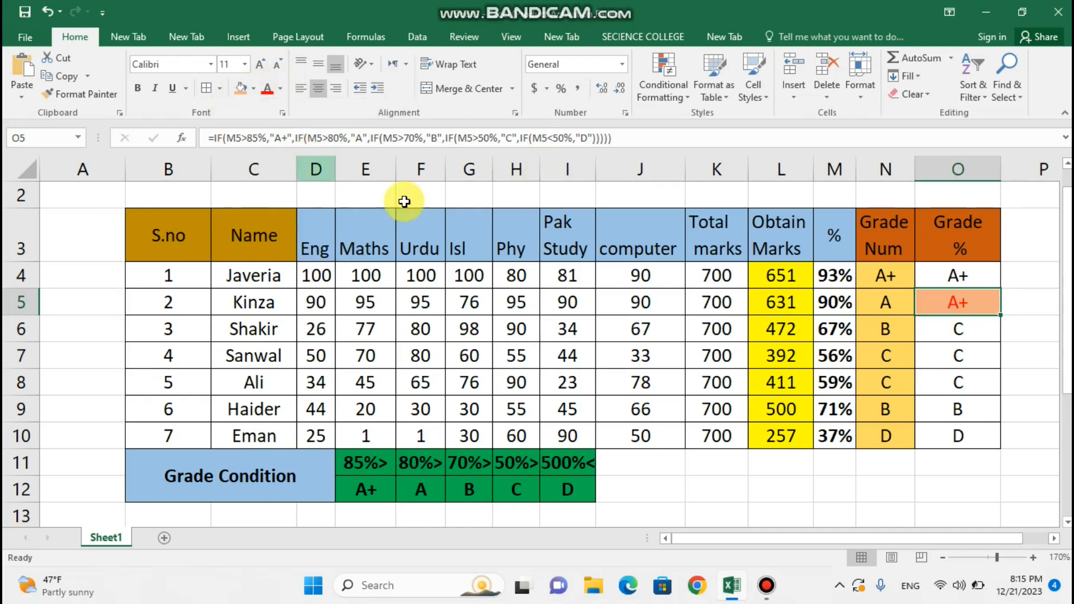
Apply a light orange fill to the percentage grade in O9.
left_click(948, 417)
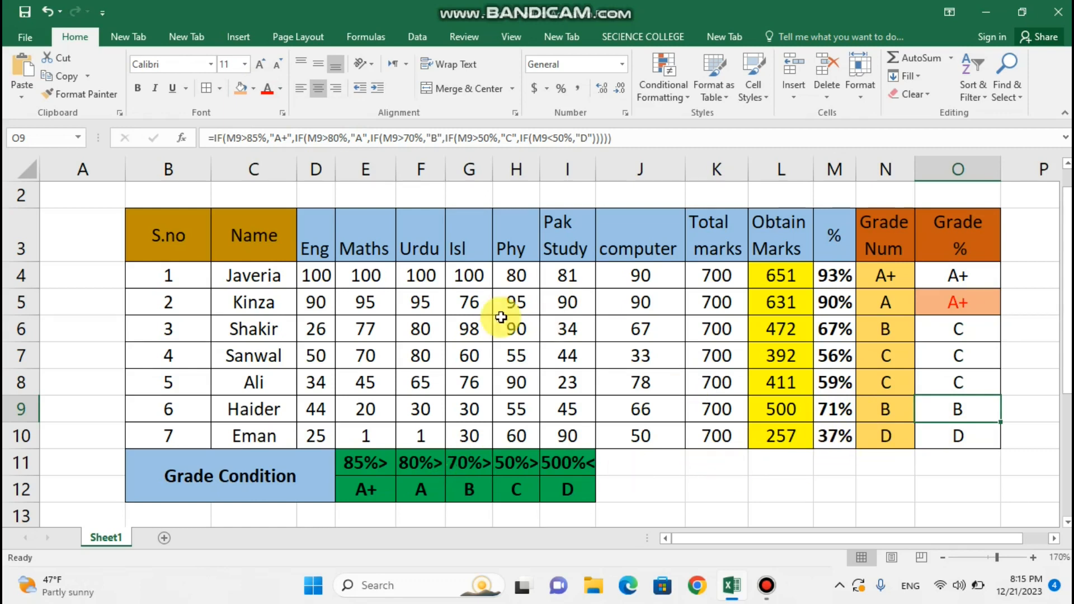
left_click(254, 89)
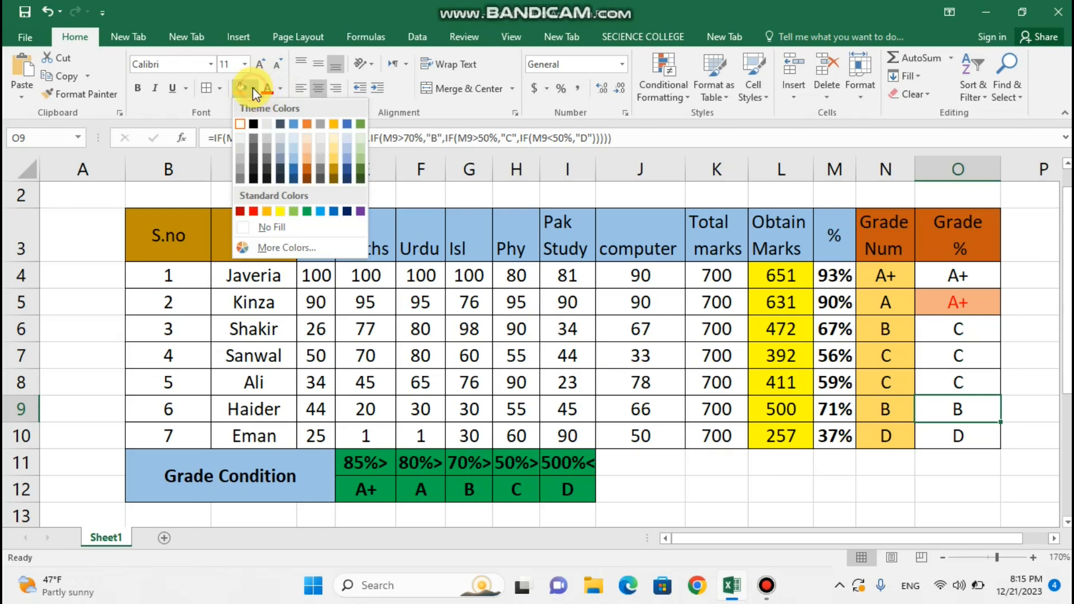
left_click(312, 160)
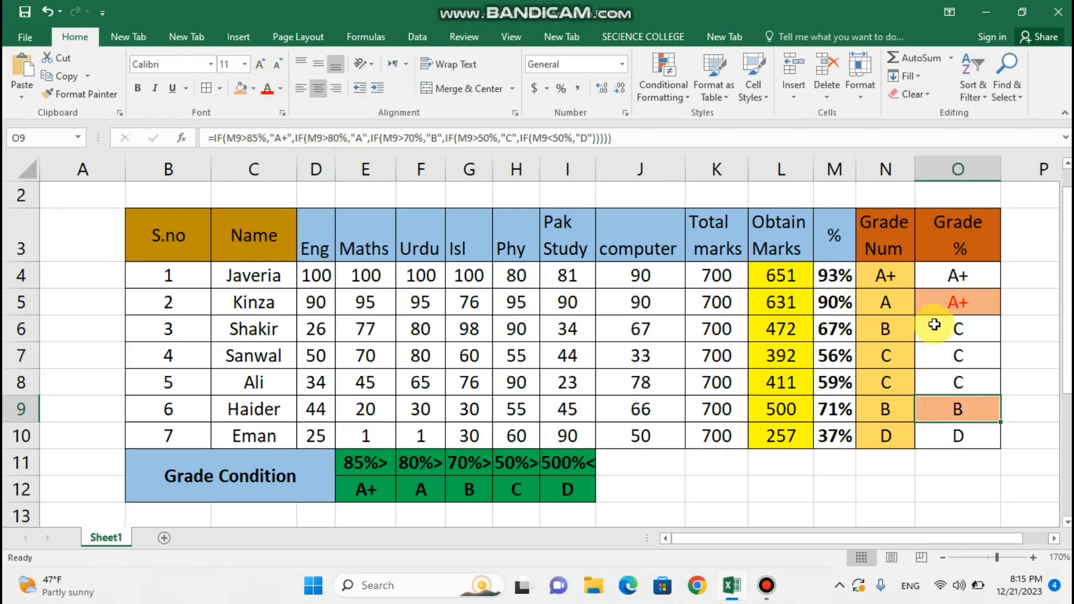
Fill the percentage grade cells O4:O10 with dark green.
left_click_drag(935, 273, 962, 437)
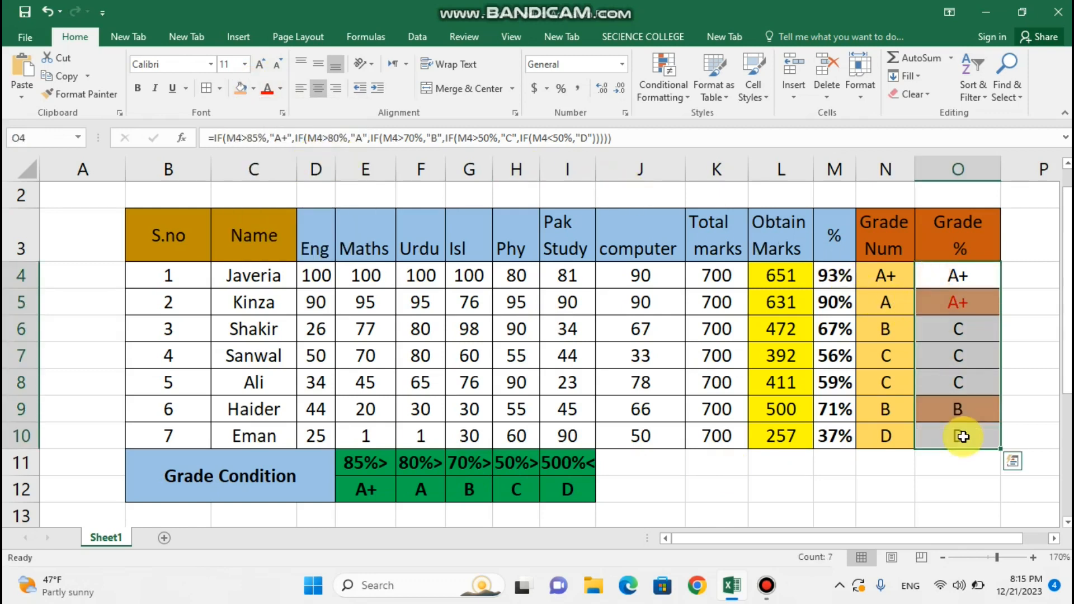
left_click(255, 89)
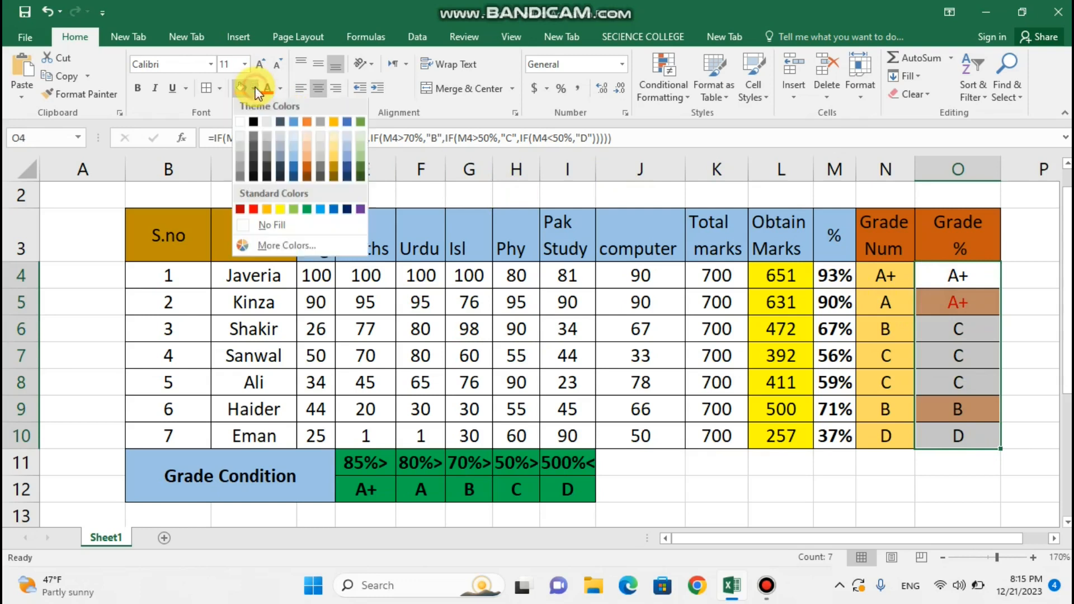
left_click(360, 167)
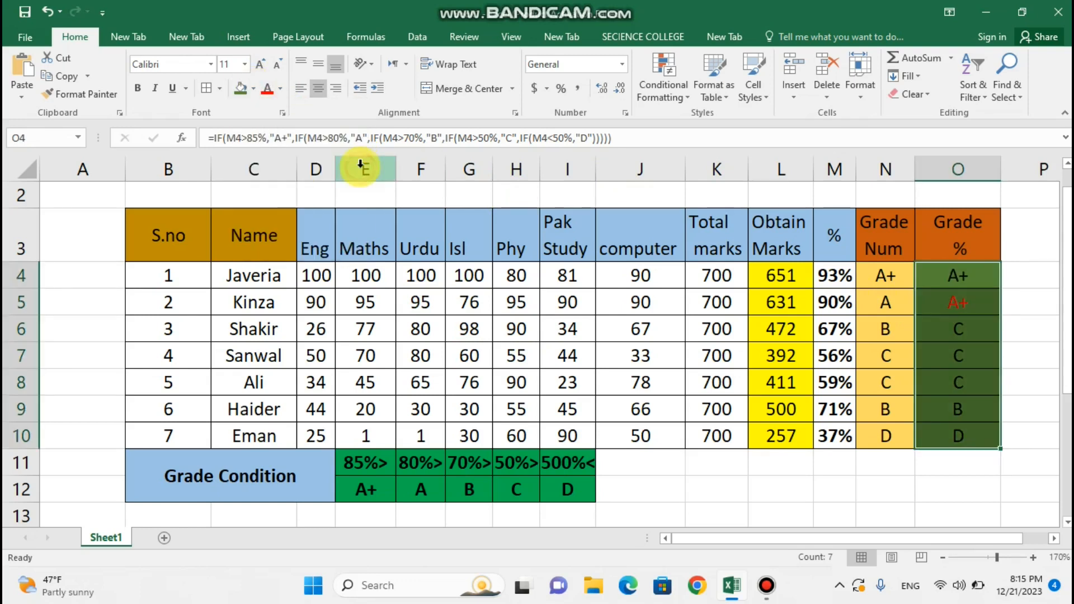
left_click(833, 472)
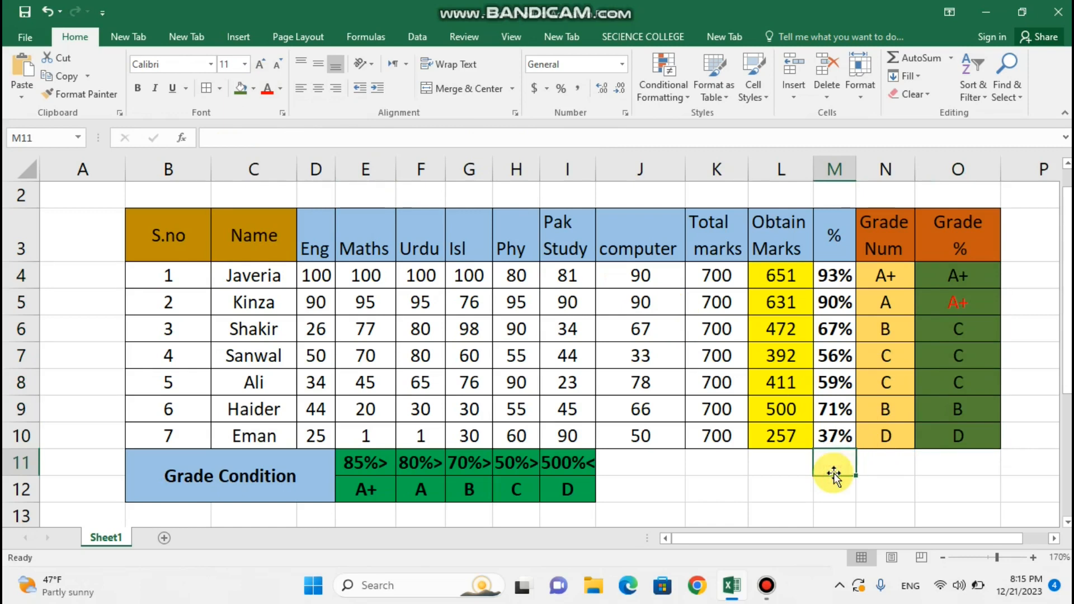